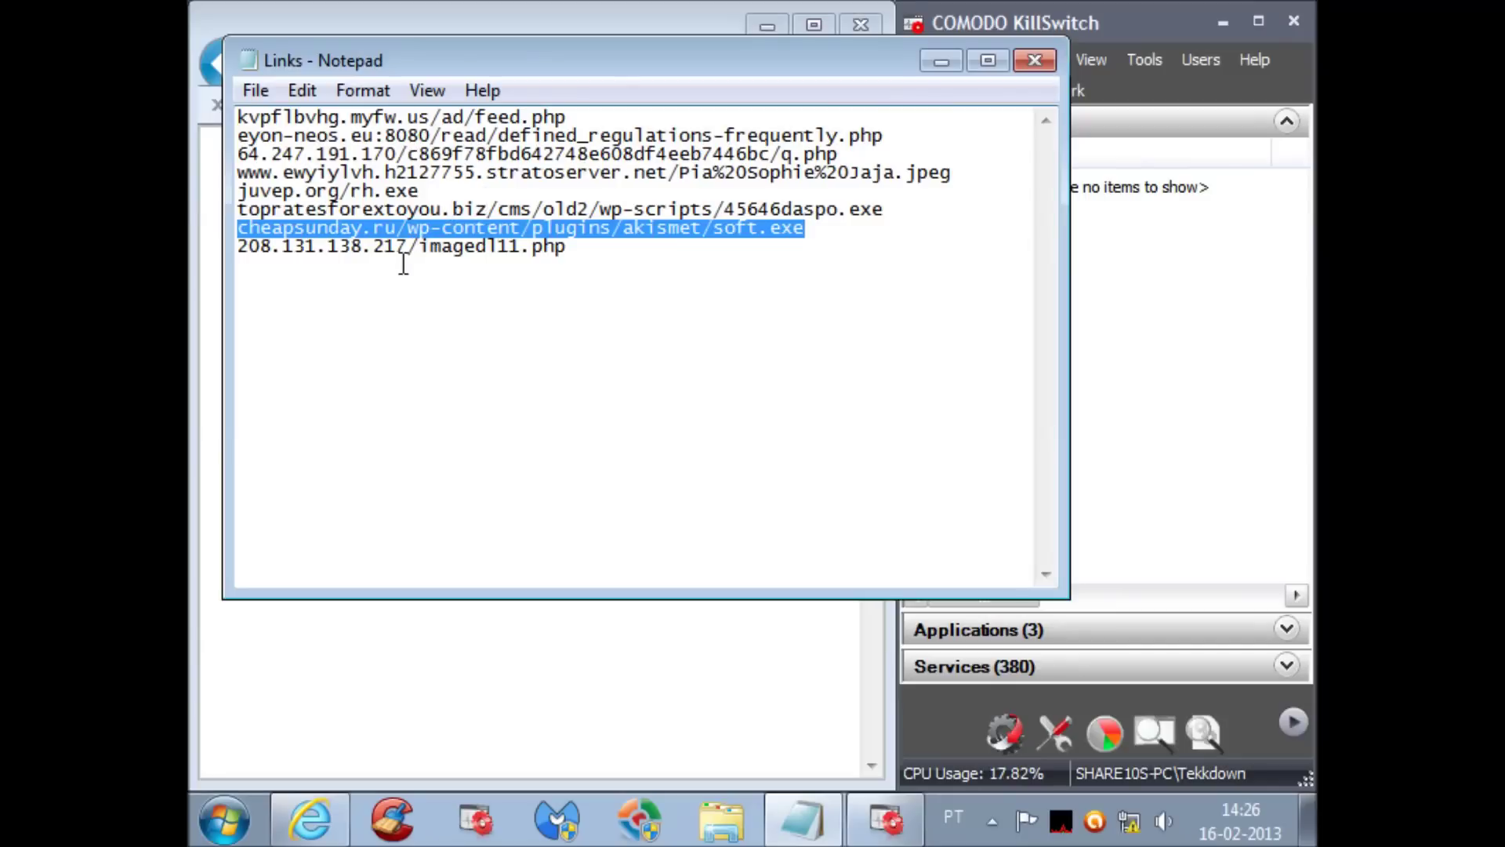
# Load the last link of the Links file, 208.131.138.217/imagedl11.php, in a new Internet Explorer tab, close the file and maximize the browser.
pyautogui.doubleClick(397, 250)
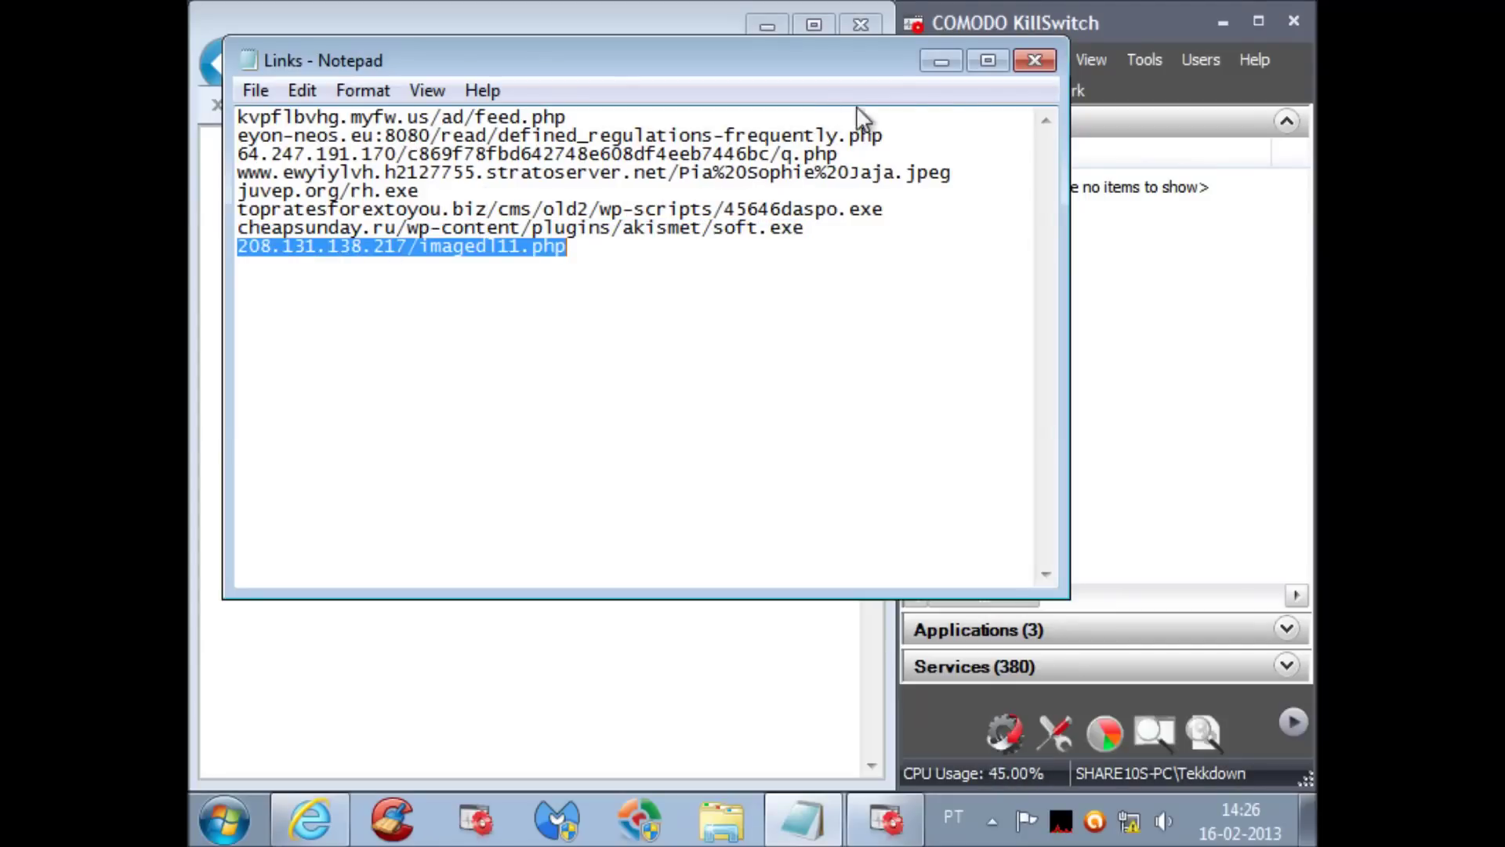
pyautogui.click(1025, 62)
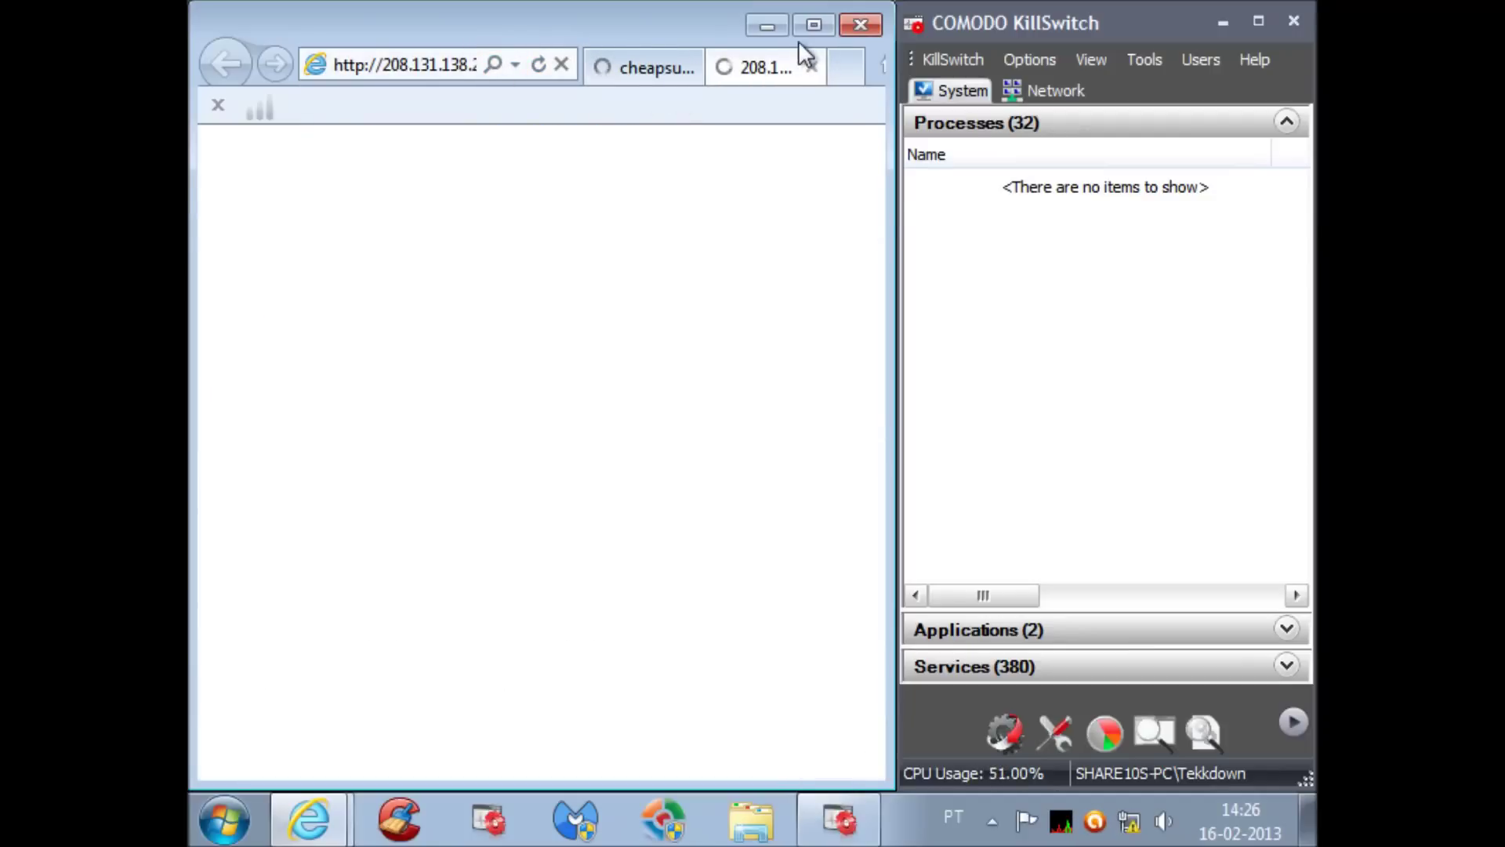
pyautogui.click(814, 25)
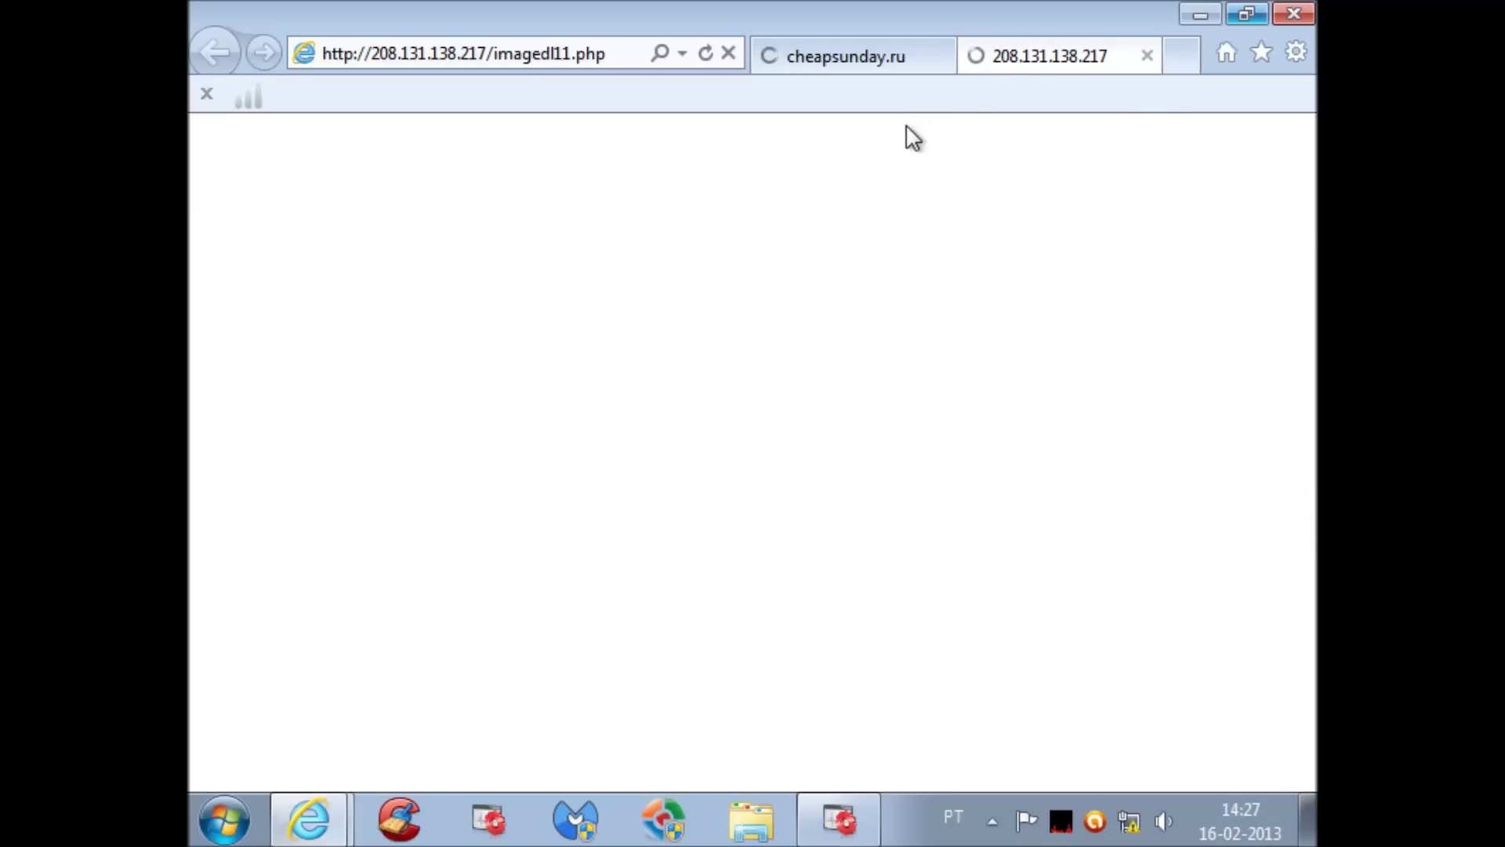
# Reload the second tab and request 208.131.138.217/imagedl11.php again.
pyautogui.click(705, 53)
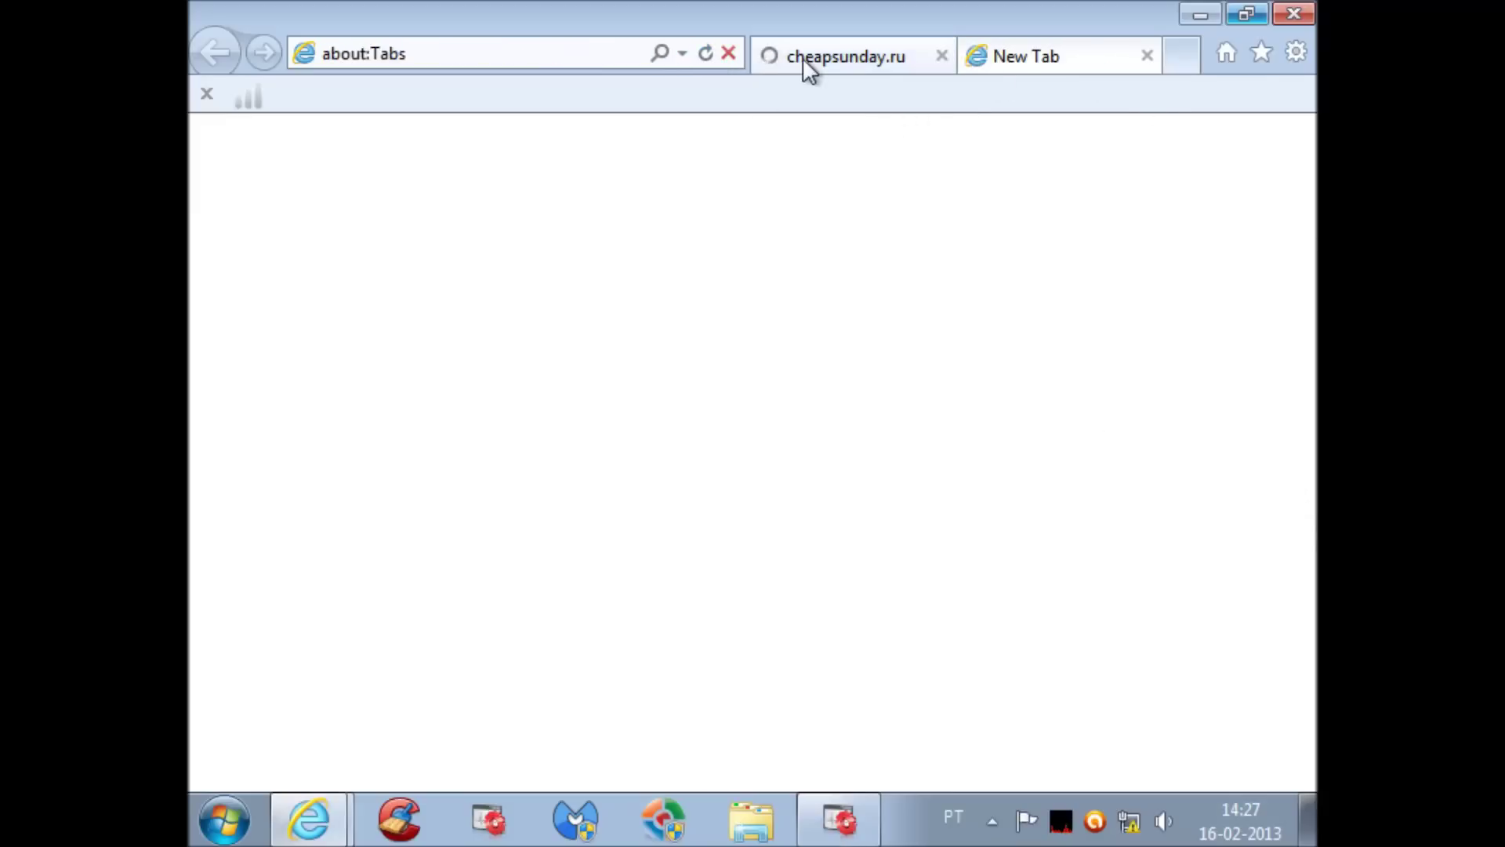
pyautogui.click(541, 51)
pyautogui.write('208.131.138.217/imaged81.php')
pyautogui.press('Return')
# Request the cheapsunday.ru soft.exe link again in its own tab and dismiss the antivirus alert.
pyautogui.click(766, 63)
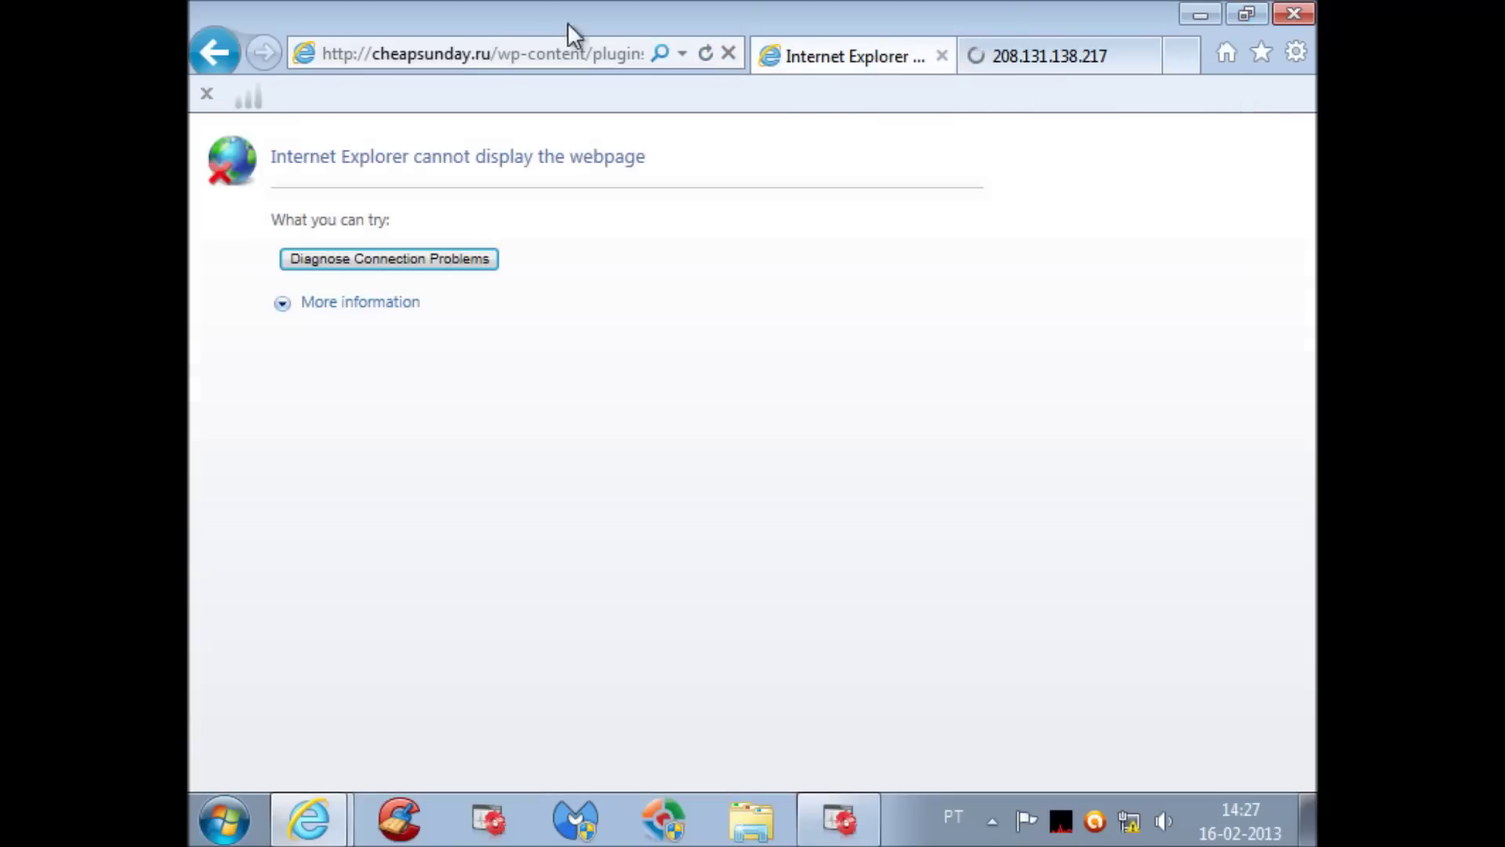
pyautogui.click(510, 51)
pyautogui.press('Return')
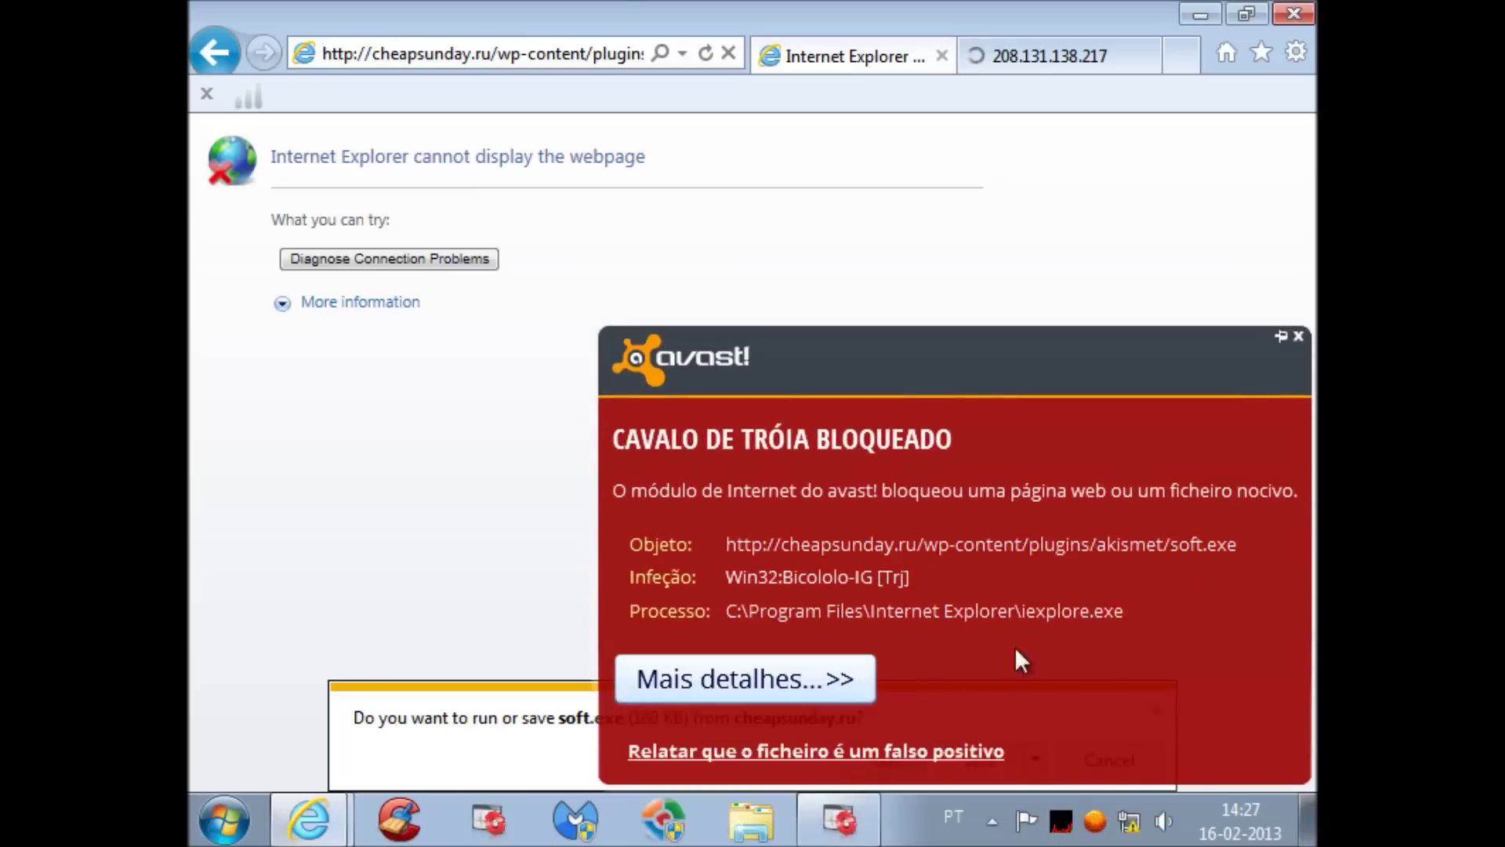
pyautogui.click(1299, 337)
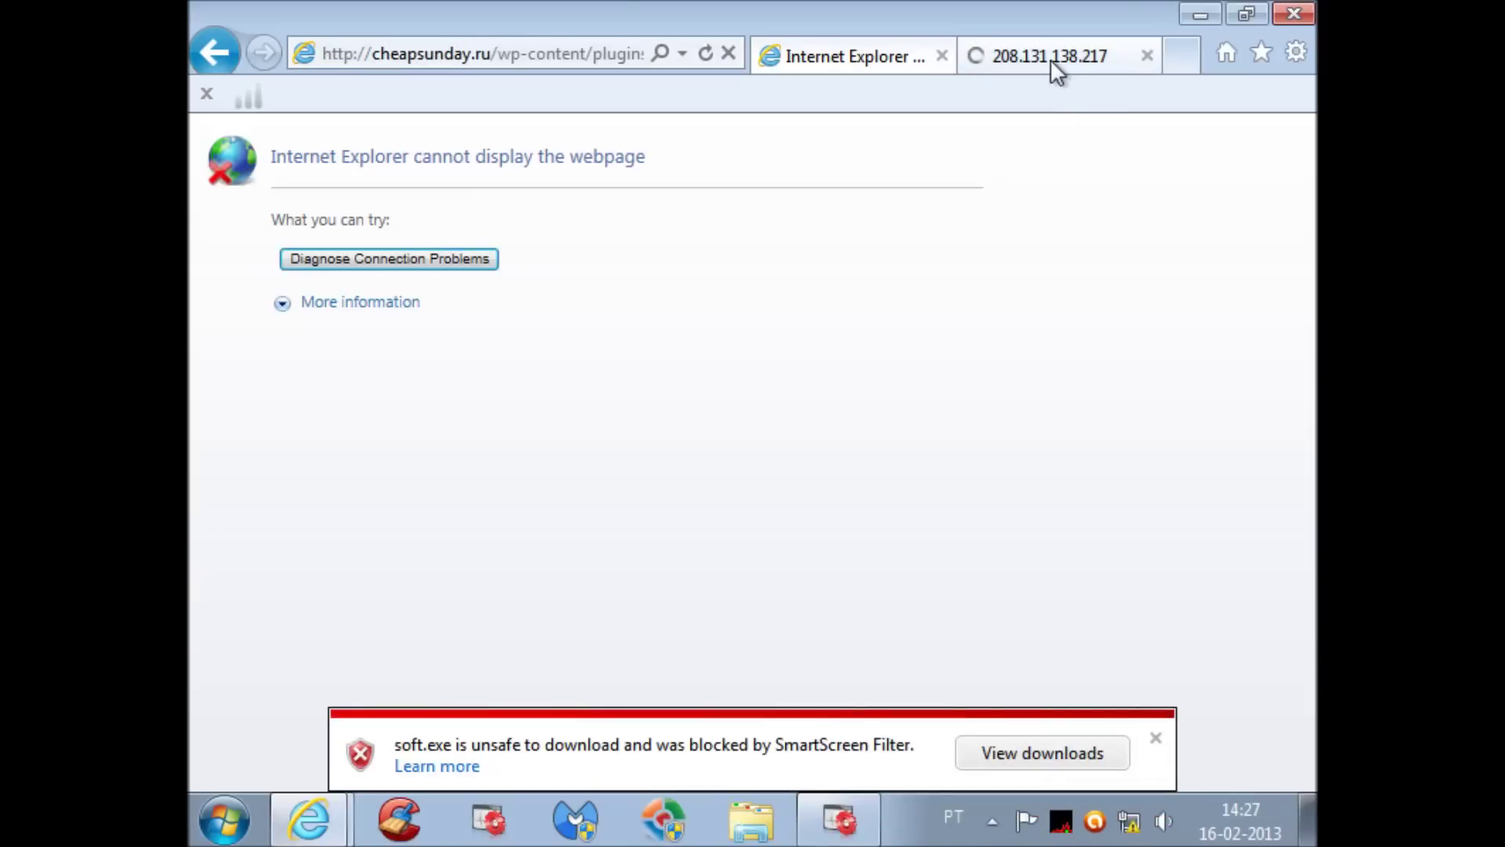
# Remove the blocked soft.exe entry from the browser's download list and close the list.
pyautogui.click(1079, 757)
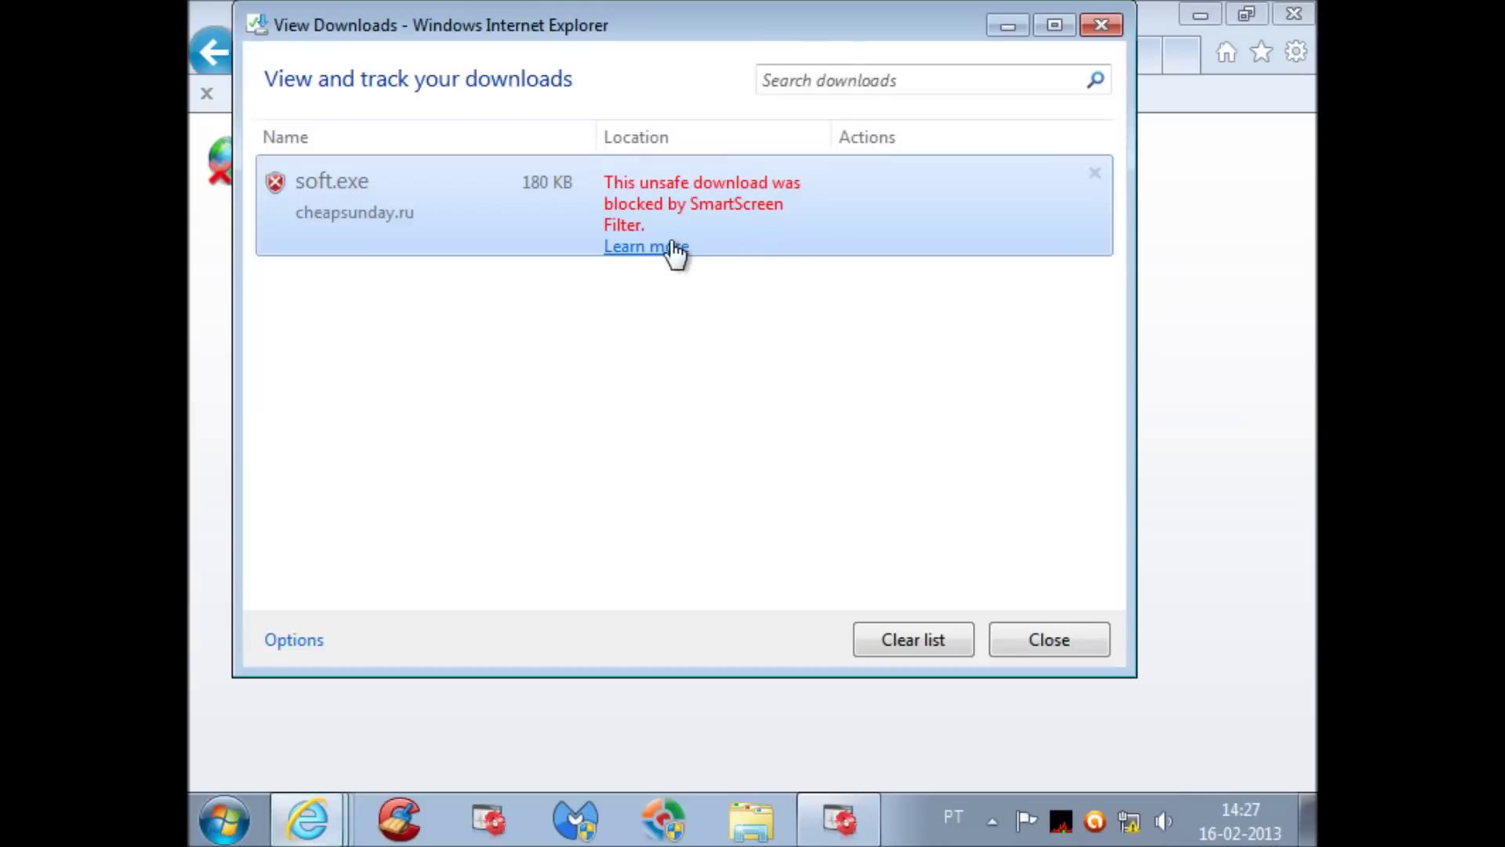
pyautogui.click(1095, 173)
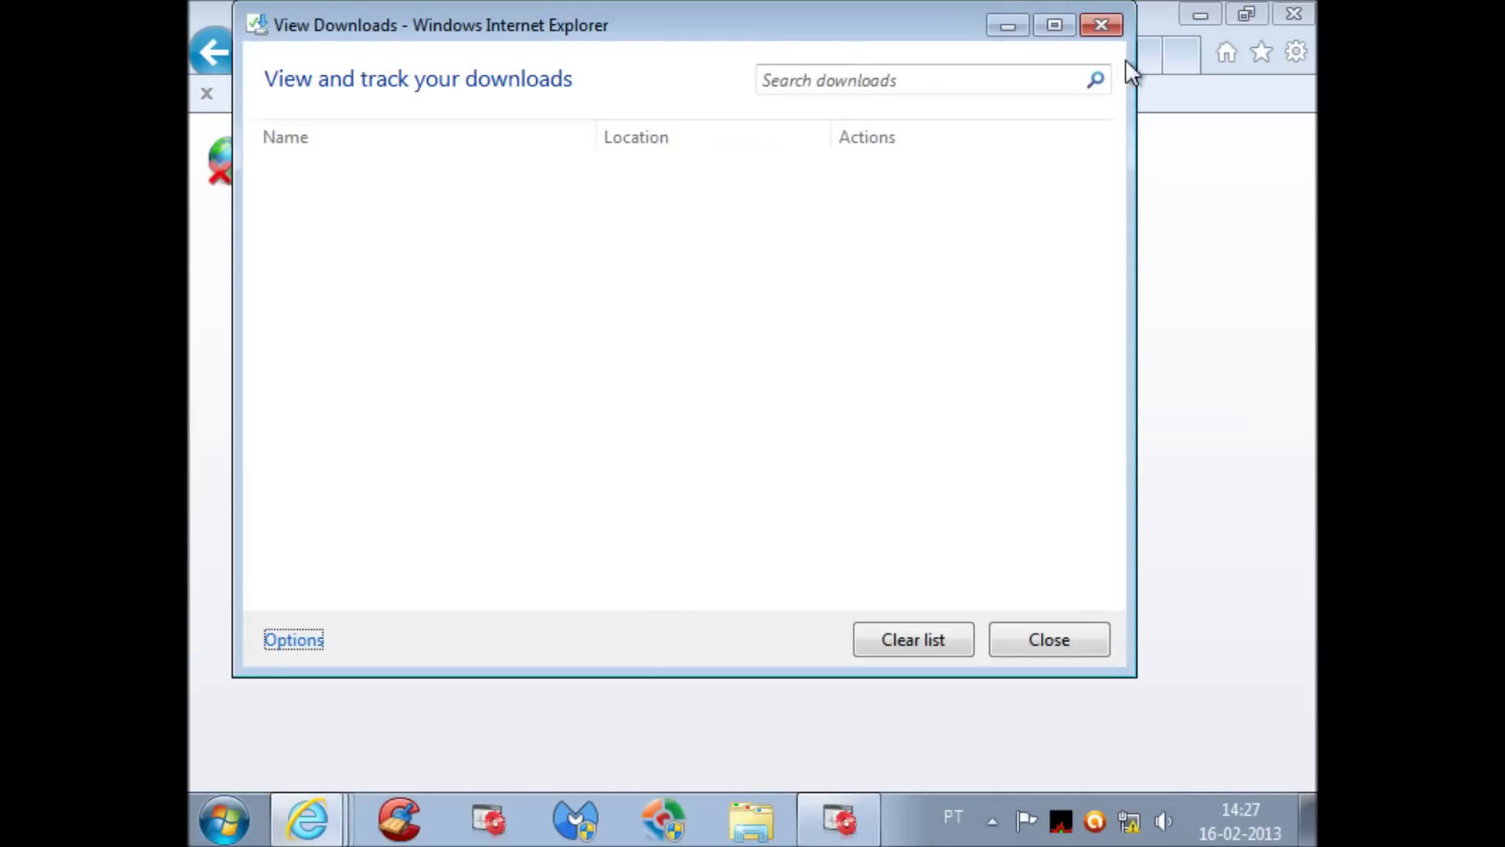
pyautogui.click(1102, 25)
# Turn off the browser's SmartScreen Filter.
pyautogui.click(1296, 52)
pyautogui.moveTo(1106, 182)
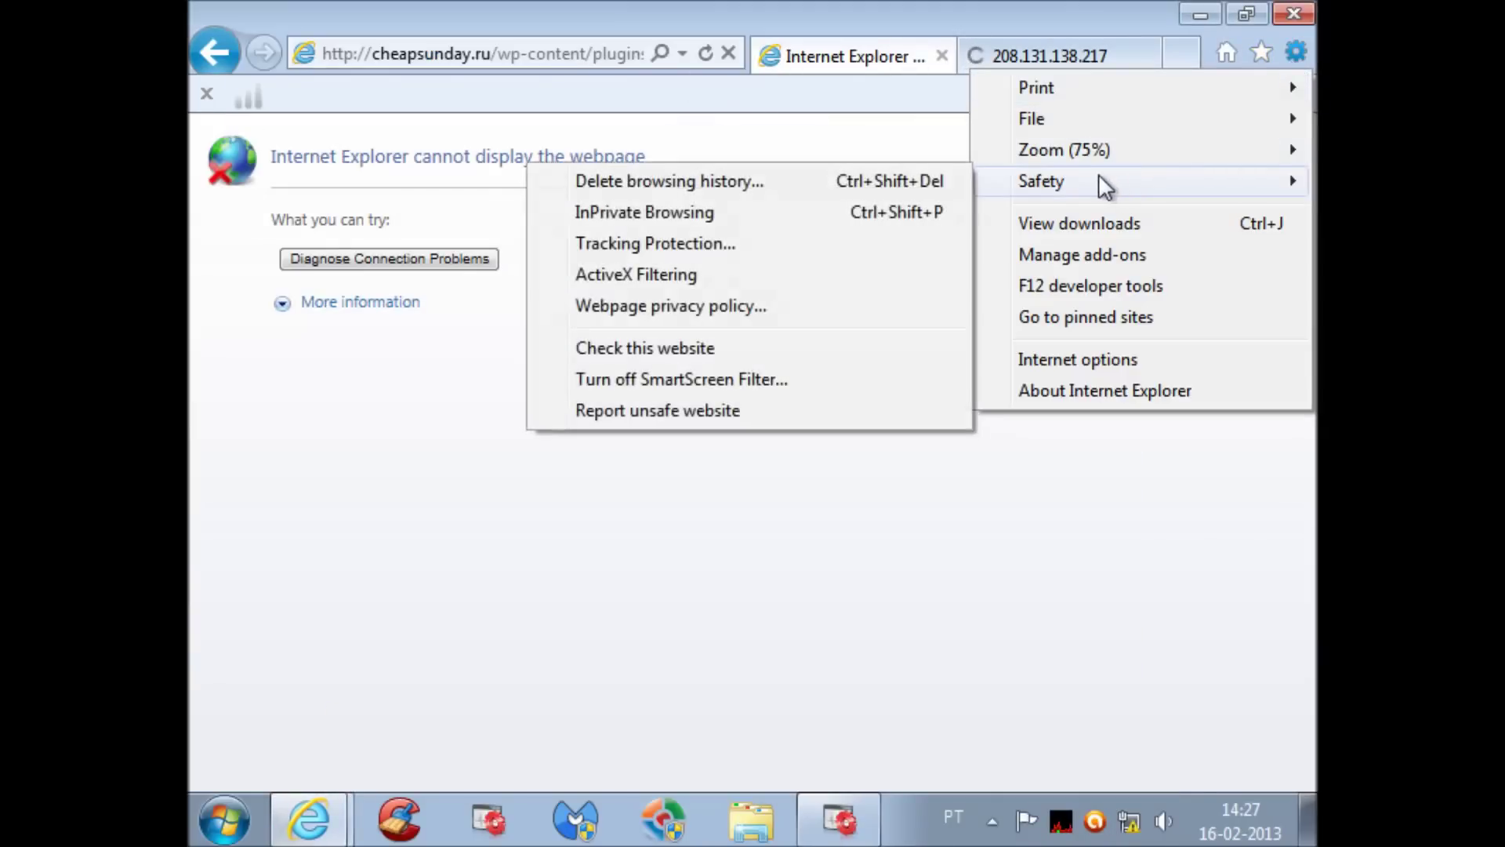
pyautogui.click(699, 379)
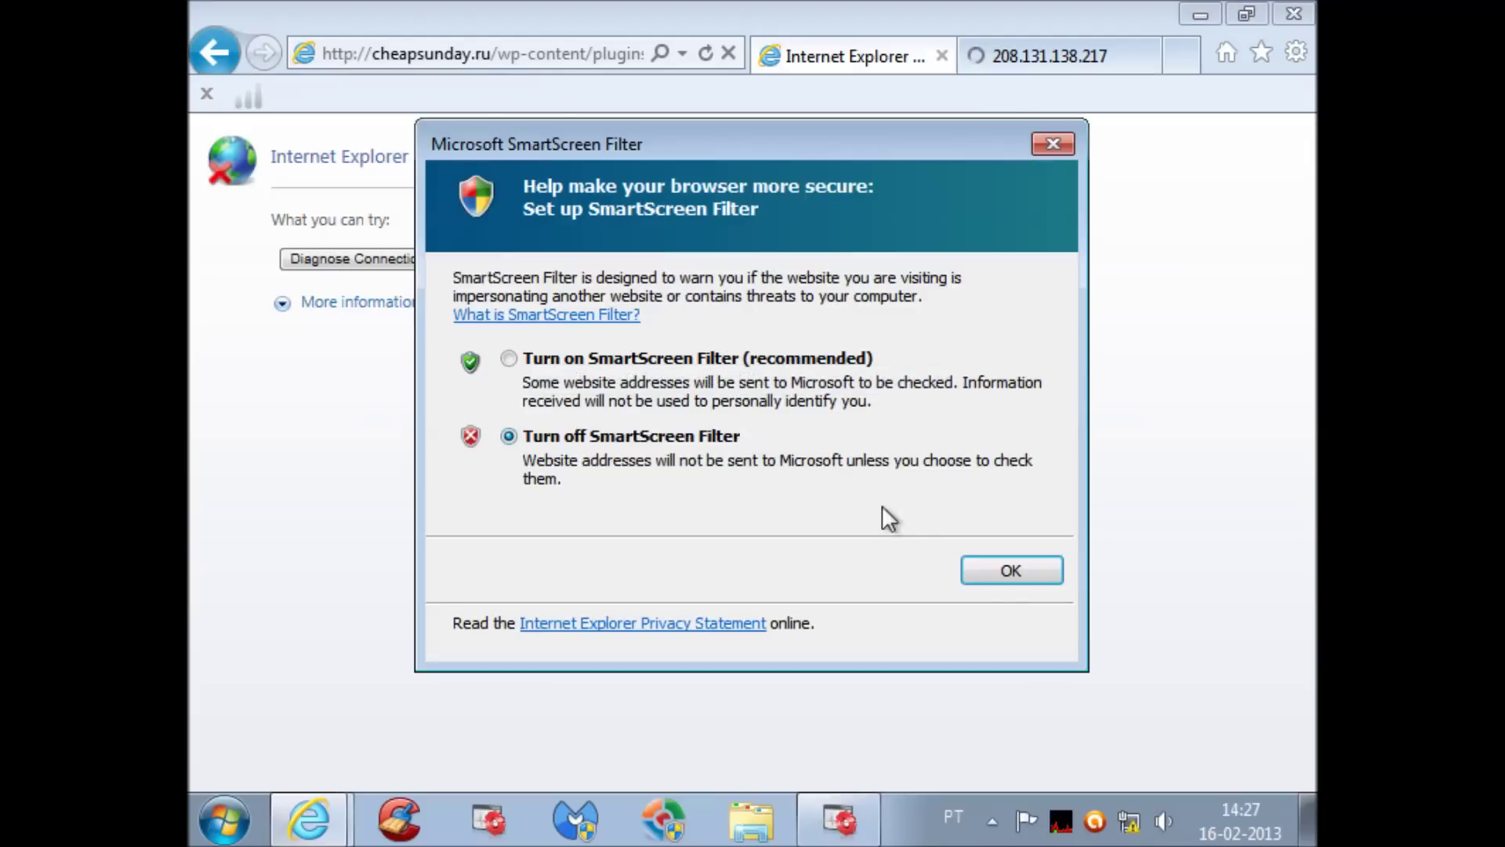
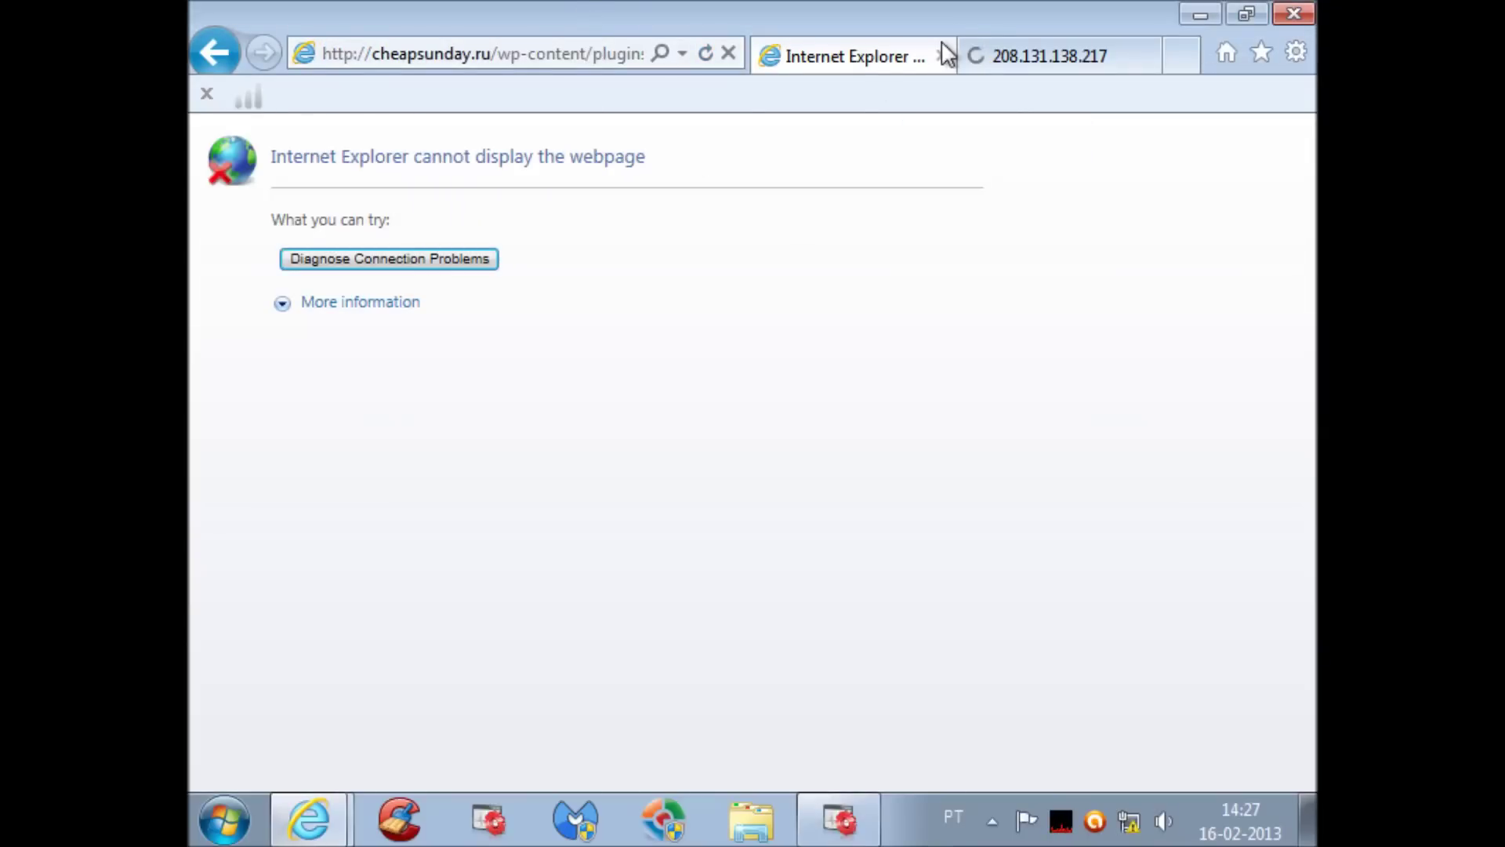
# Close the cheapsunday.ru tab and exit the browser.
pyautogui.click(943, 55)
pyautogui.moveTo(838, 819)
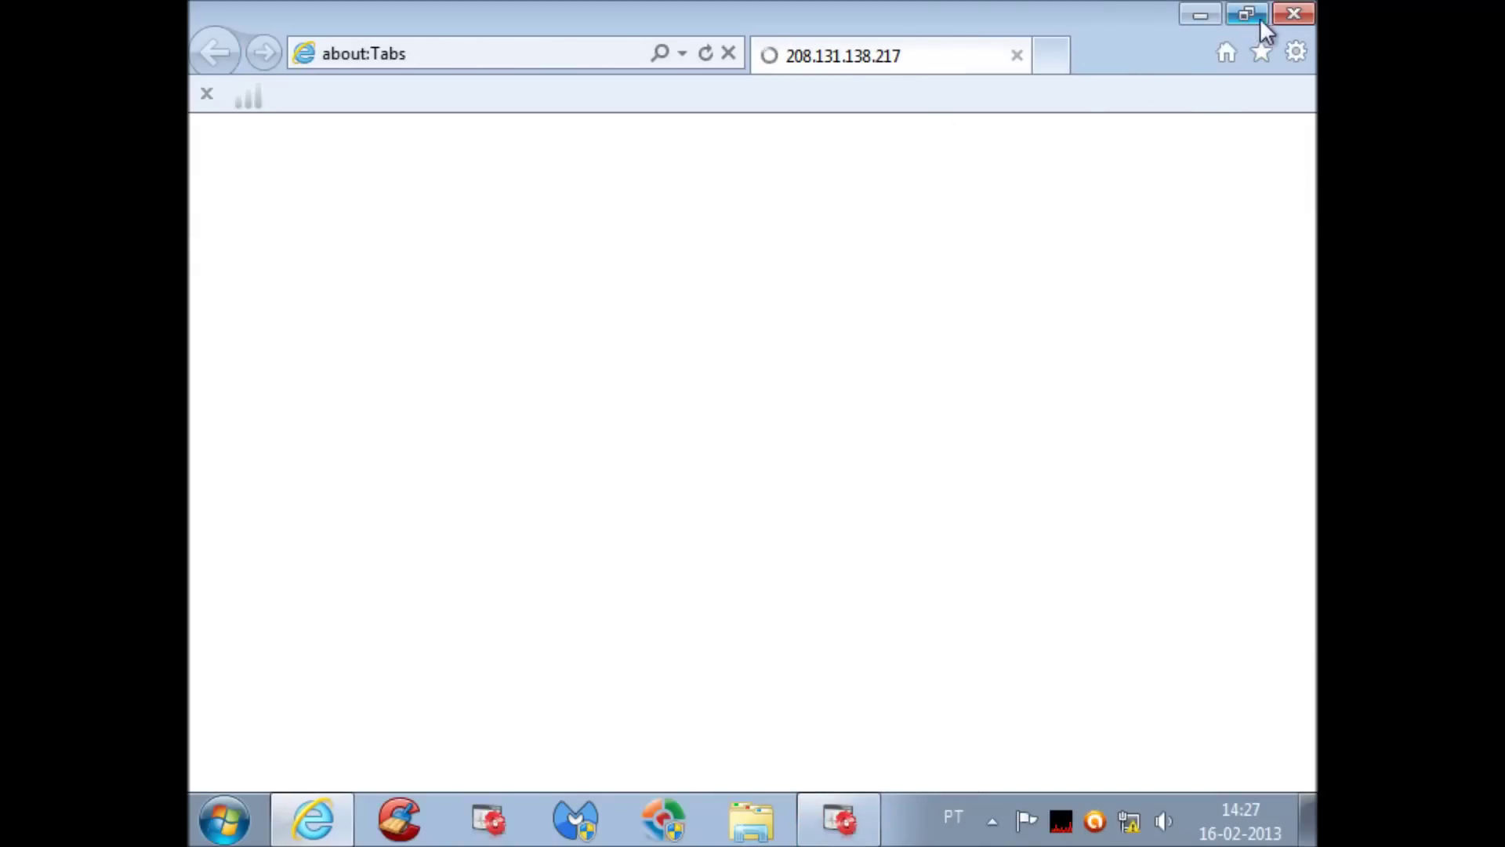
pyautogui.click(1292, 14)
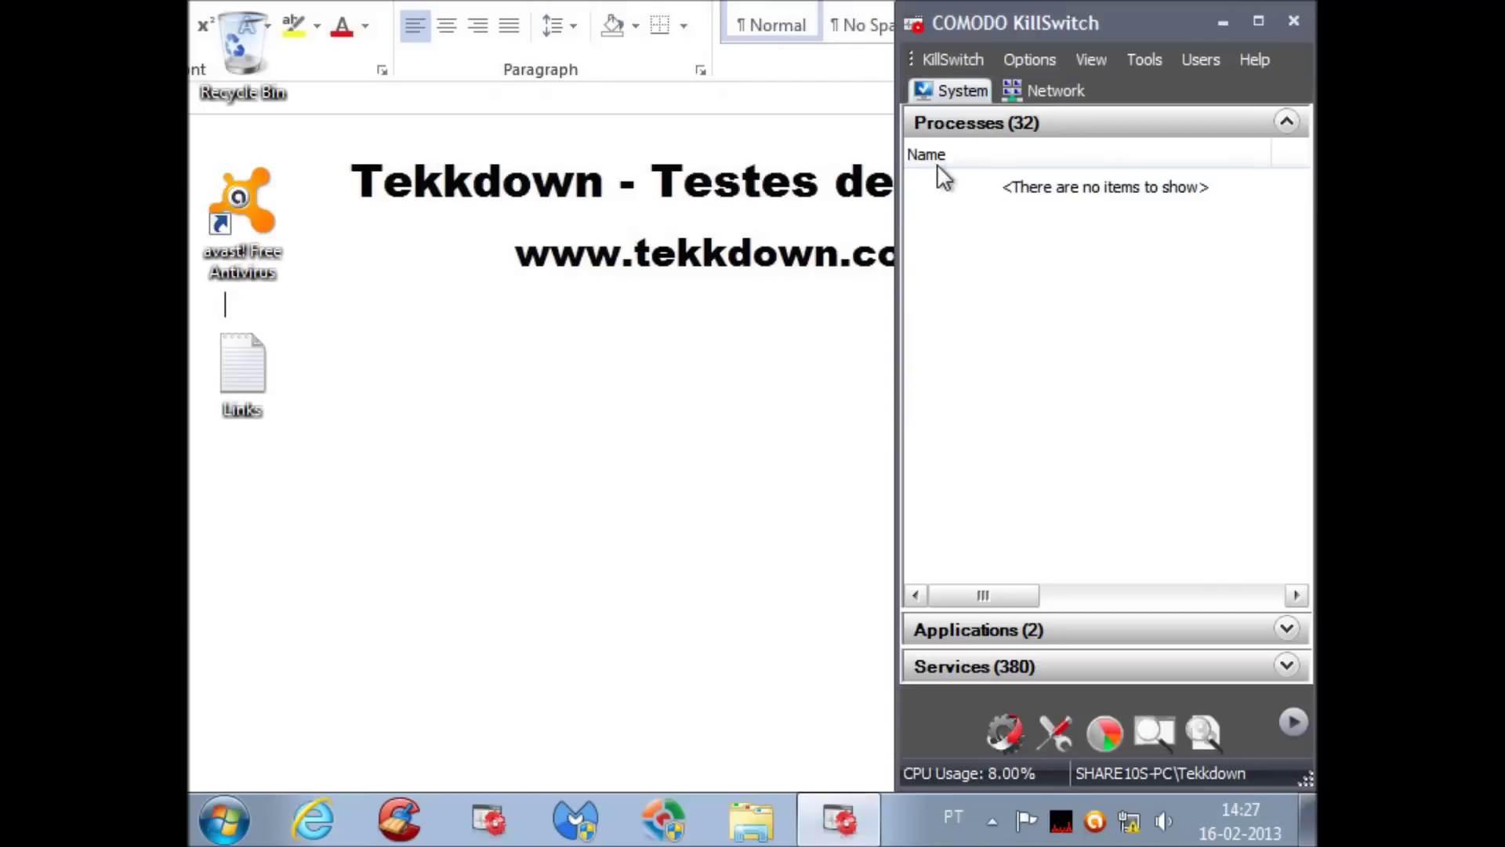
# Maximize COMODO KillSwitch and make it list safe processes as well.
pyautogui.doubleClick(1156, 30)
pyautogui.doubleClick(577, 35)
pyautogui.click(377, 53)
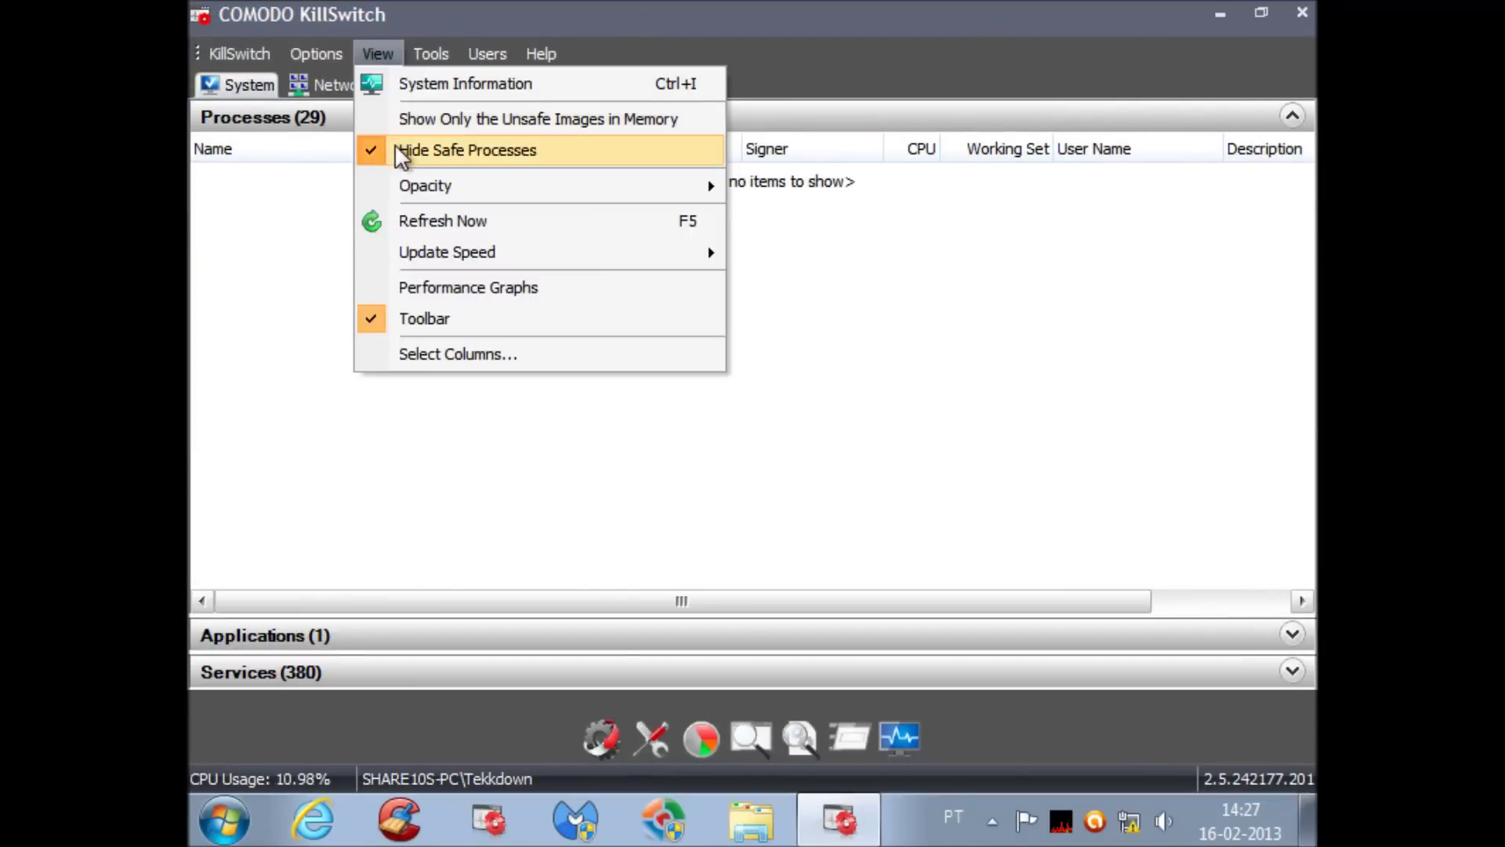
pyautogui.click(400, 148)
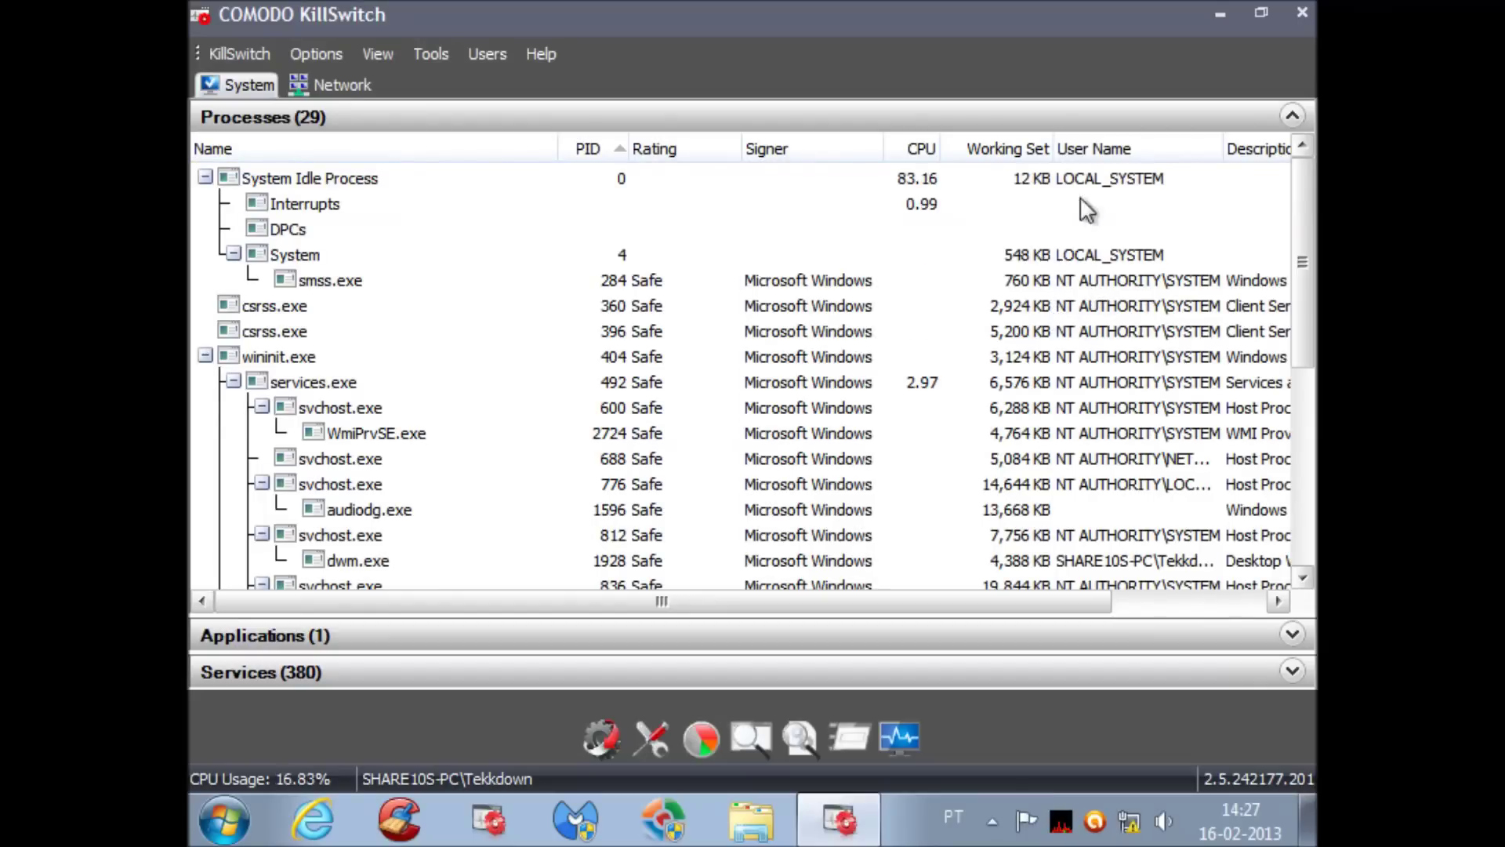
# Sort the processes by description, examine the properties of AvastUI.exe, and minimize KillSwitch.
pyautogui.click(1229, 149)
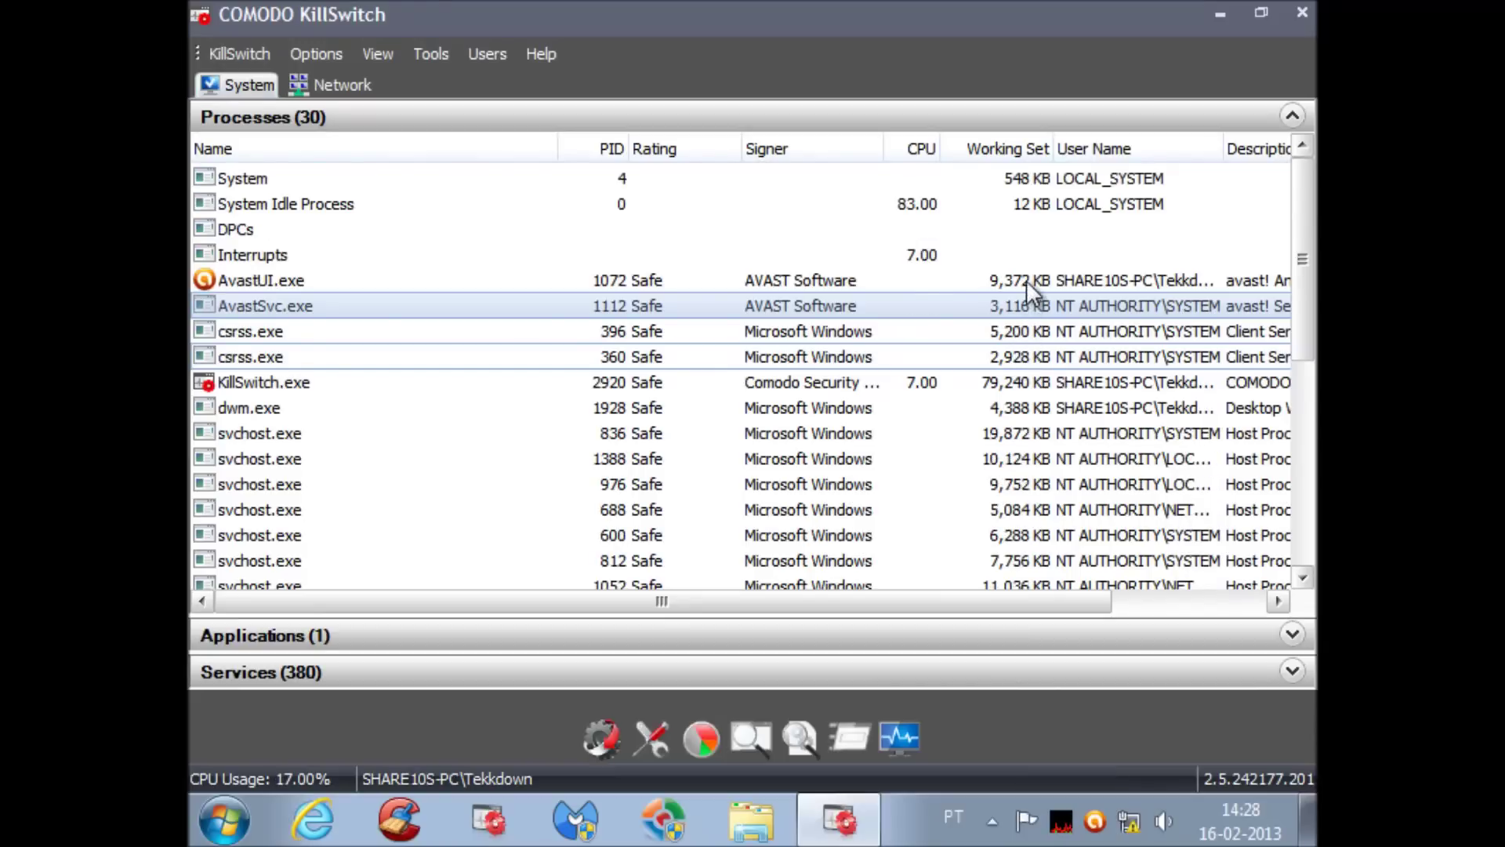
pyautogui.doubleClick(1029, 284)
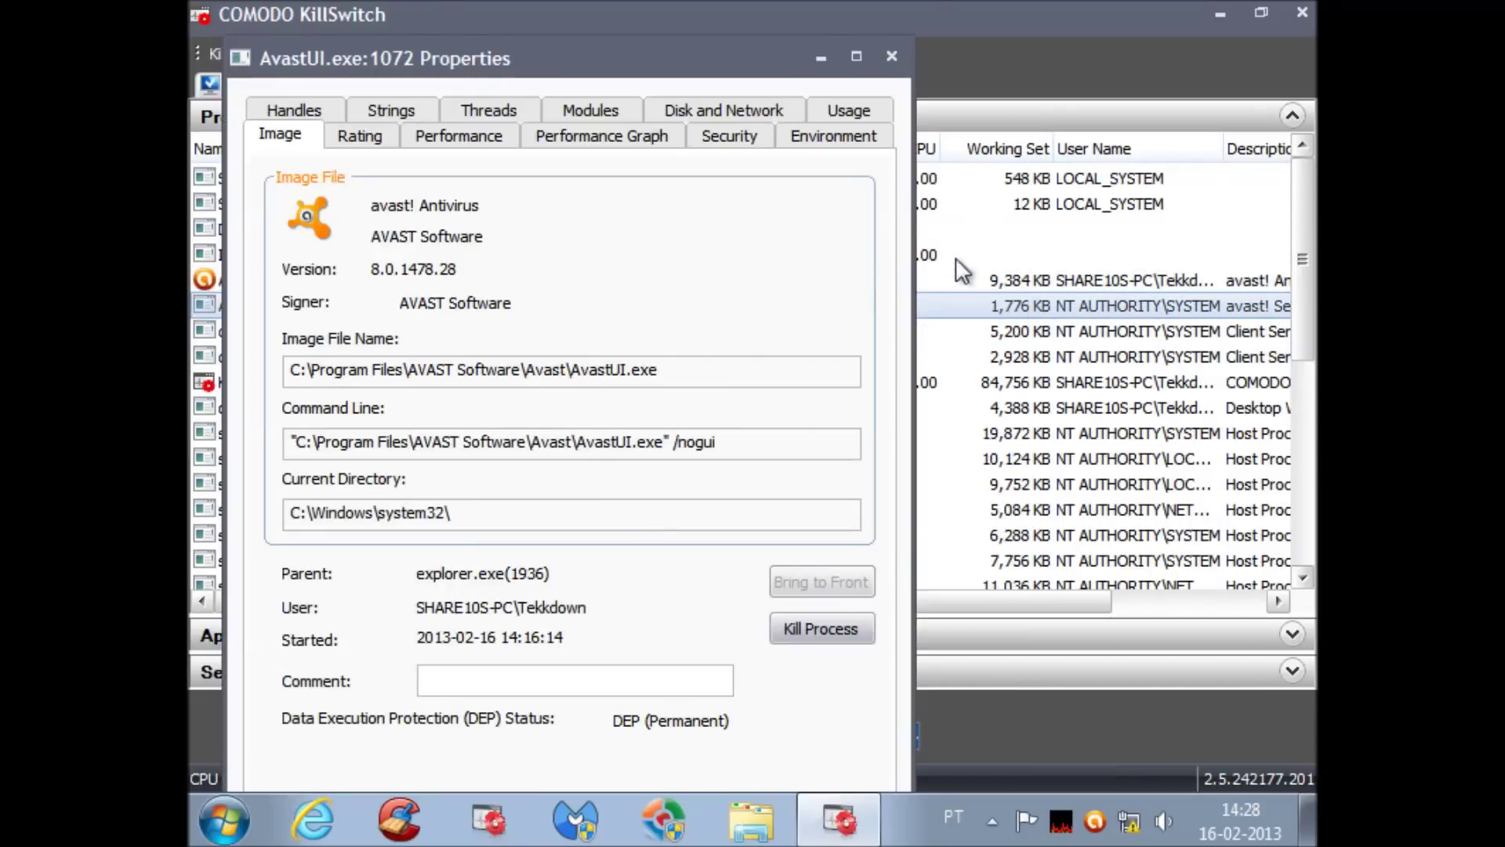
pyautogui.click(894, 58)
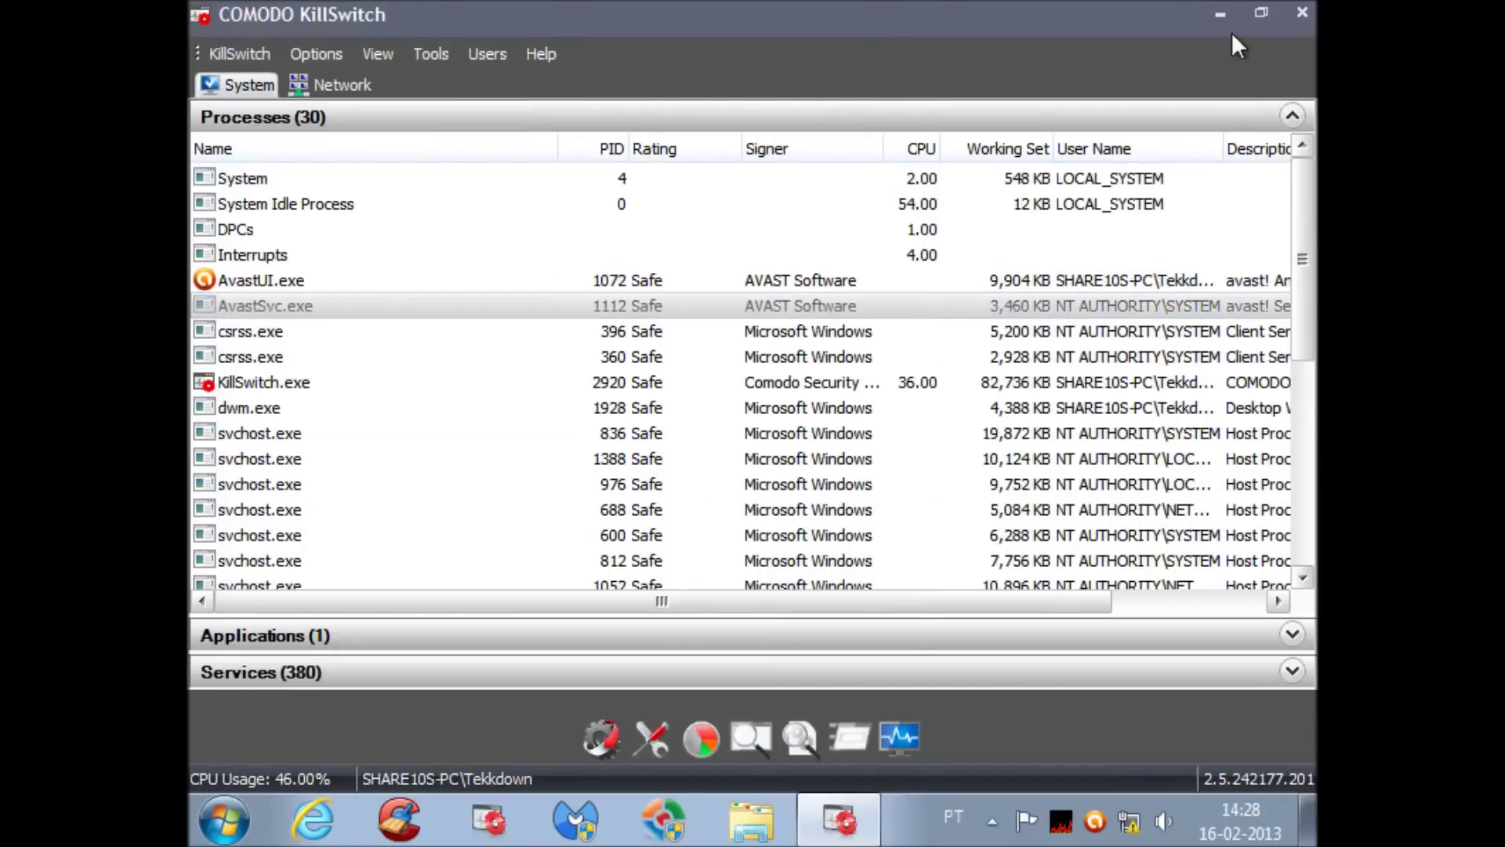
pyautogui.click(1220, 13)
# Move the Links file to the Recycle Bin and empty the bin.
pyautogui.moveTo(237, 355); pyautogui.dragTo(259, 39)
pyautogui.rightClick(259, 39)
pyautogui.click(375, 119)
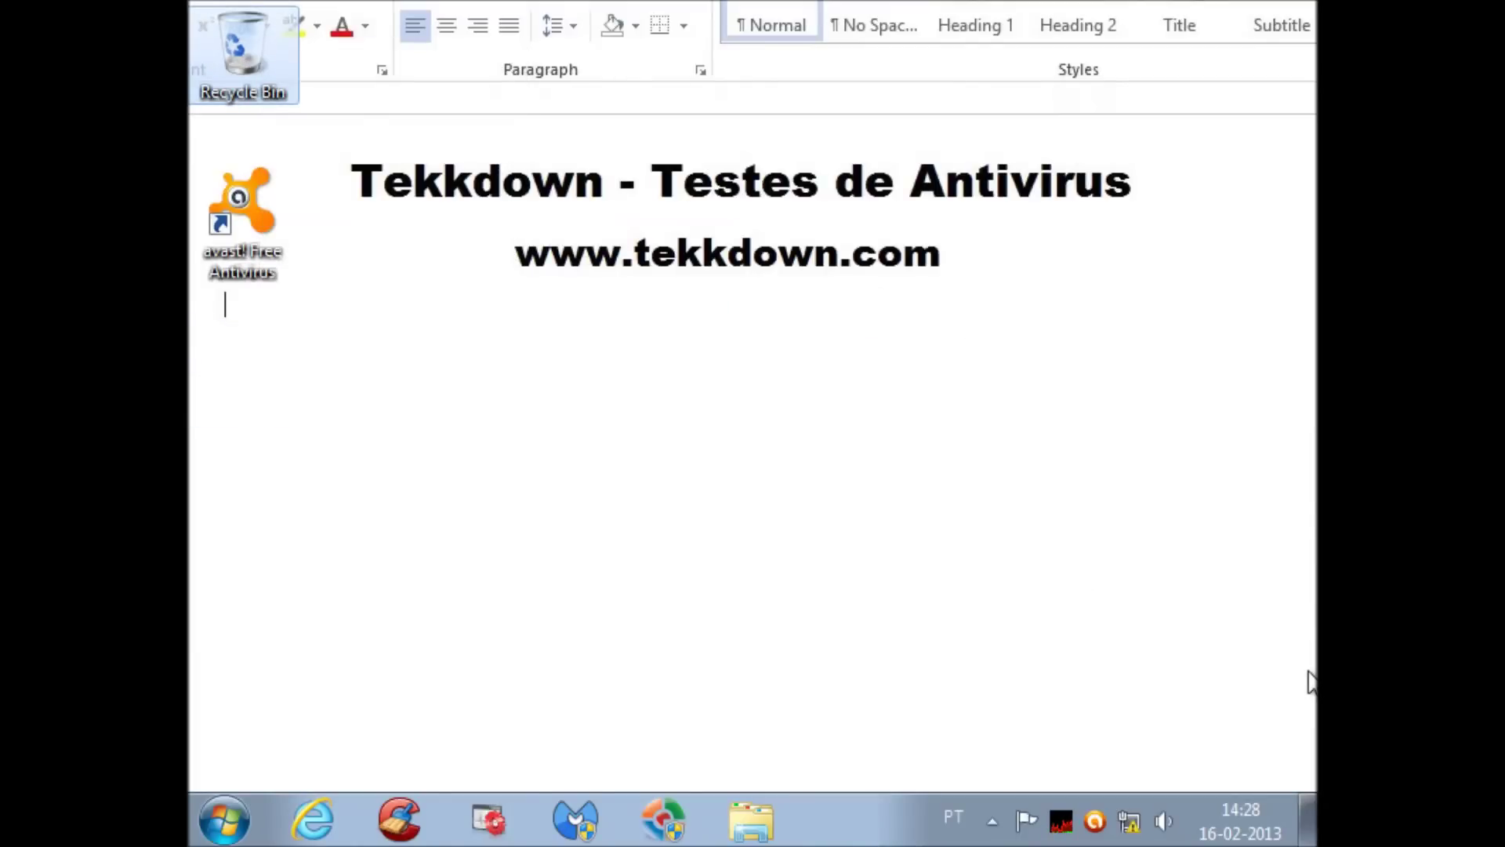
# Reactivate all avast! shields.
pyautogui.rightClick(1095, 820)
pyautogui.moveTo(1085, 619)
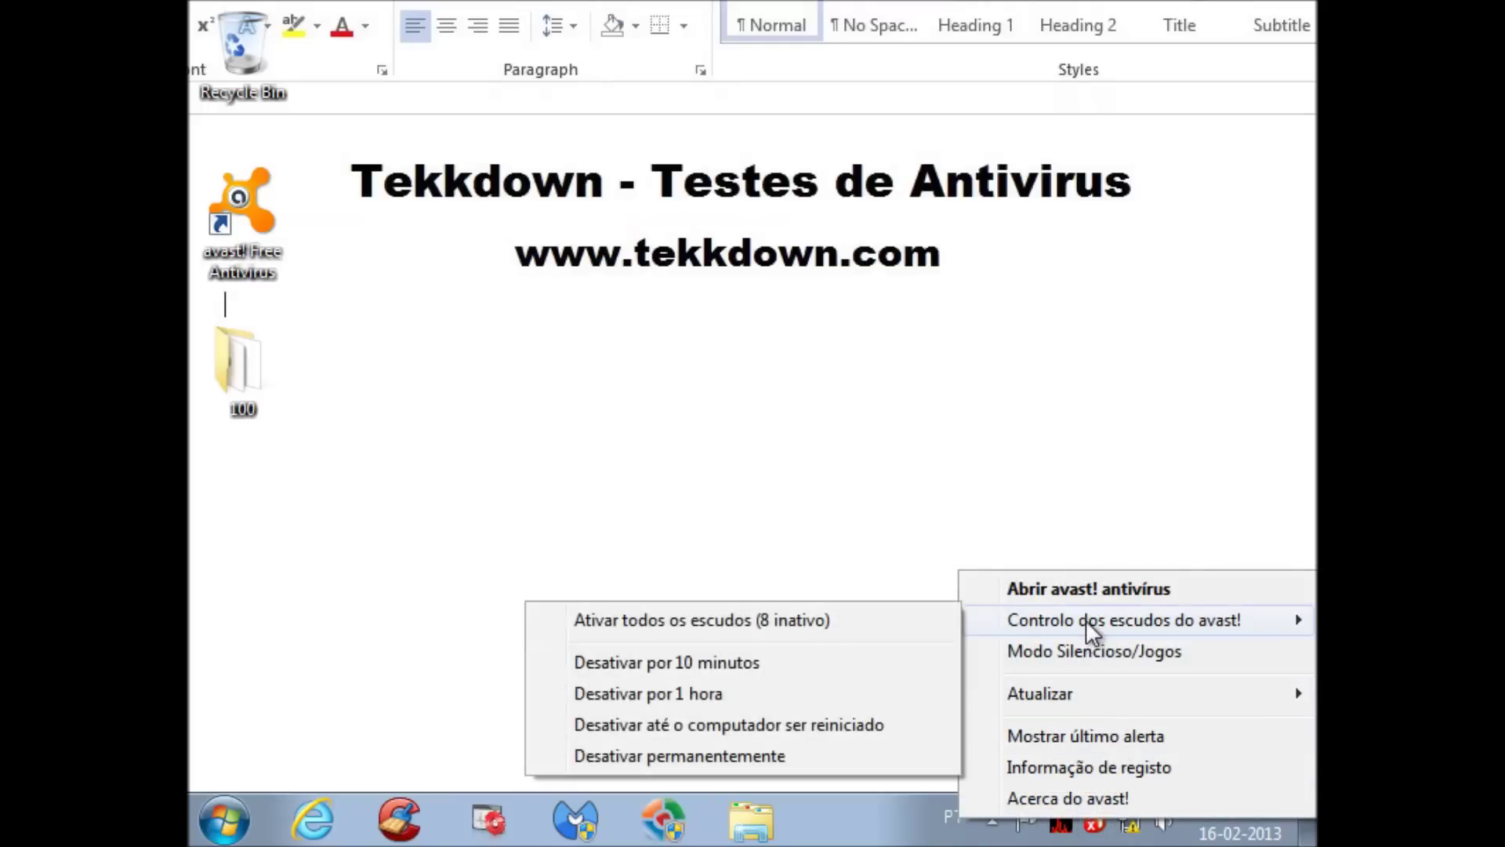
pyautogui.click(824, 621)
# Open avast! Free Antivirus, update its virus definitions, and close the program.
pyautogui.rightClick(1094, 821)
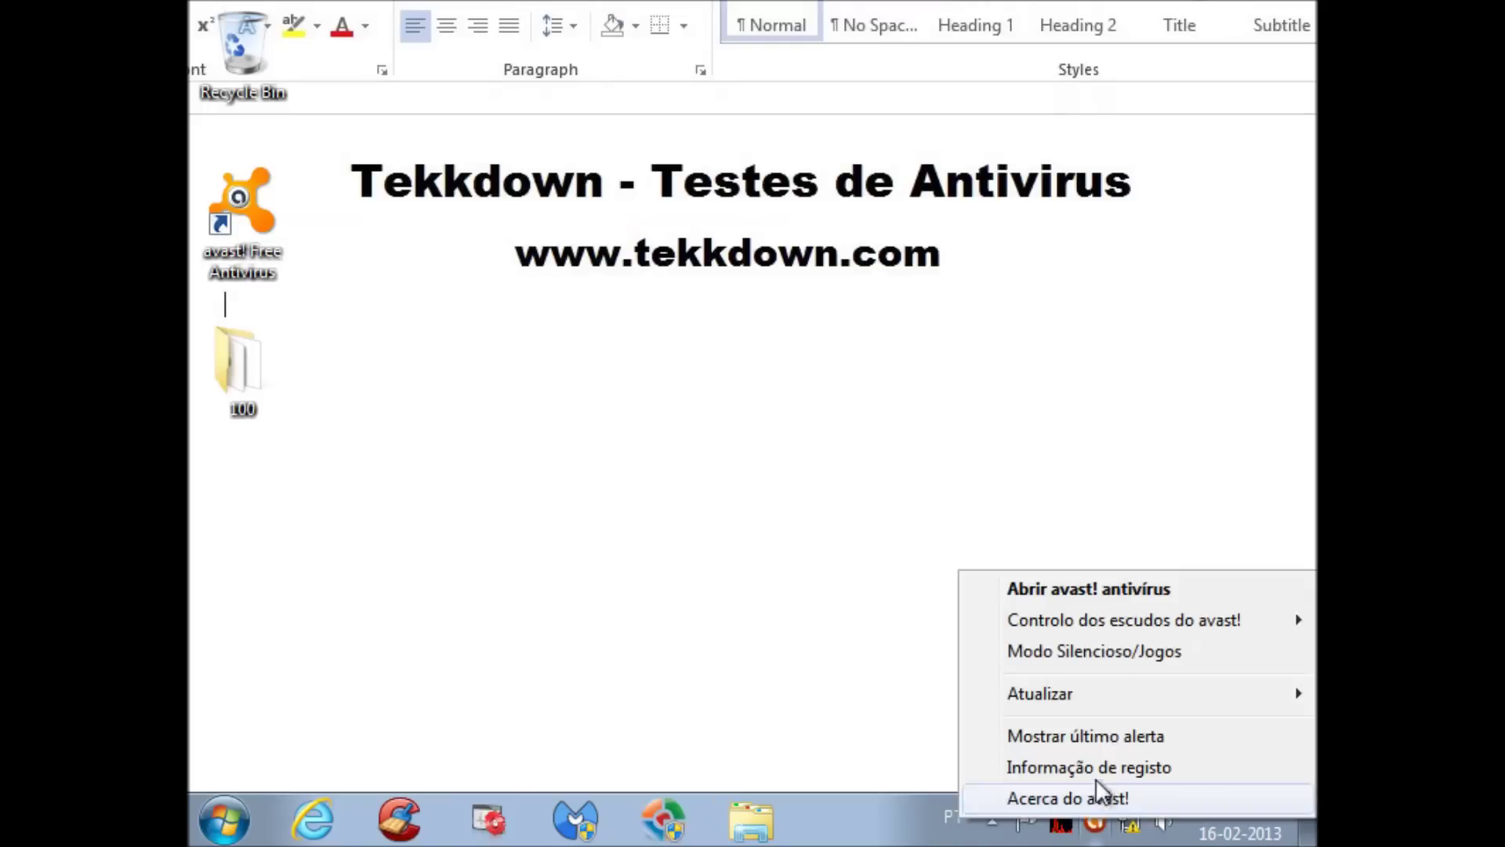
pyautogui.click(1134, 589)
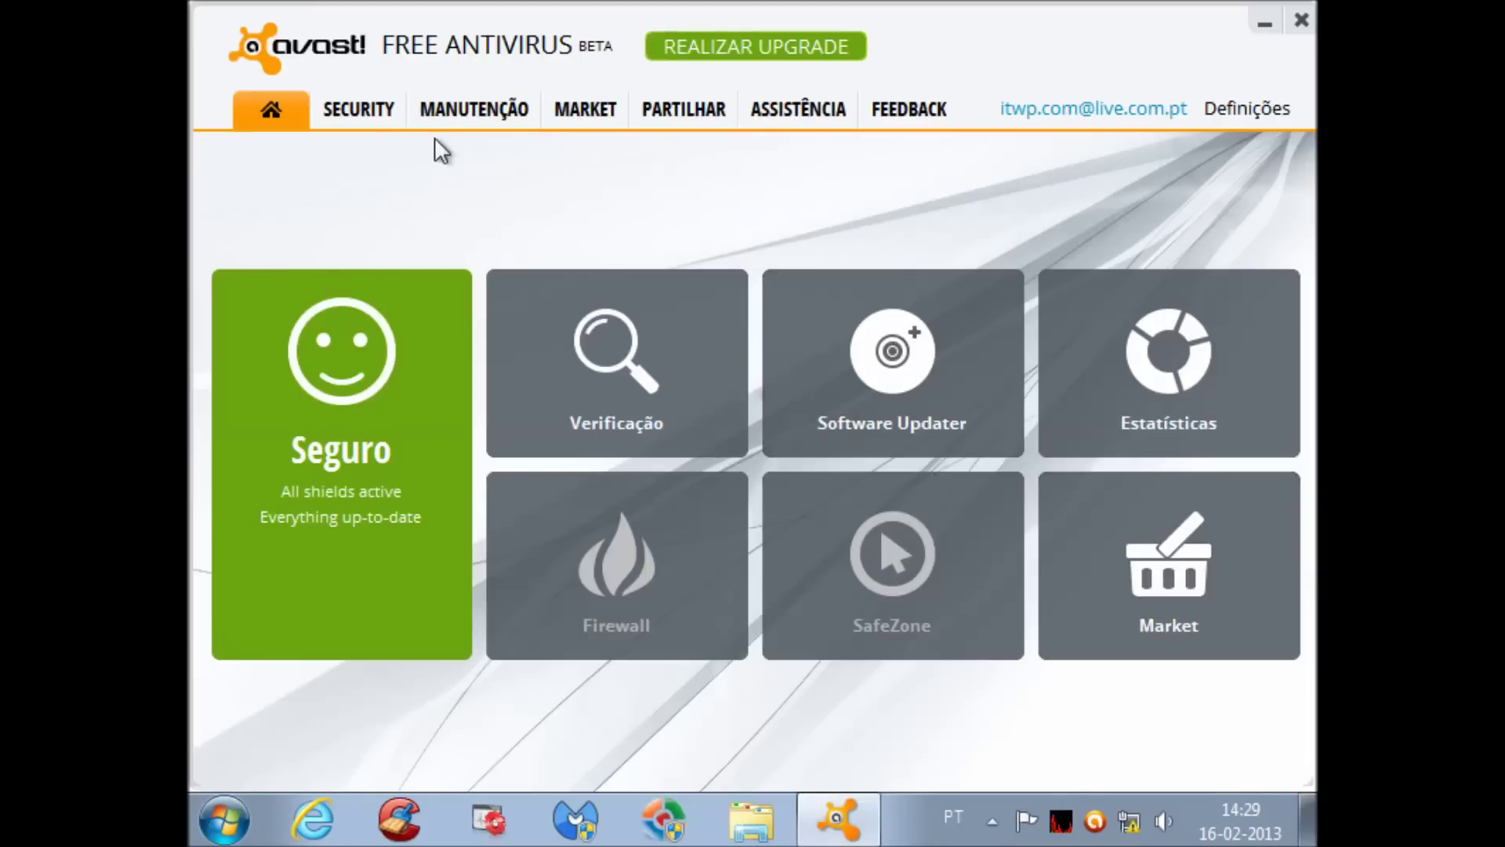
pyautogui.click(383, 124)
pyautogui.click(490, 112)
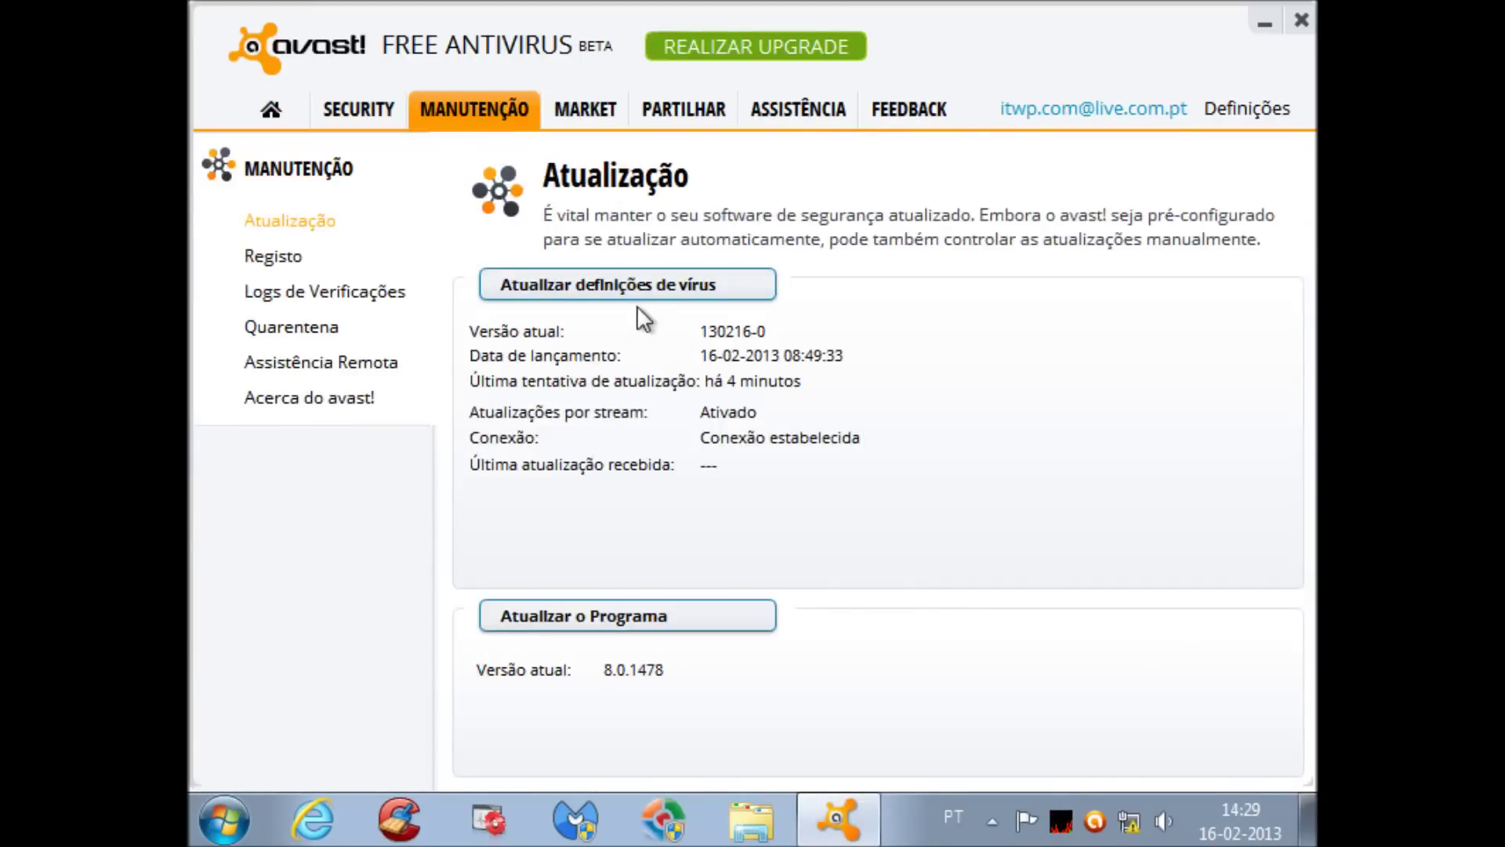
pyautogui.click(656, 284)
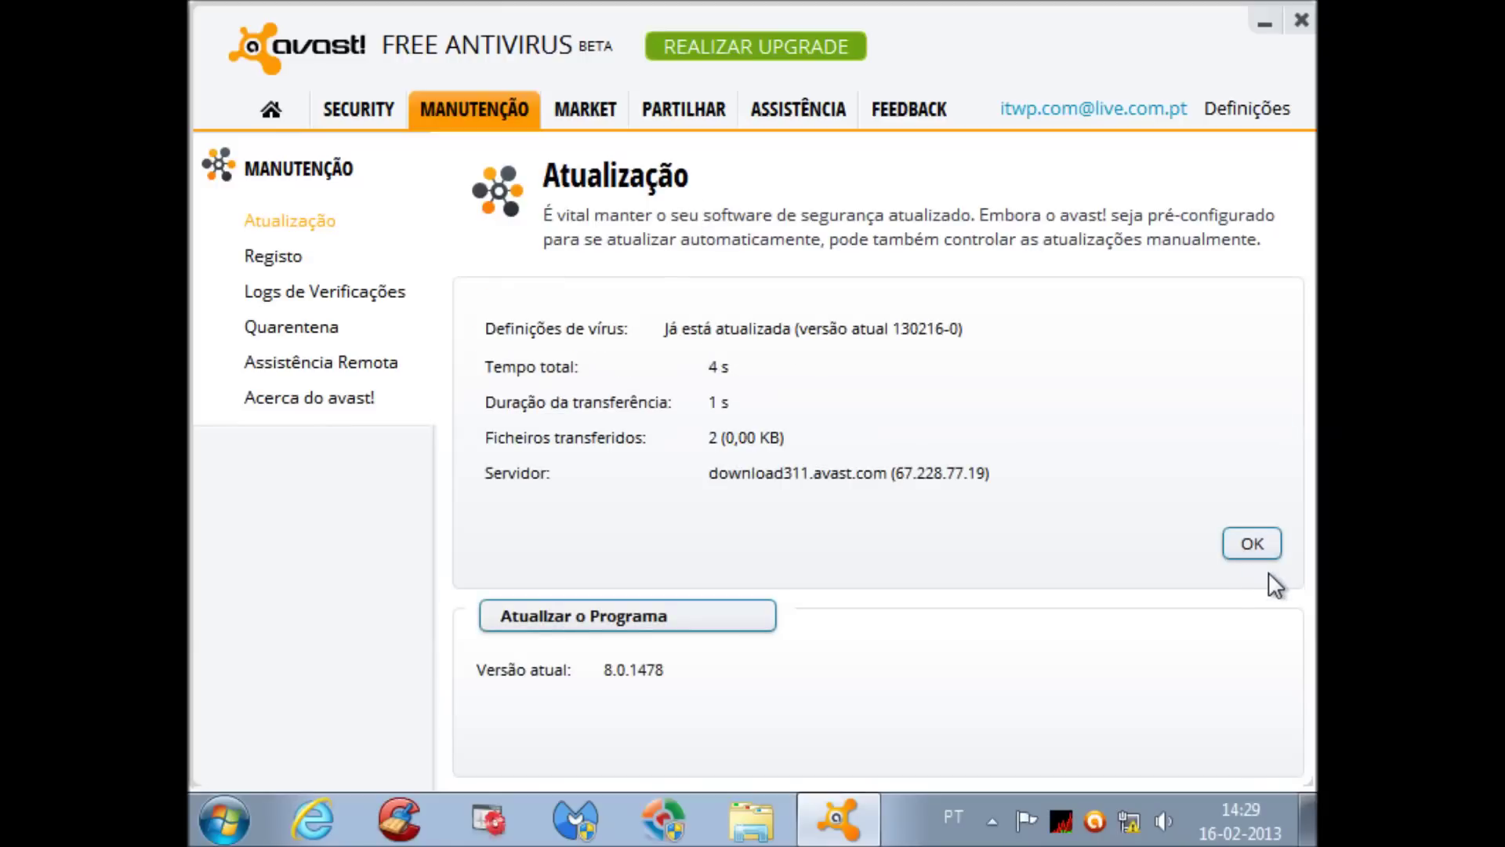
pyautogui.click(1253, 546)
pyautogui.click(296, 124)
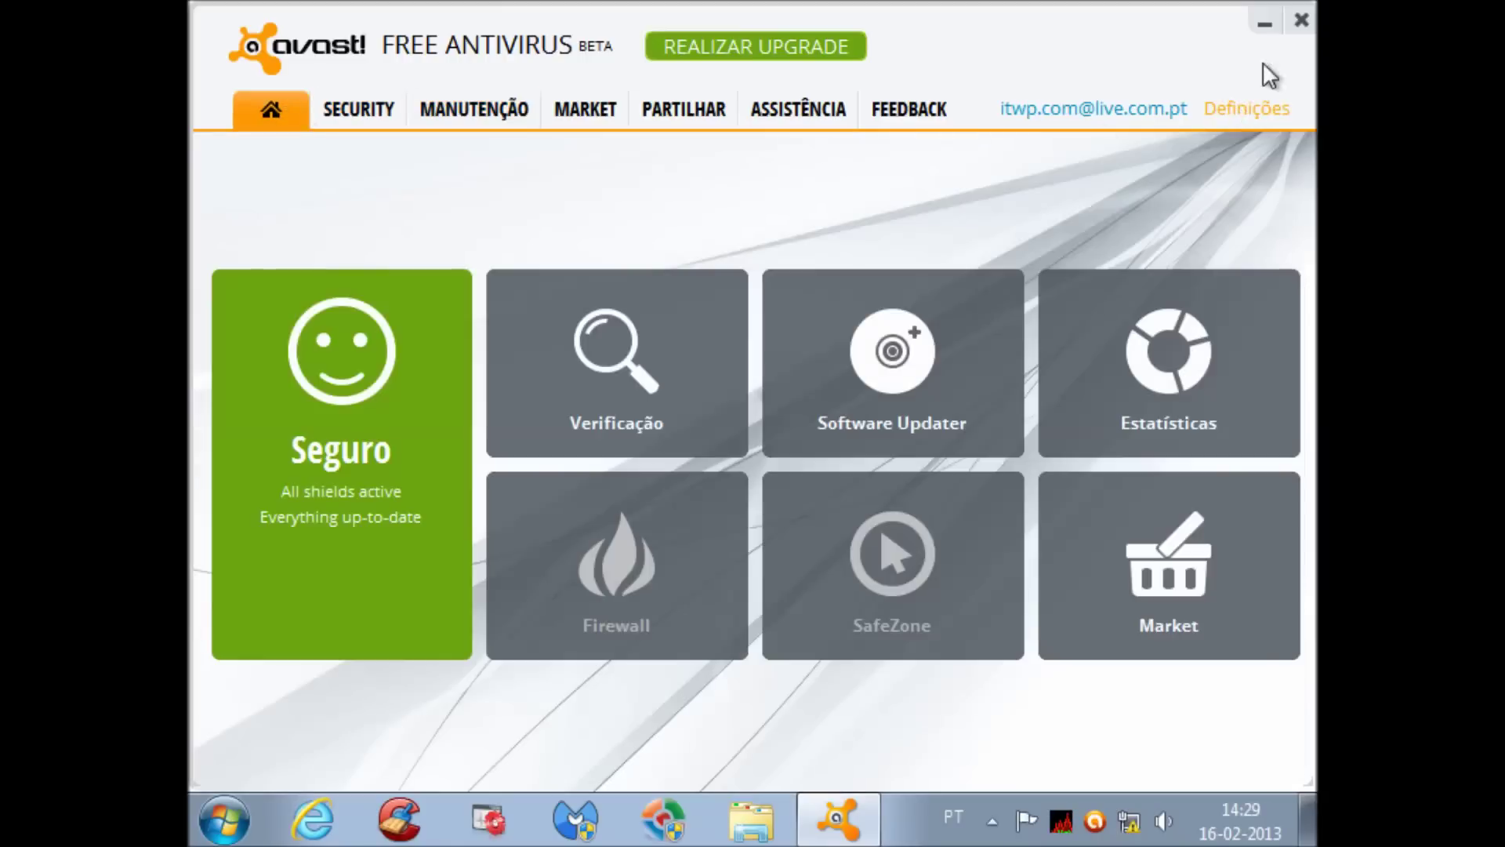
pyautogui.click(1295, 18)
# Examine the properties of the desktop folder 100 for its file count and size.
pyautogui.rightClick(259, 340)
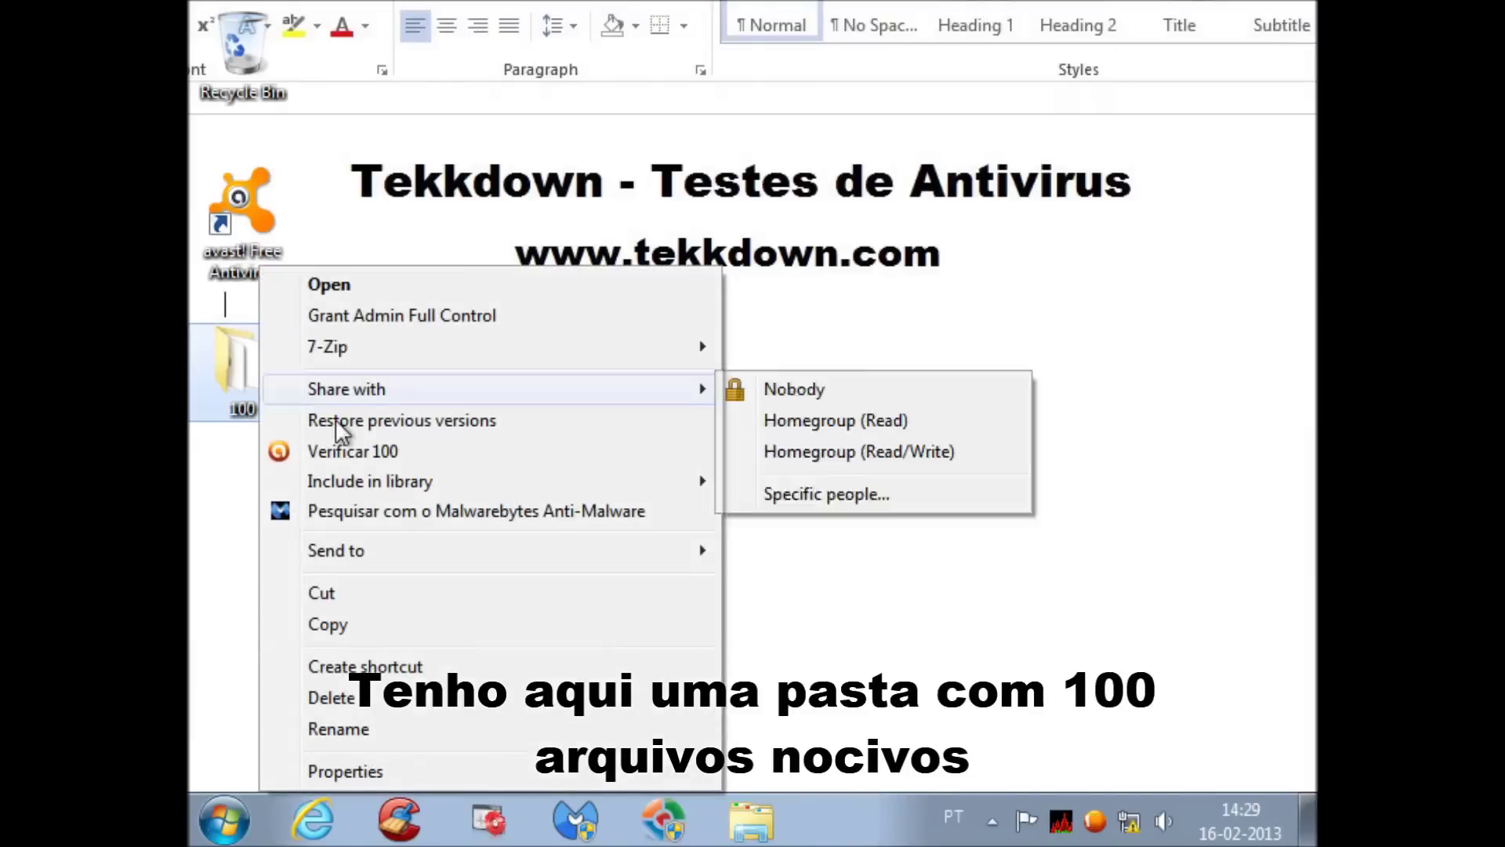
pyautogui.click(409, 772)
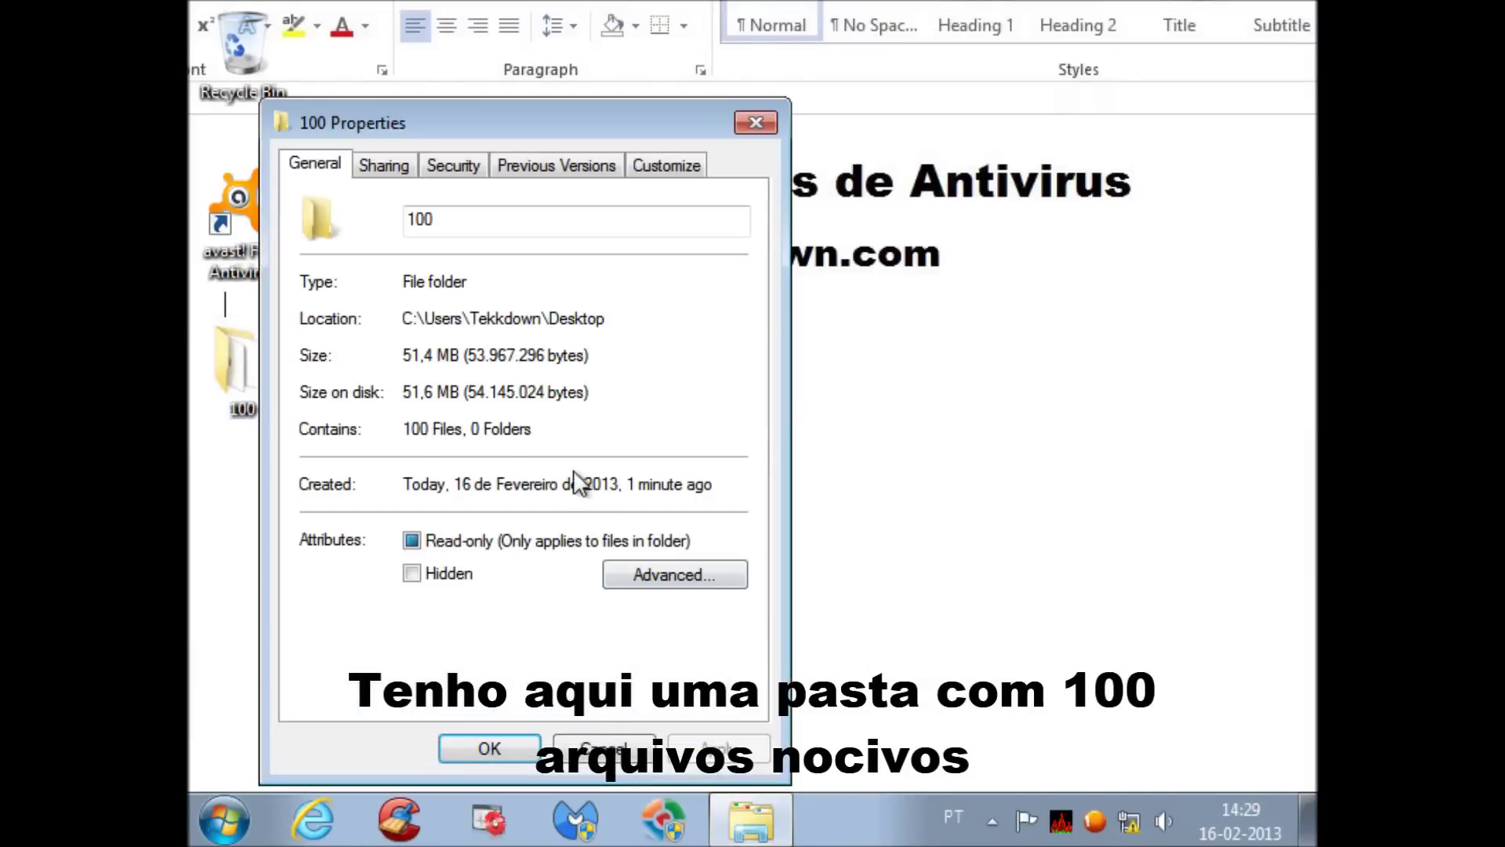
pyautogui.click(603, 748)
# Scan the desktop folder 100 with avast! and show the scan results.
pyautogui.rightClick(248, 392)
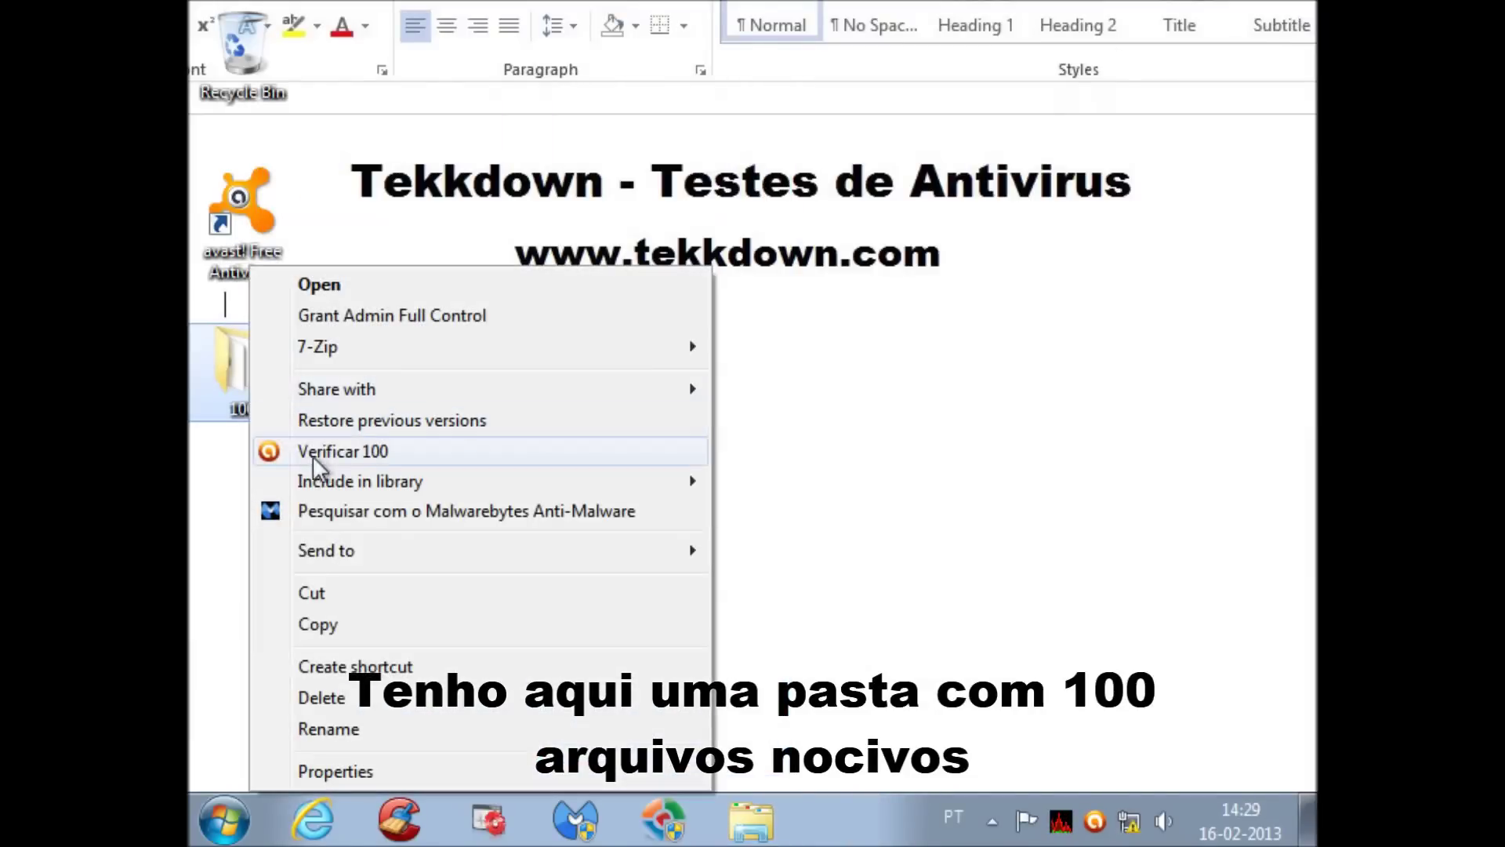
pyautogui.click(321, 456)
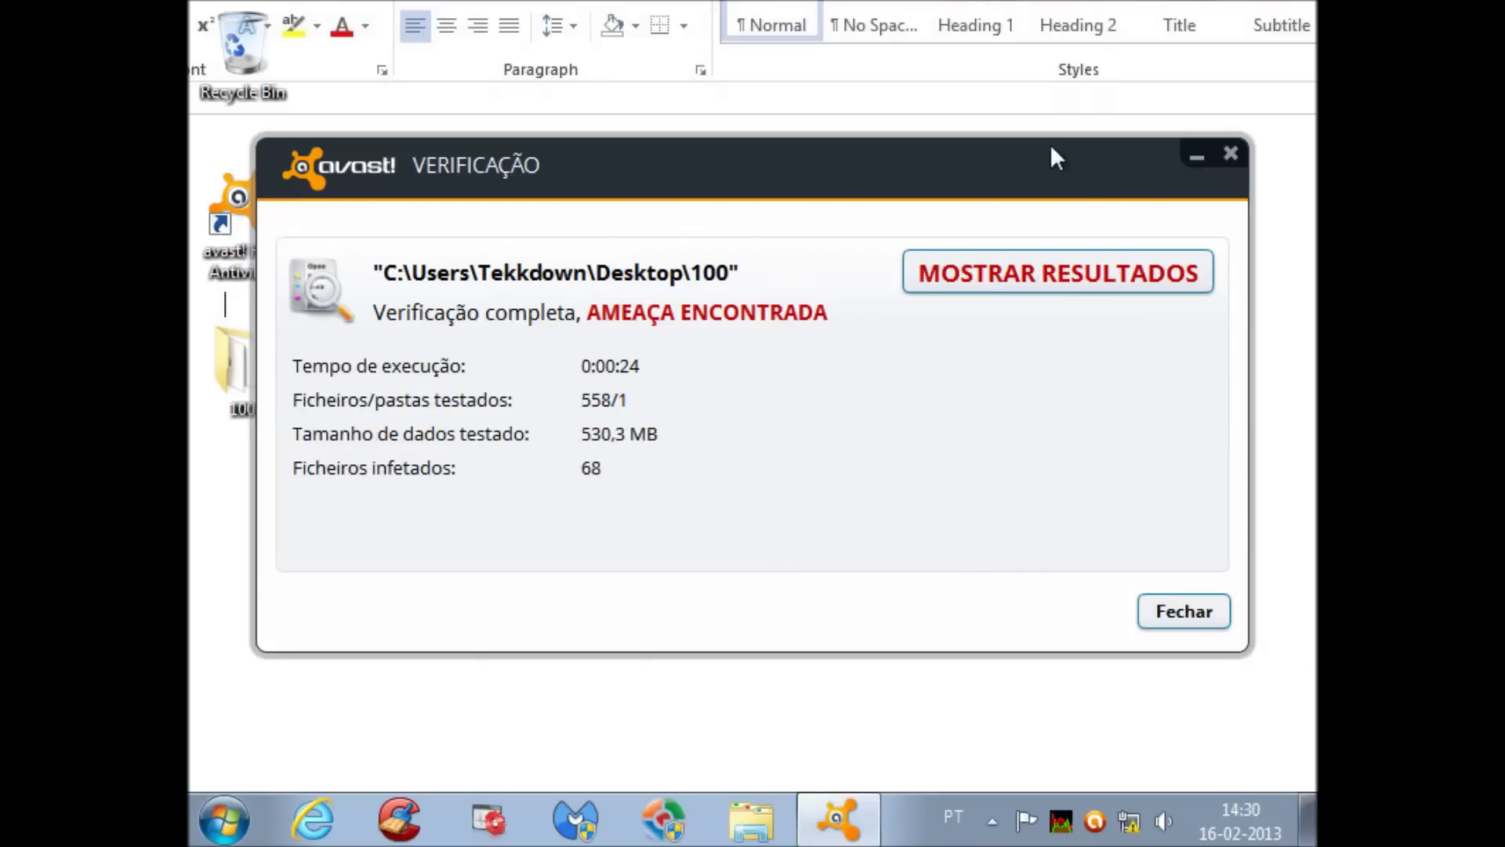
pyautogui.click(1063, 272)
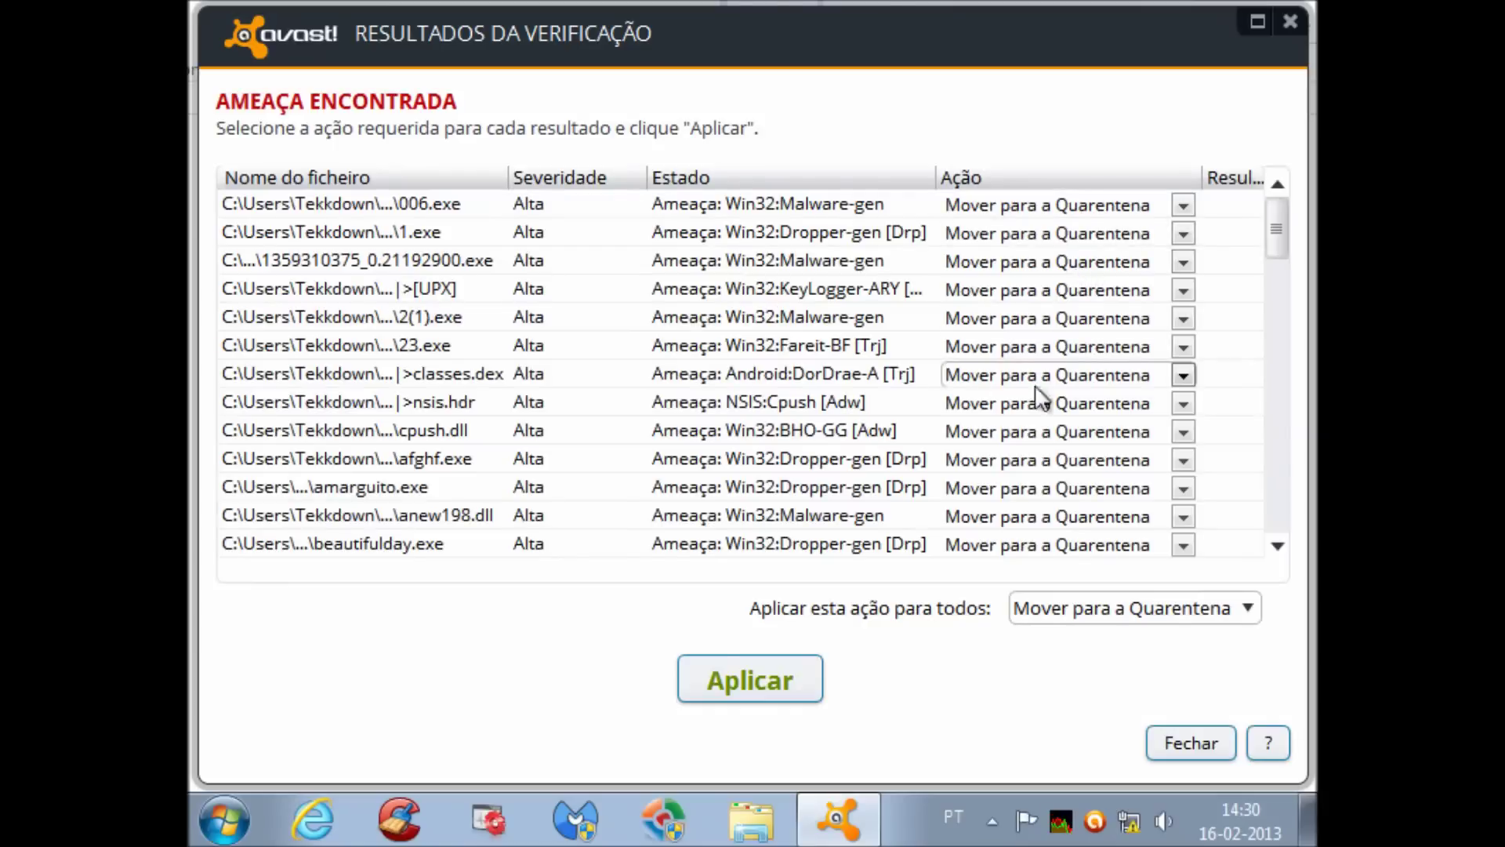
# Apply the action Mover para a Quarentena to all detected threats and review the outcome for each file.
pyautogui.click(1257, 610)
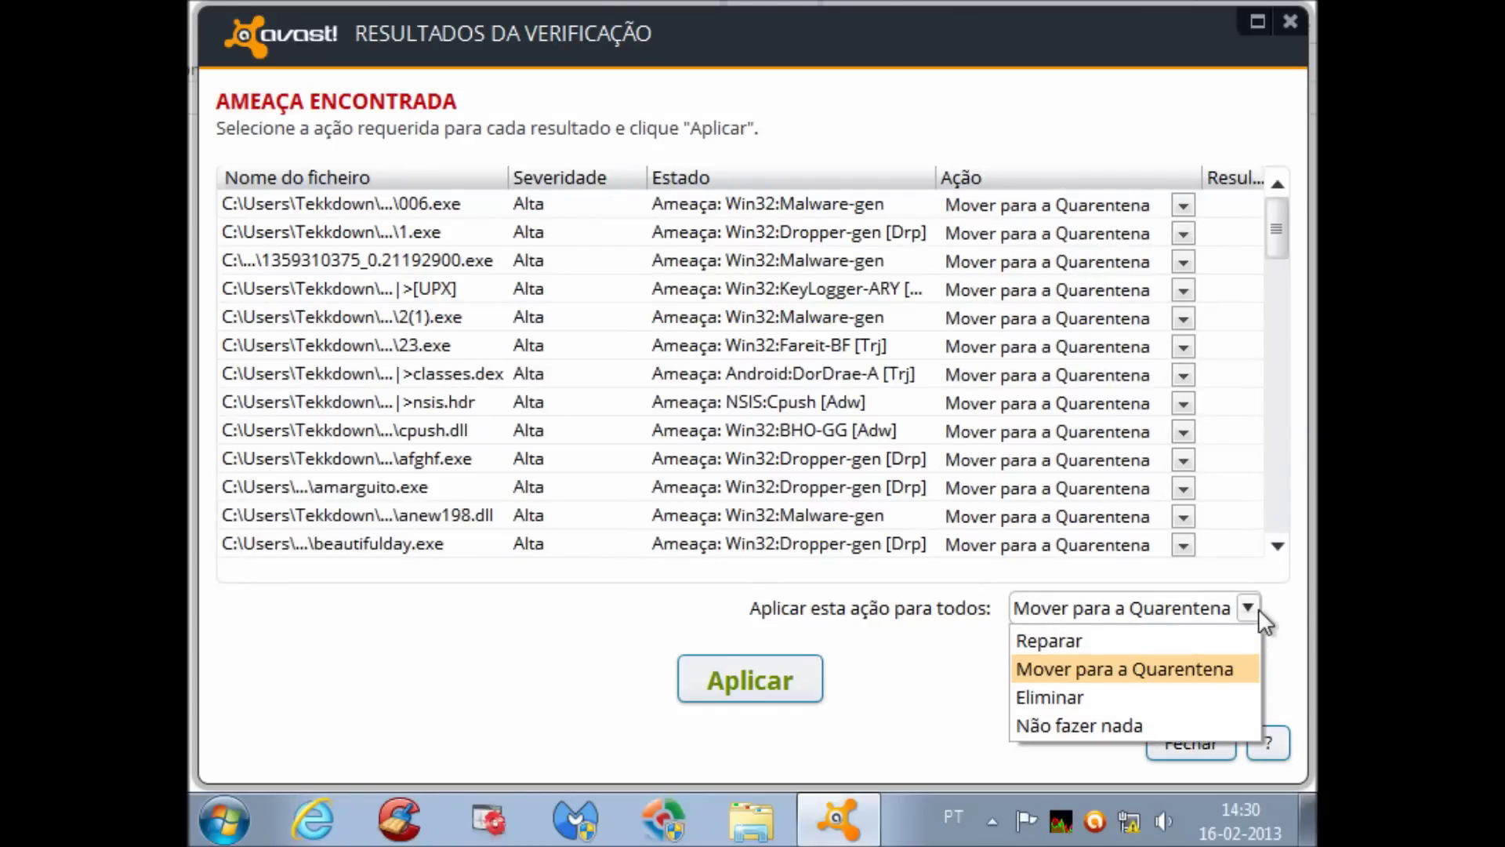
pyautogui.click(1230, 666)
pyautogui.moveTo(1295, 243); pyautogui.dragTo(1305, 323)
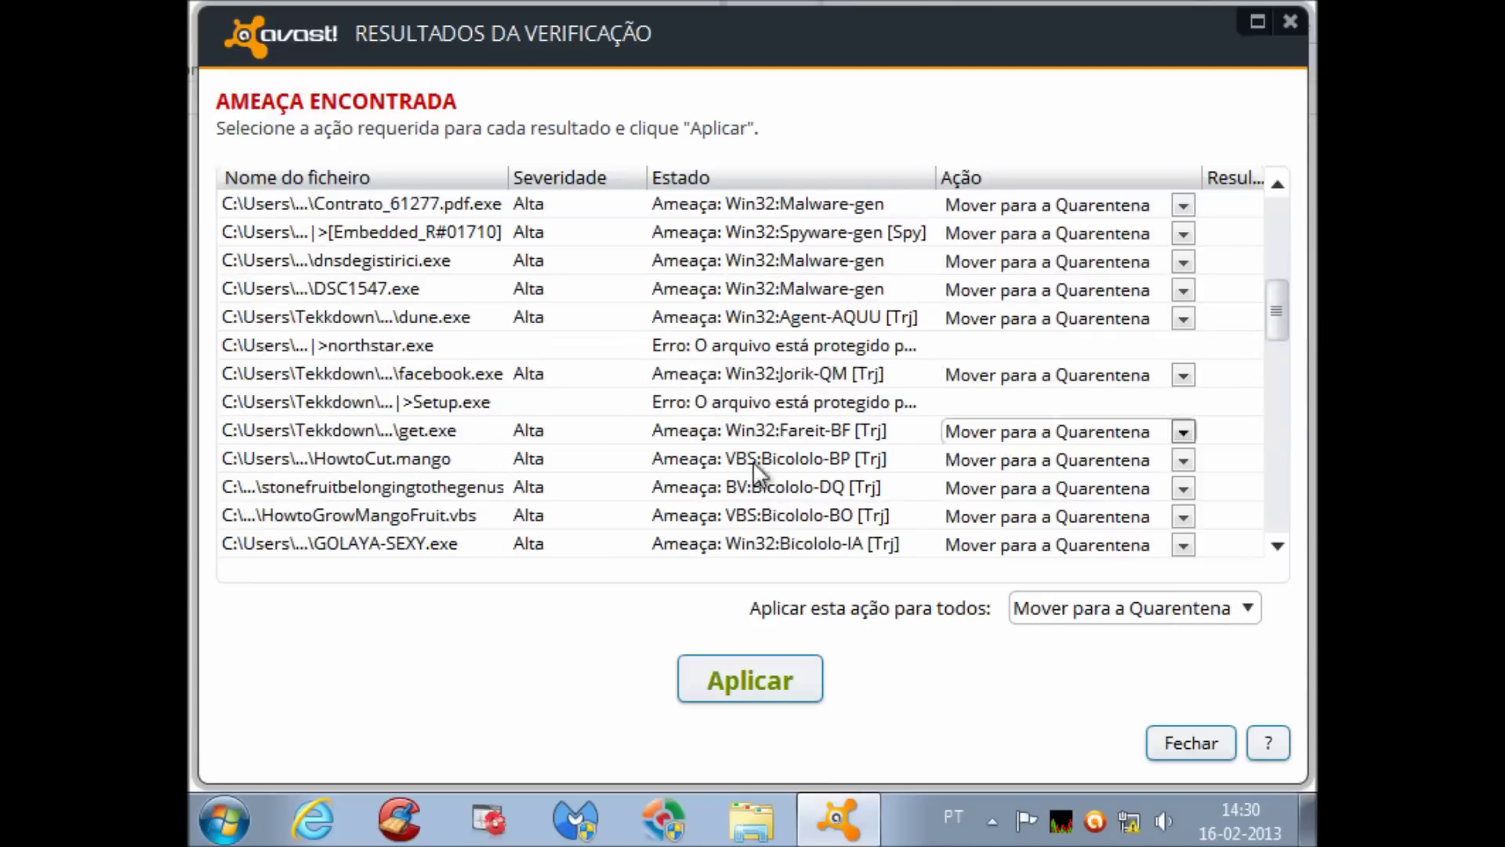
pyautogui.click(760, 673)
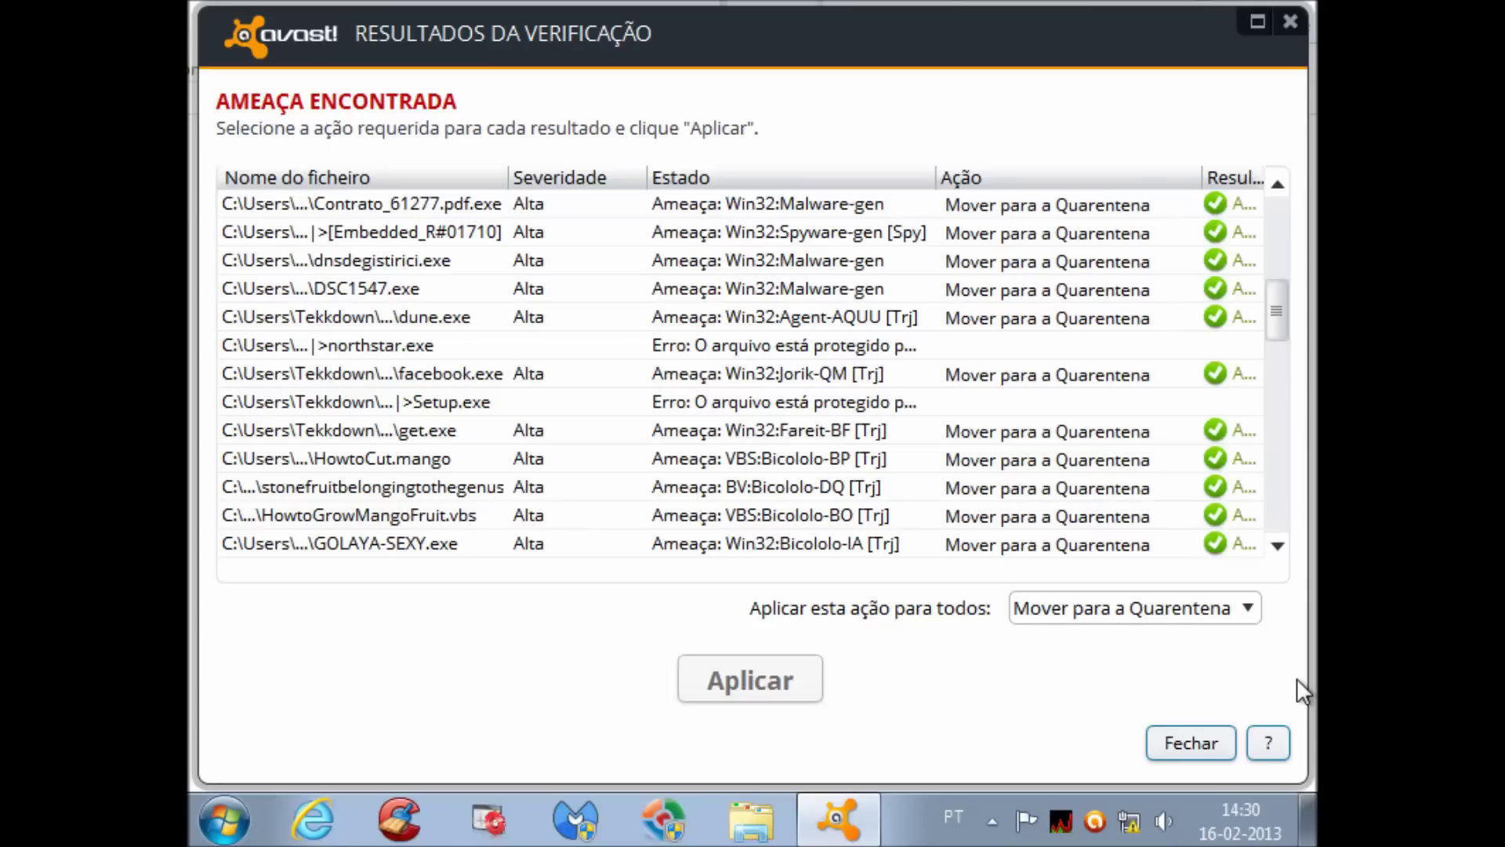
pyautogui.moveTo(1283, 335); pyautogui.dragTo(1278, 482)
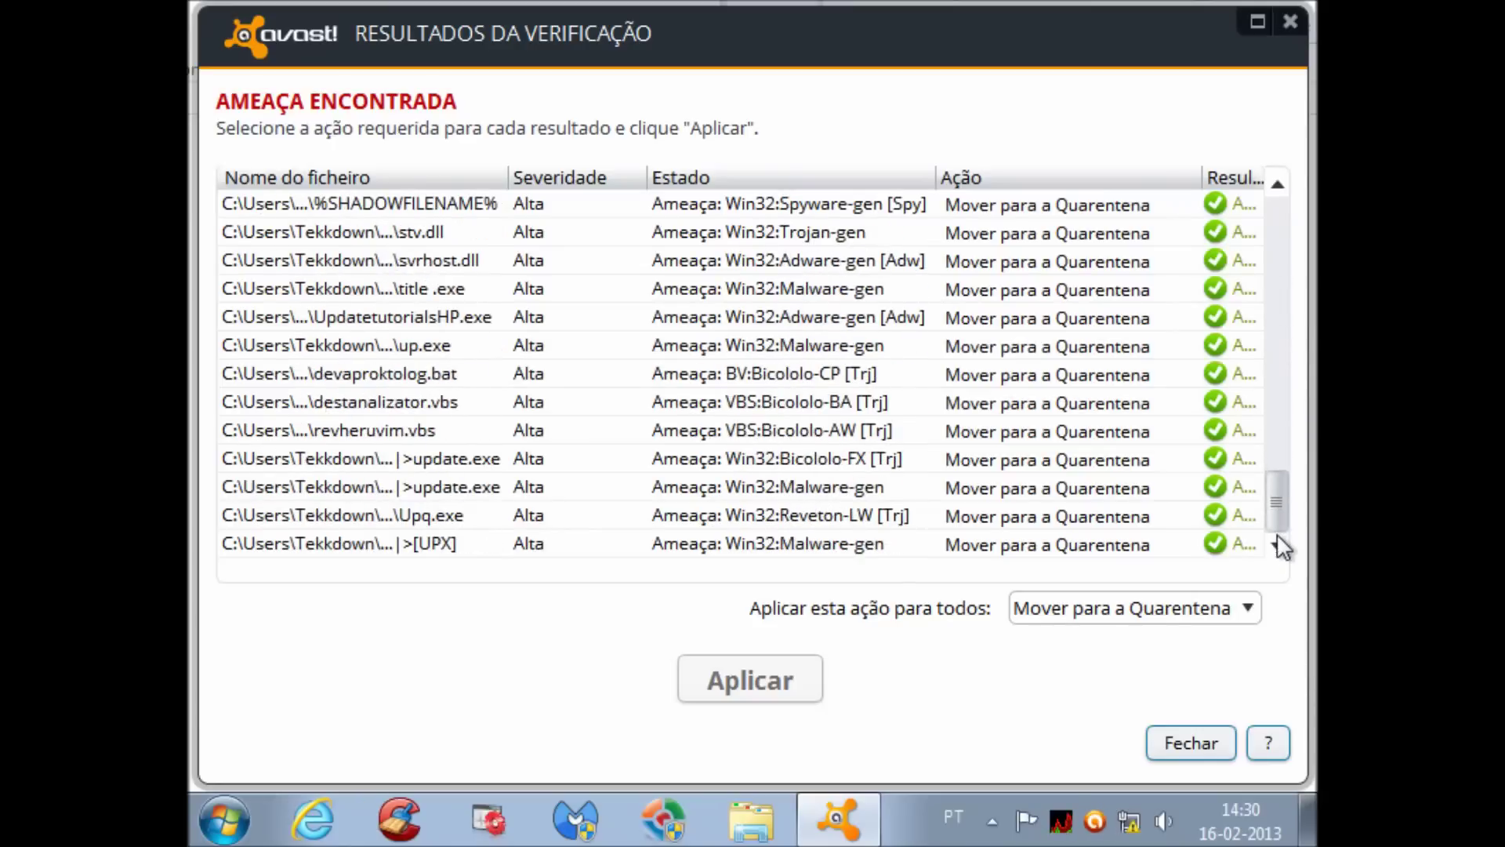
# Close the scan results and check the properties of the desktop folder 100.
pyautogui.click(1202, 746)
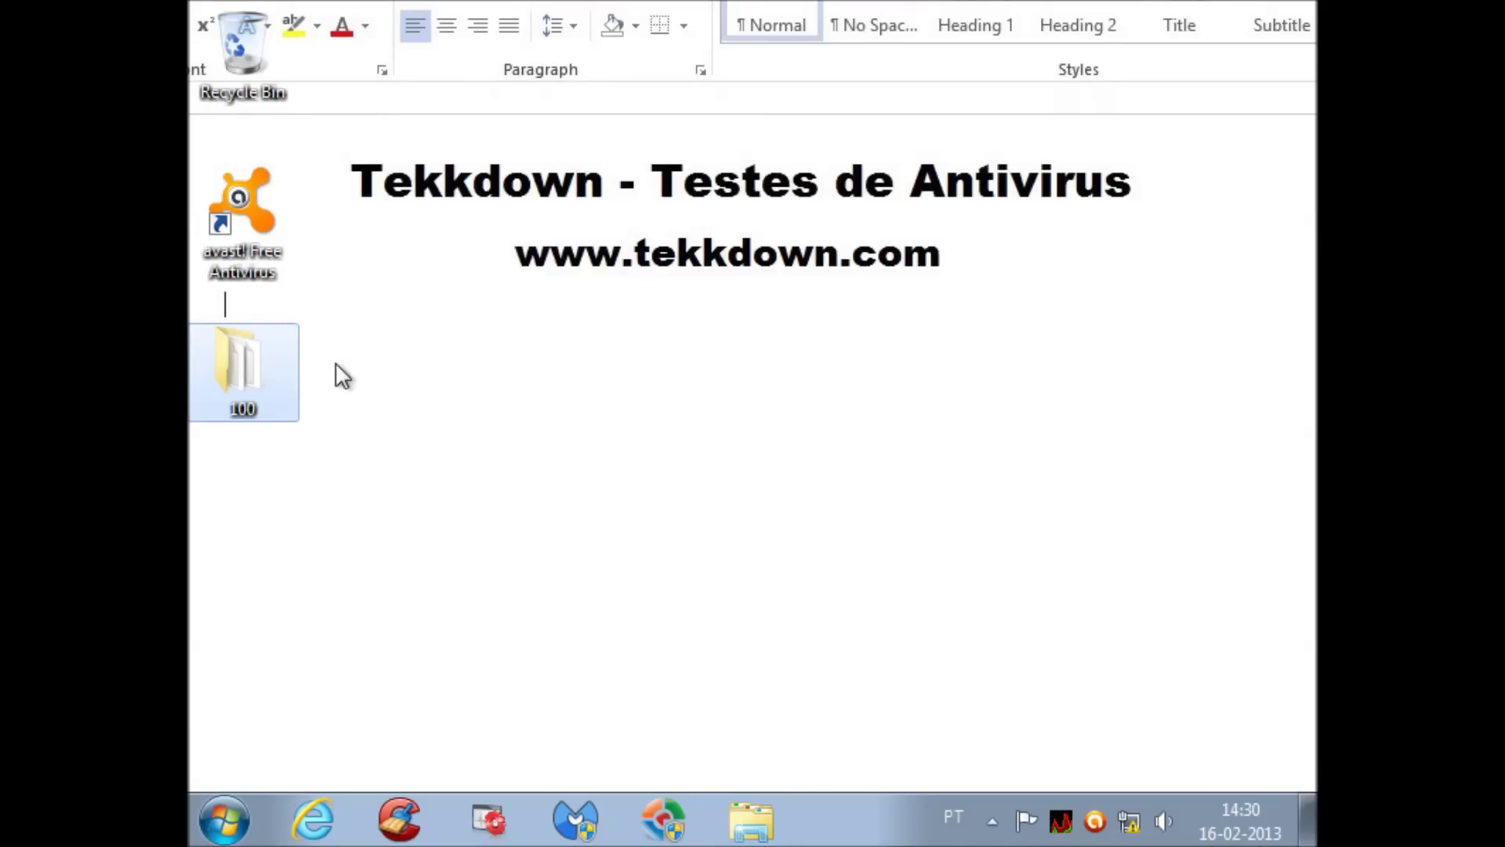
pyautogui.rightClick(230, 368)
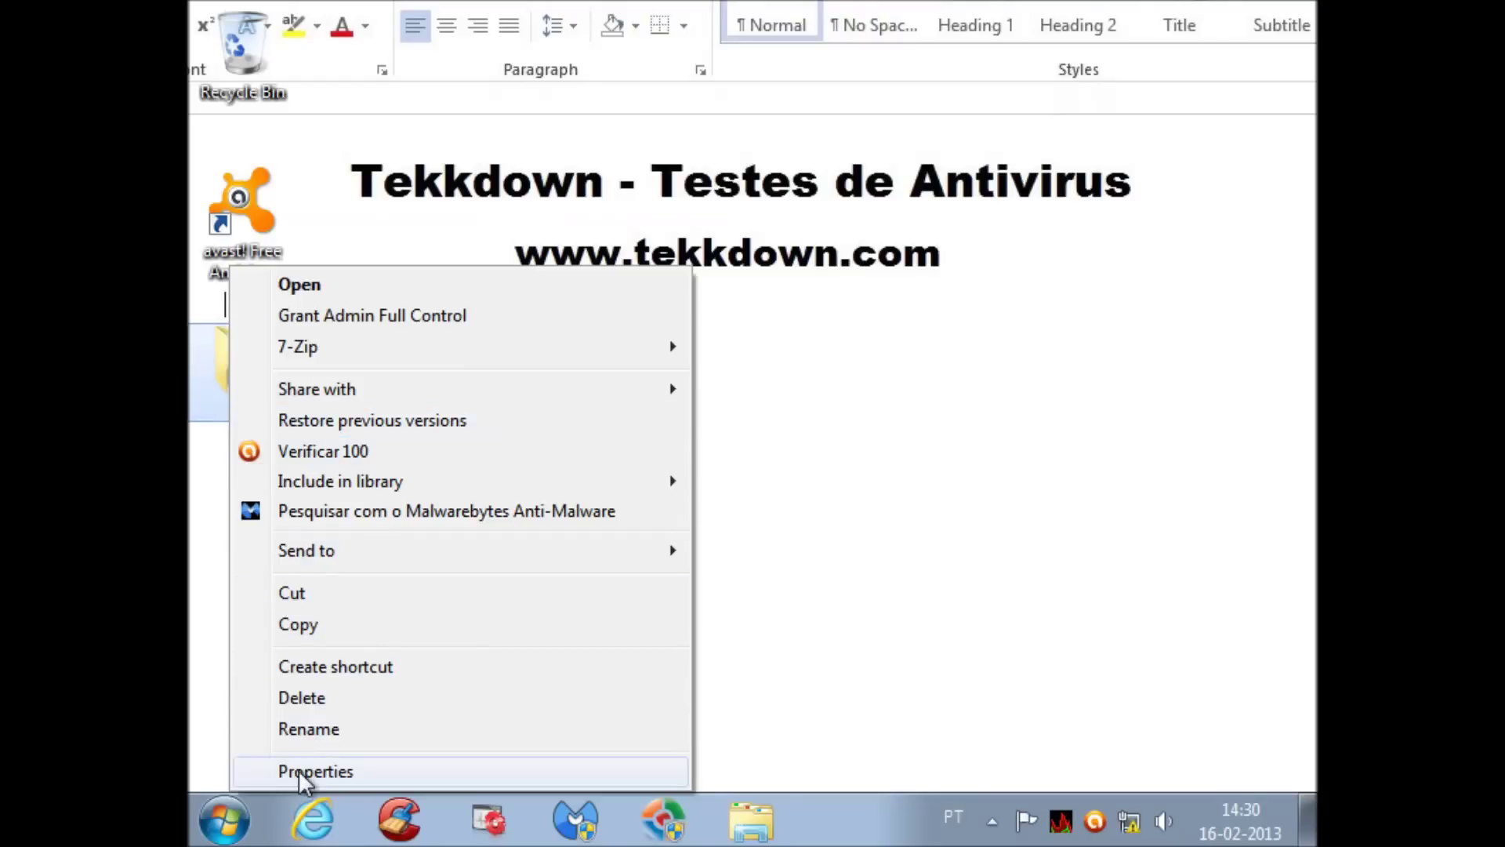
pyautogui.click(299, 770)
pyautogui.click(562, 746)
# Scan the desktop folder 100 again with avast!, review the files listed in the results, and close them.
pyautogui.rightClick(224, 356)
pyautogui.click(346, 450)
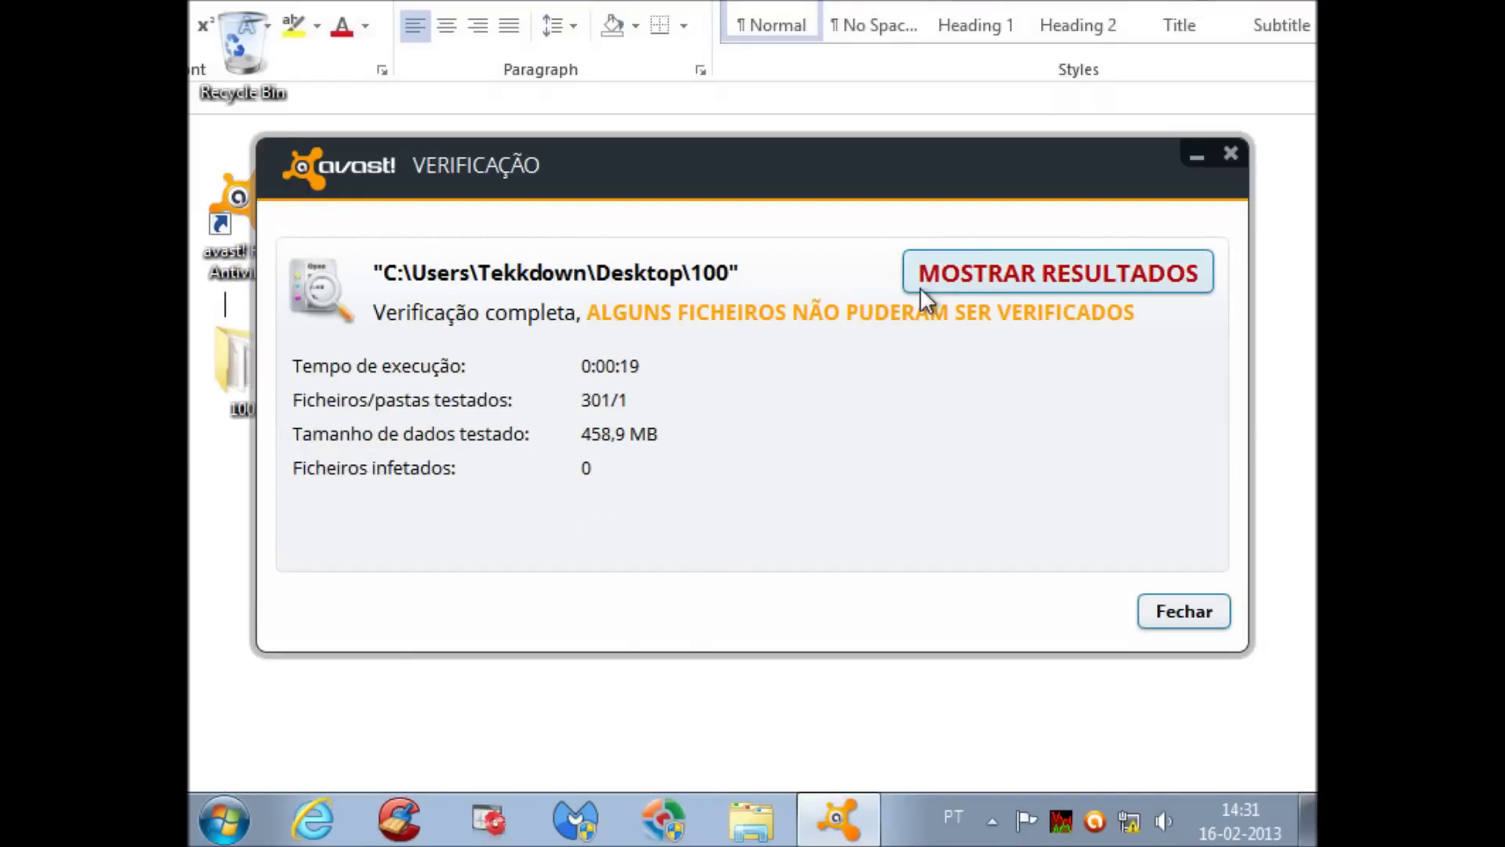
pyautogui.click(991, 285)
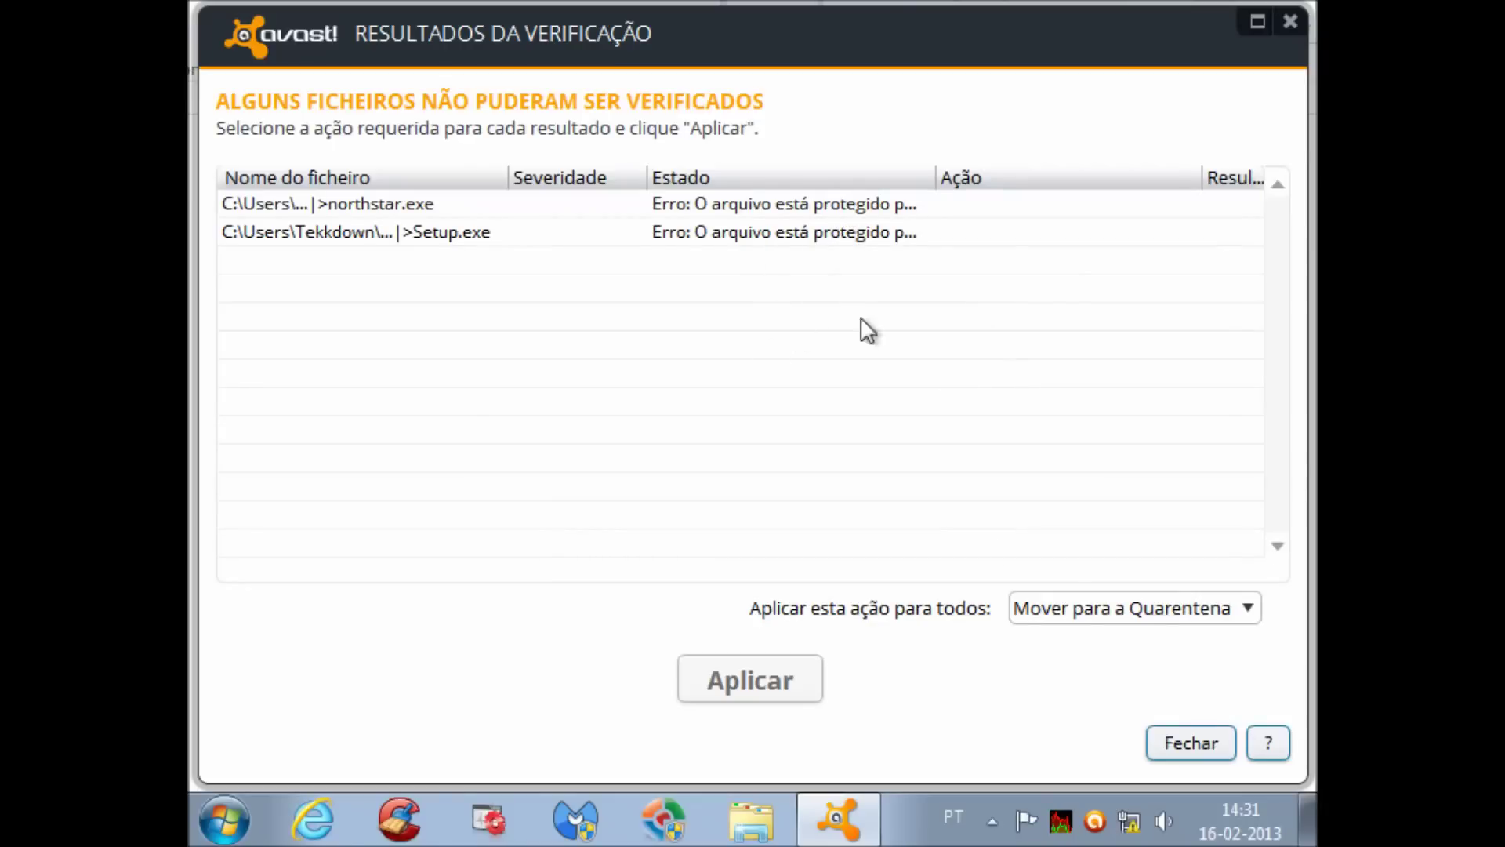
pyautogui.click(1168, 739)
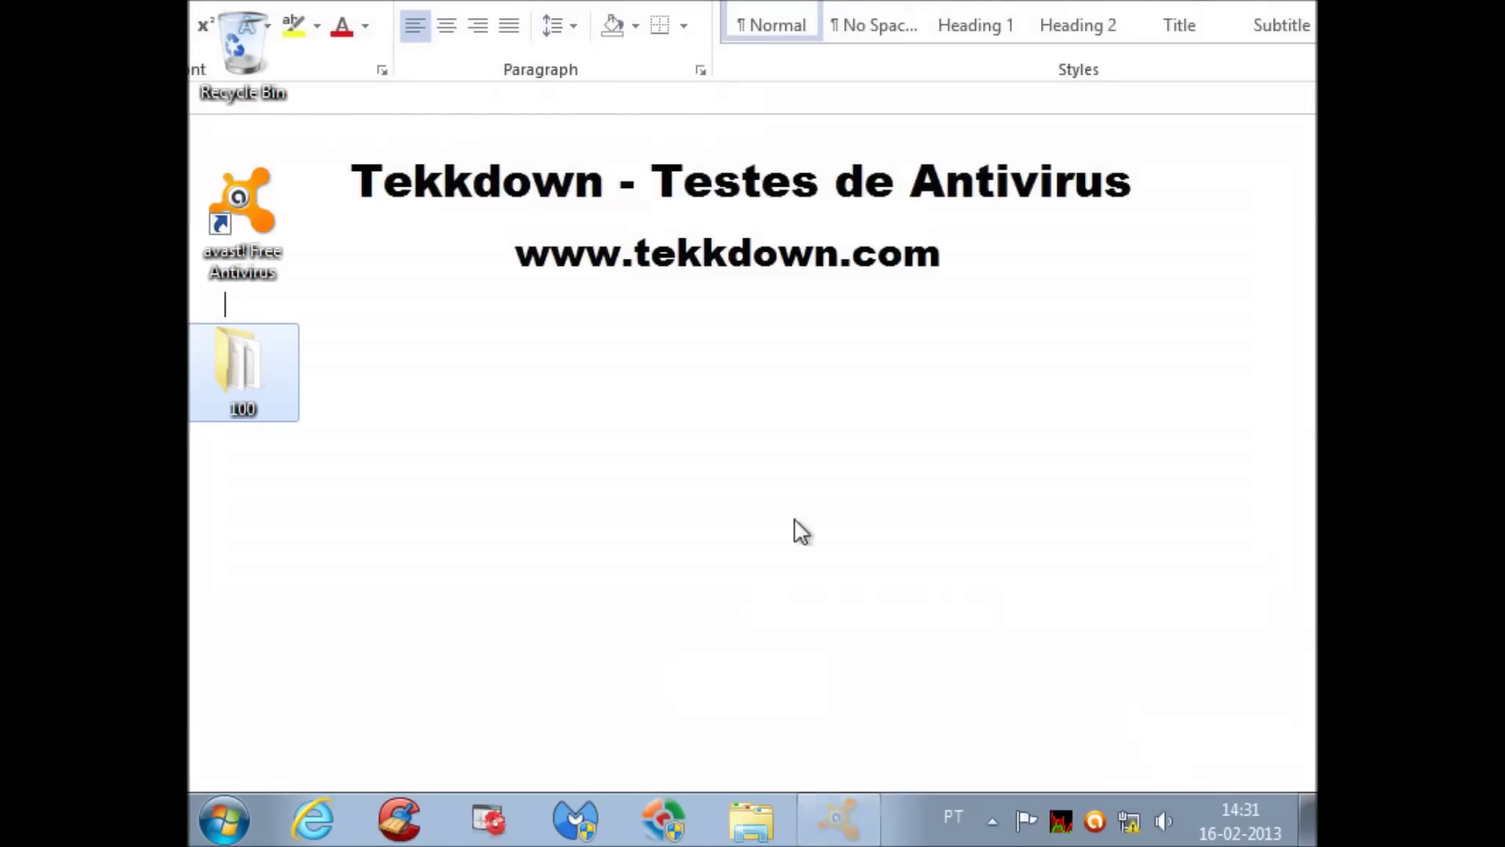
# Open the properties of the desktop folder 100 to read the number of remaining files.
pyautogui.rightClick(210, 392)
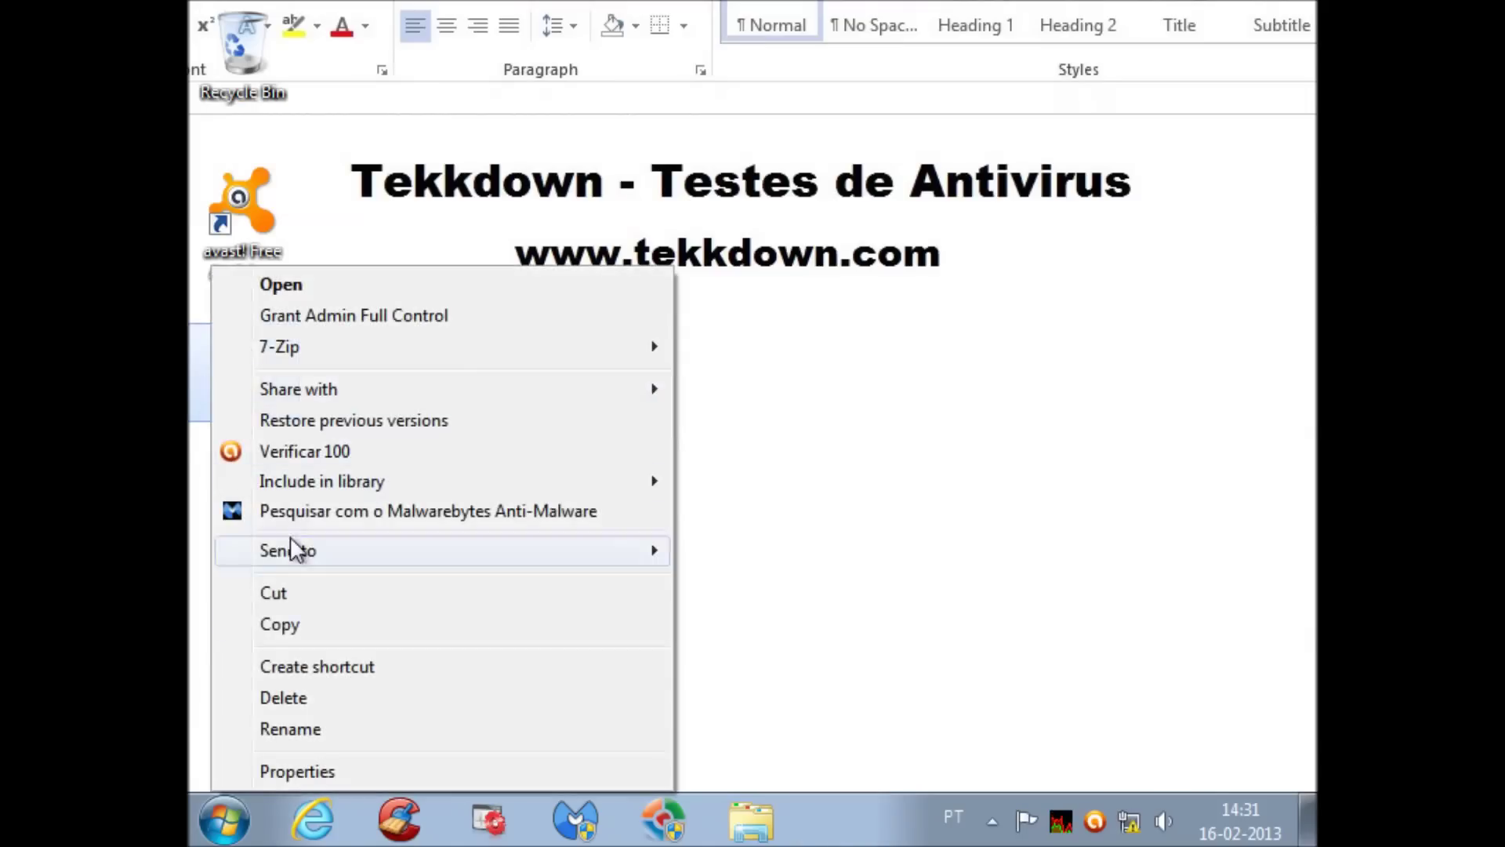
pyautogui.click(292, 770)
pyautogui.click(223, 820)
pyautogui.press('Escape')
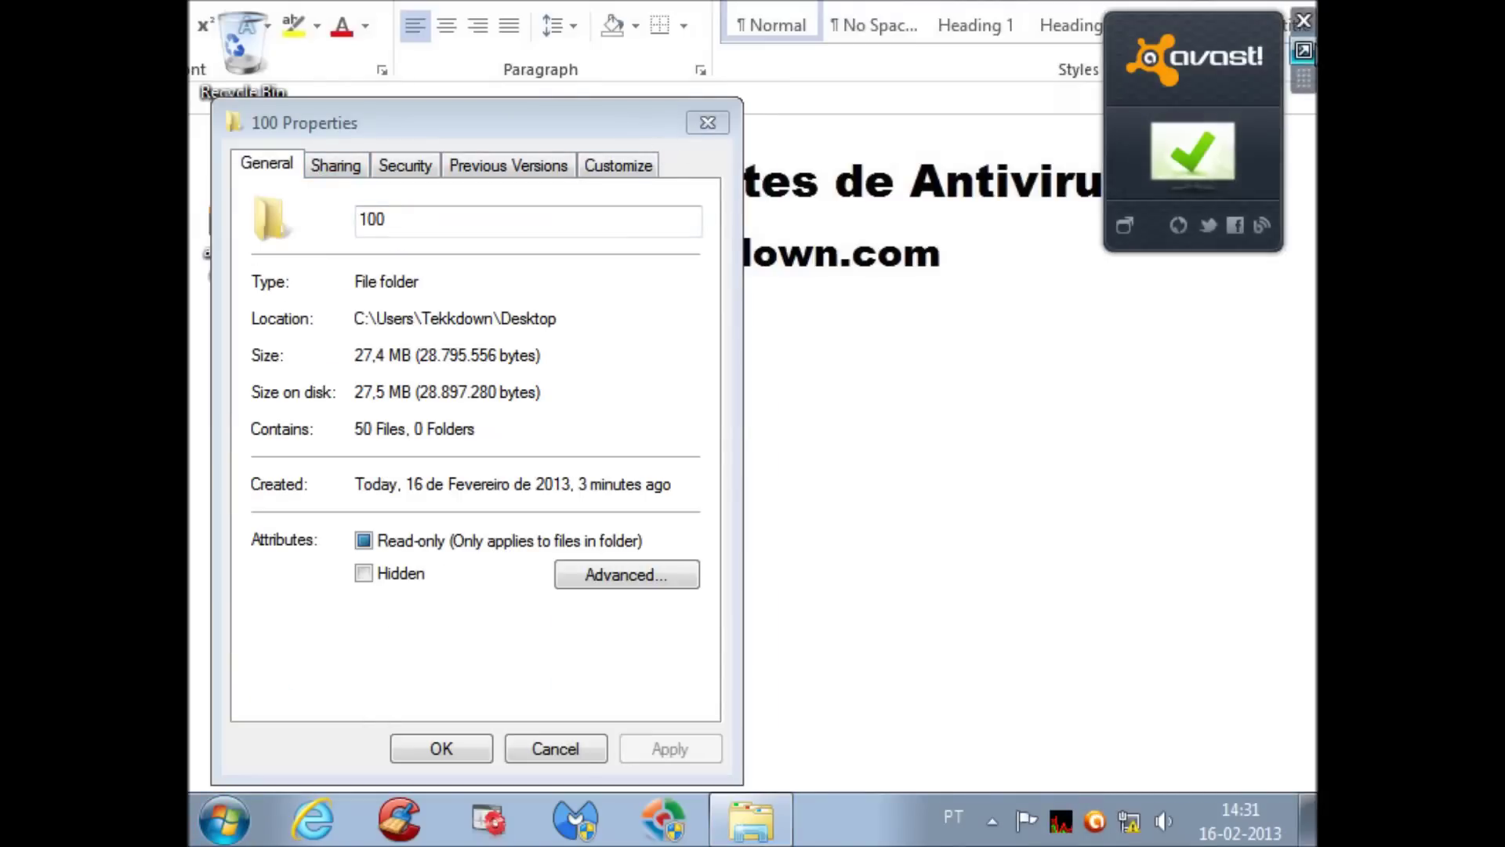
pyautogui.click(1301, 35)
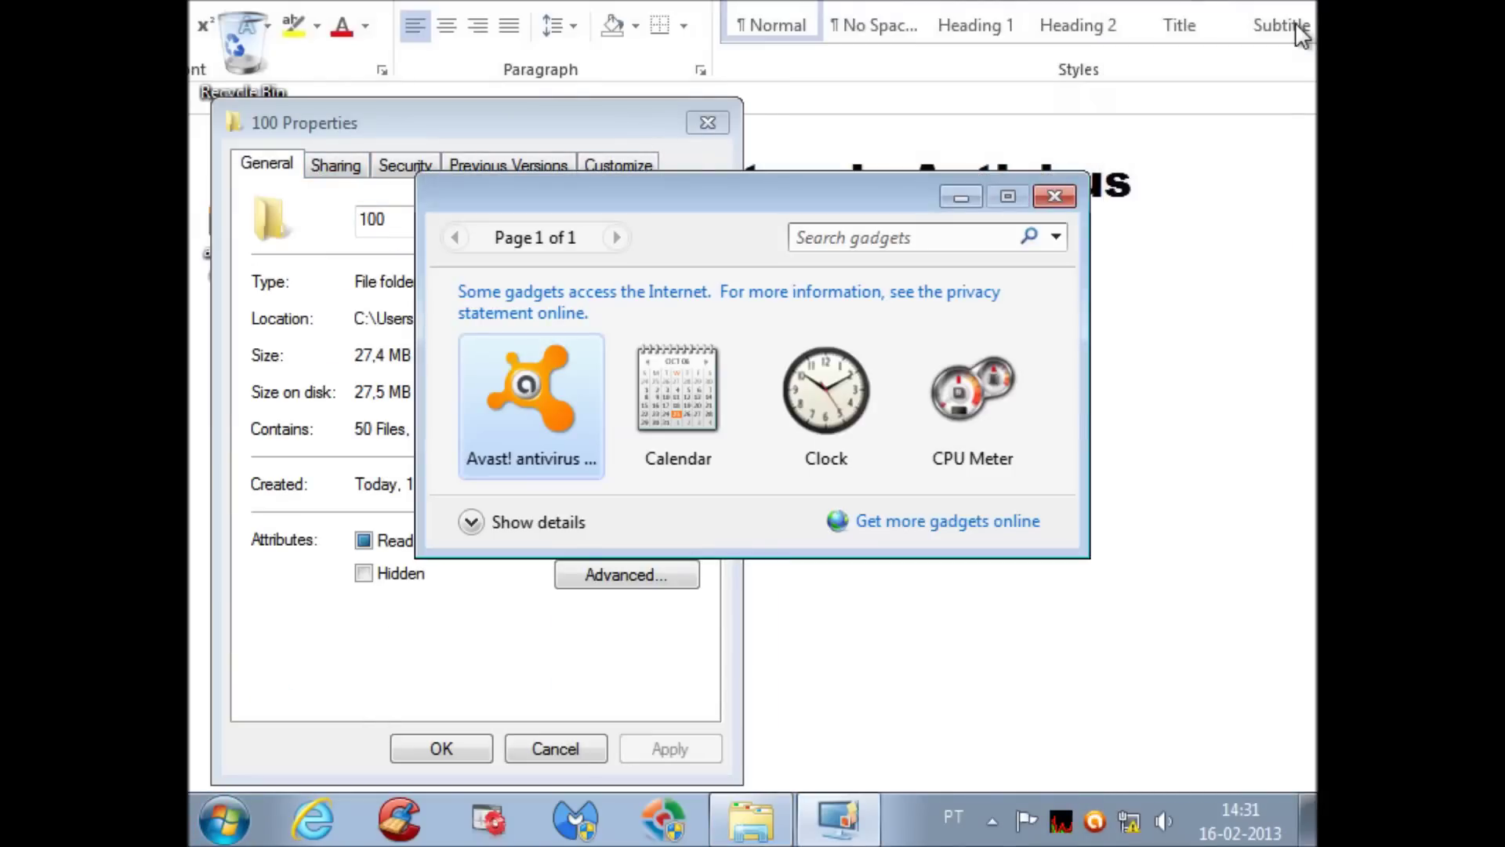
pyautogui.click(1055, 196)
# Open Calculator beside the folder properties and calculate 100 minus 50.
pyautogui.click(228, 815)
pyautogui.click(266, 693)
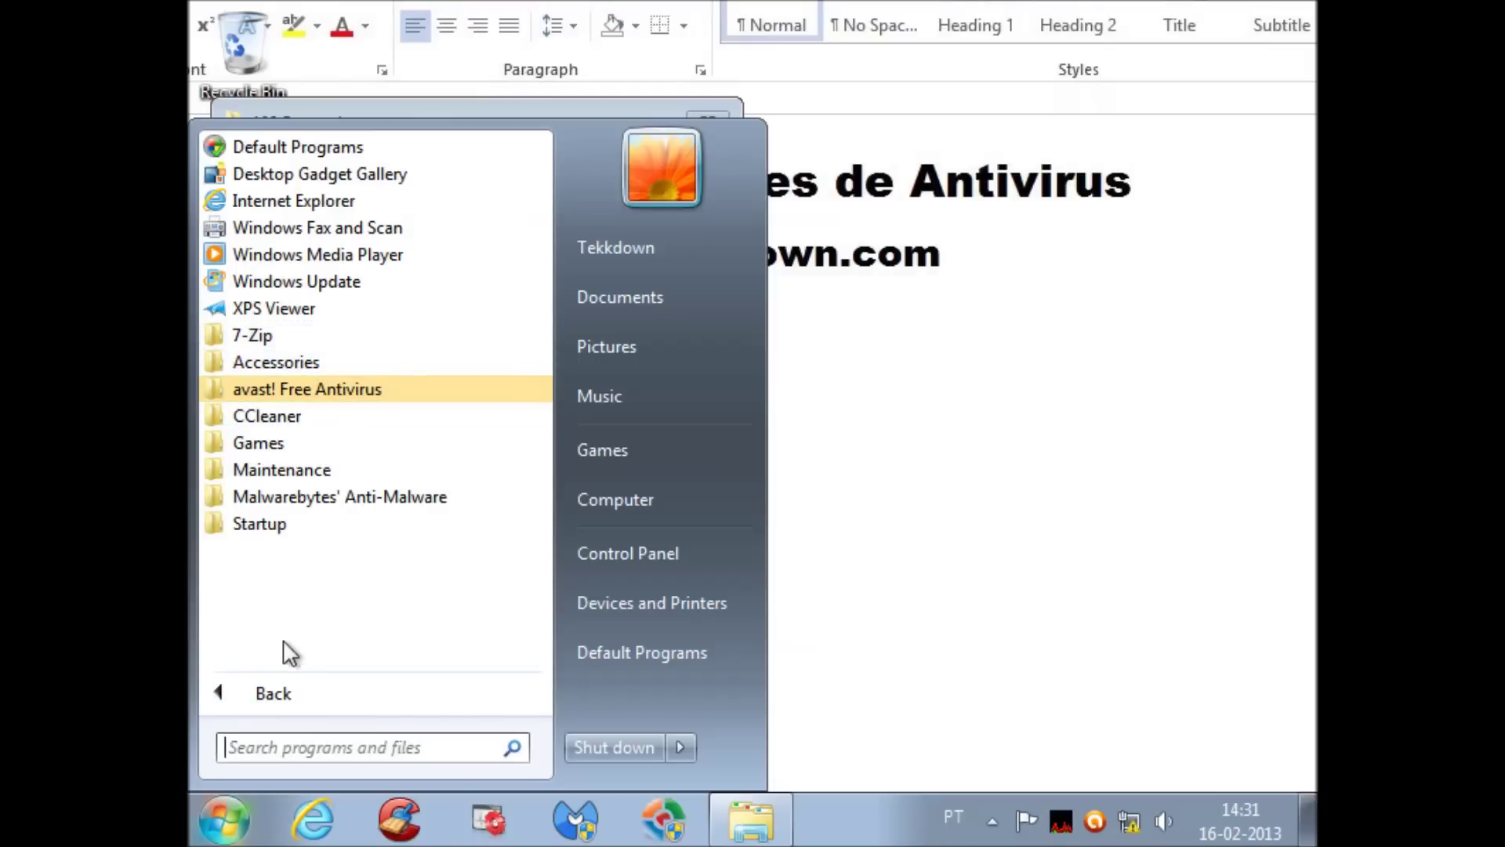
pyautogui.click(267, 690)
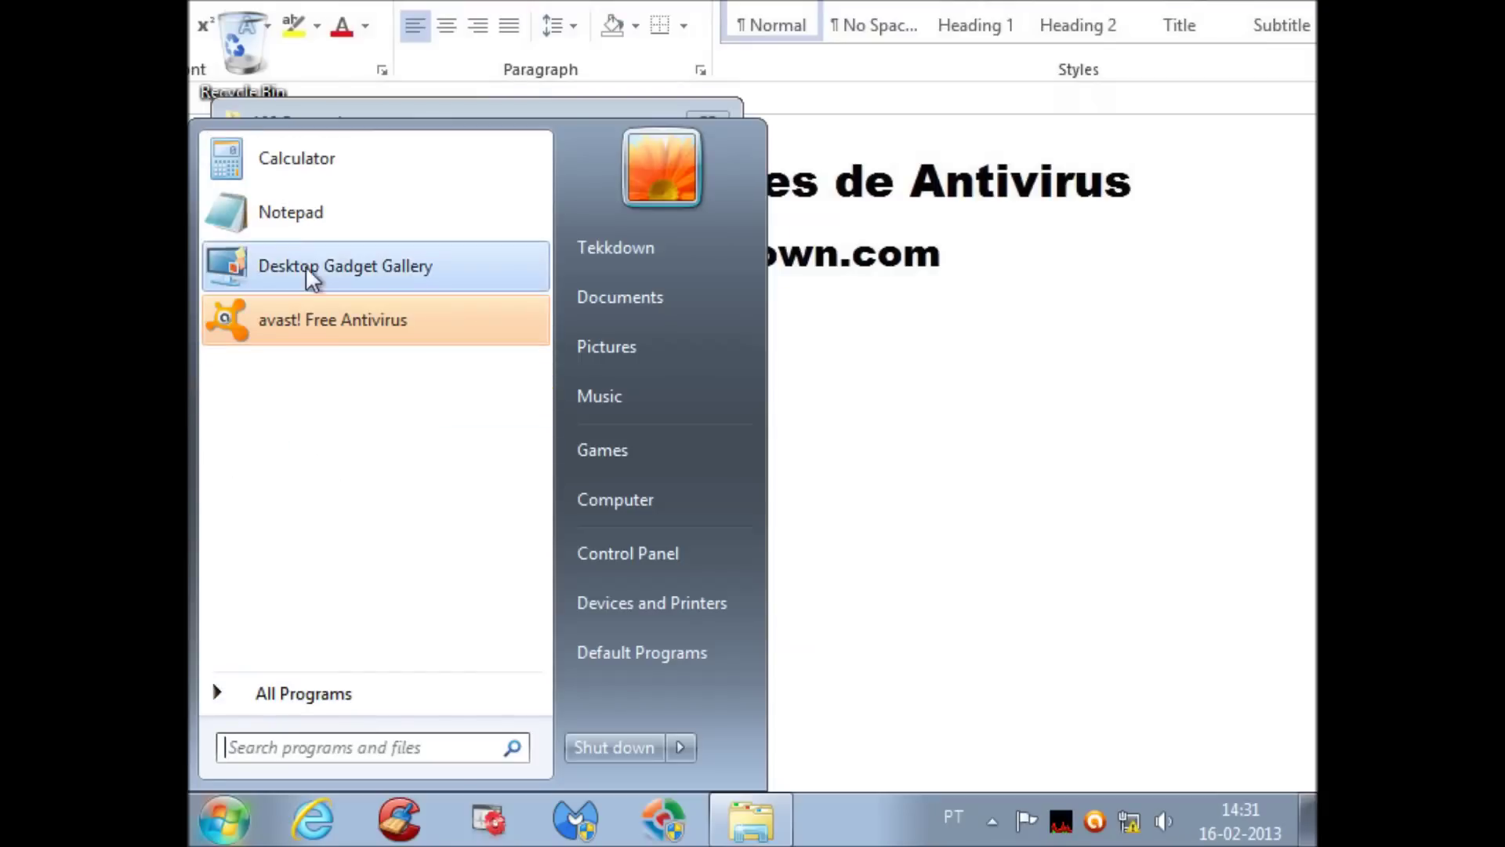
pyautogui.click(302, 186)
pyautogui.moveTo(541, 239); pyautogui.dragTo(974, 174)
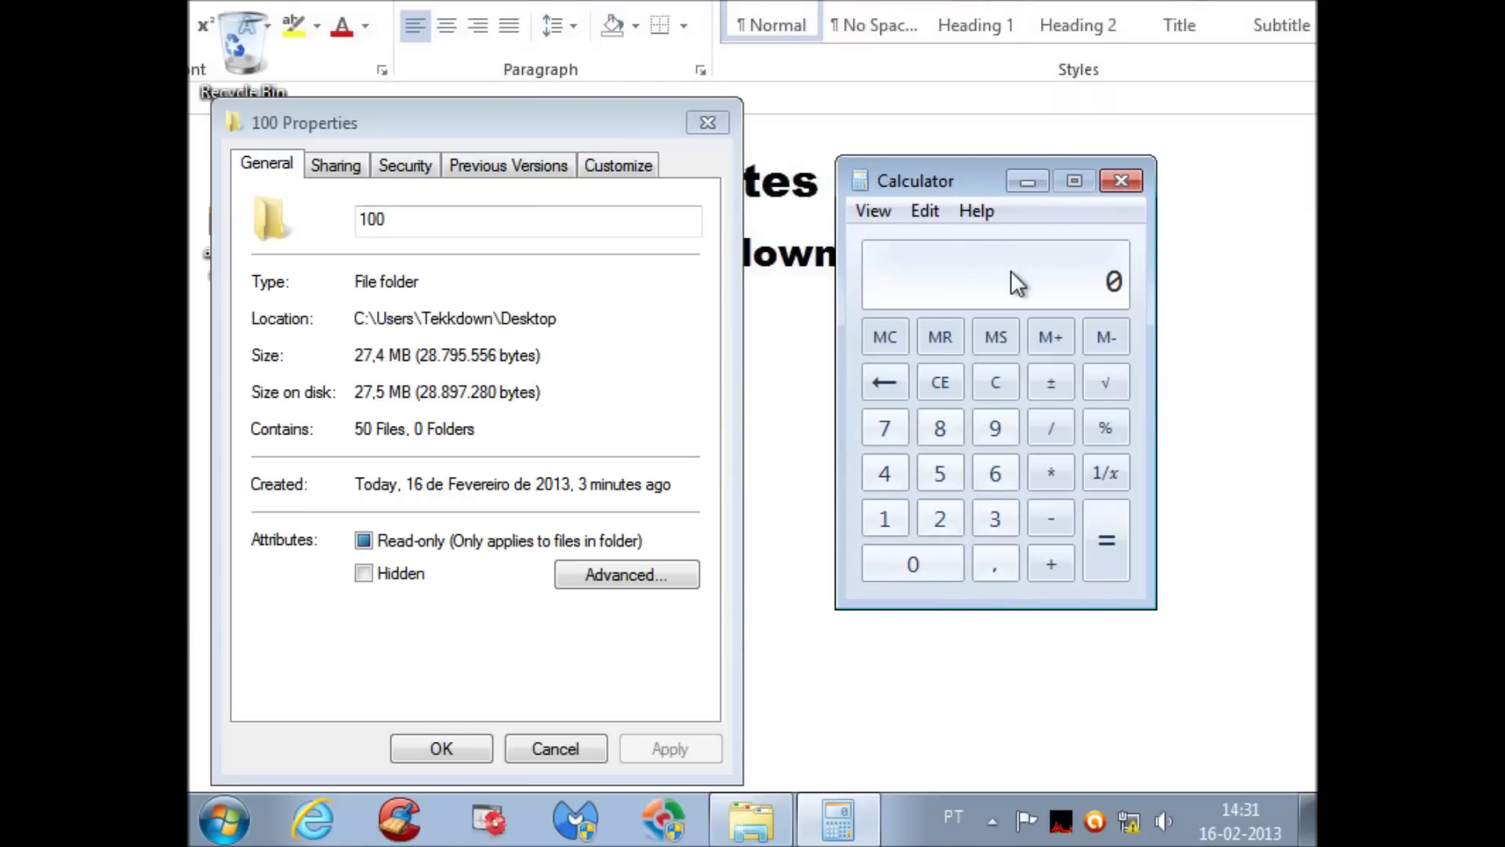
pyautogui.write('100')
pyautogui.press('-')
pyautogui.write('50')
pyautogui.press('Return')
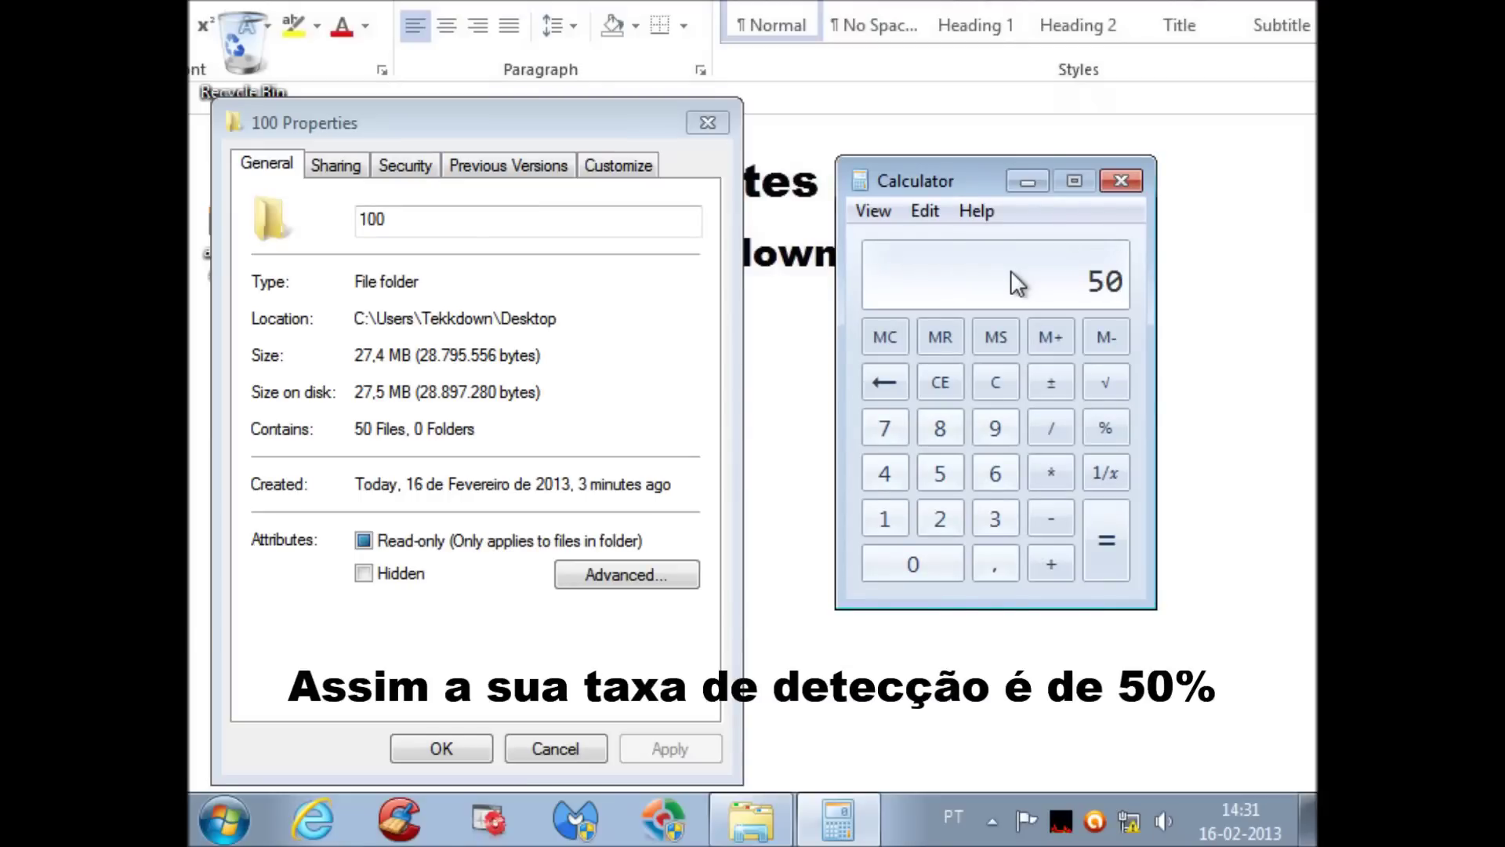
# Multiply the calculated result by 100 twice, and close both Calculator and the folder properties.
pyautogui.press('*')
pyautogui.write('100')
pyautogui.press('*')
pyautogui.write('100')
pyautogui.press('Return')
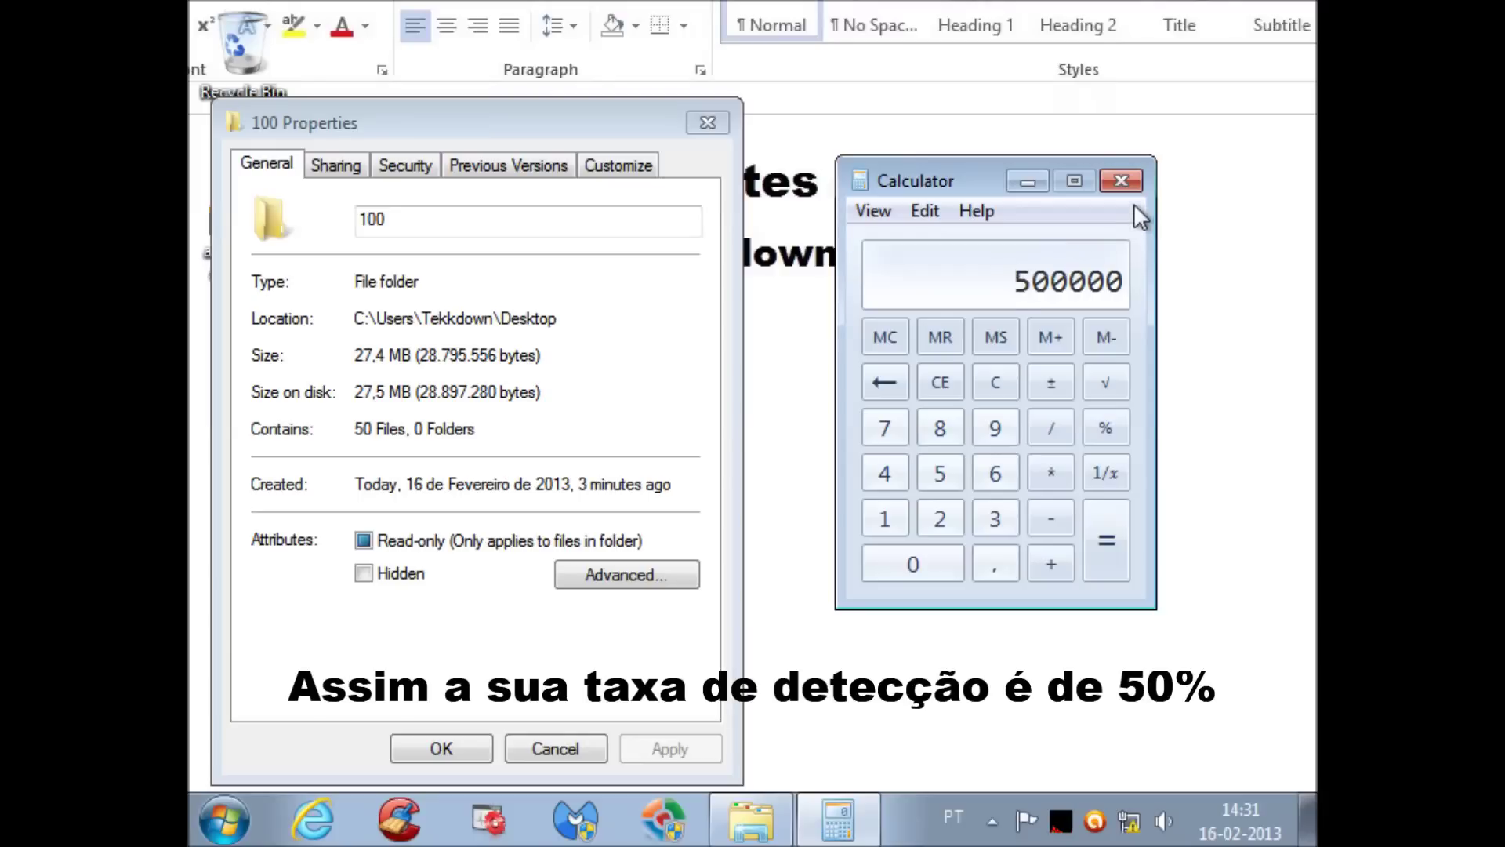
pyautogui.click(1120, 181)
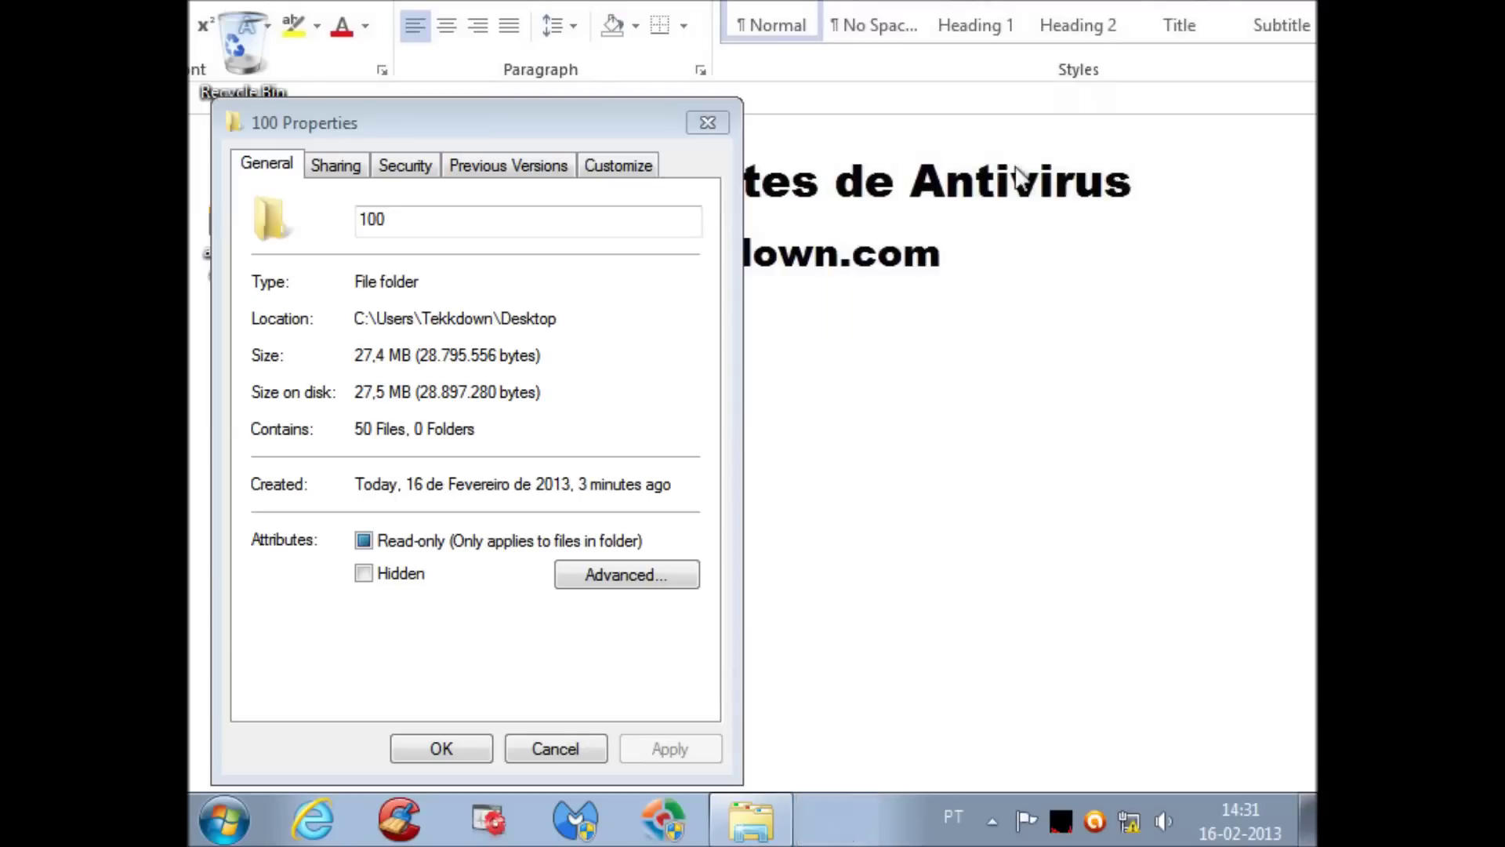
pyautogui.click(707, 122)
# Open the desktop folder 100 and dock its window to the left half of the screen.
pyautogui.rightClick(249, 371)
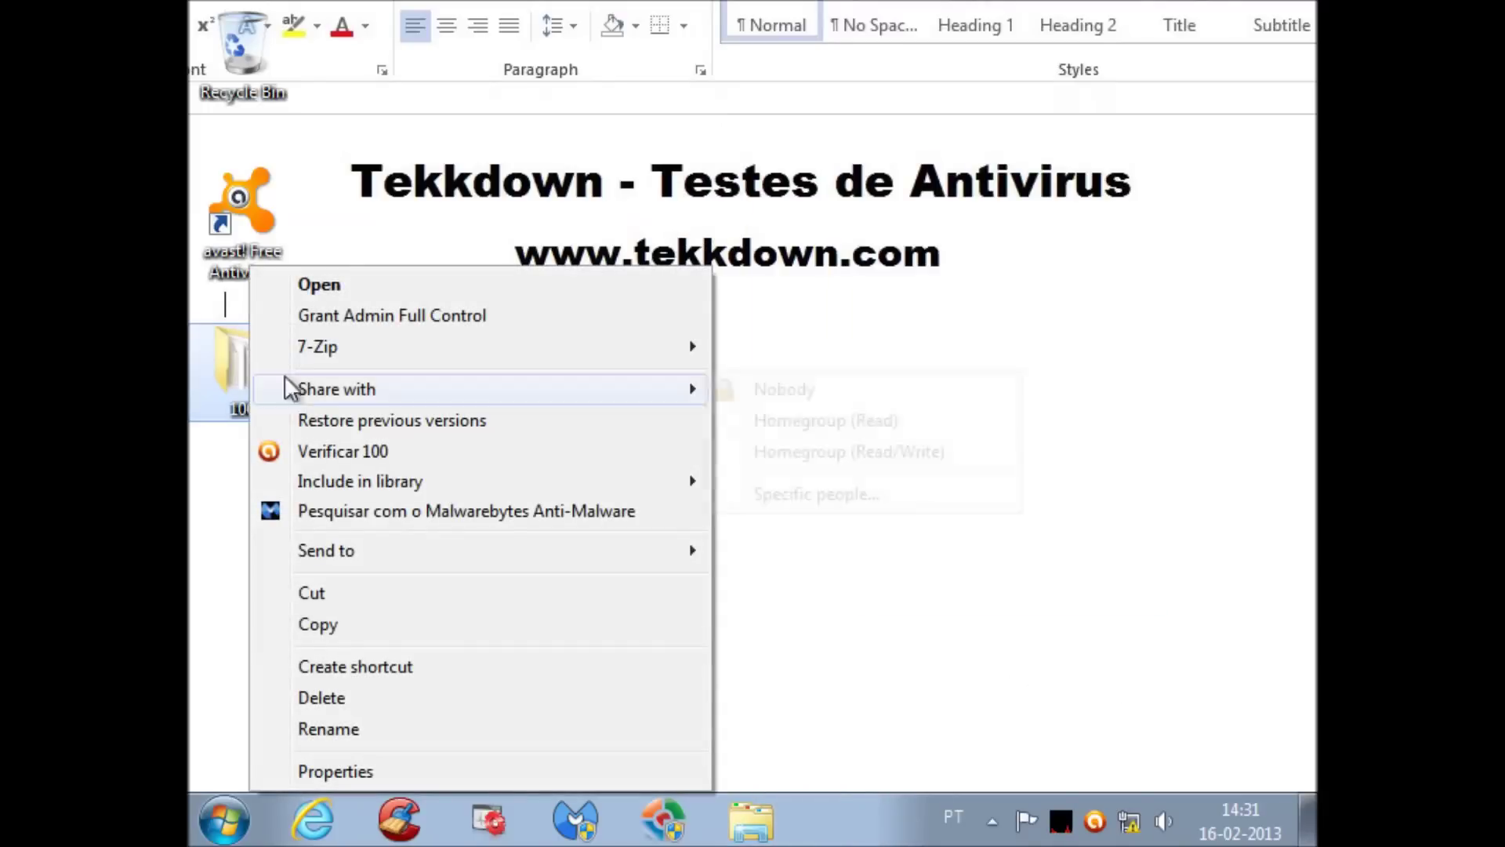
pyautogui.click(380, 291)
pyautogui.moveTo(712, 22); pyautogui.dragTo(186, 20)
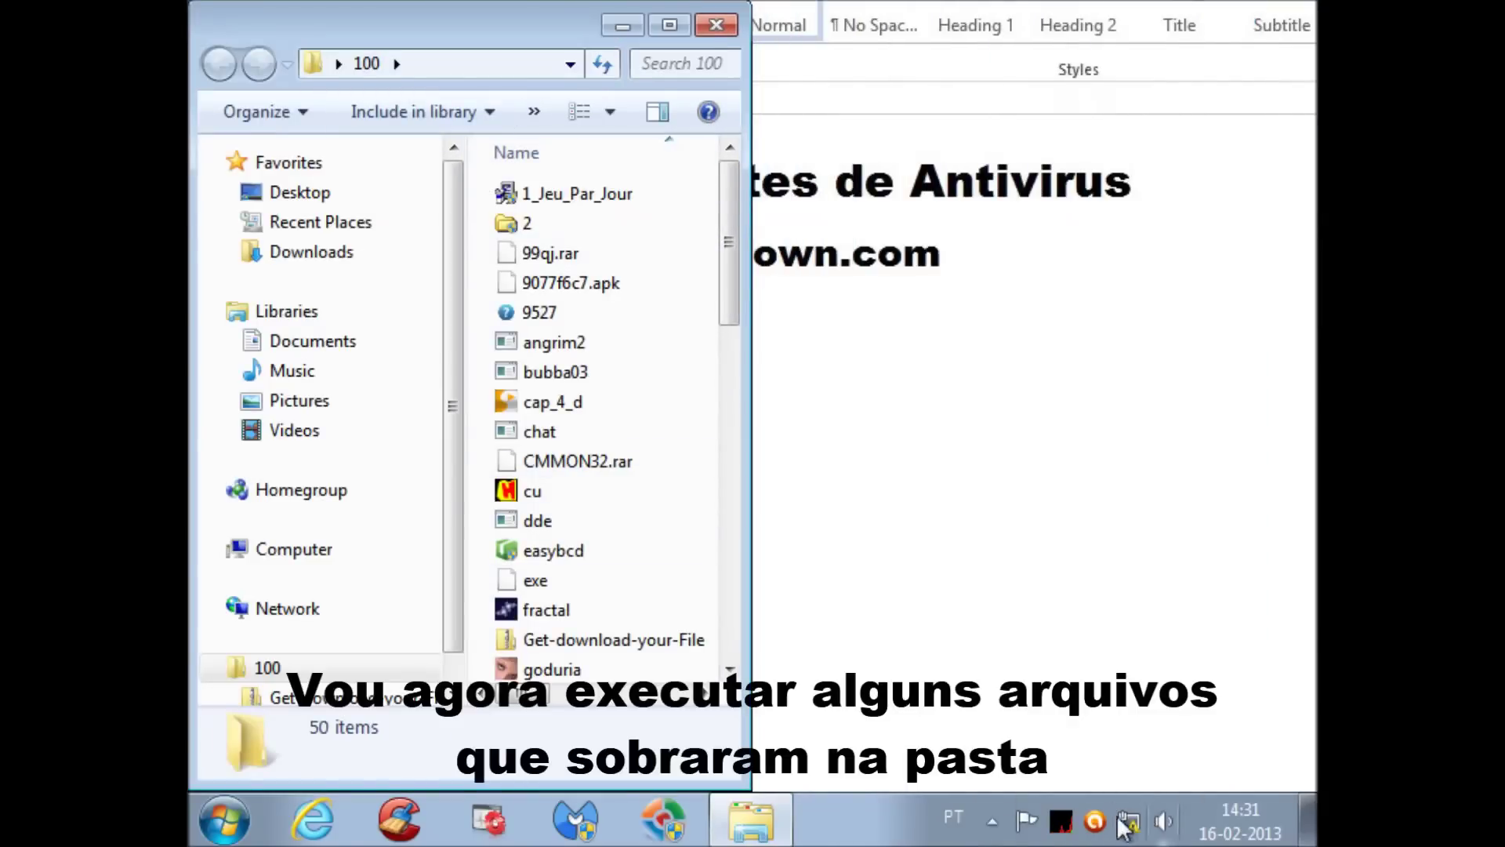
# Bring up COMODO KillSwitch, dock it to the right half of the screen, and narrow its window.
pyautogui.click(1061, 821)
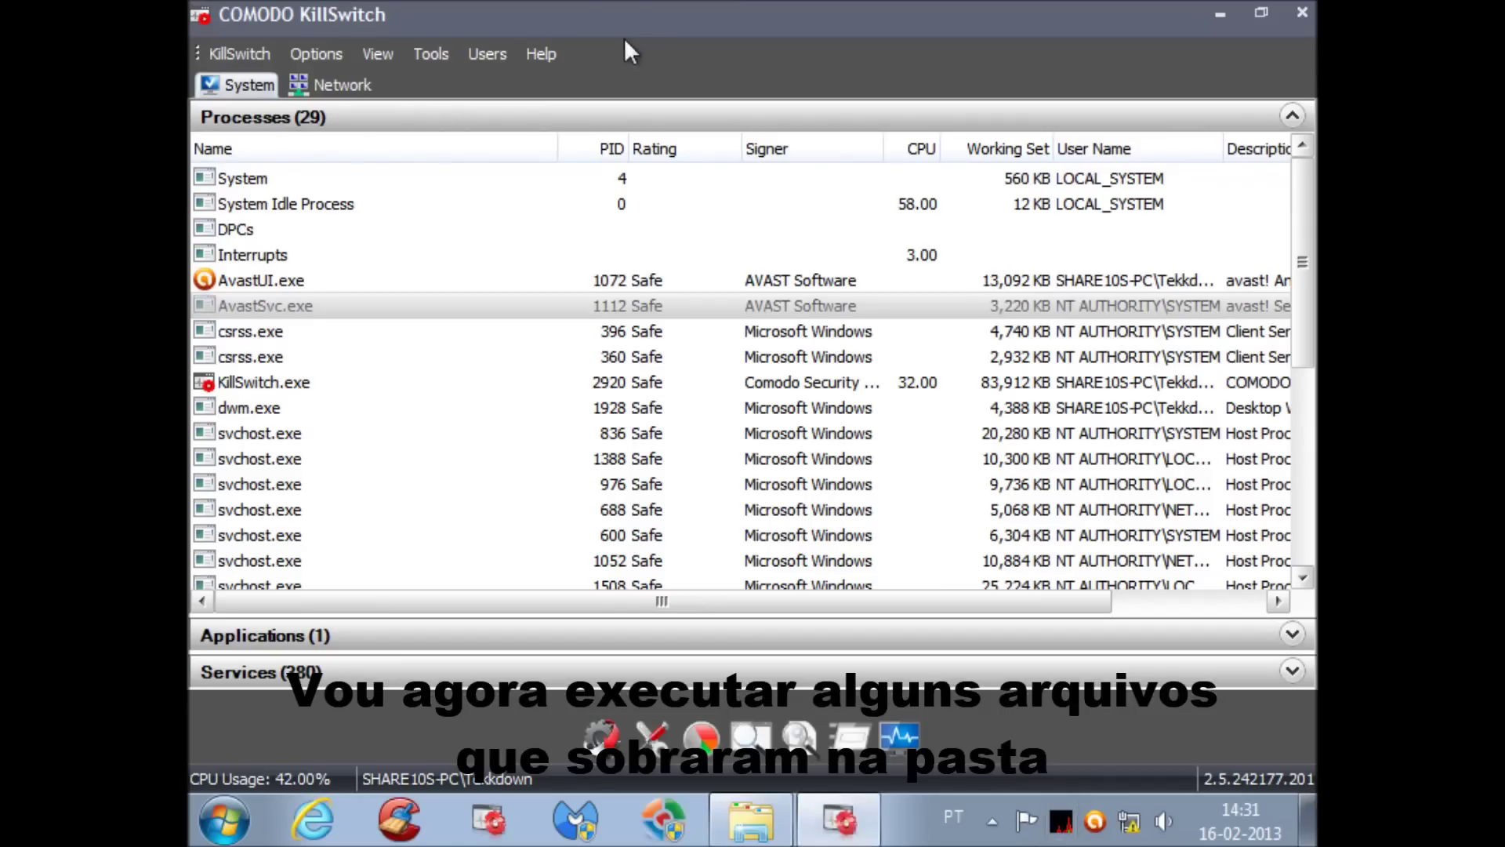
pyautogui.moveTo(624, 38); pyautogui.dragTo(1317, 31)
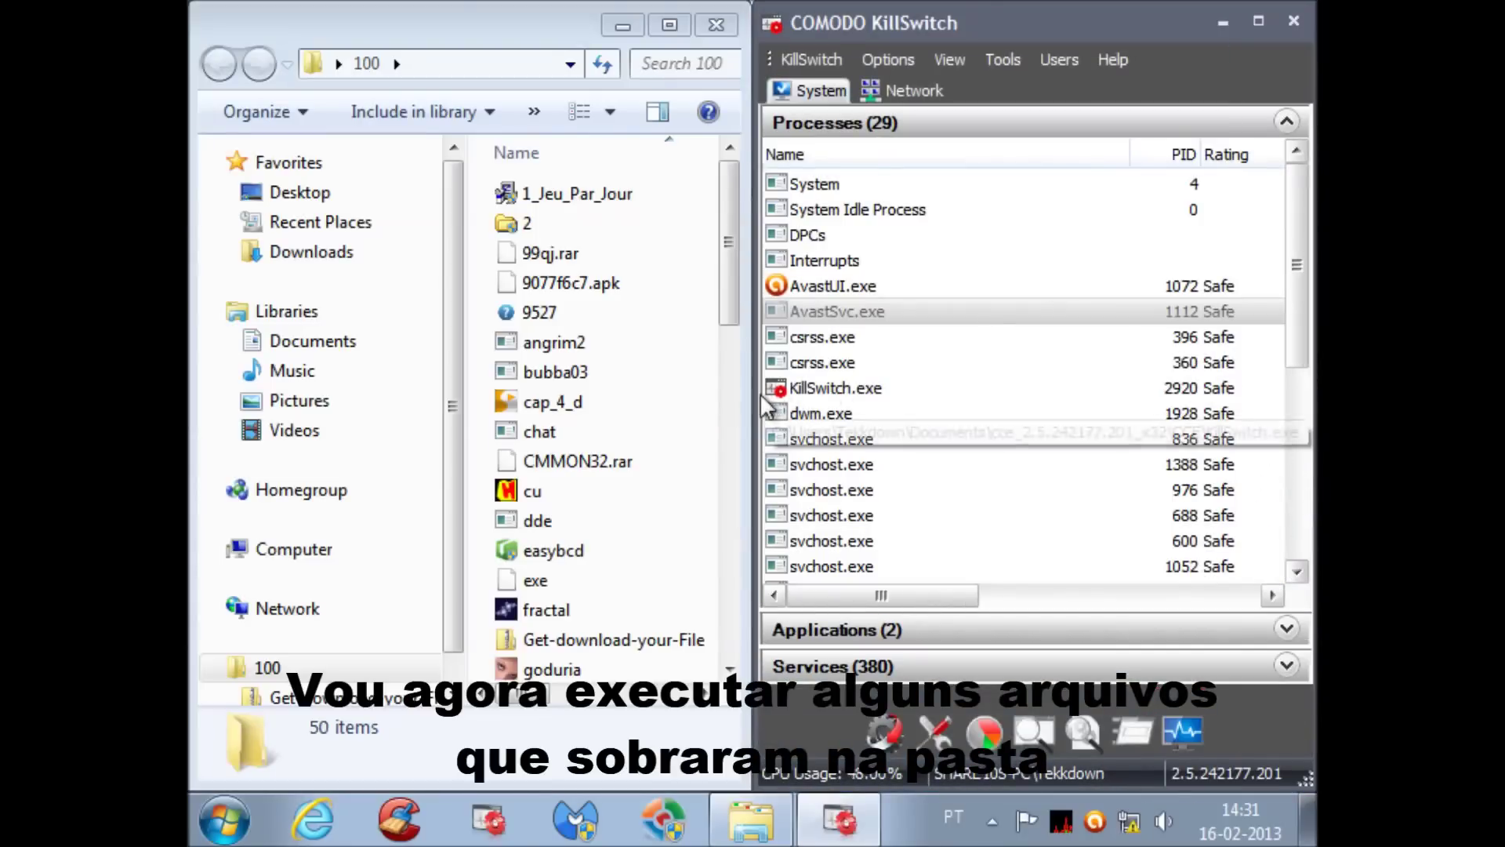
pyautogui.moveTo(751, 396); pyautogui.dragTo(896, 396)
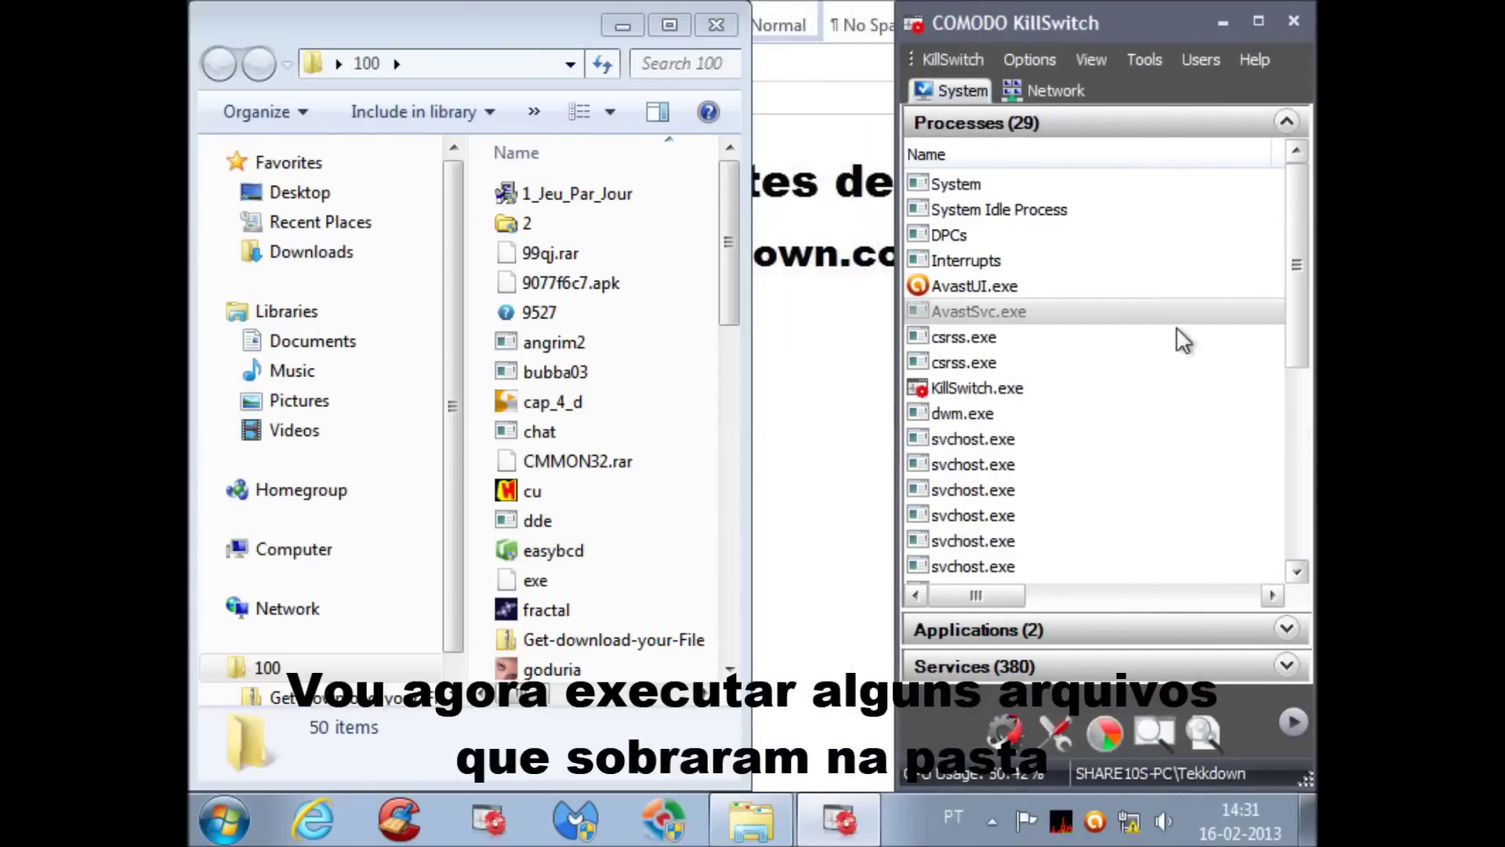
# Hide the safe processes in COMODO KillSwitch and widen the folder 100 window up to its edge.
pyautogui.click(1098, 55)
pyautogui.click(1105, 151)
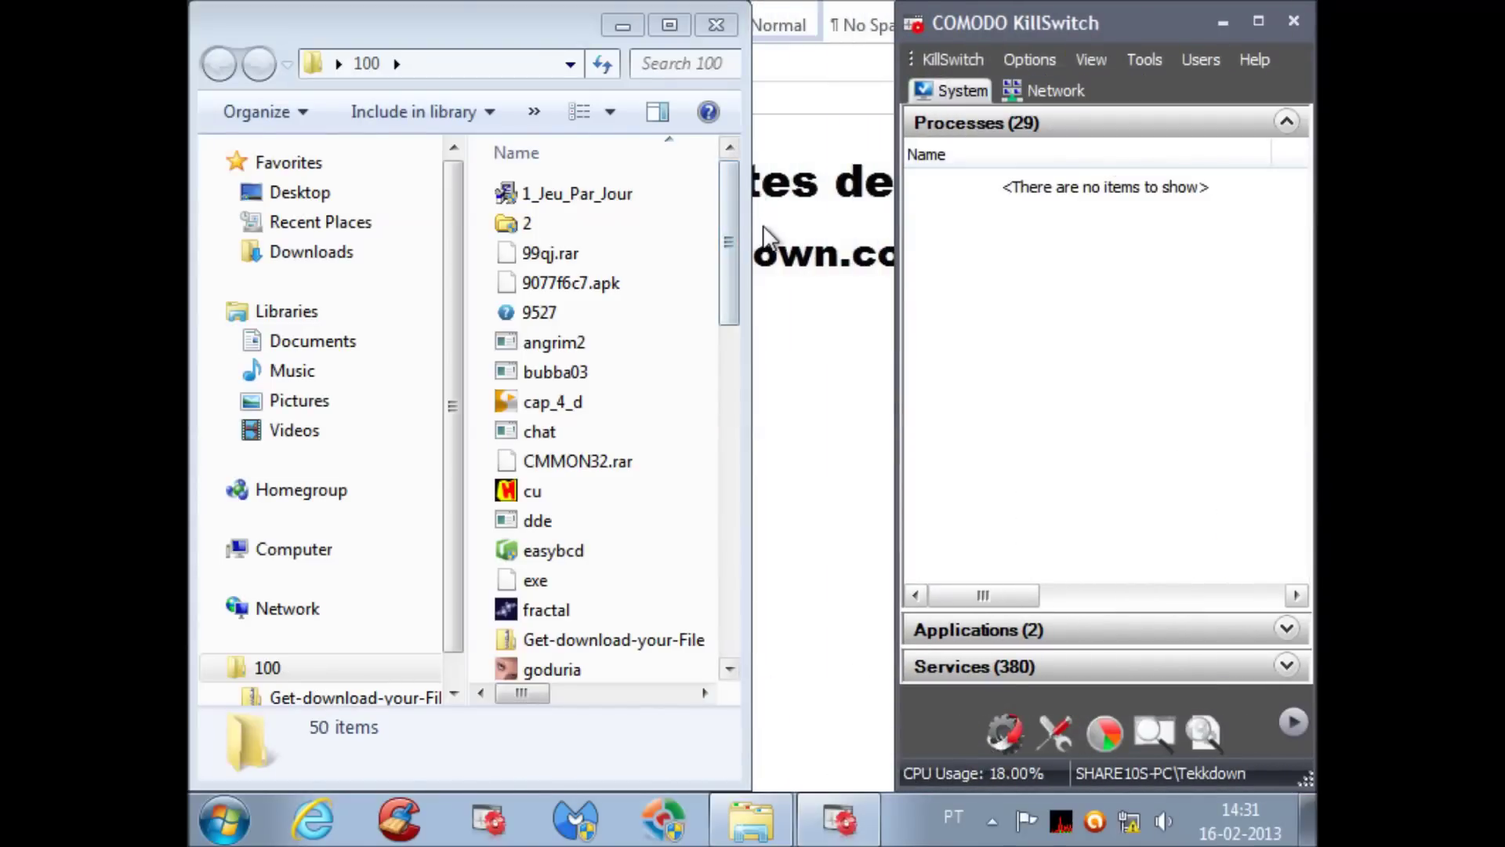
pyautogui.moveTo(751, 223); pyautogui.dragTo(892, 210)
# Run the applications 1_Jeu_Par_Jour and 2 from the folder 100.
pyautogui.click(619, 198)
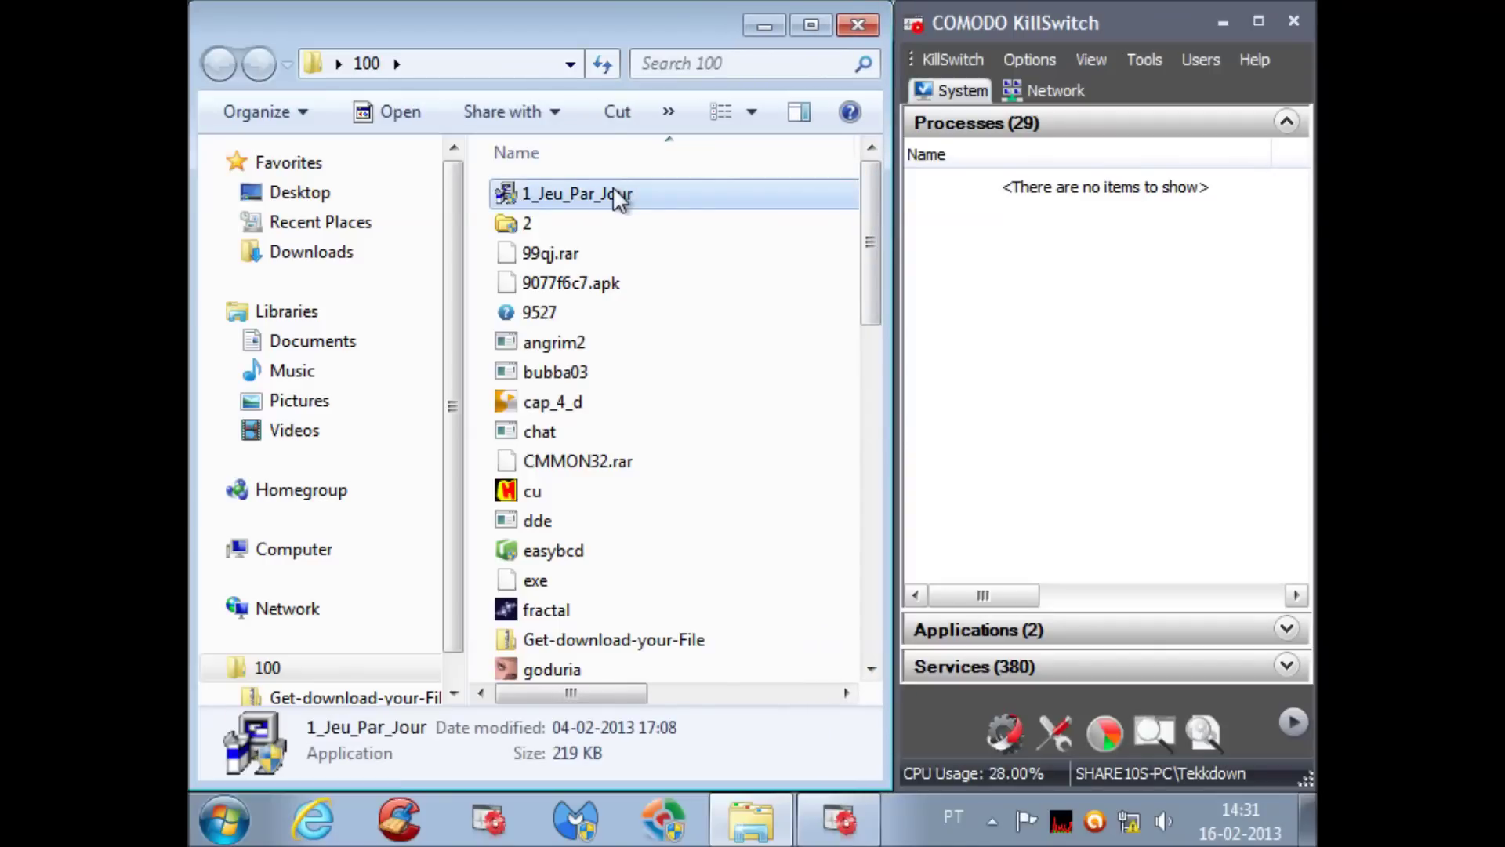
pyautogui.doubleClick(619, 198)
pyautogui.press('Return')
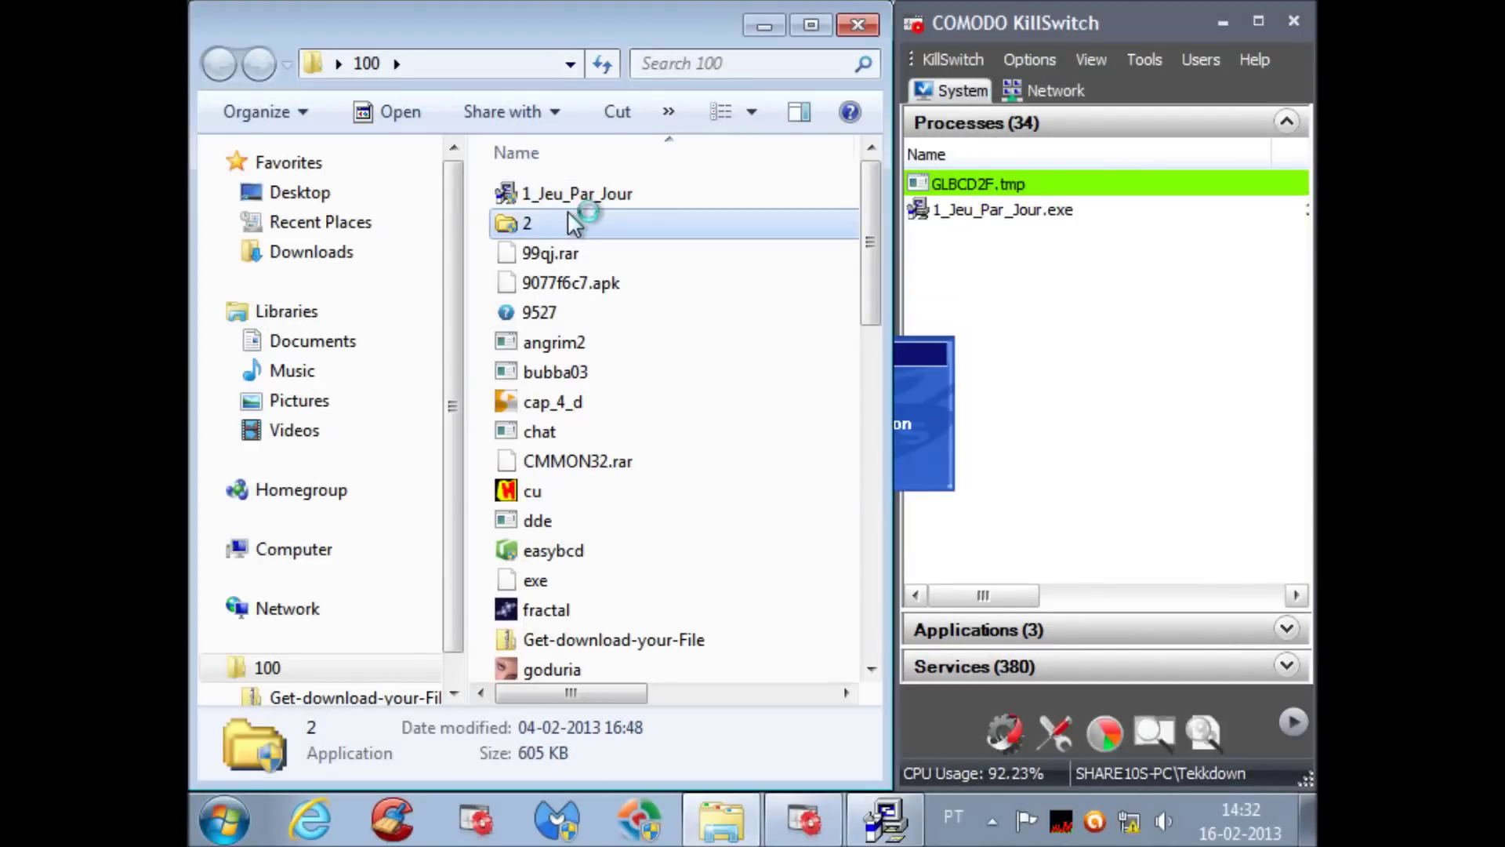
pyautogui.press('Down')
pyautogui.press('Down')
pyautogui.press('Down')
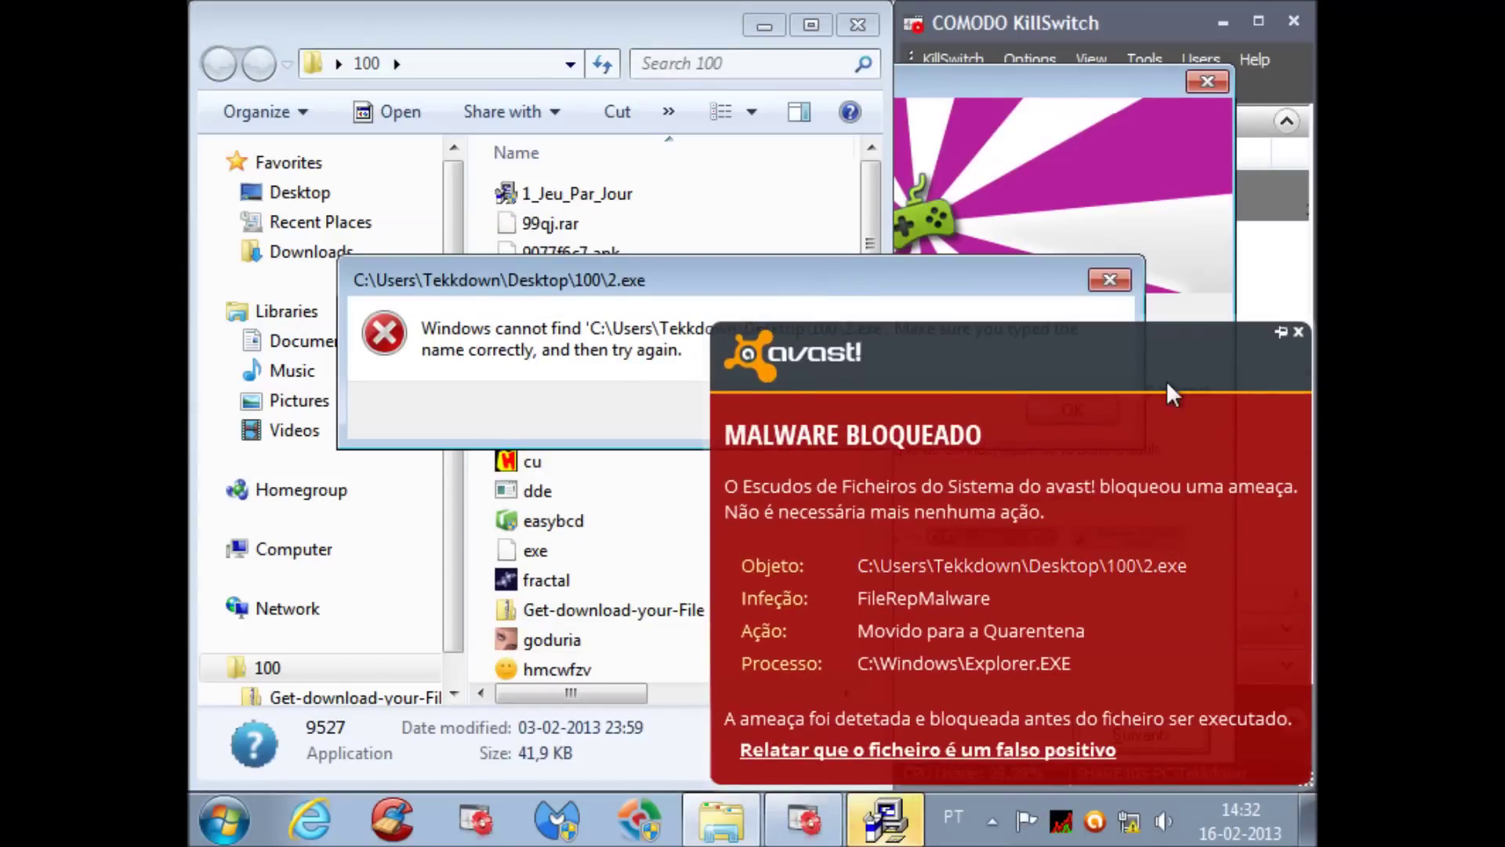
# Dismiss the avast! malware alert and the missing-file error for 2.exe, and continue the game installer with Suivant.
pyautogui.click(1299, 330)
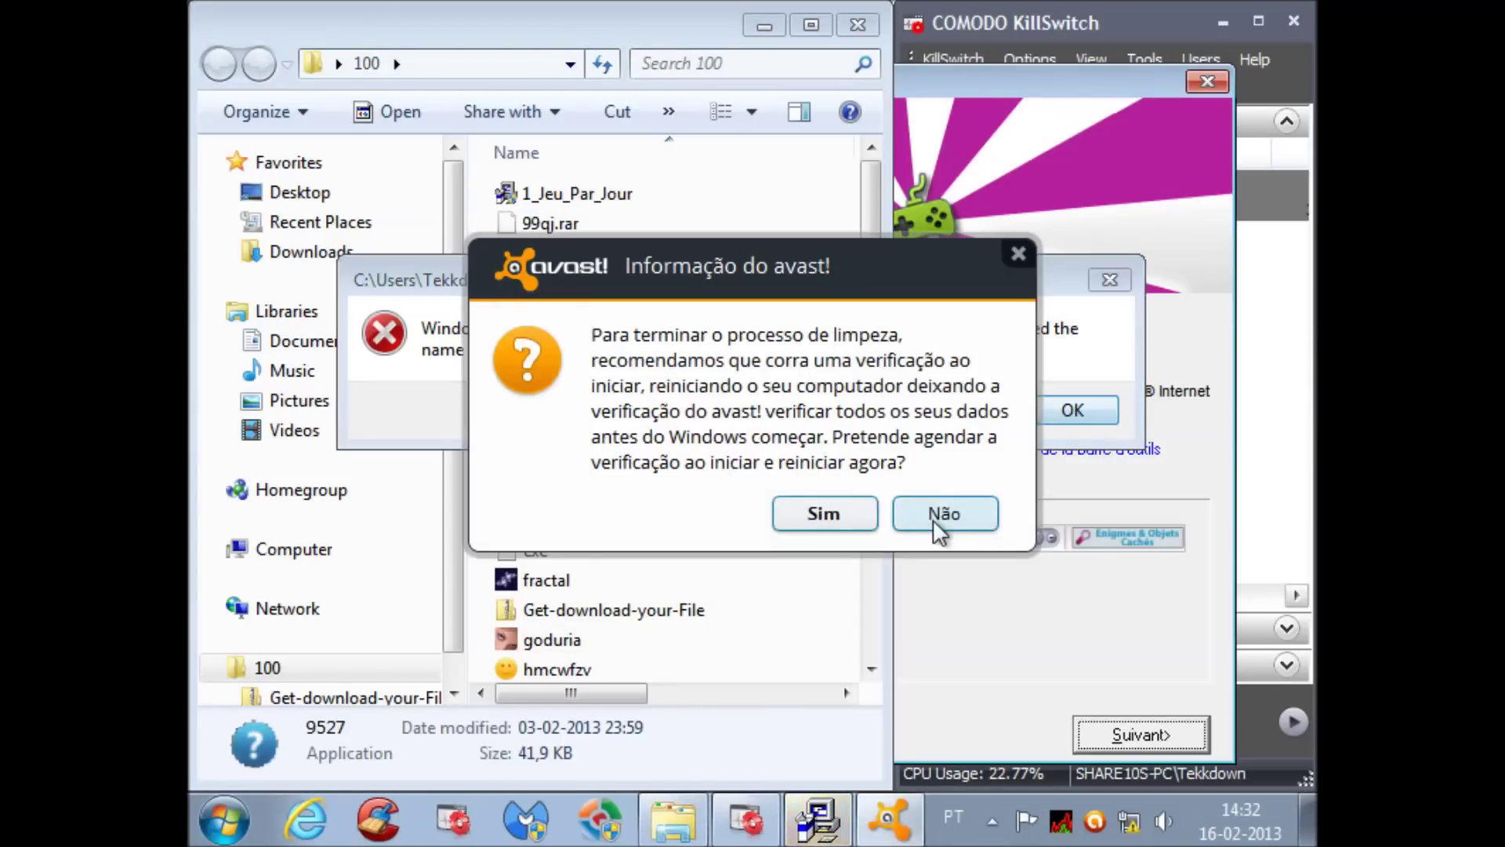
pyautogui.click(1076, 416)
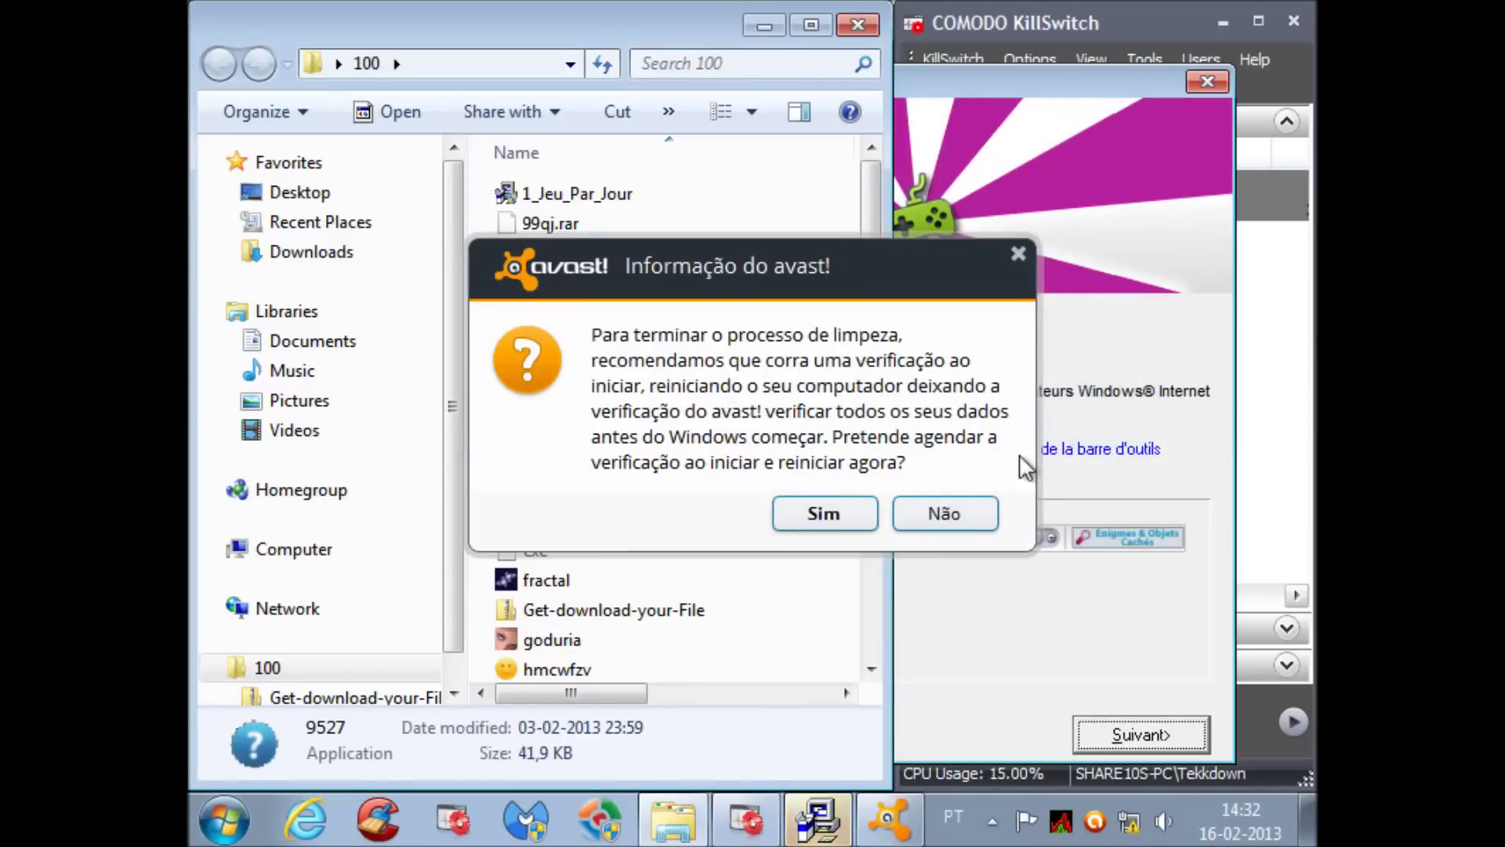
pyautogui.click(1141, 736)
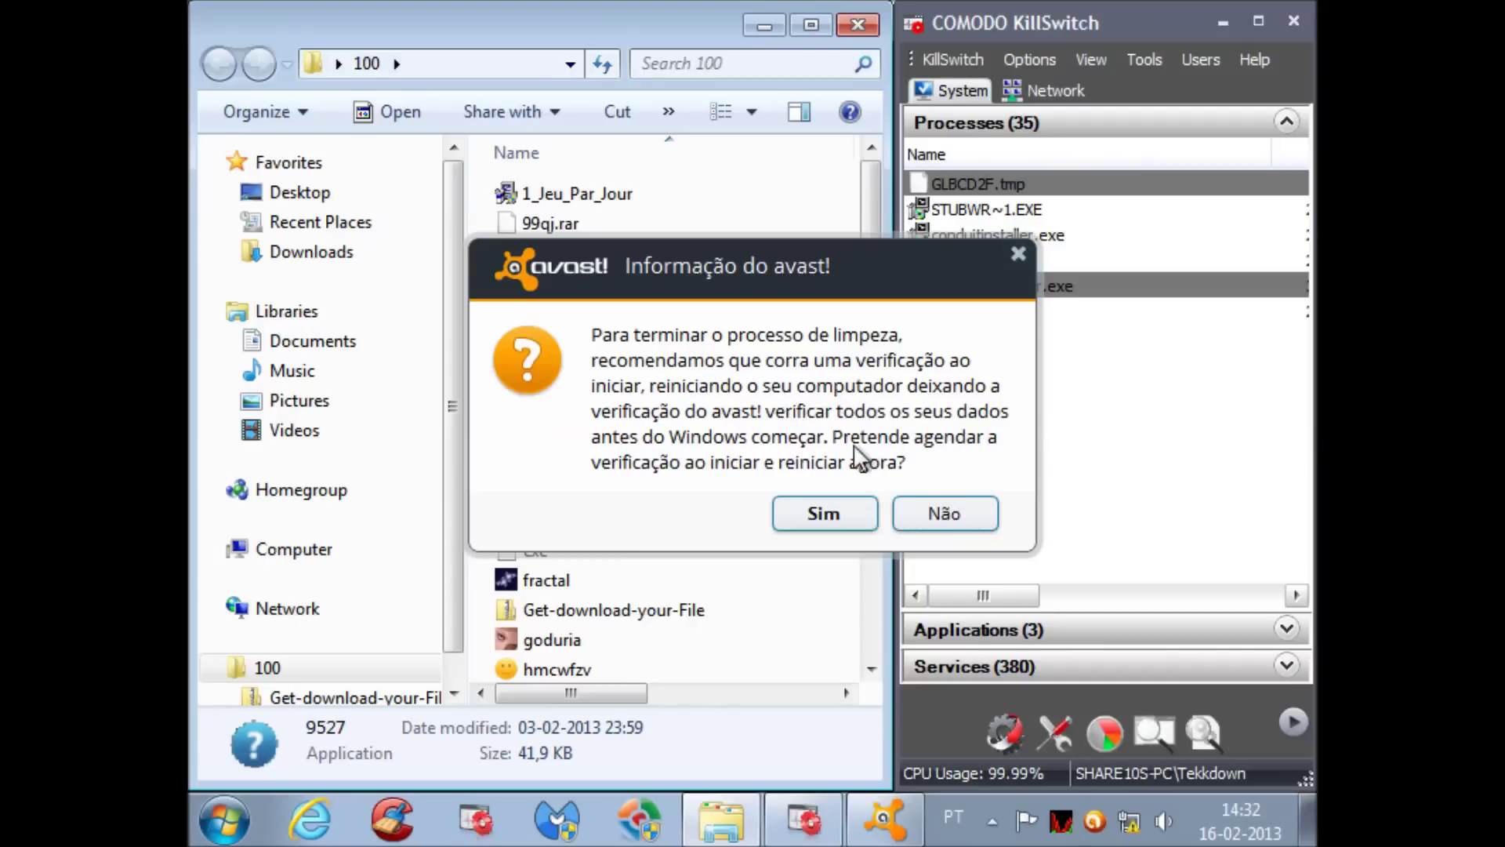
# Accept the avast! boot-time scan with an immediate restart, and move the infected file exe to quarantine with option 3.
pyautogui.click(823, 510)
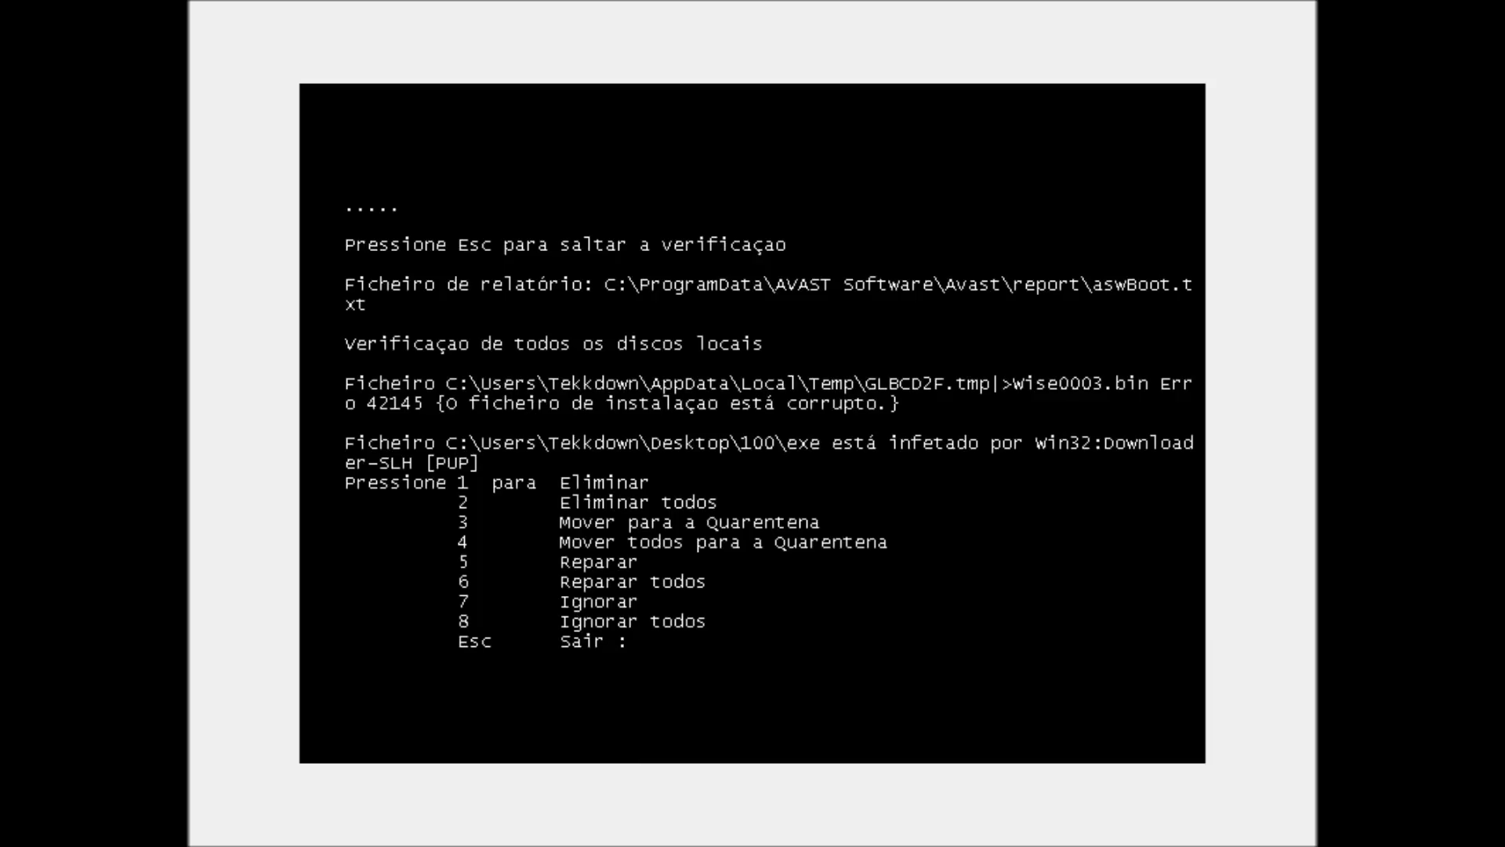
pyautogui.write('3')
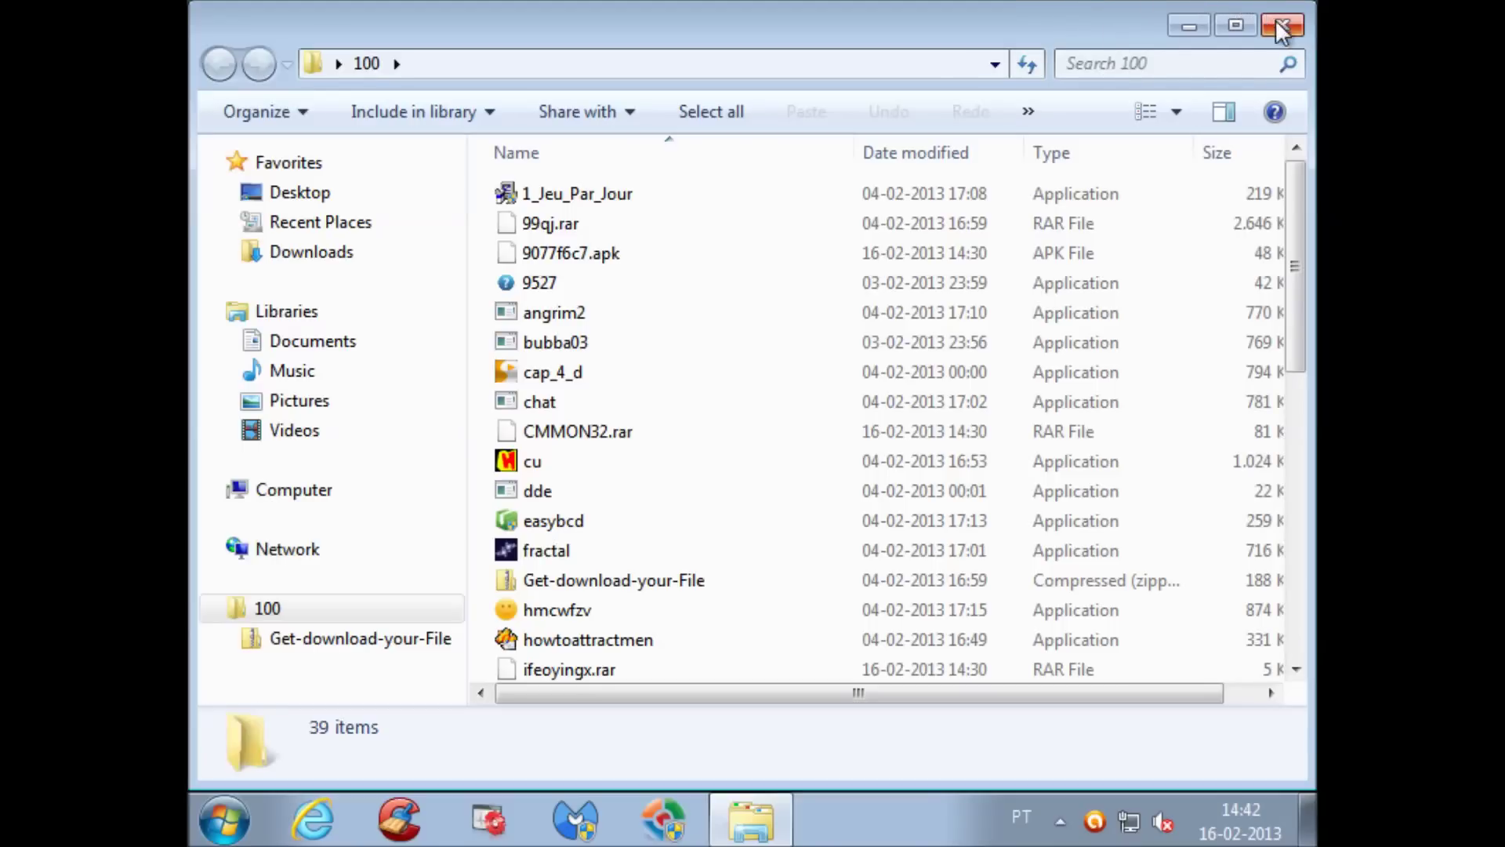
# Close the folder 100 window and open the properties of the desktop folder 100.
pyautogui.click(1279, 29)
pyautogui.doubleClick(213, 343)
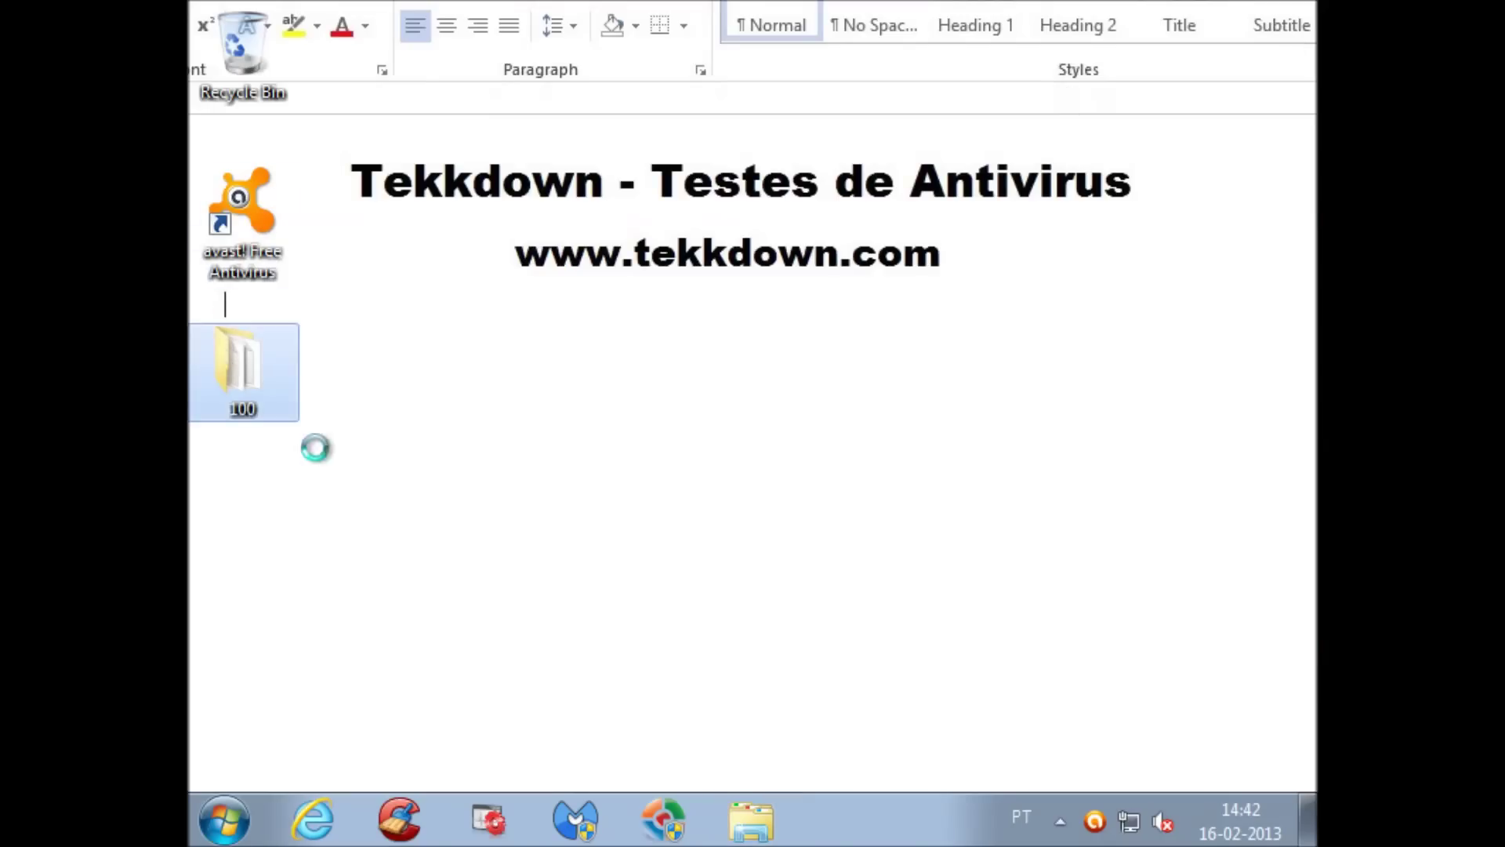
pyautogui.press('Menu')
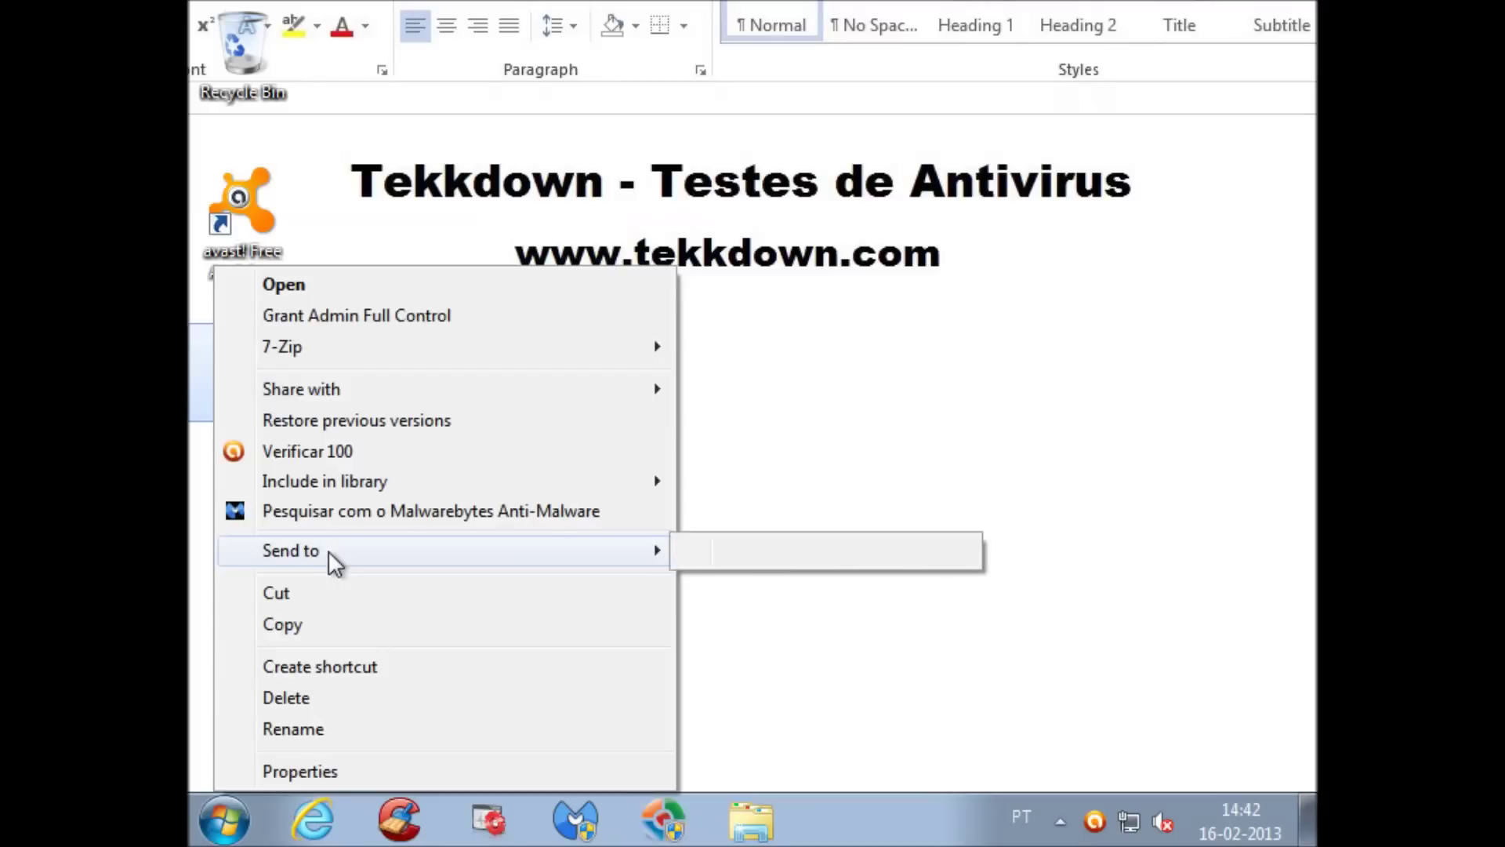
pyautogui.click(346, 771)
# Open Calculator beside the properties, highlight the folder's file count, and calculate 100 minus 39.
pyautogui.click(232, 817)
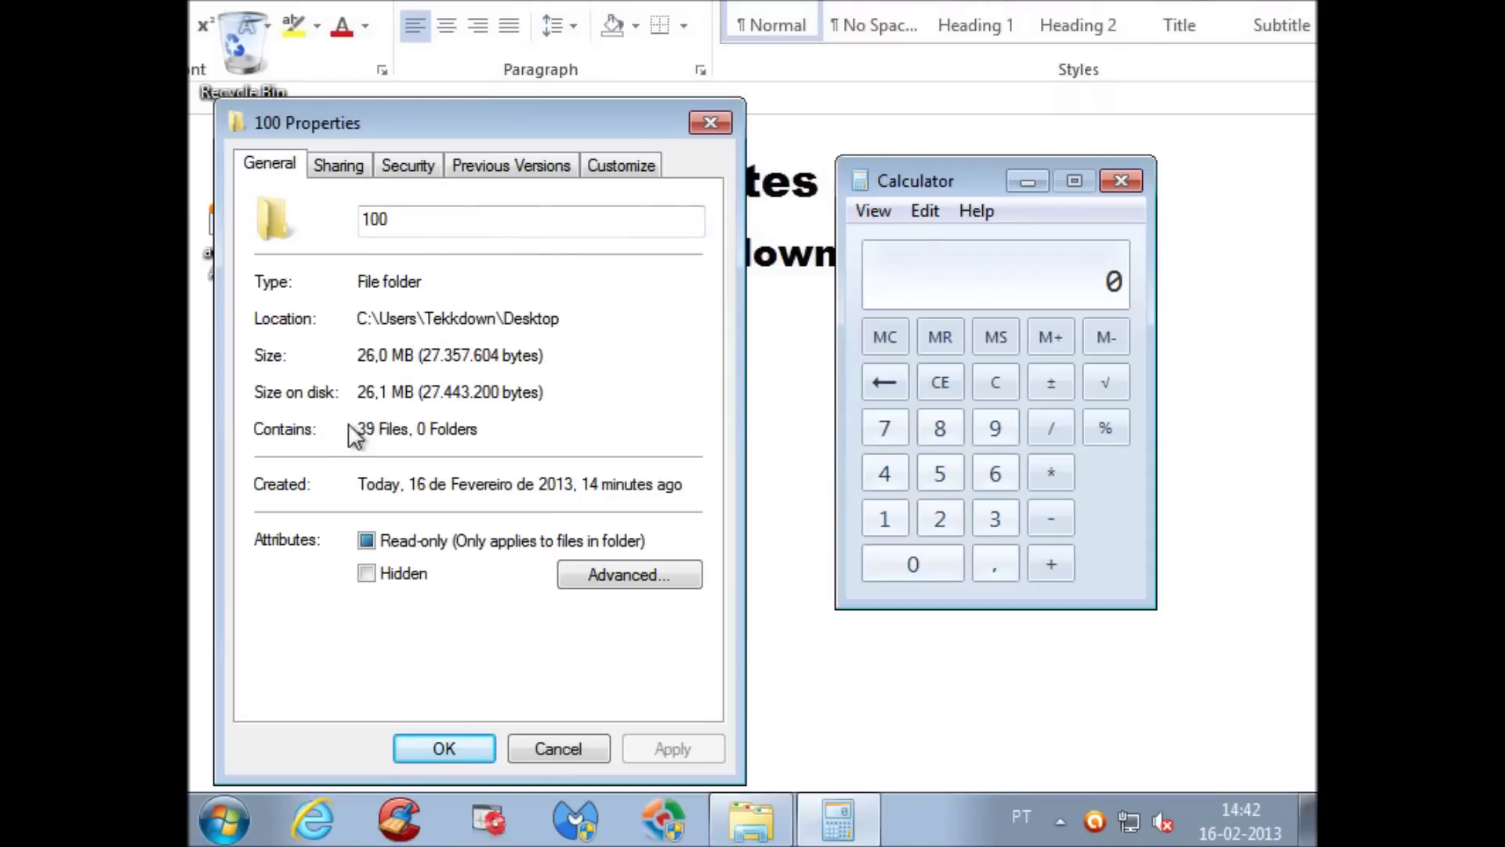
pyautogui.moveTo(413, 428); pyautogui.dragTo(430, 428)
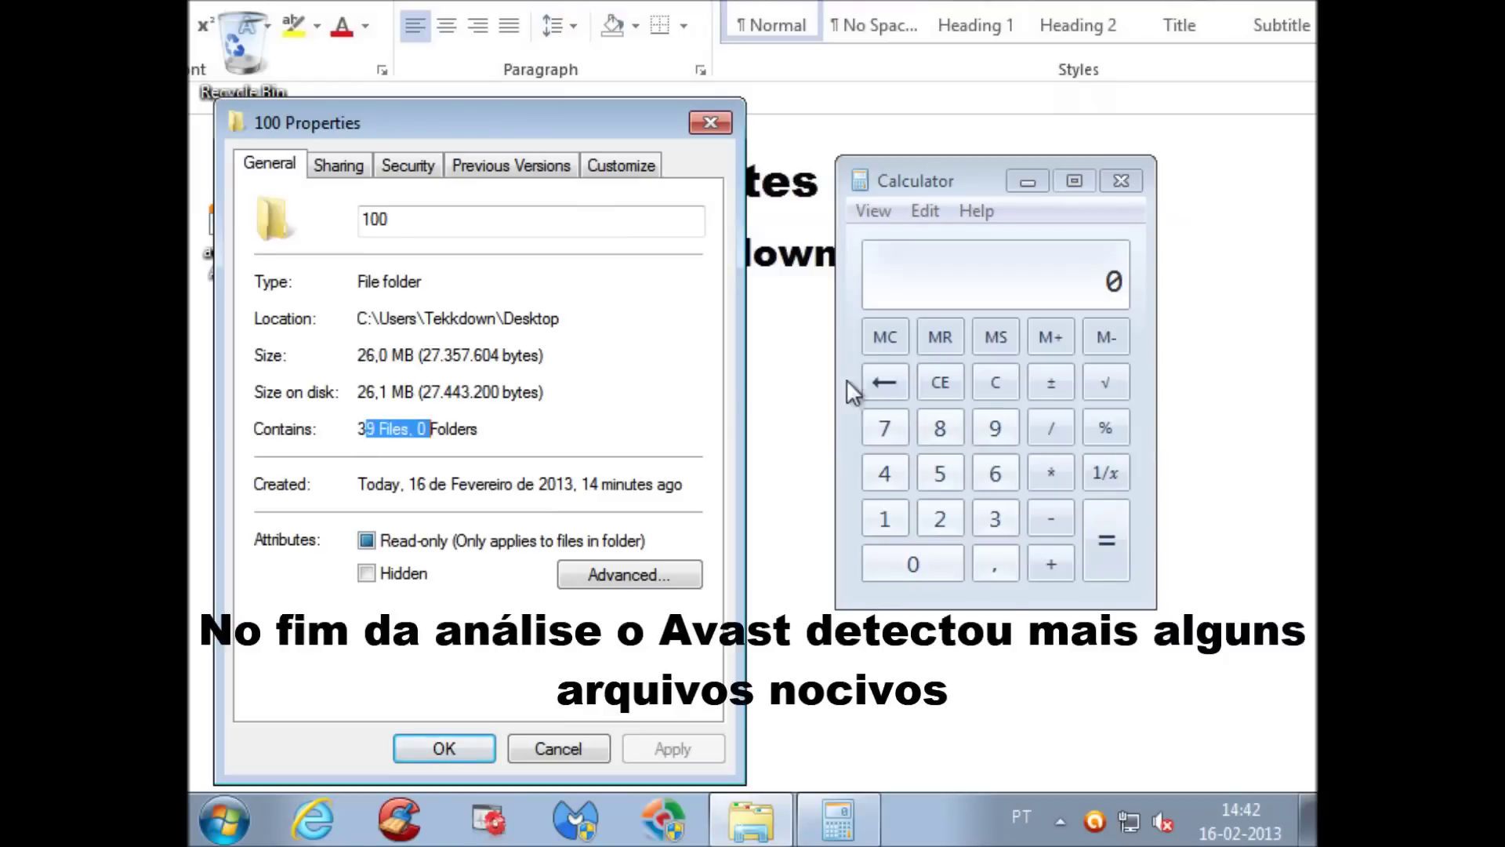
pyautogui.click(935, 183)
pyautogui.write('1')
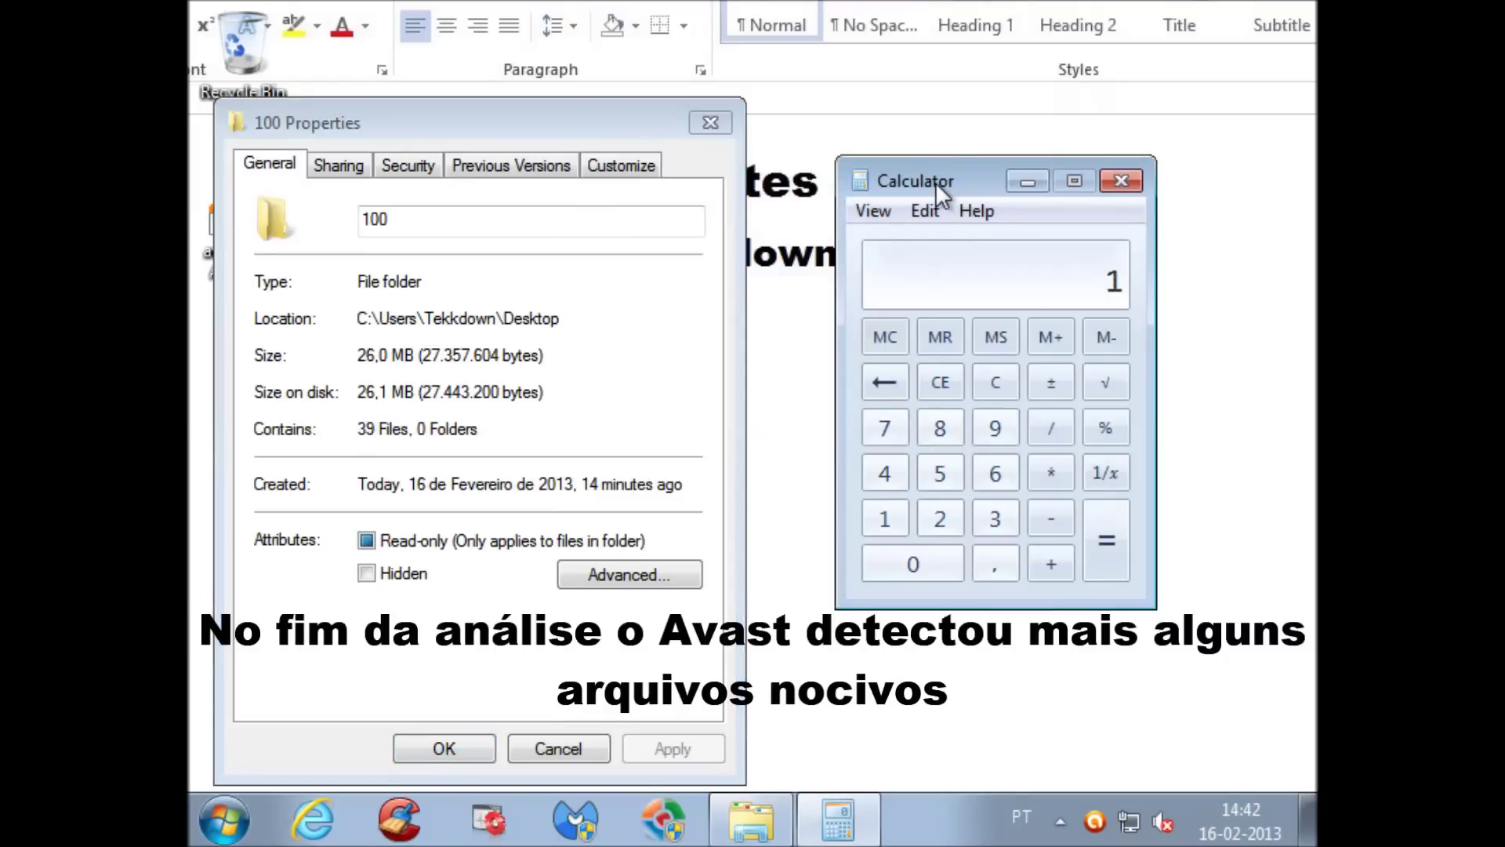
pyautogui.write('00-39')
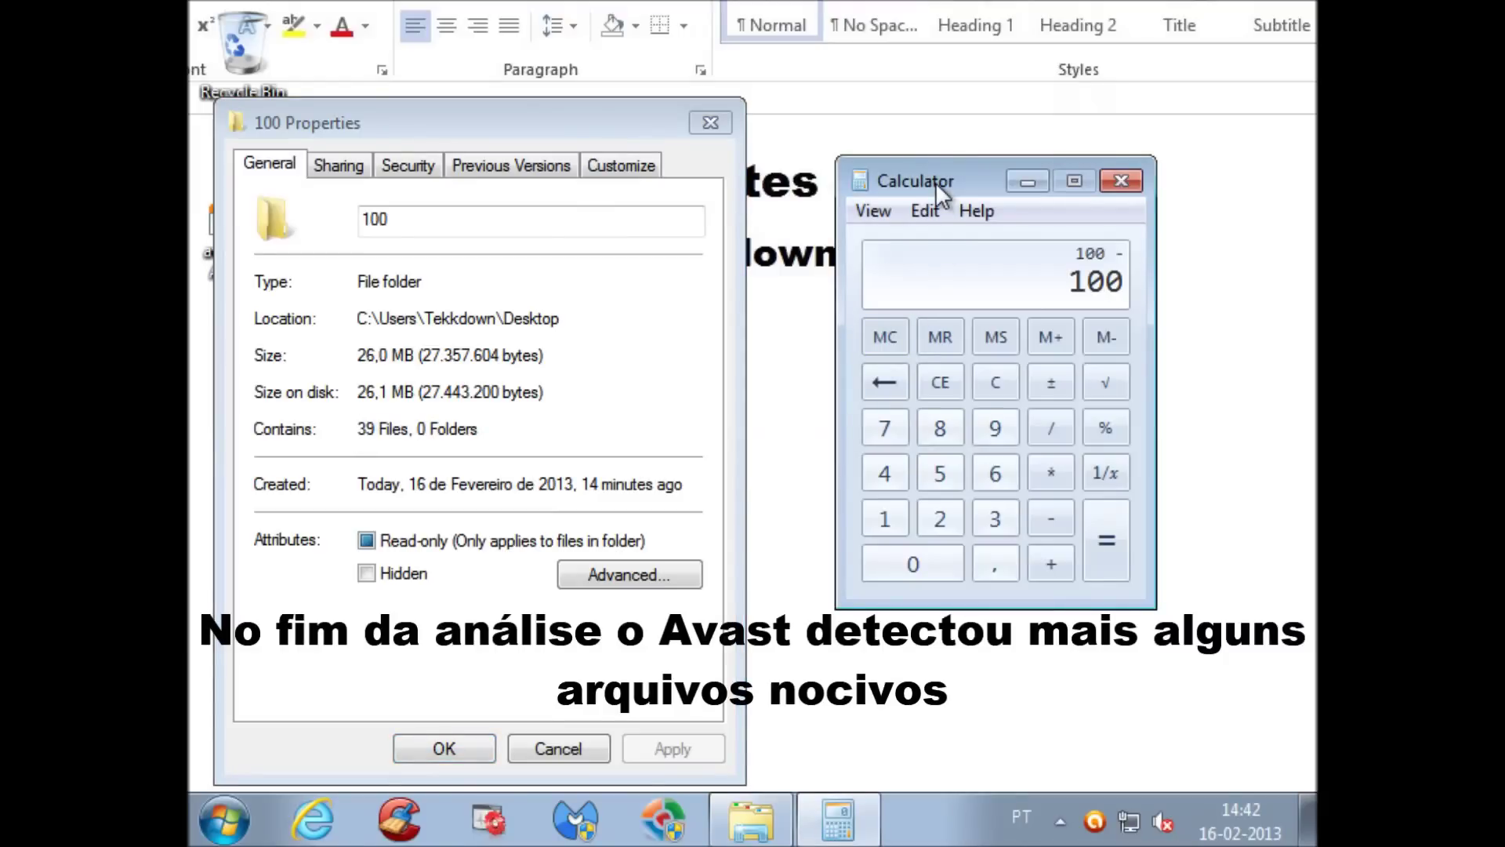
pyautogui.press('Return')
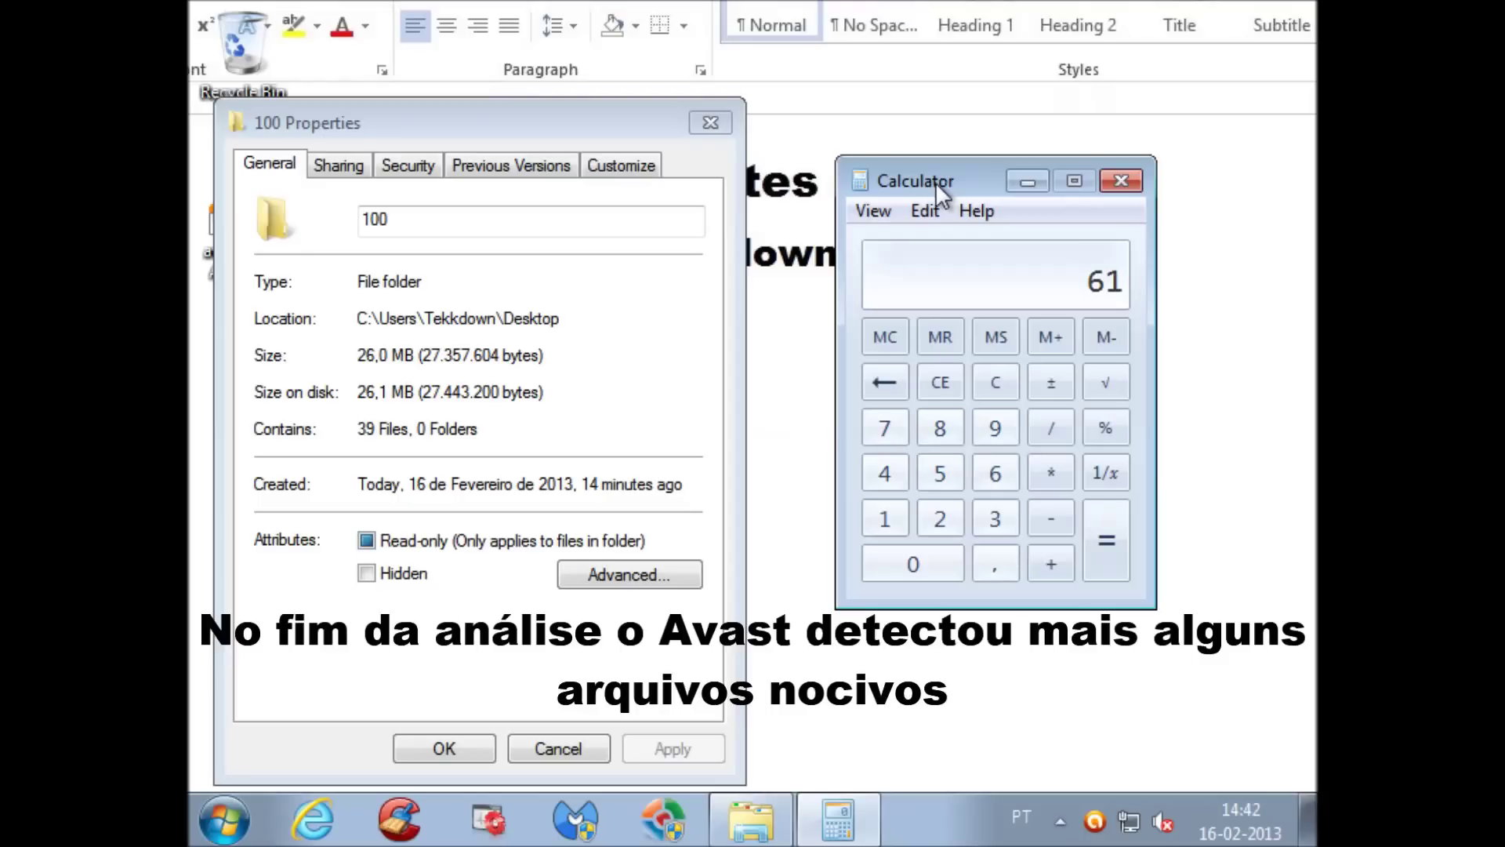
# Multiply the current Calculator result by 100, divide it by 100, and close the folder properties and Calculator.
pyautogui.write('*100')
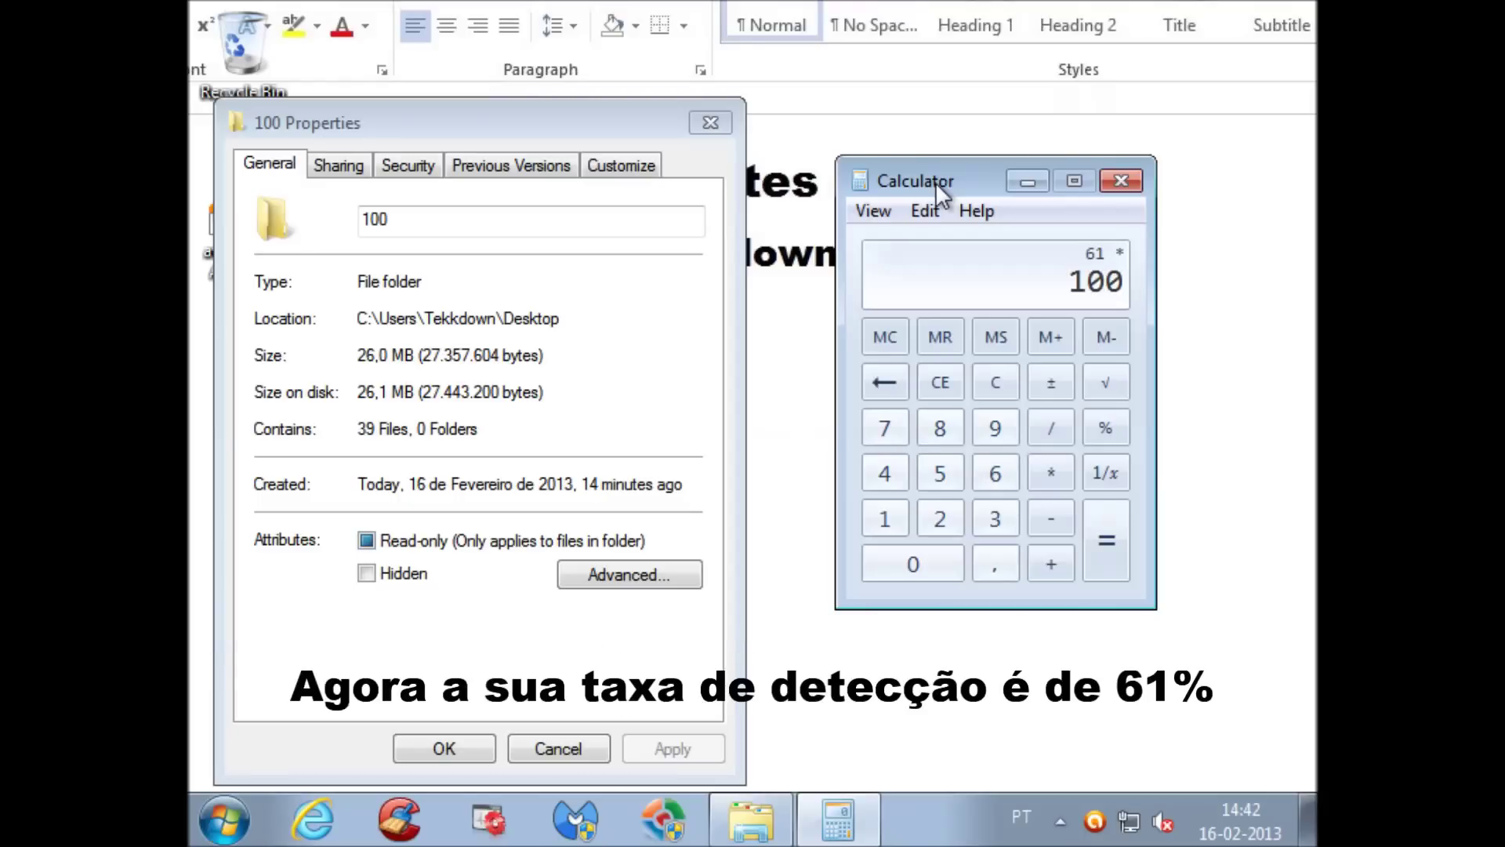
pyautogui.press('/')
pyautogui.write('100')
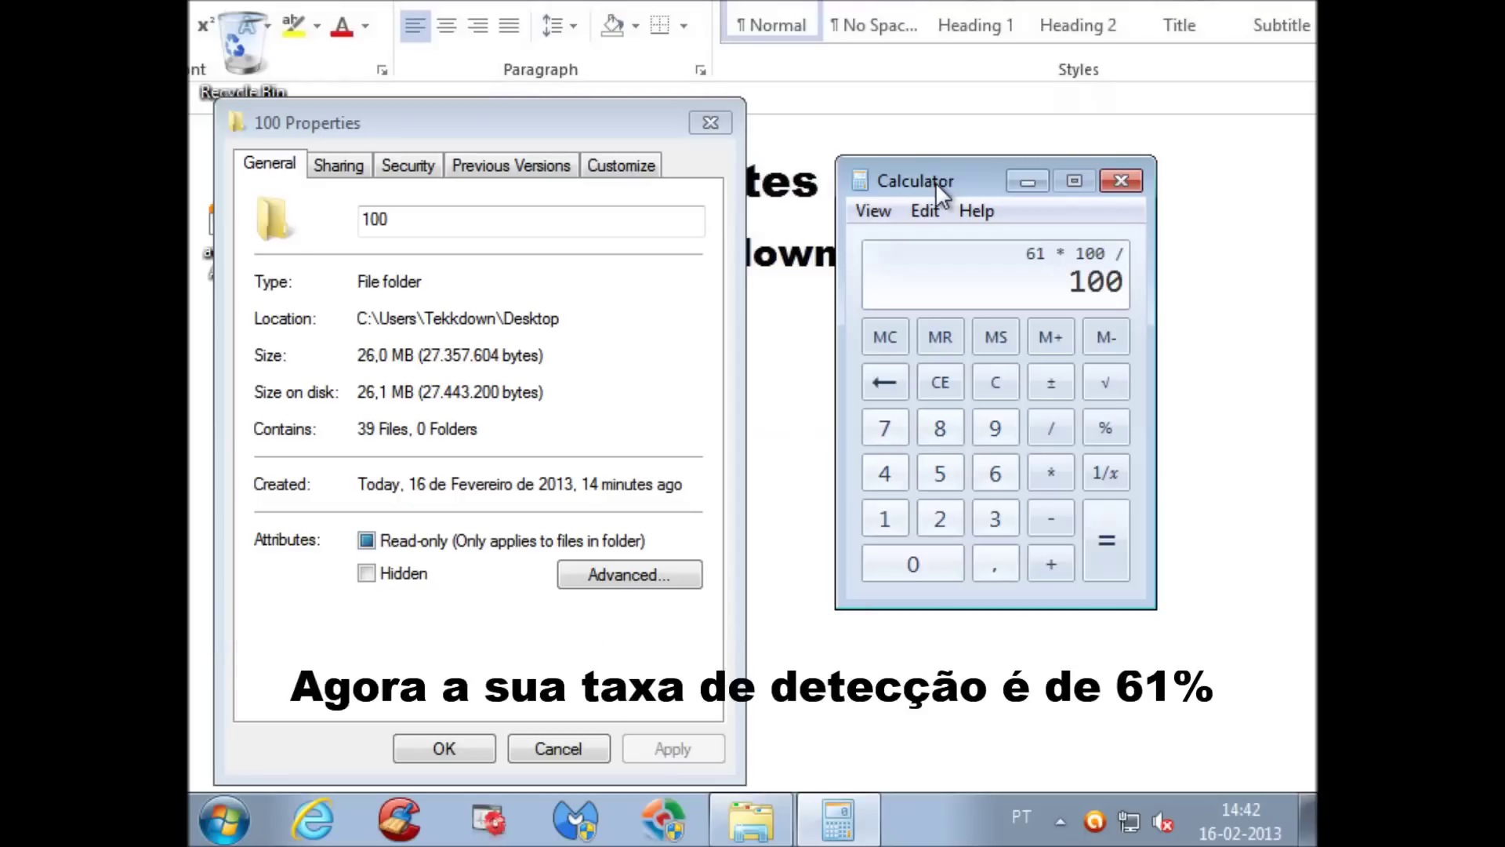
pyautogui.press('Return')
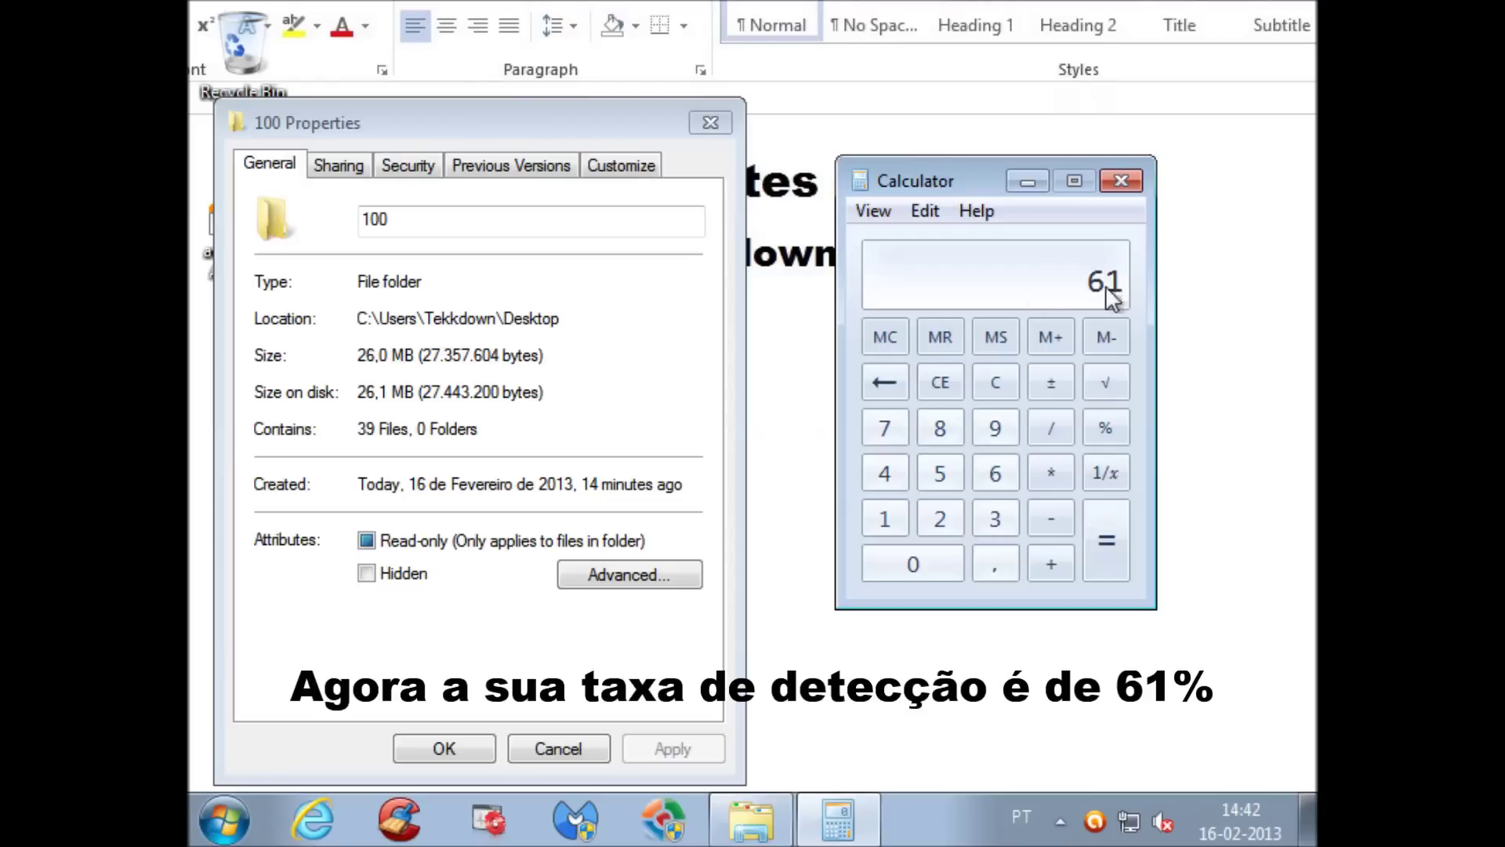
pyautogui.click(573, 751)
pyautogui.click(1130, 188)
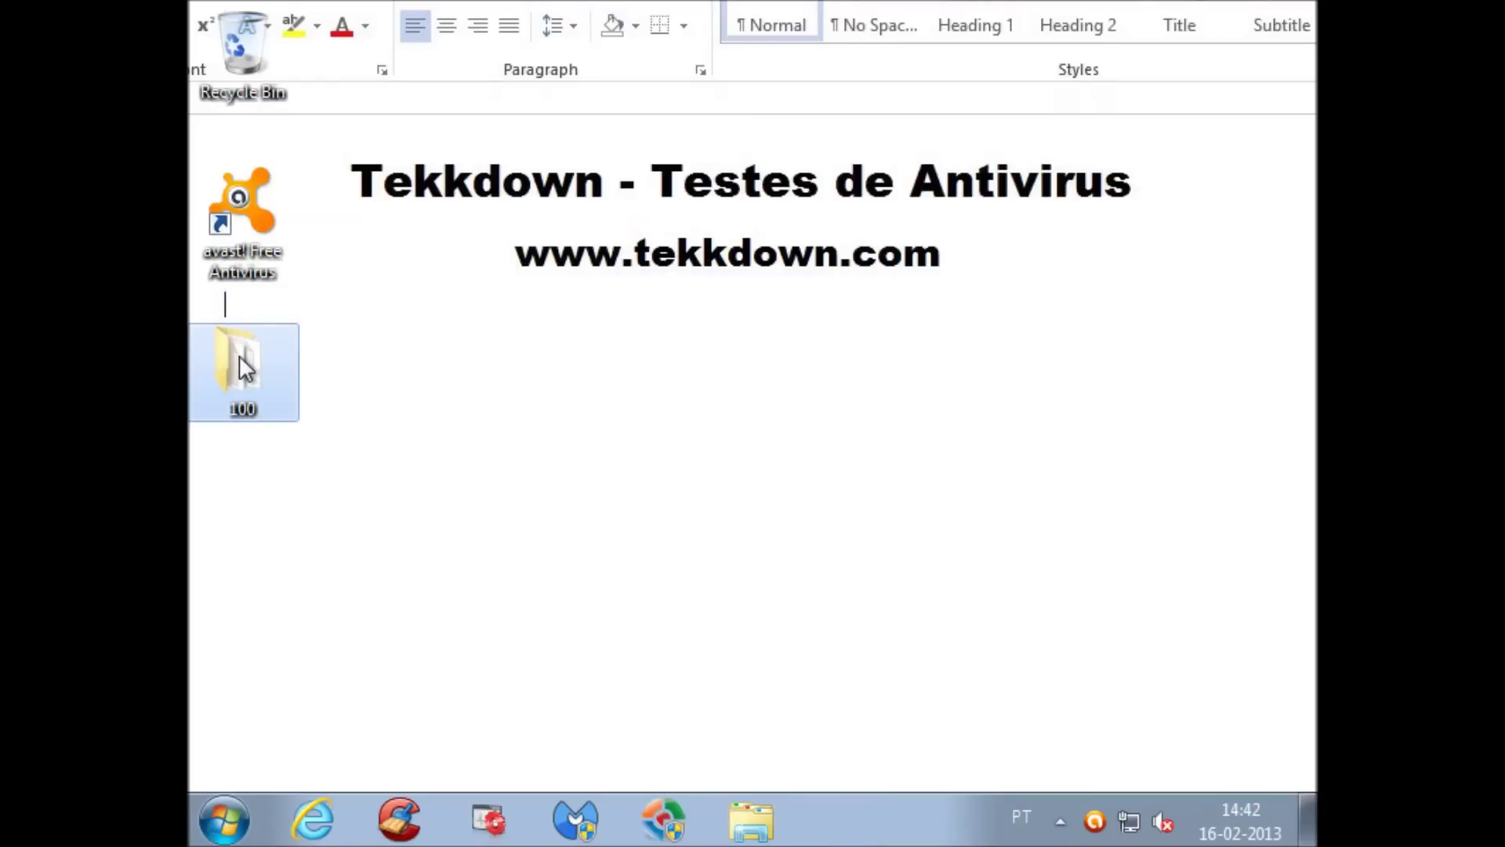
# Scan the desktop folder 100 with avast! and close the scan report.
pyautogui.rightClick(238, 355)
pyautogui.click(355, 444)
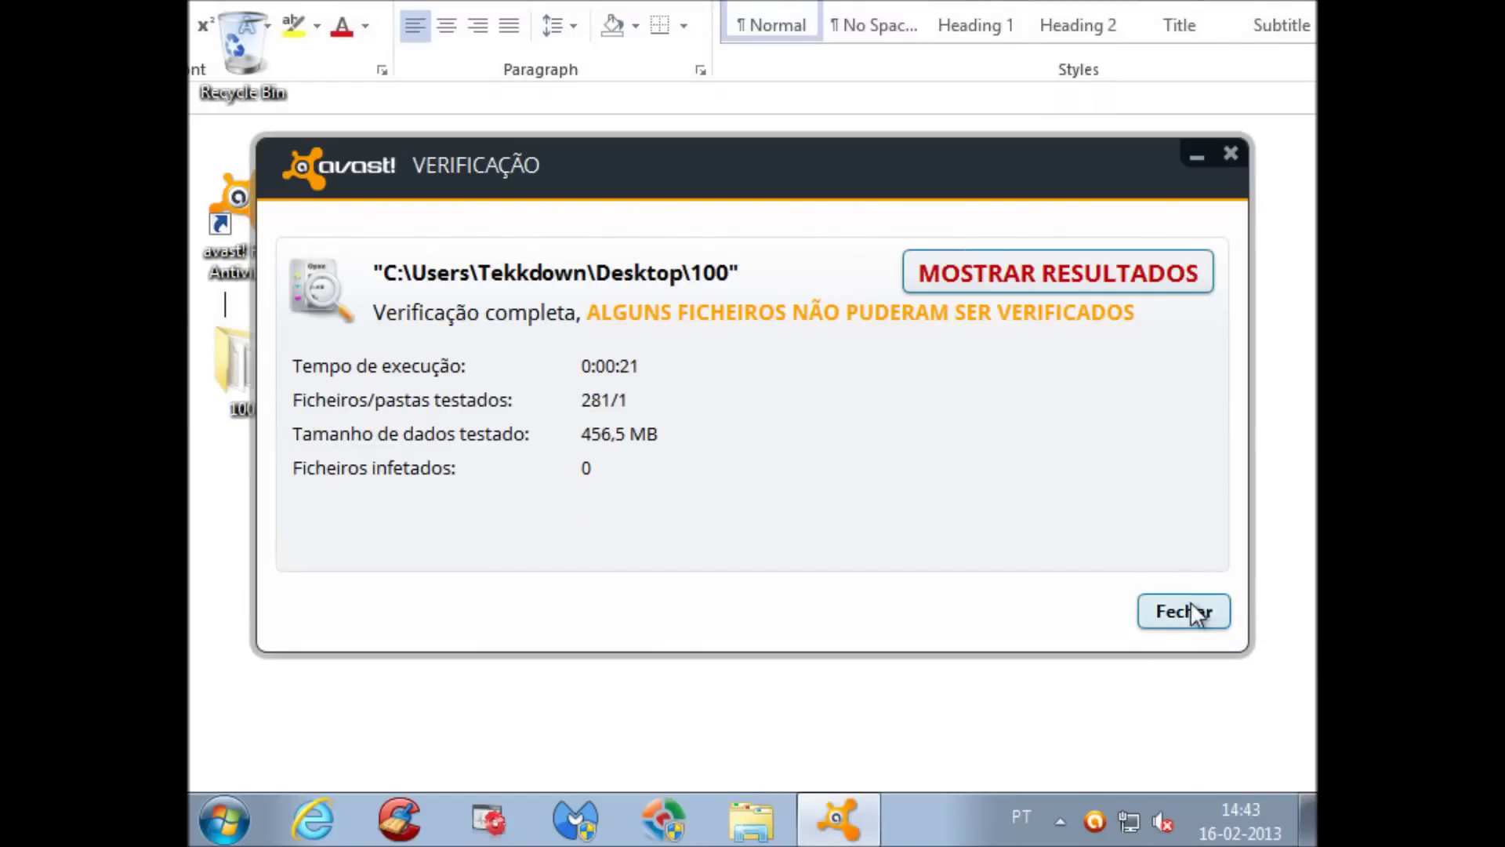
pyautogui.click(1185, 612)
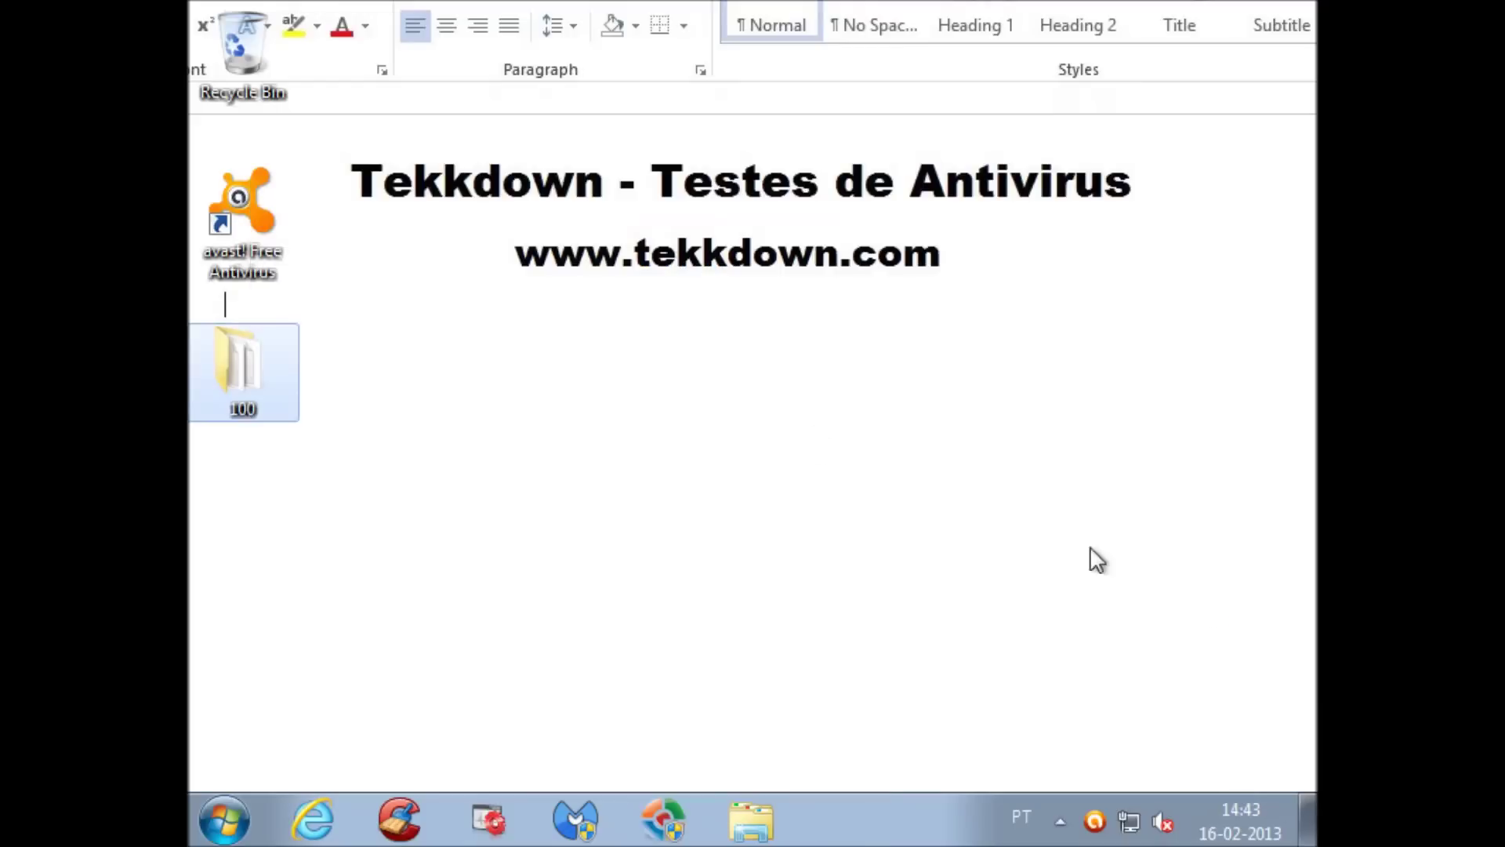
# Open folder 100 docked to one half of the desktop, and launch COMODO KillSwitch with permission to make changes.
pyautogui.doubleClick(256, 359)
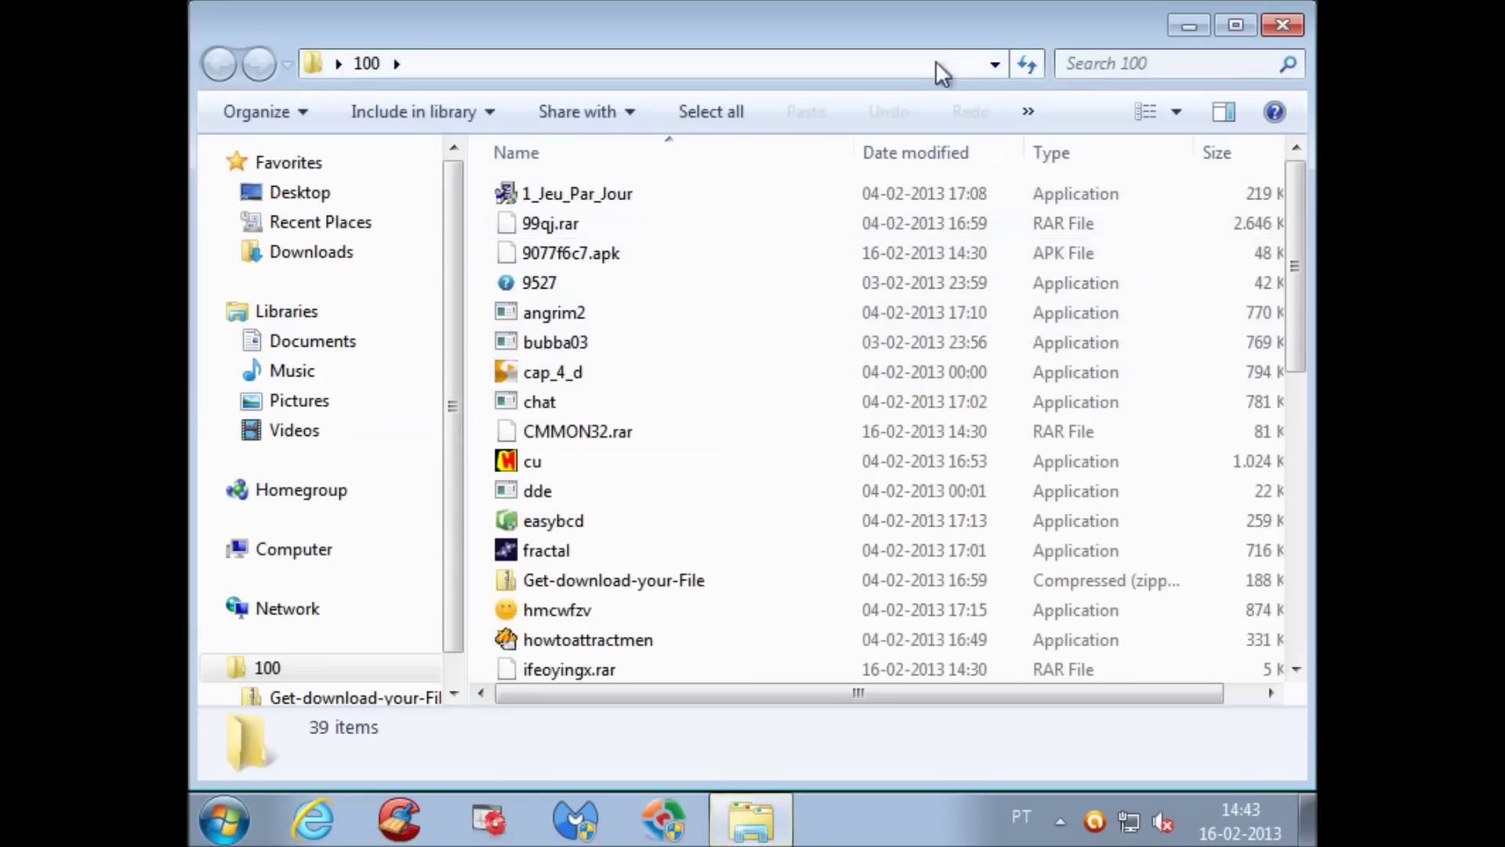
pyautogui.moveTo(1116, 27); pyautogui.dragTo(188, 181)
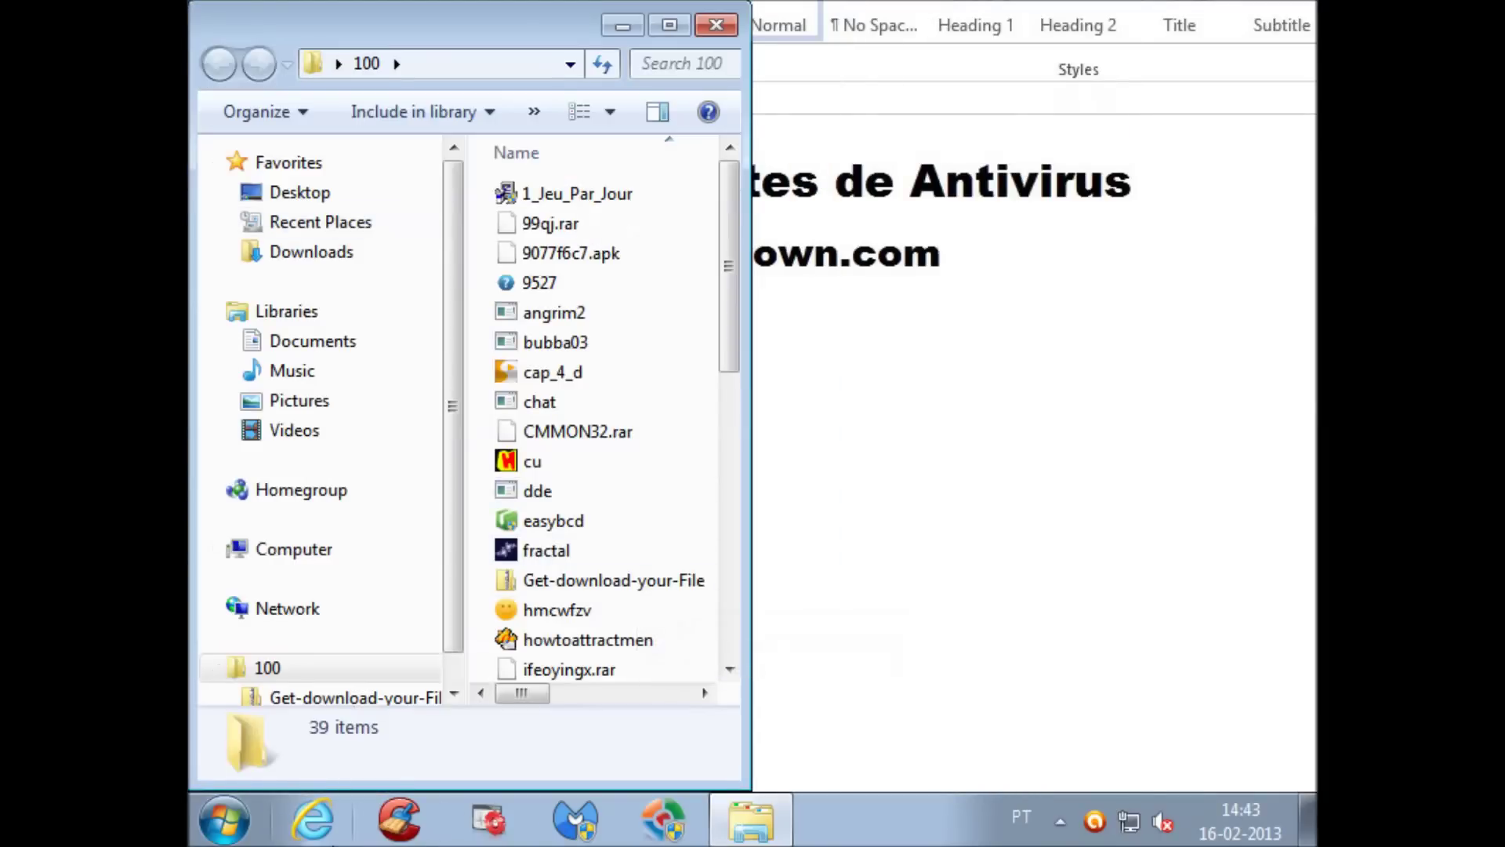
pyautogui.click(521, 831)
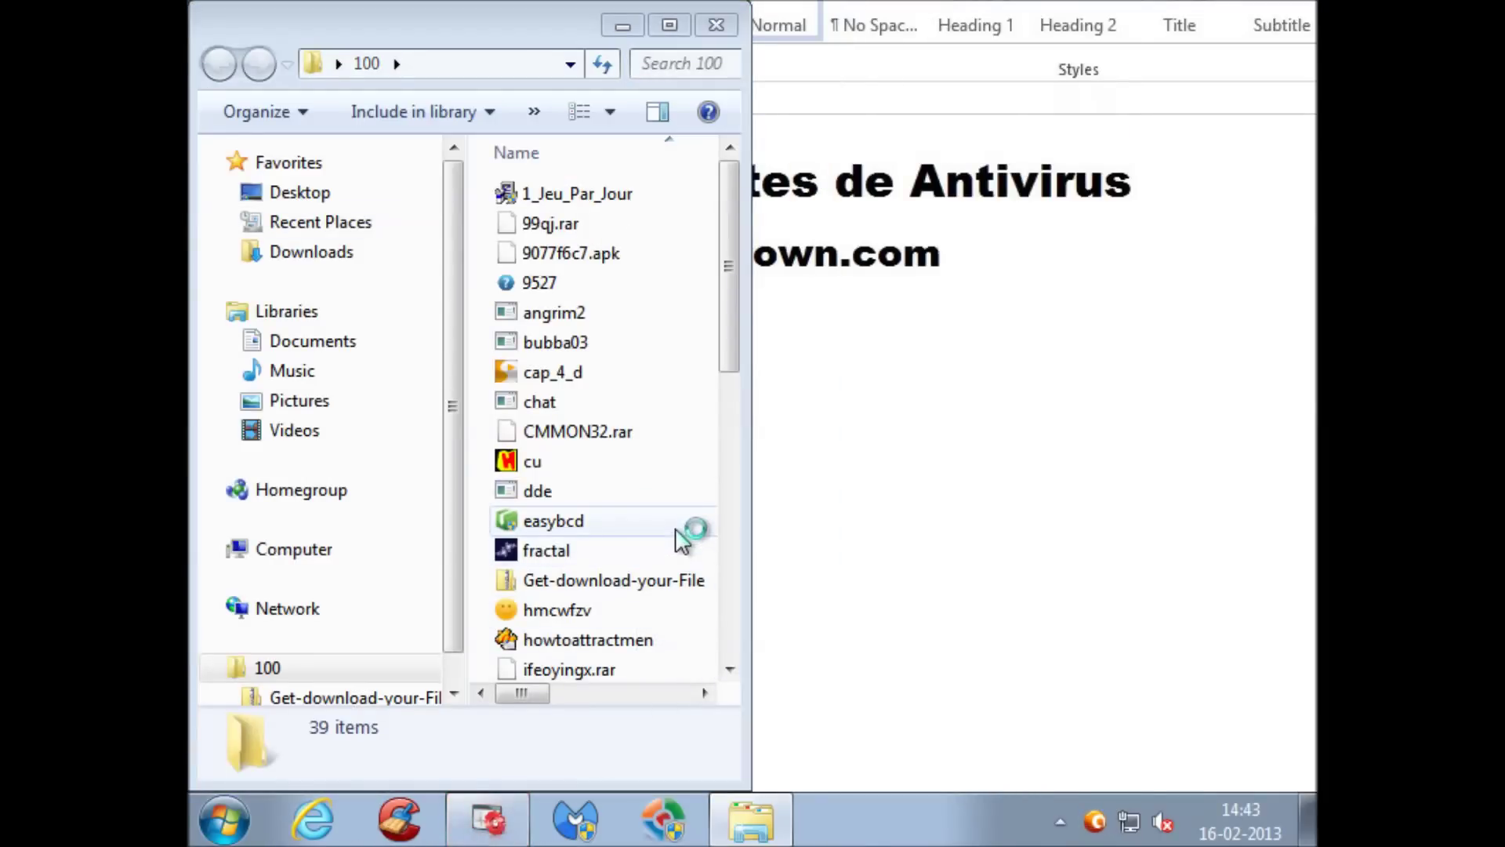
pyautogui.moveTo(728, 321); pyautogui.dragTo(739, 266)
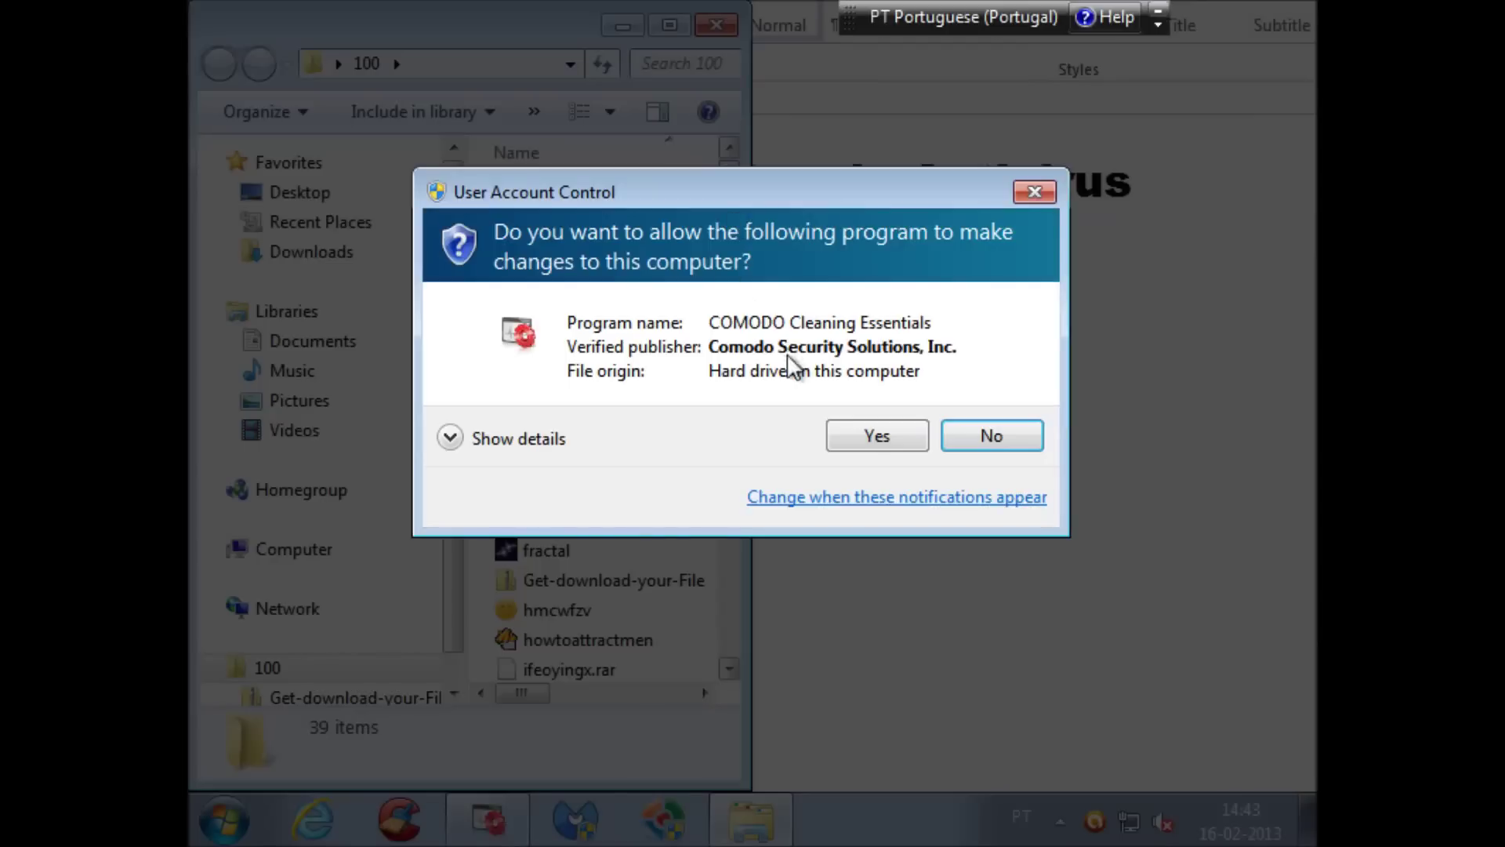
pyautogui.click(868, 448)
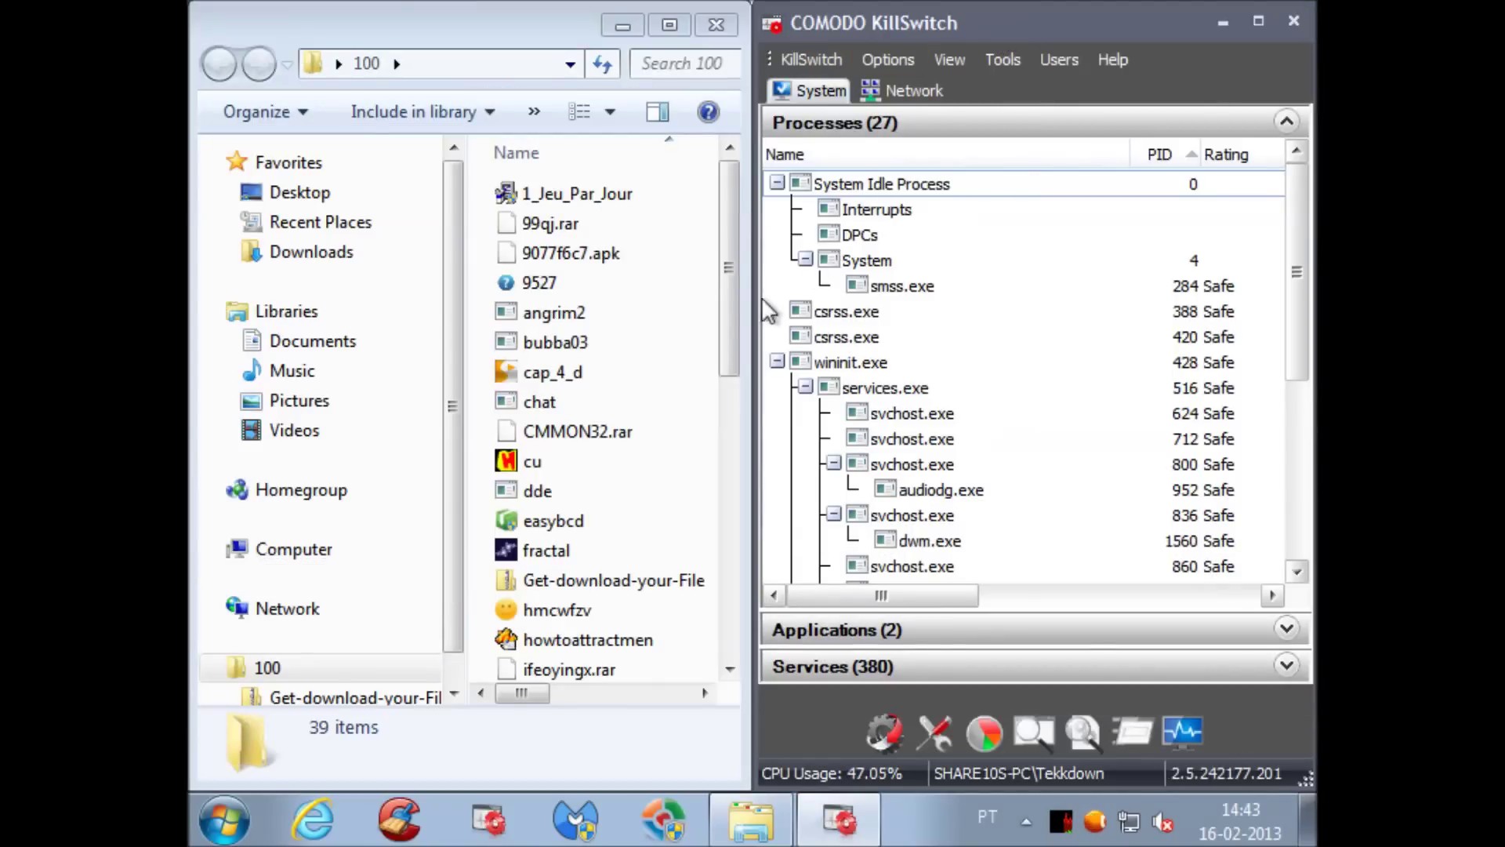
# Hide the safe processes in KillSwitch, and resize its window and the folder 100 window to fit side by side.
pyautogui.moveTo(755, 311); pyautogui.dragTo(898, 312)
pyautogui.click(1091, 59)
pyautogui.click(1105, 159)
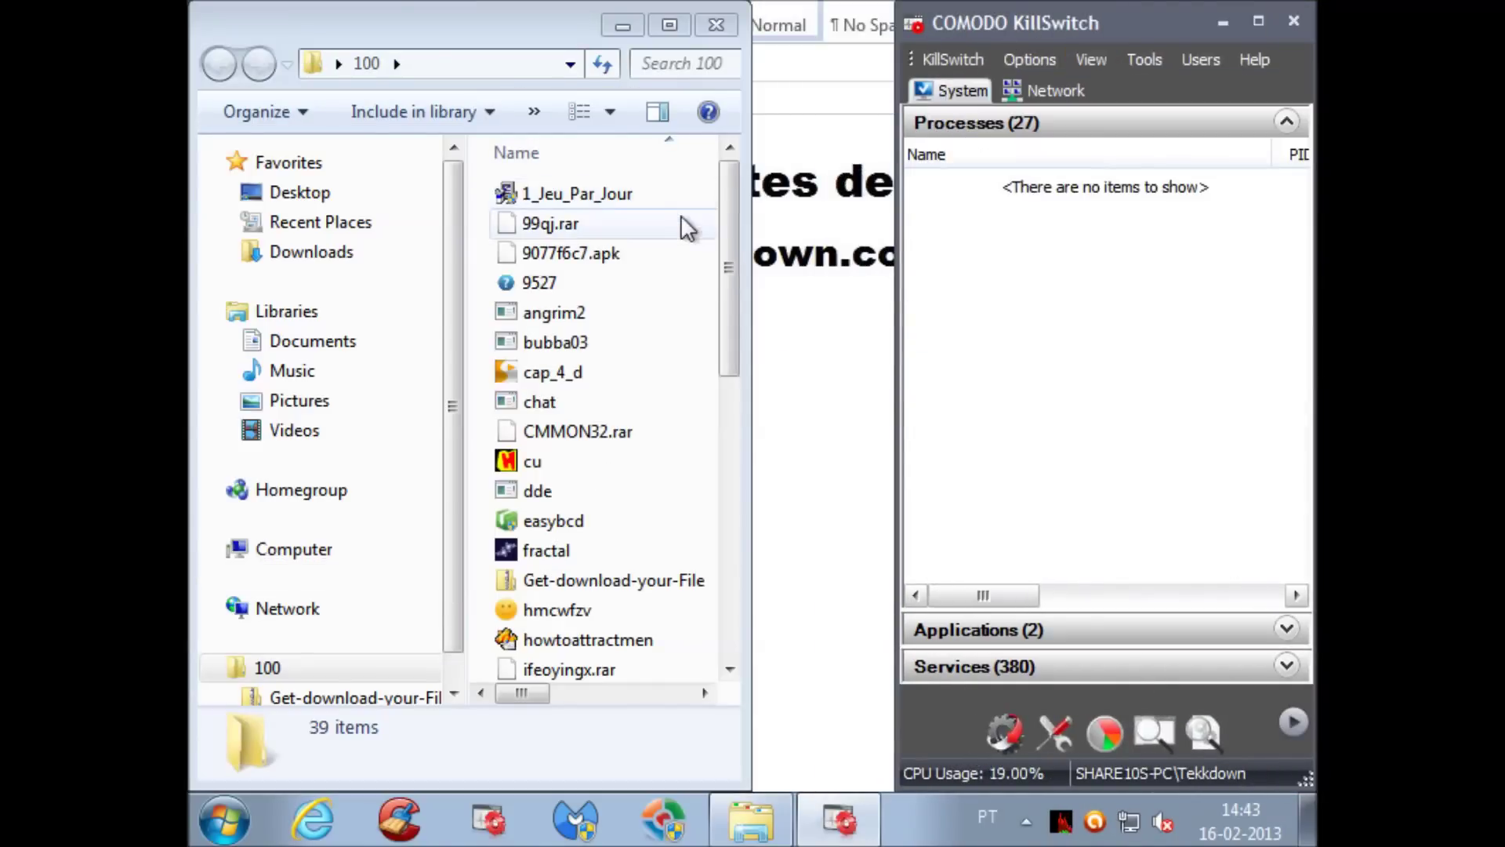
pyautogui.moveTo(741, 244); pyautogui.dragTo(895, 235)
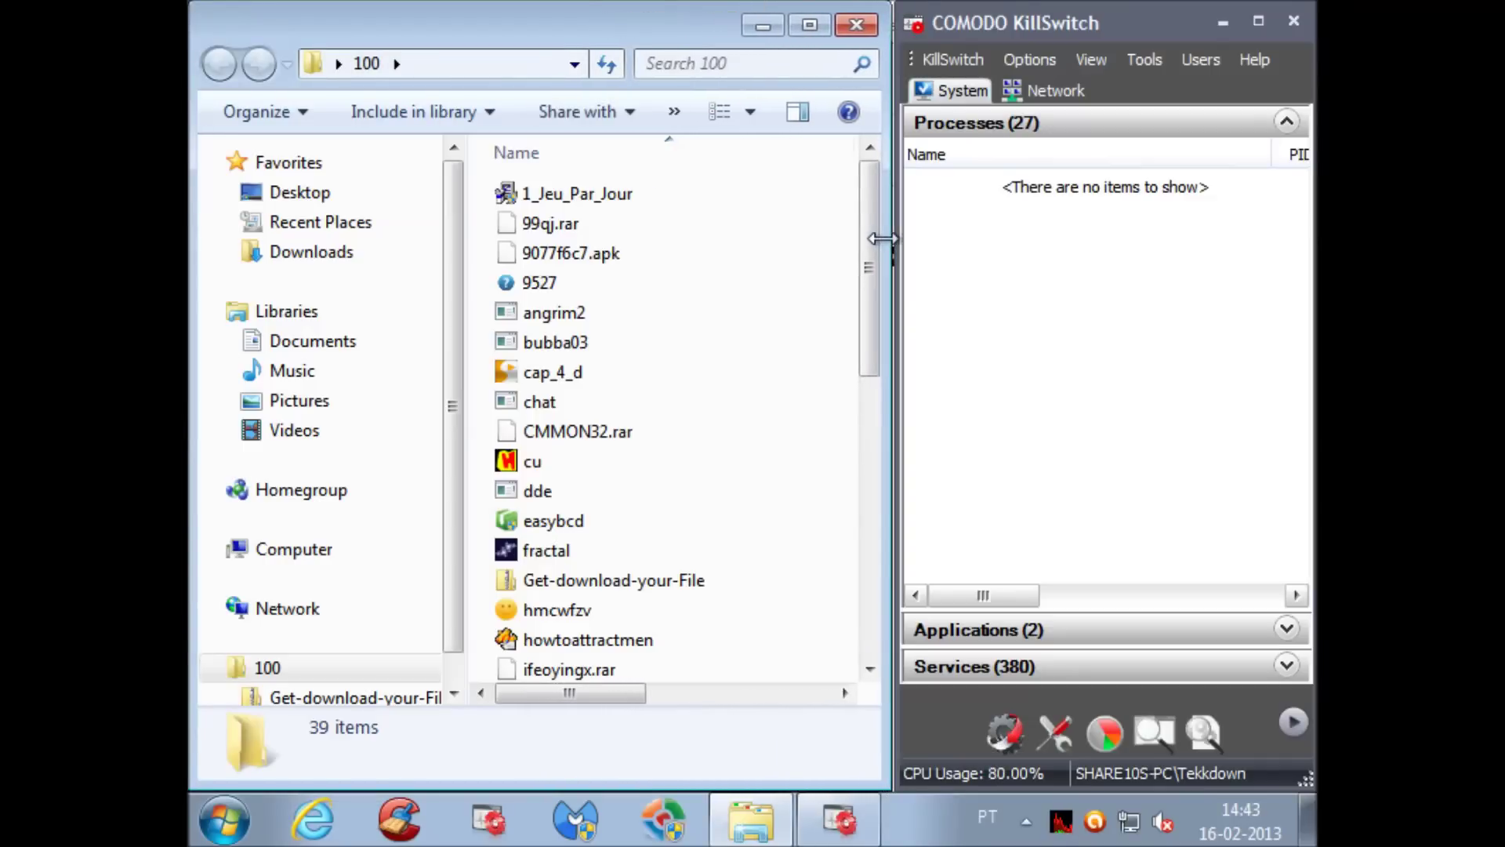
# Run the sample 1_Jeu_Par_Jour from folder 100 and allow it to make changes to the computer.
pyautogui.doubleClick(657, 196)
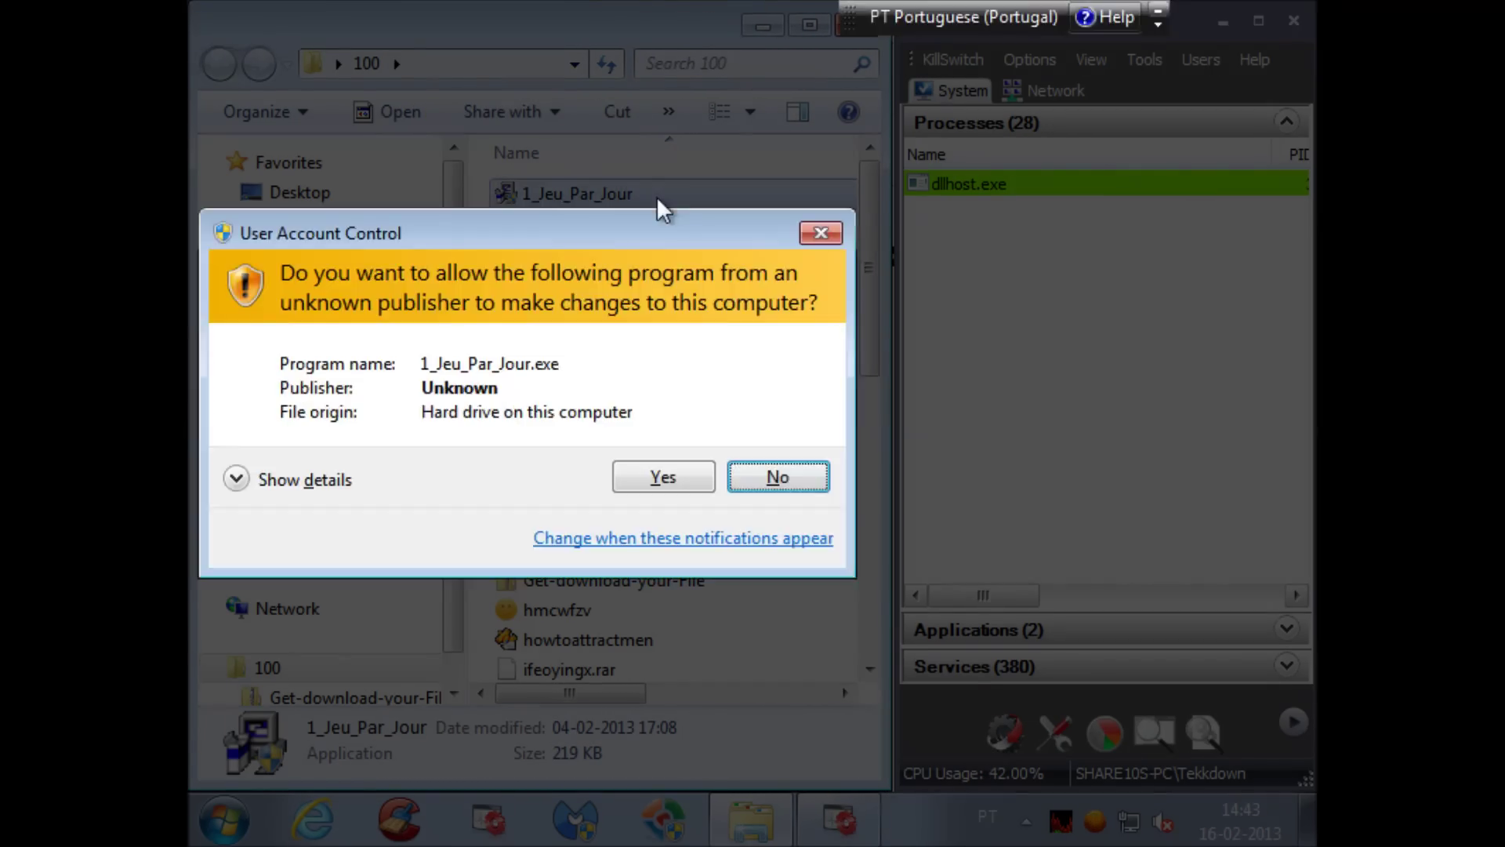
pyautogui.press('Left')
pyautogui.press('Return')
# Run the following samples in folder 100 one after another, from 99qj.rar through fractal.
pyautogui.click(671, 213)
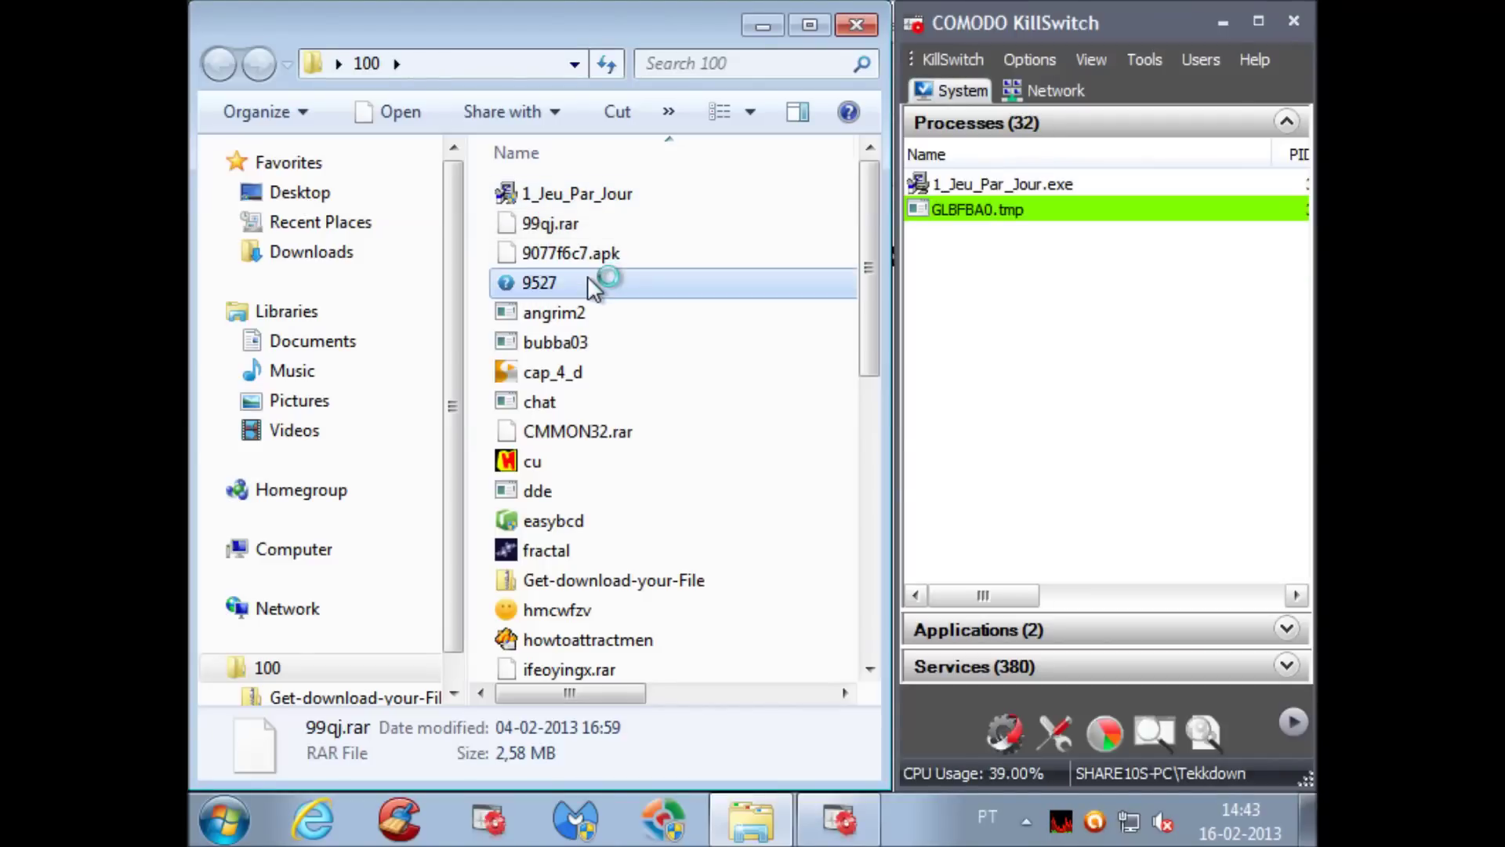
pyautogui.press('Down')
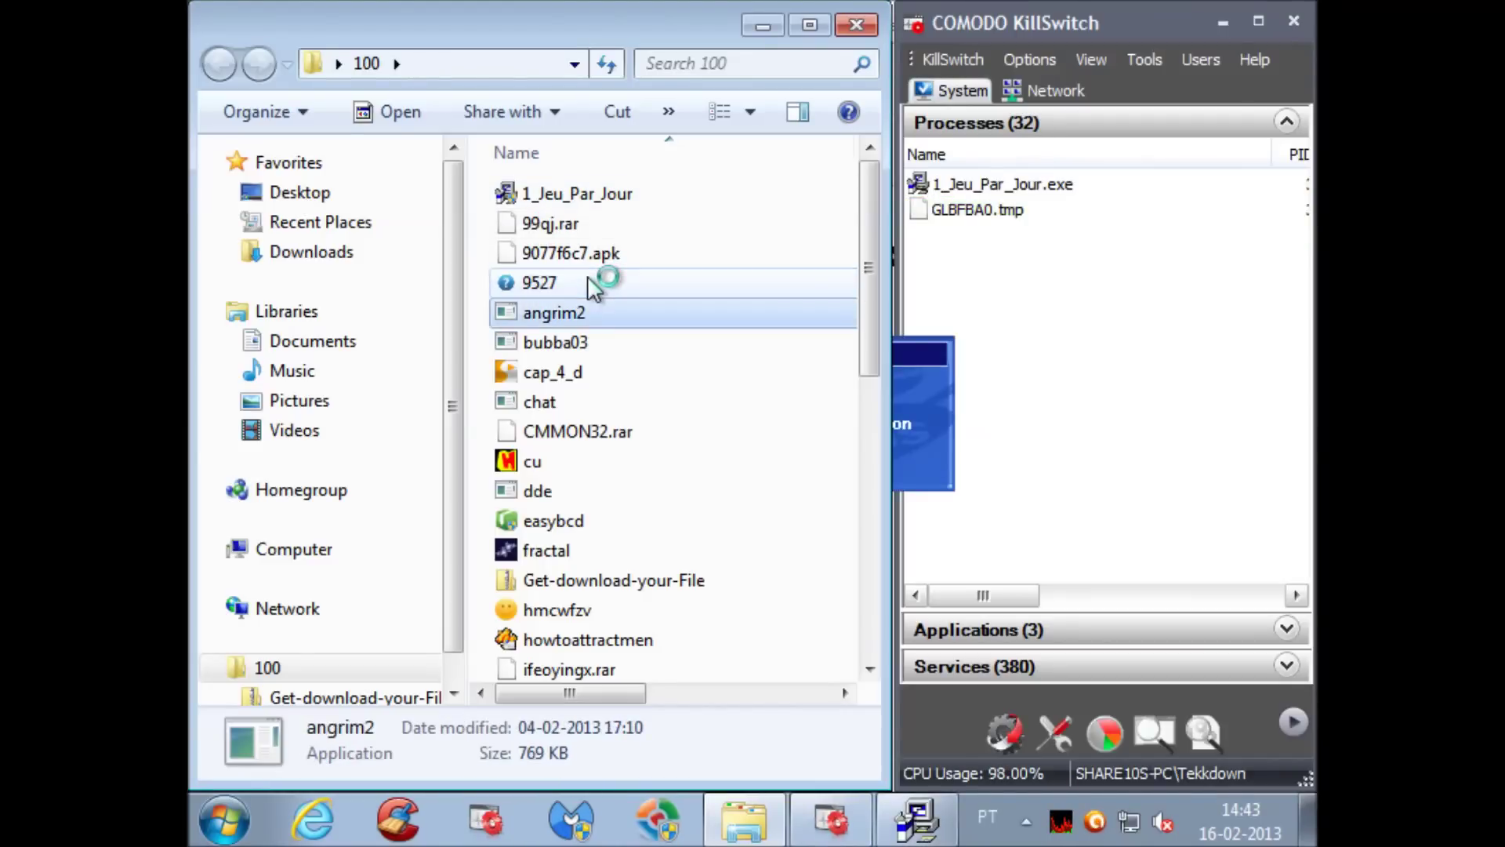
pyautogui.press('Down')
pyautogui.press('Down')
pyautogui.press('Down')
pyautogui.press('Down')
pyautogui.press('Down')
pyautogui.press('Down')
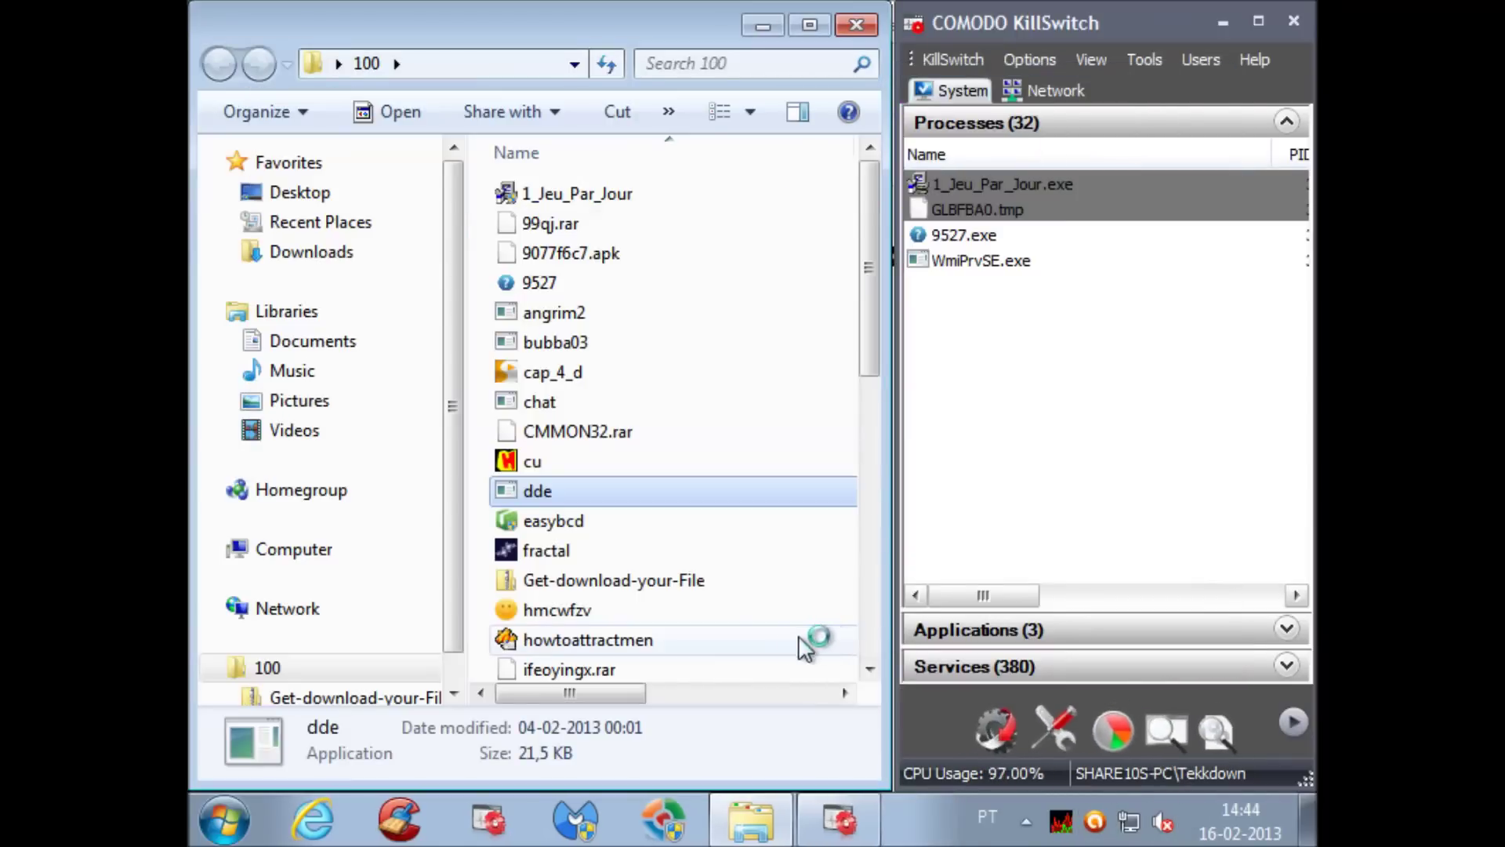
pyautogui.click(655, 522)
pyautogui.click(632, 552)
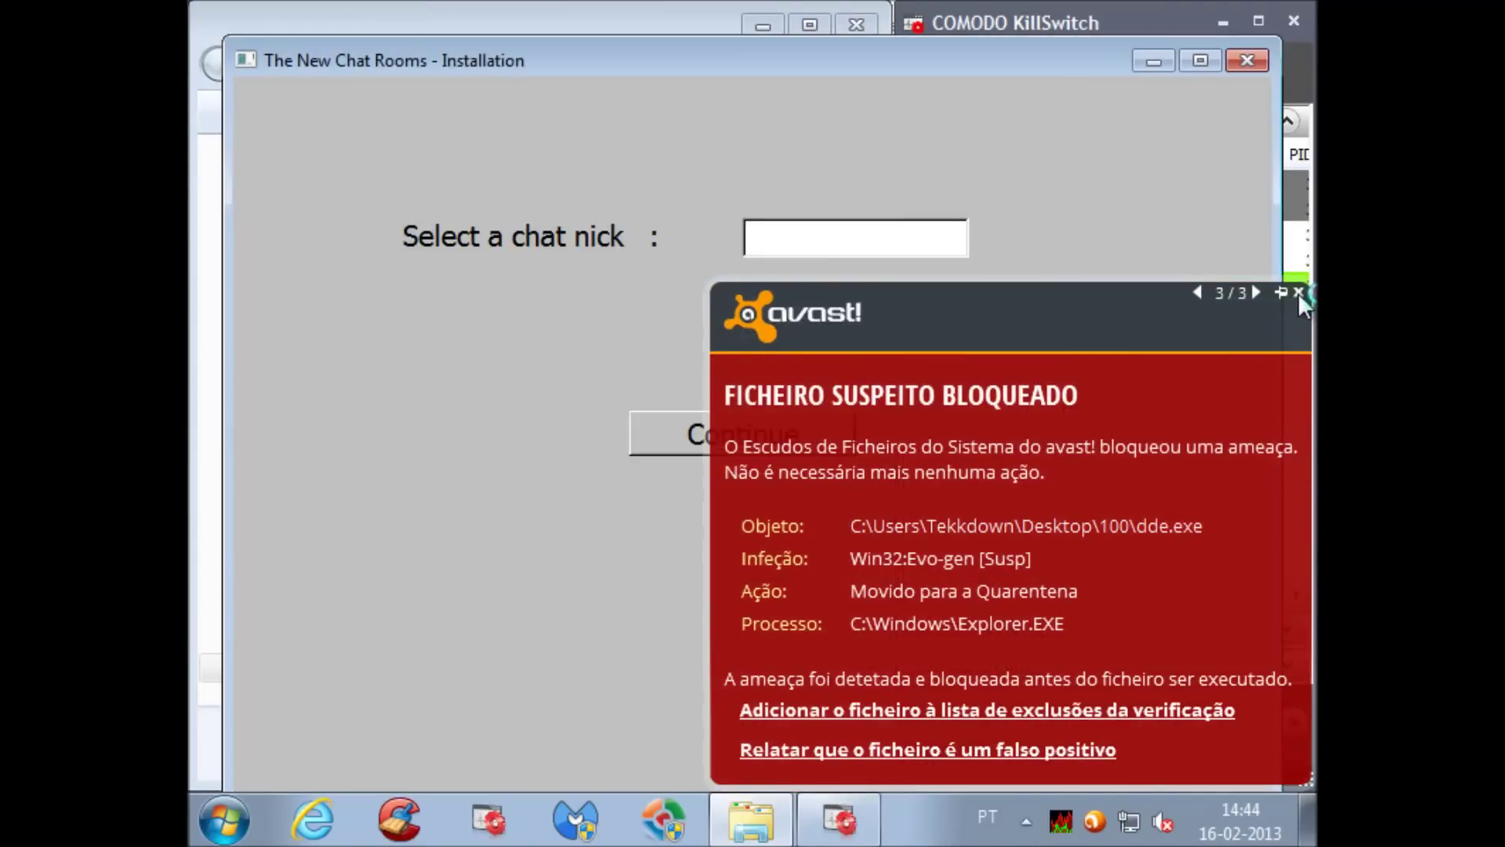
# Clear away the avast! alert and the cap_4_d window, and continue The New Chat Rooms installation with the chat nick qwr.
pyautogui.click(1298, 292)
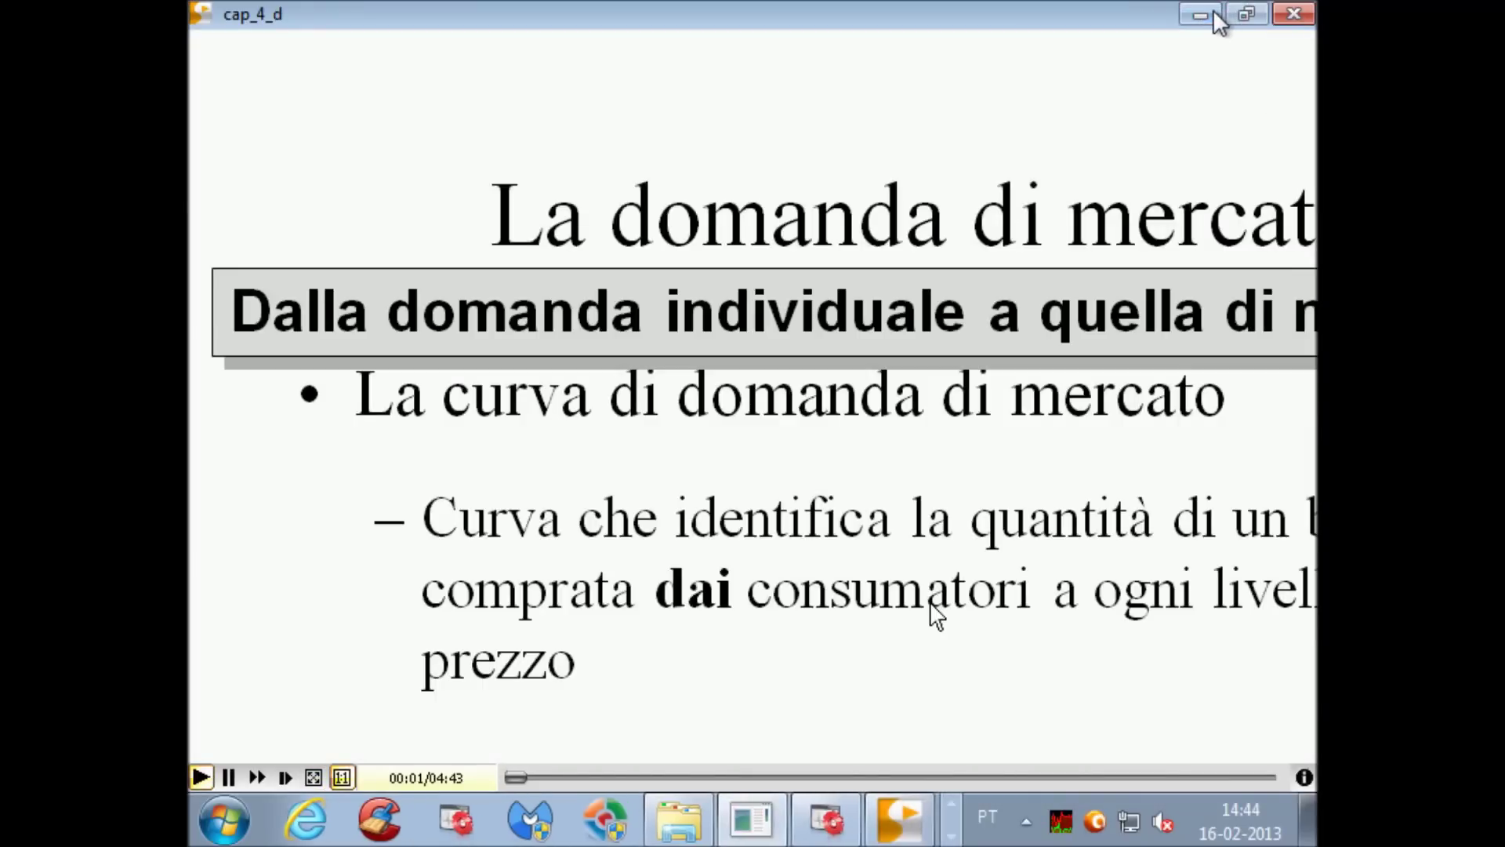
pyautogui.click(1213, 12)
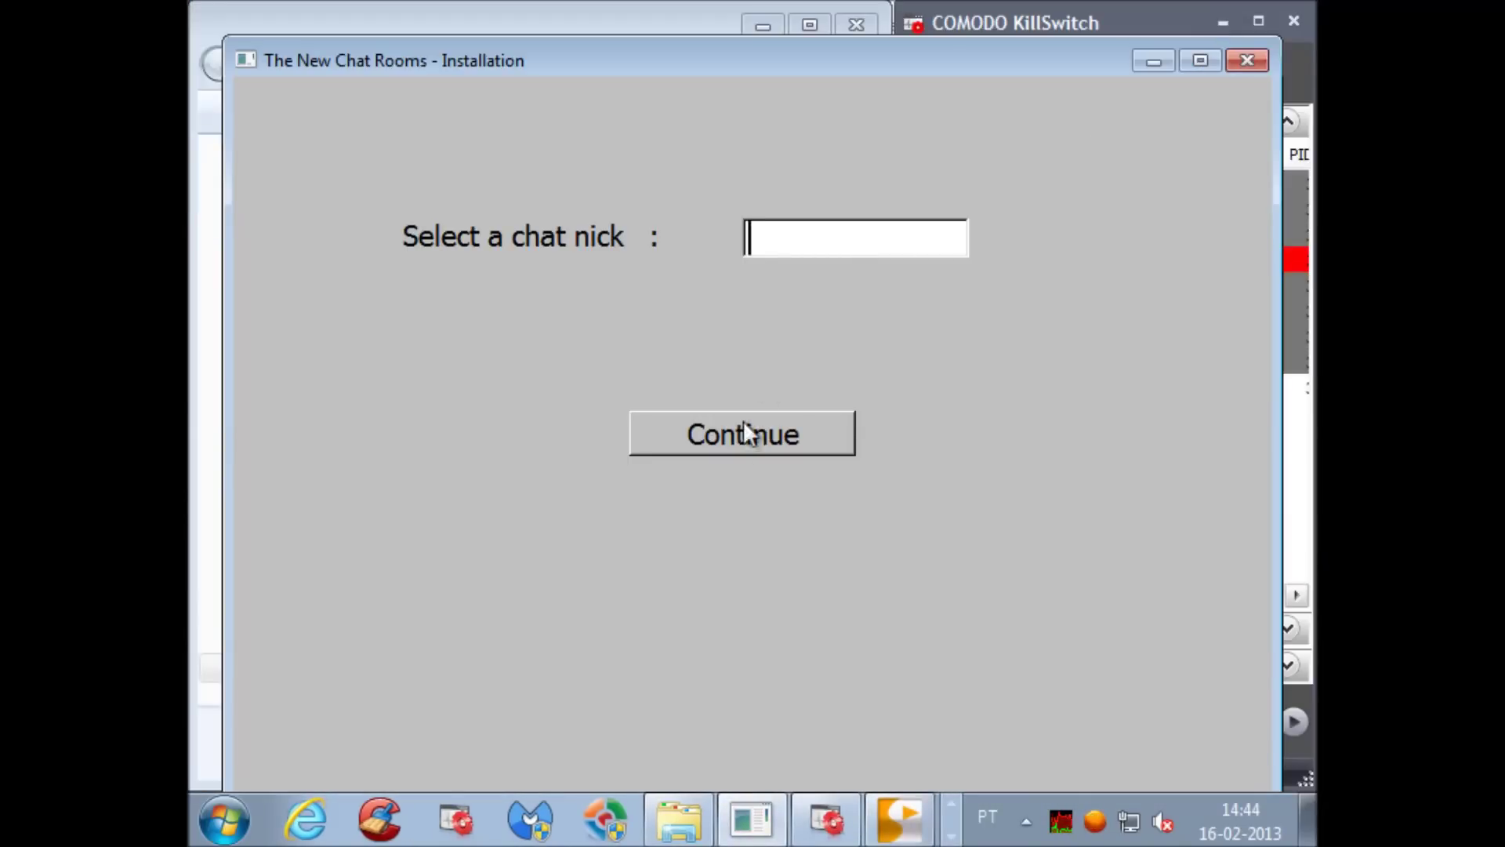
pyautogui.click(755, 449)
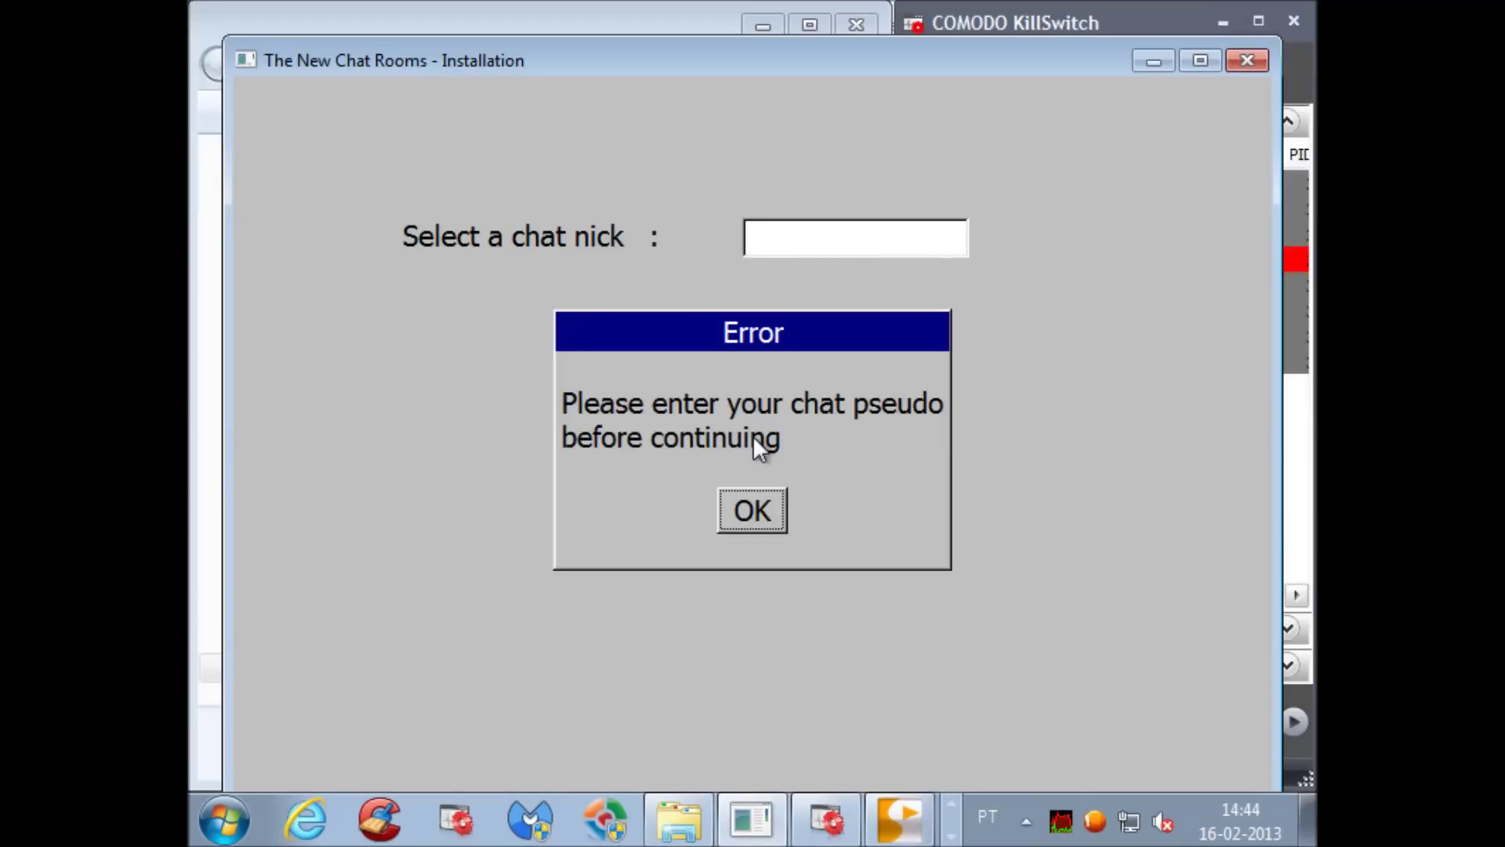
pyautogui.click(741, 521)
pyautogui.click(793, 243)
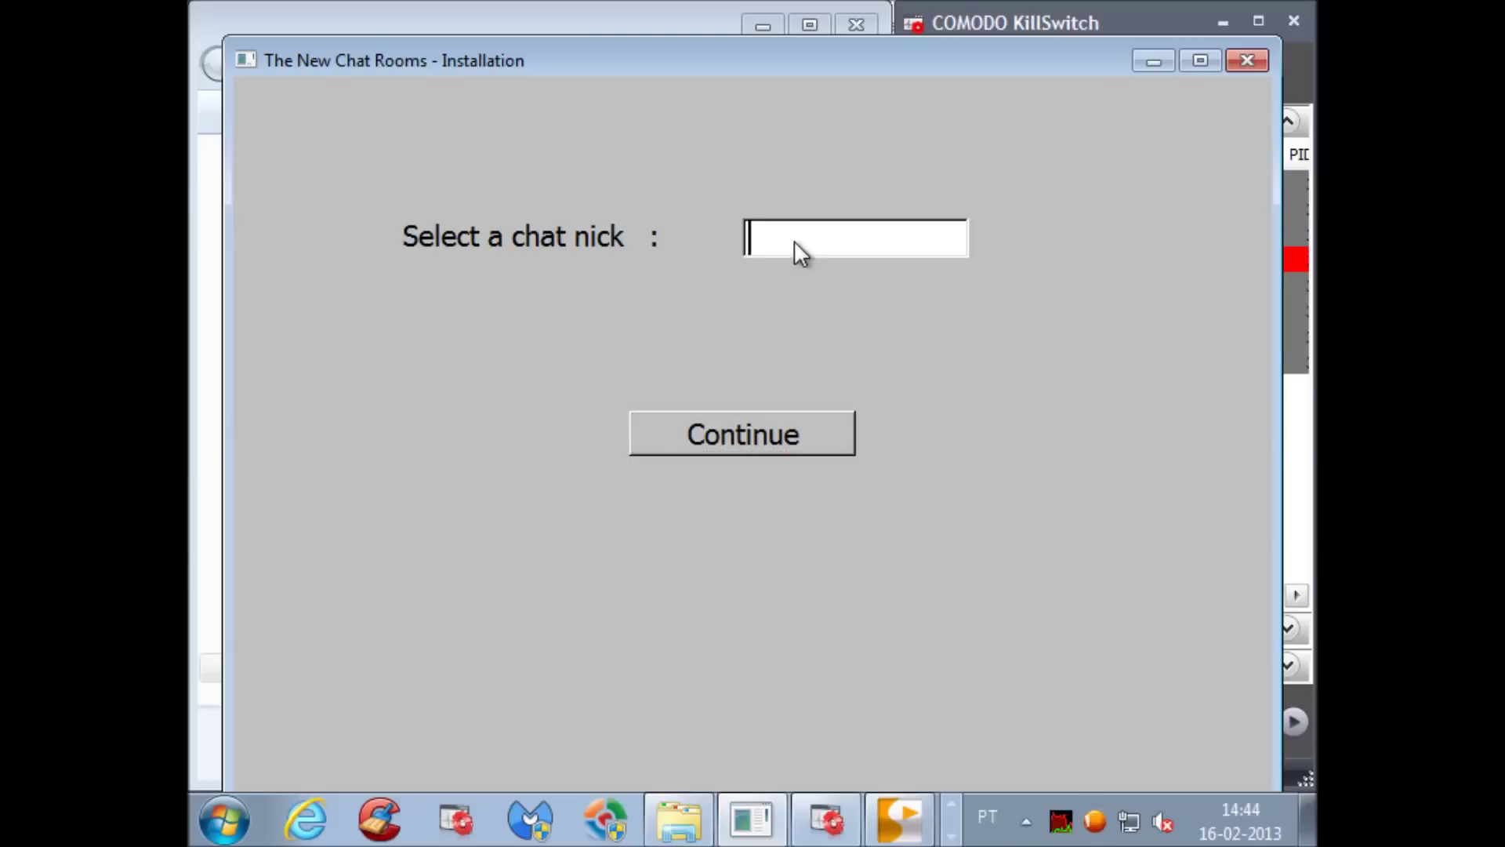
pyautogui.write('qwr')
pyautogui.click(775, 430)
pyautogui.click(752, 631)
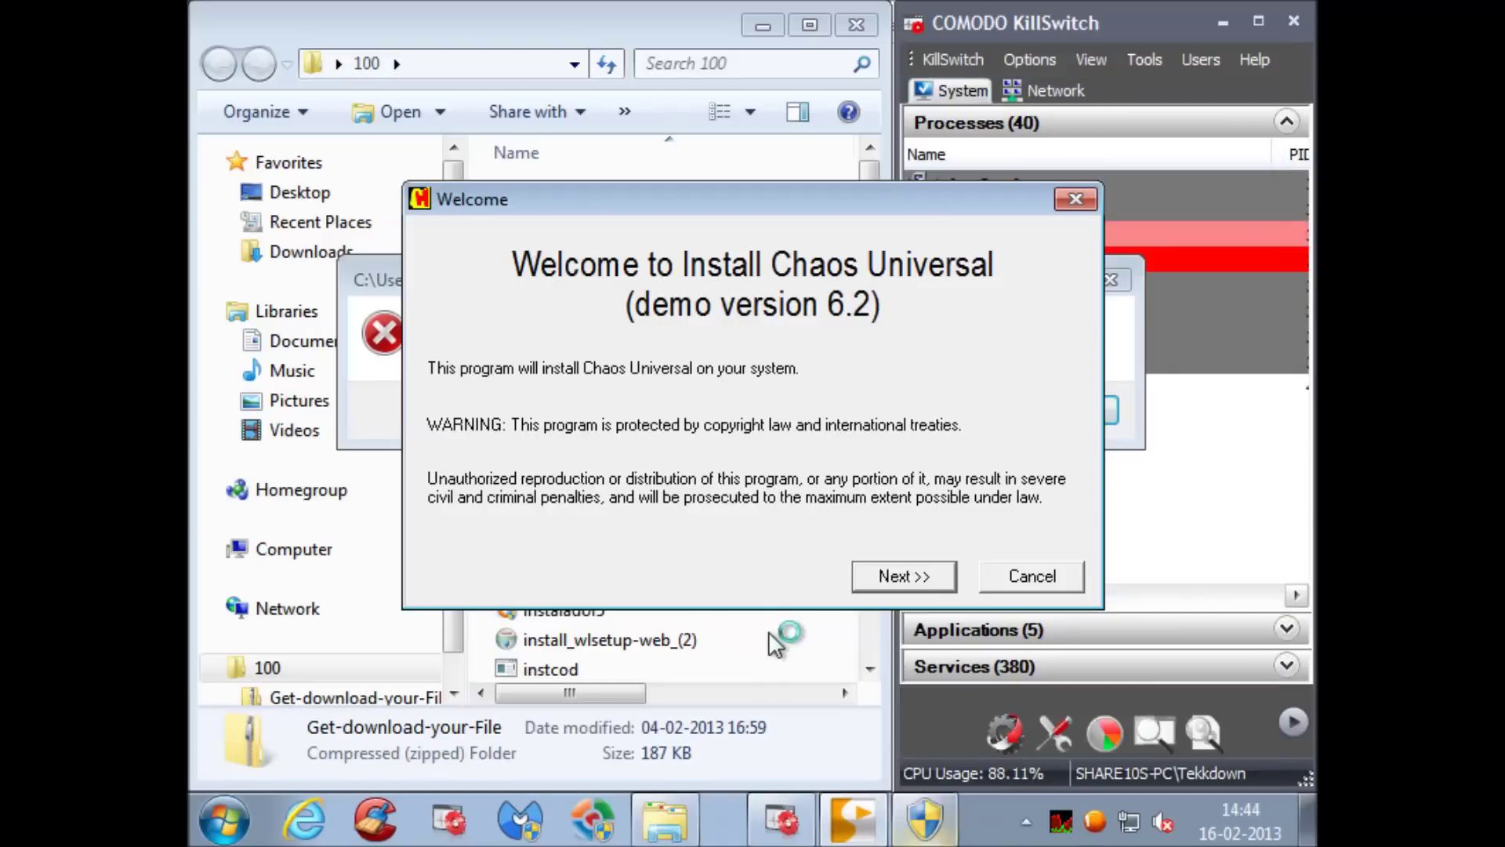
# Complete the Chaos Universal demo installation, dismissing the error dialog behind it and approving the pending User Account Control request.
pyautogui.click(924, 577)
pyautogui.click(923, 576)
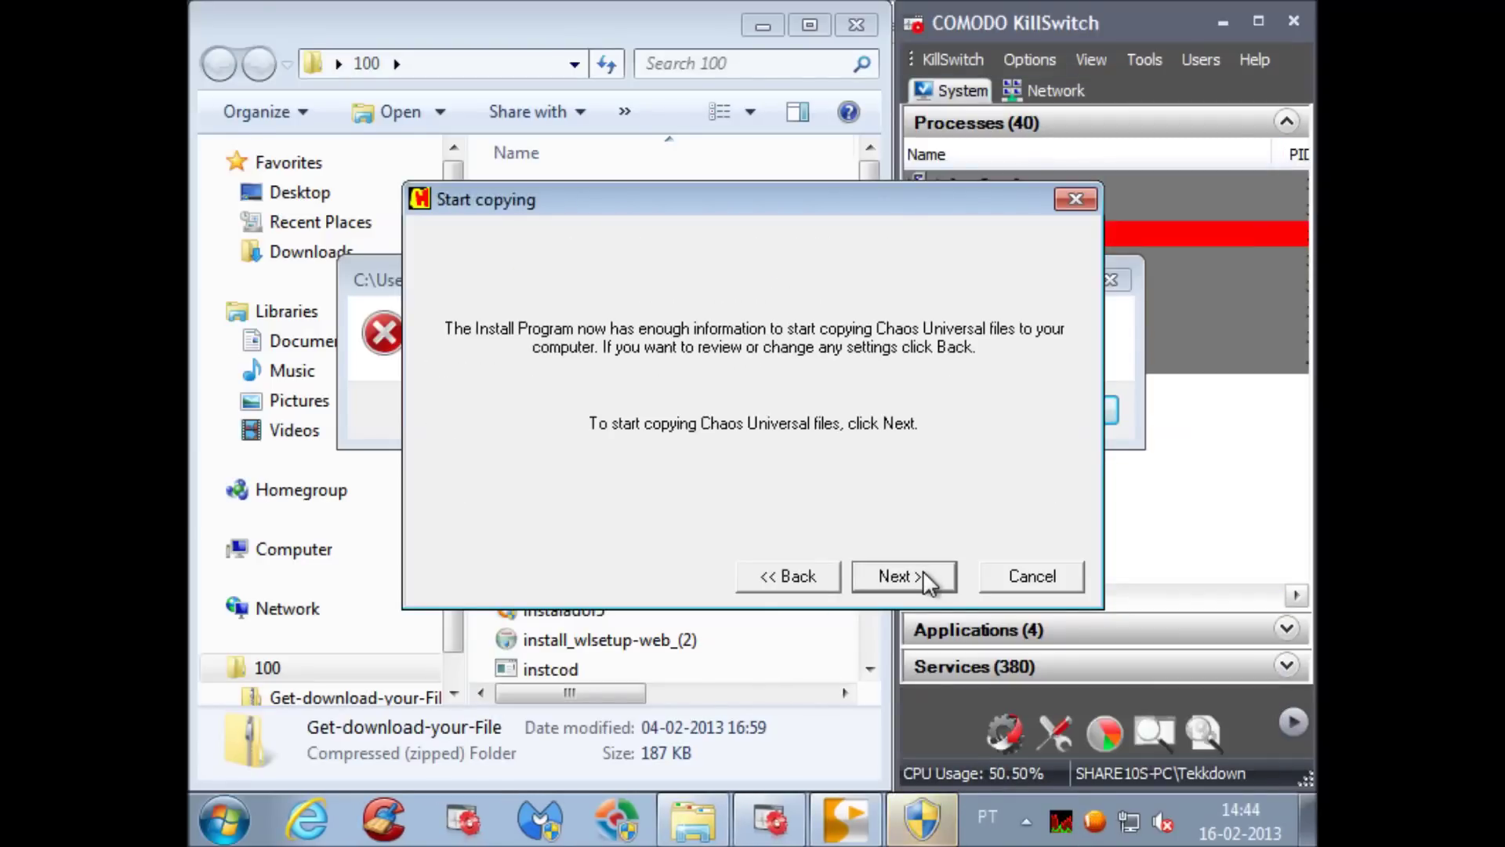
pyautogui.click(924, 577)
pyautogui.click(1063, 409)
pyautogui.click(1063, 414)
pyautogui.click(1085, 412)
pyautogui.click(925, 819)
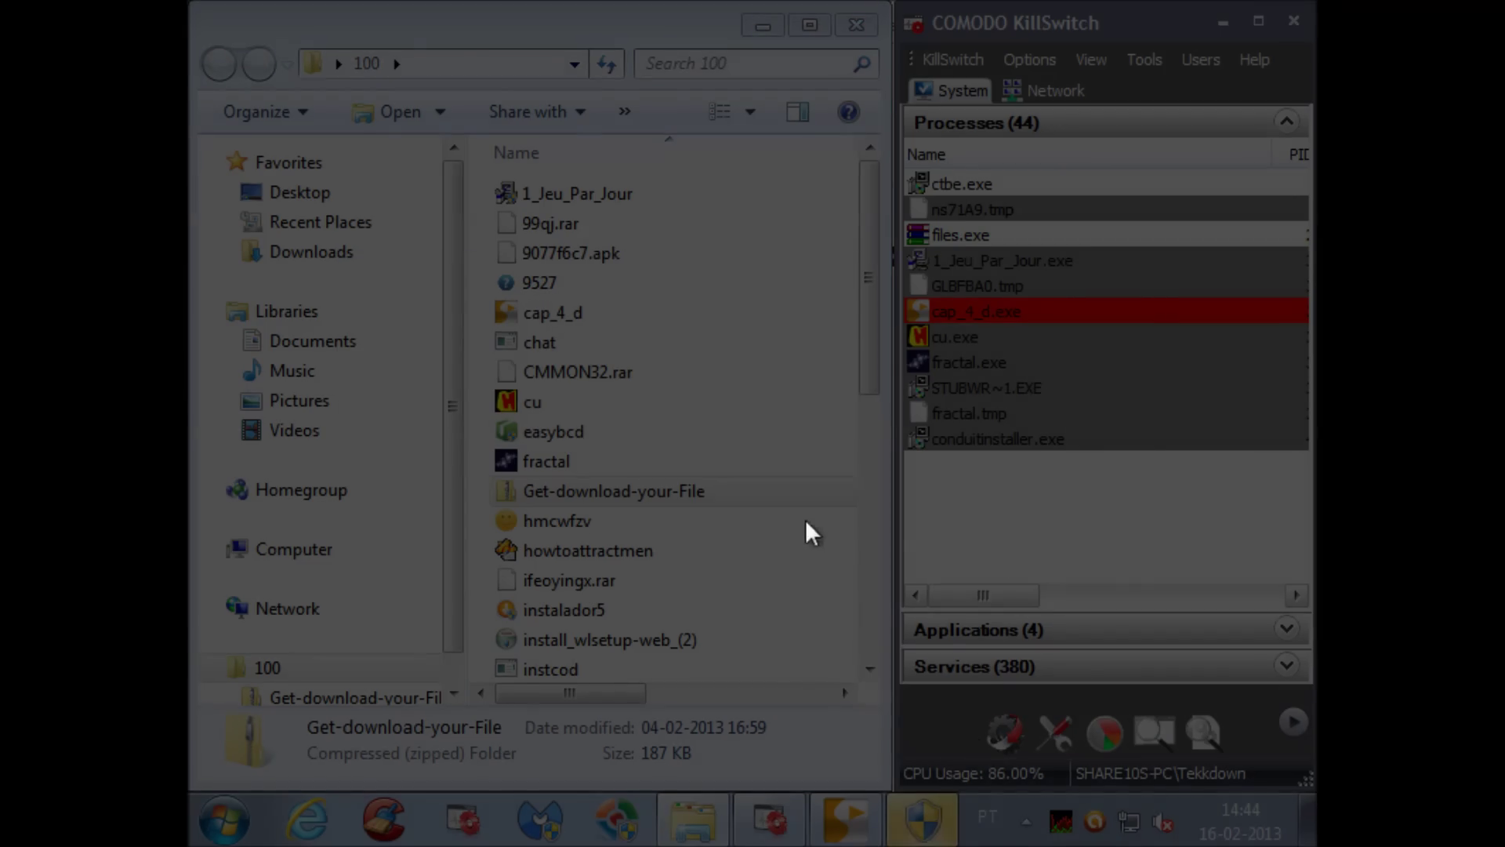
pyautogui.click(872, 436)
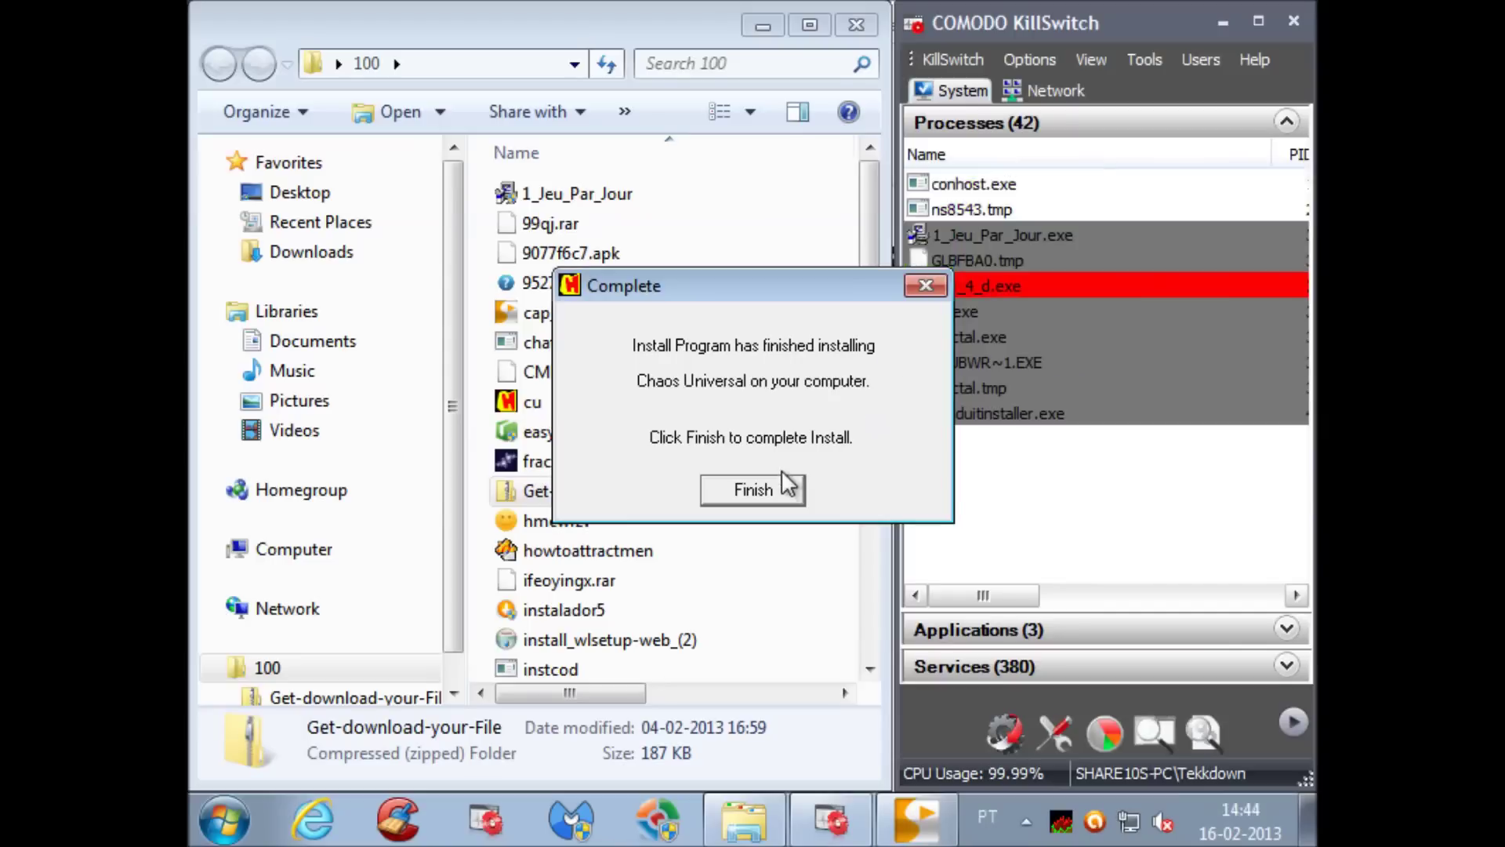
pyautogui.click(752, 490)
# Run the next samples further down folder 100, from howtoattractmen through instalador5.
pyautogui.moveTo(868, 369); pyautogui.dragTo(745, 437)
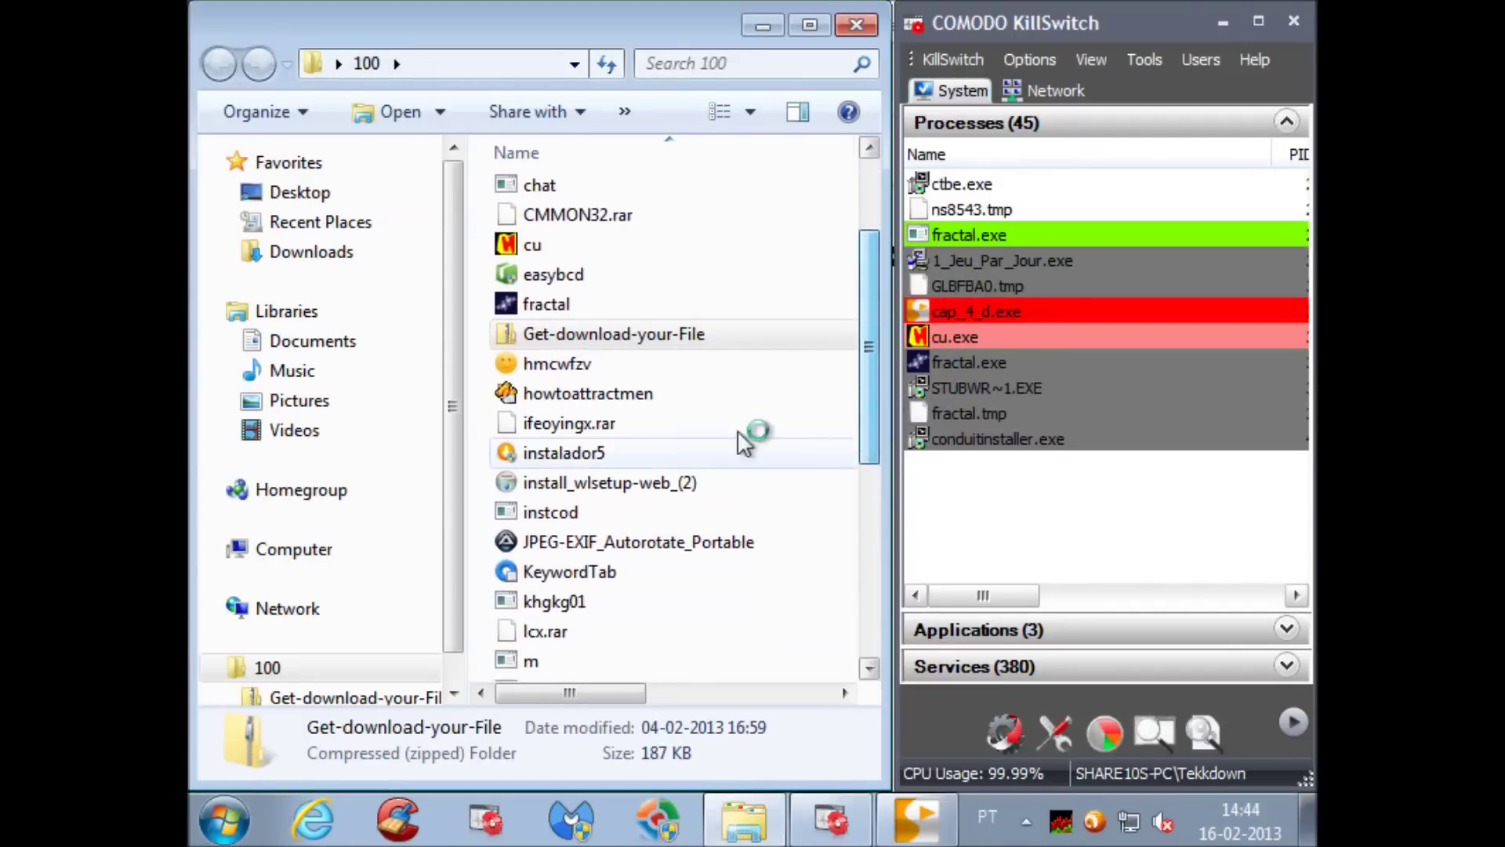
pyautogui.click(627, 396)
pyautogui.press('Down')
pyautogui.press('Down')
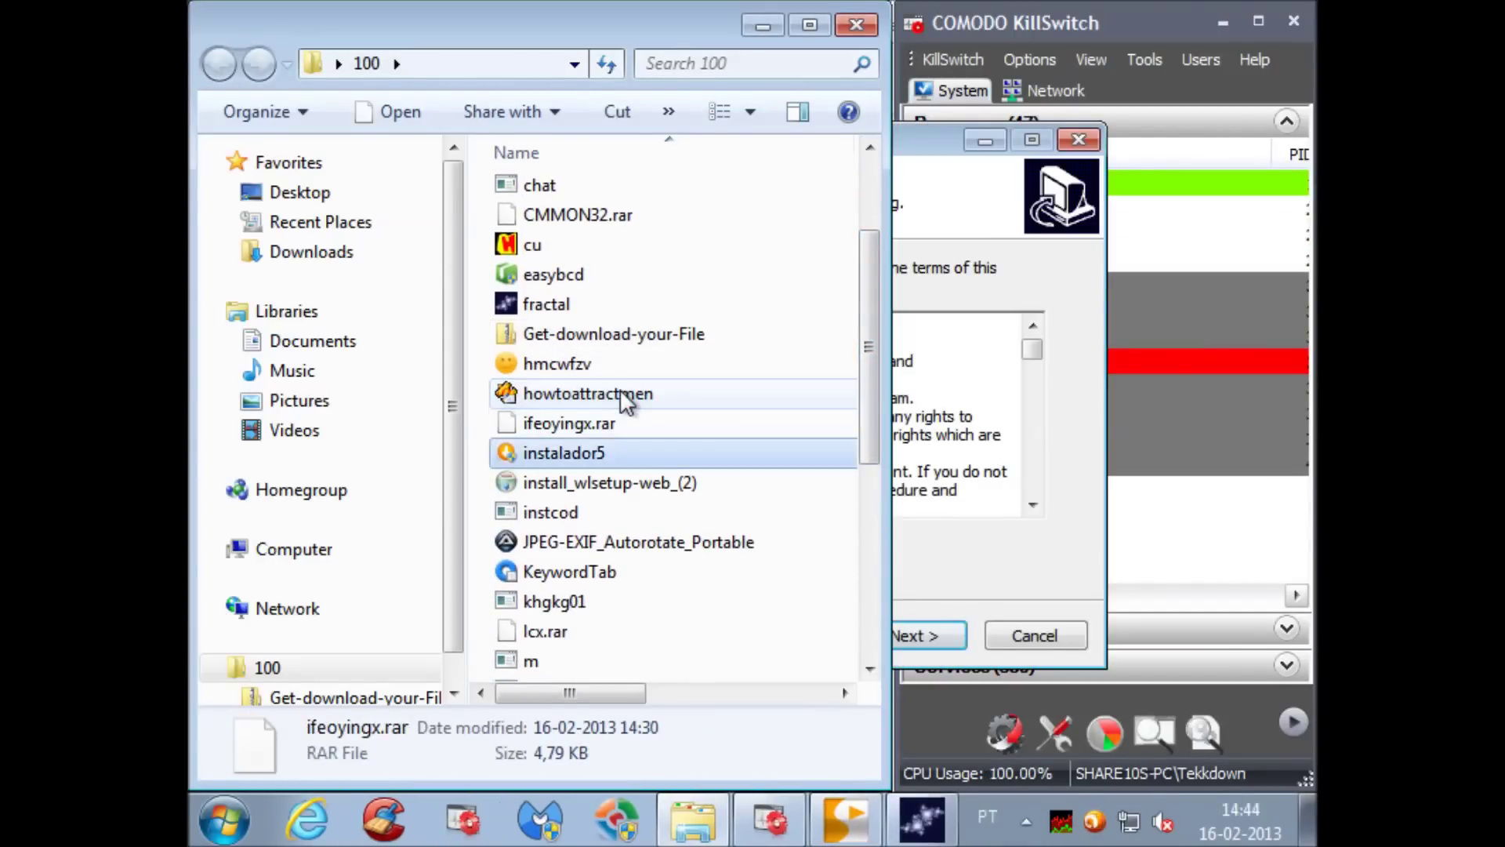
# Proceed through the fractal setup, closing the blank browser window and the Program Compatibility Assistant dialogs for cu.exe.
pyautogui.click(918, 640)
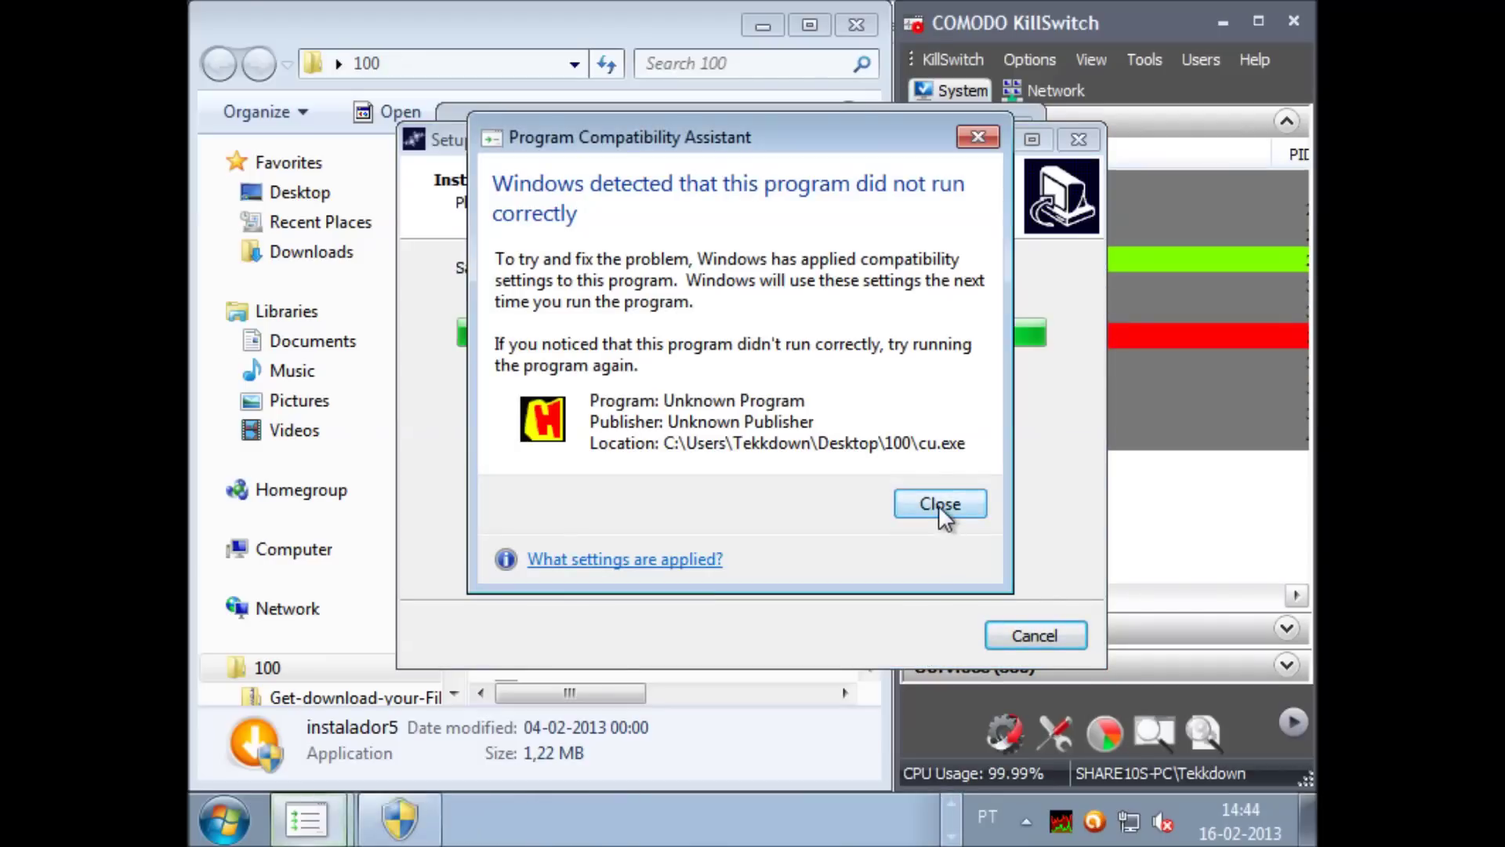
pyautogui.click(938, 505)
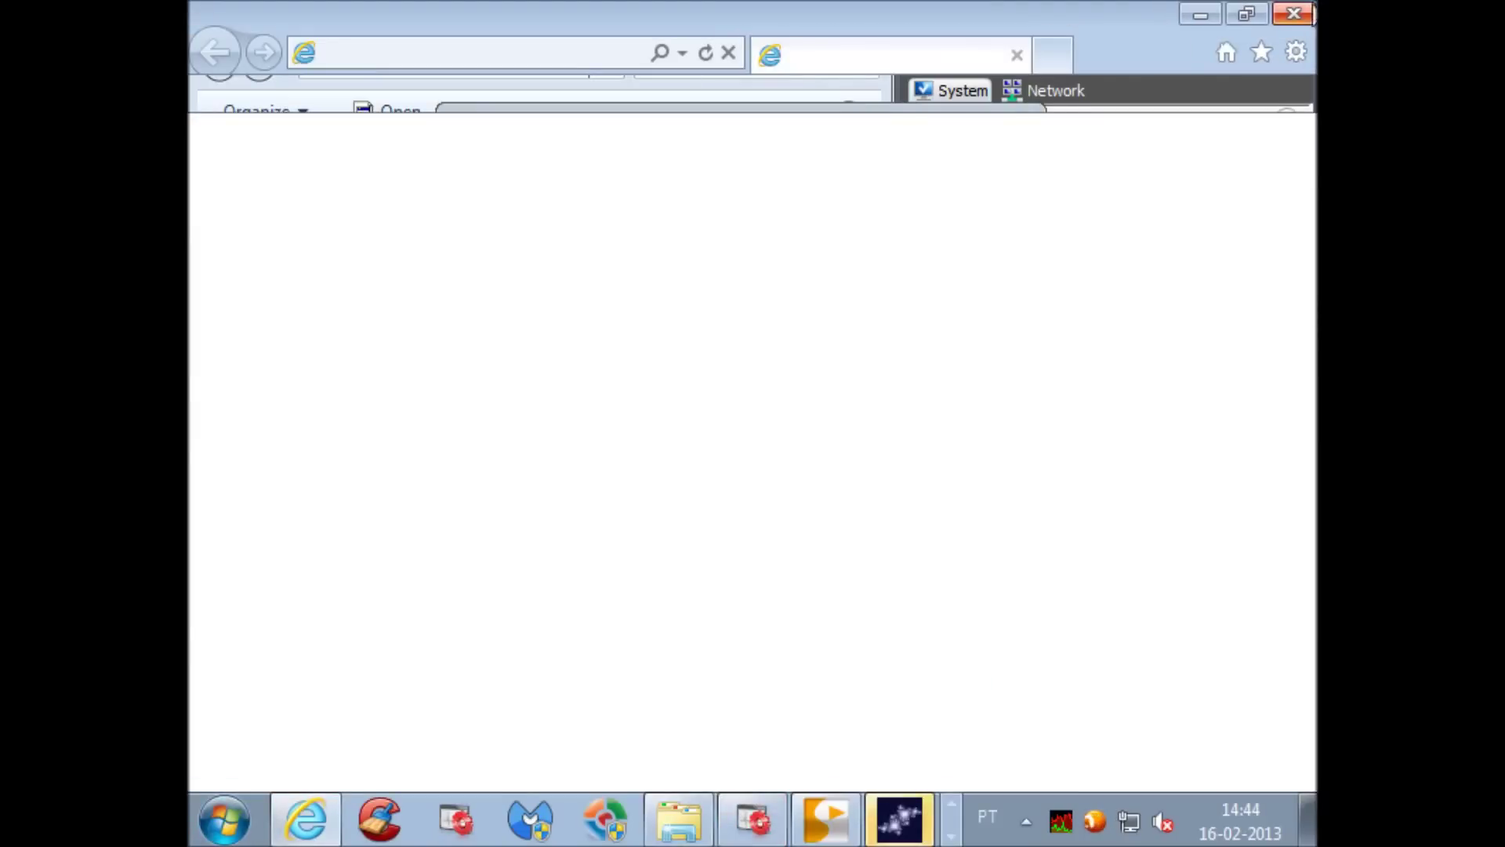
pyautogui.click(1294, 13)
pyautogui.click(955, 627)
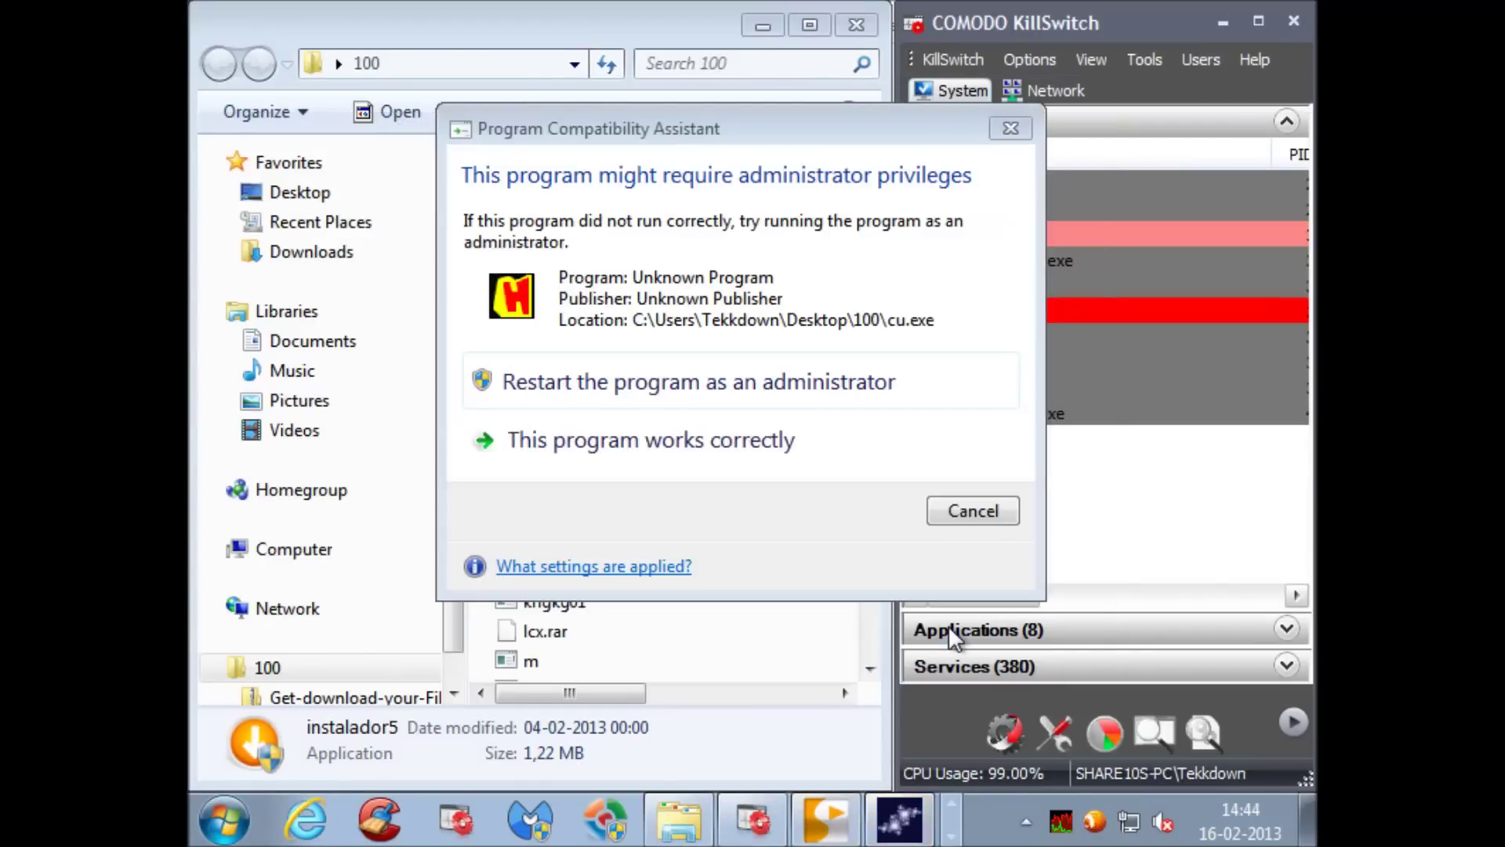
pyautogui.click(955, 506)
# Close the Fractal Dragon Screen Saver Settings dialog and the cap_4_d presentation window.
pyautogui.doubleClick(839, 455)
pyautogui.click(780, 470)
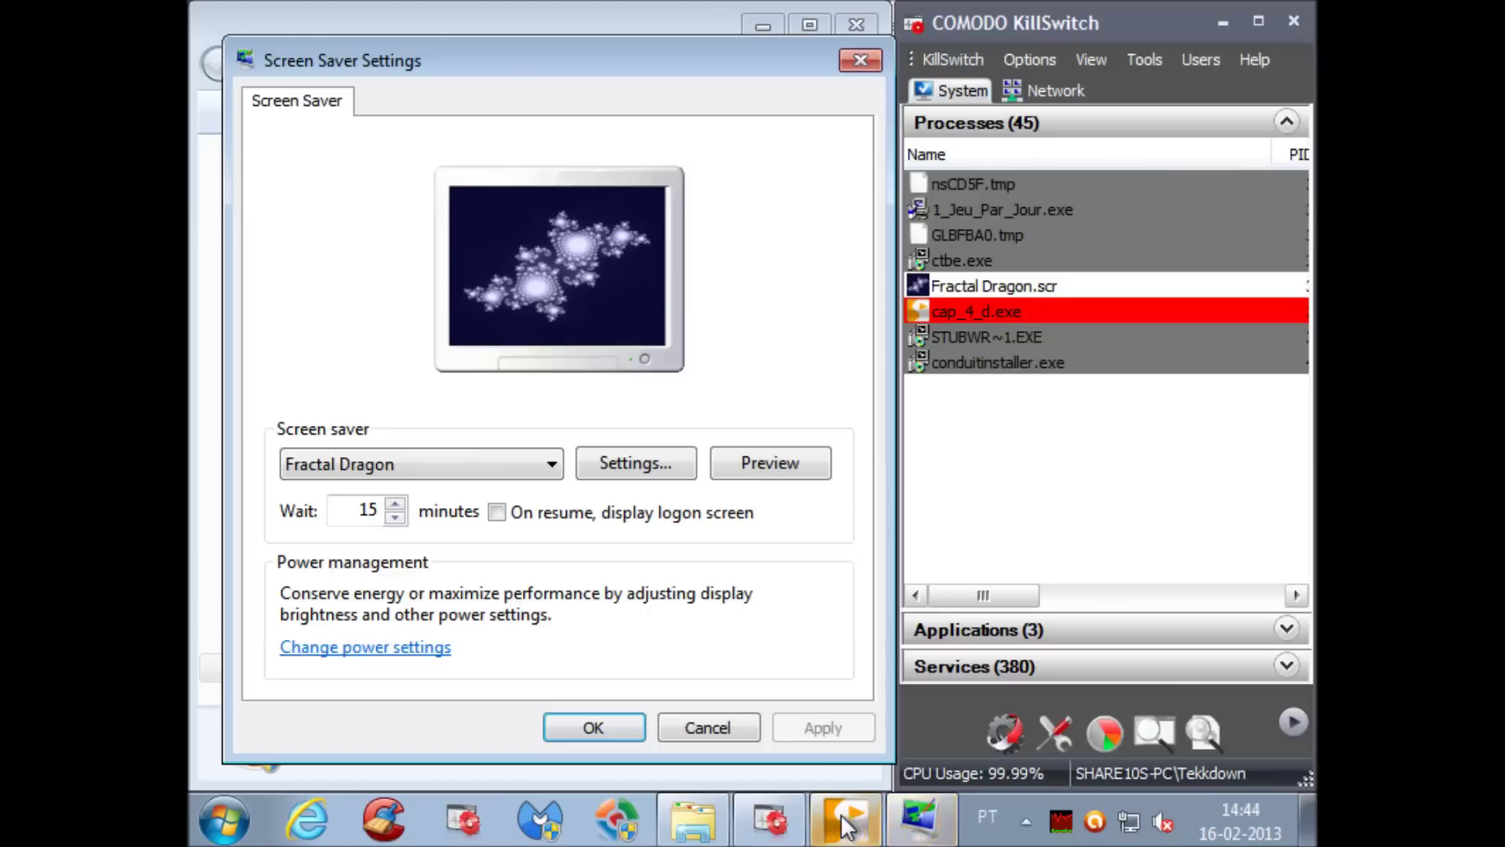
pyautogui.click(860, 60)
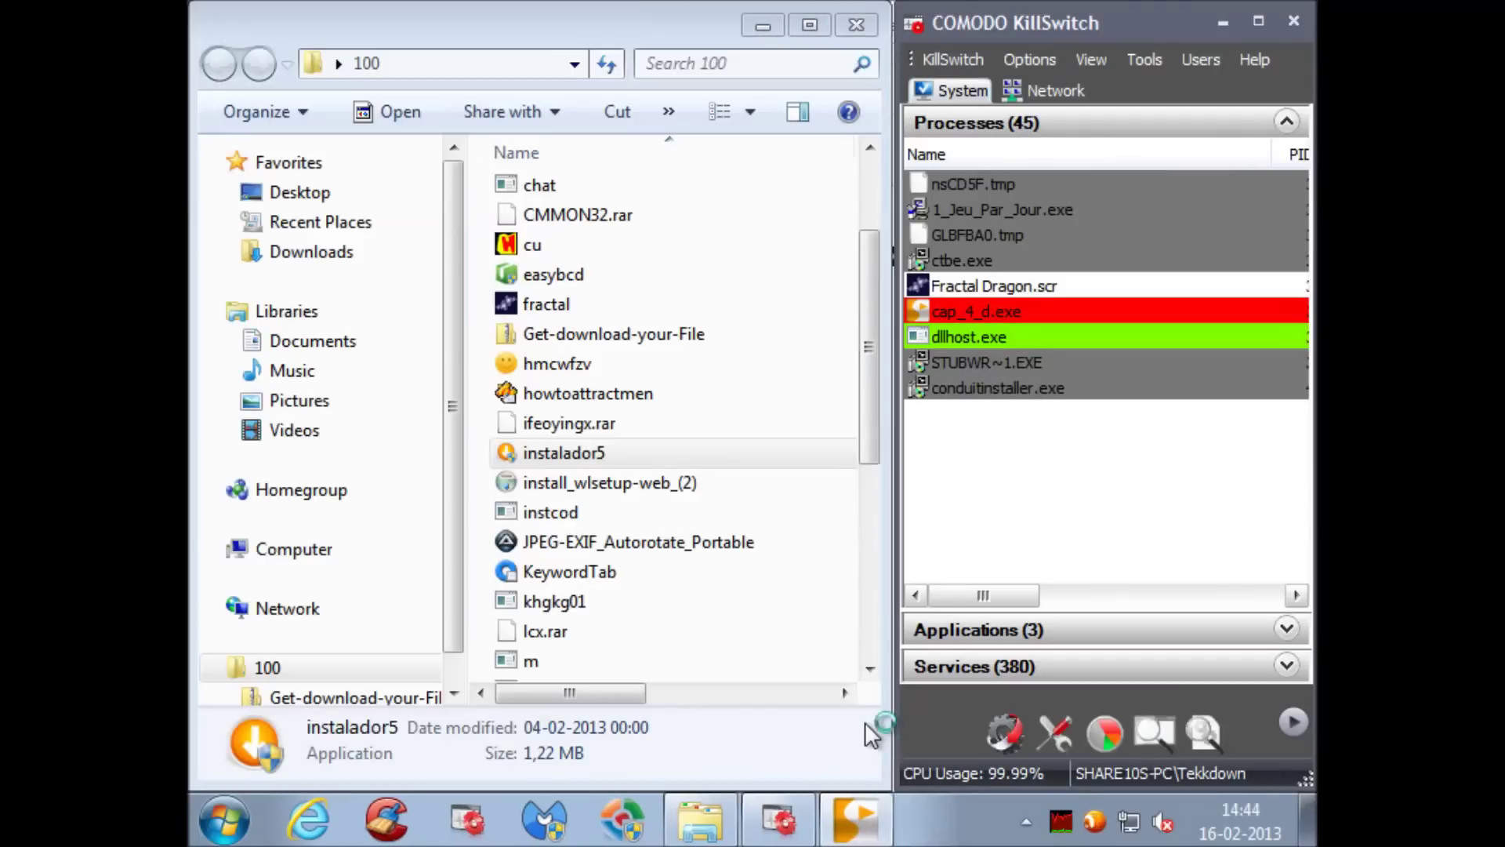
pyautogui.click(919, 823)
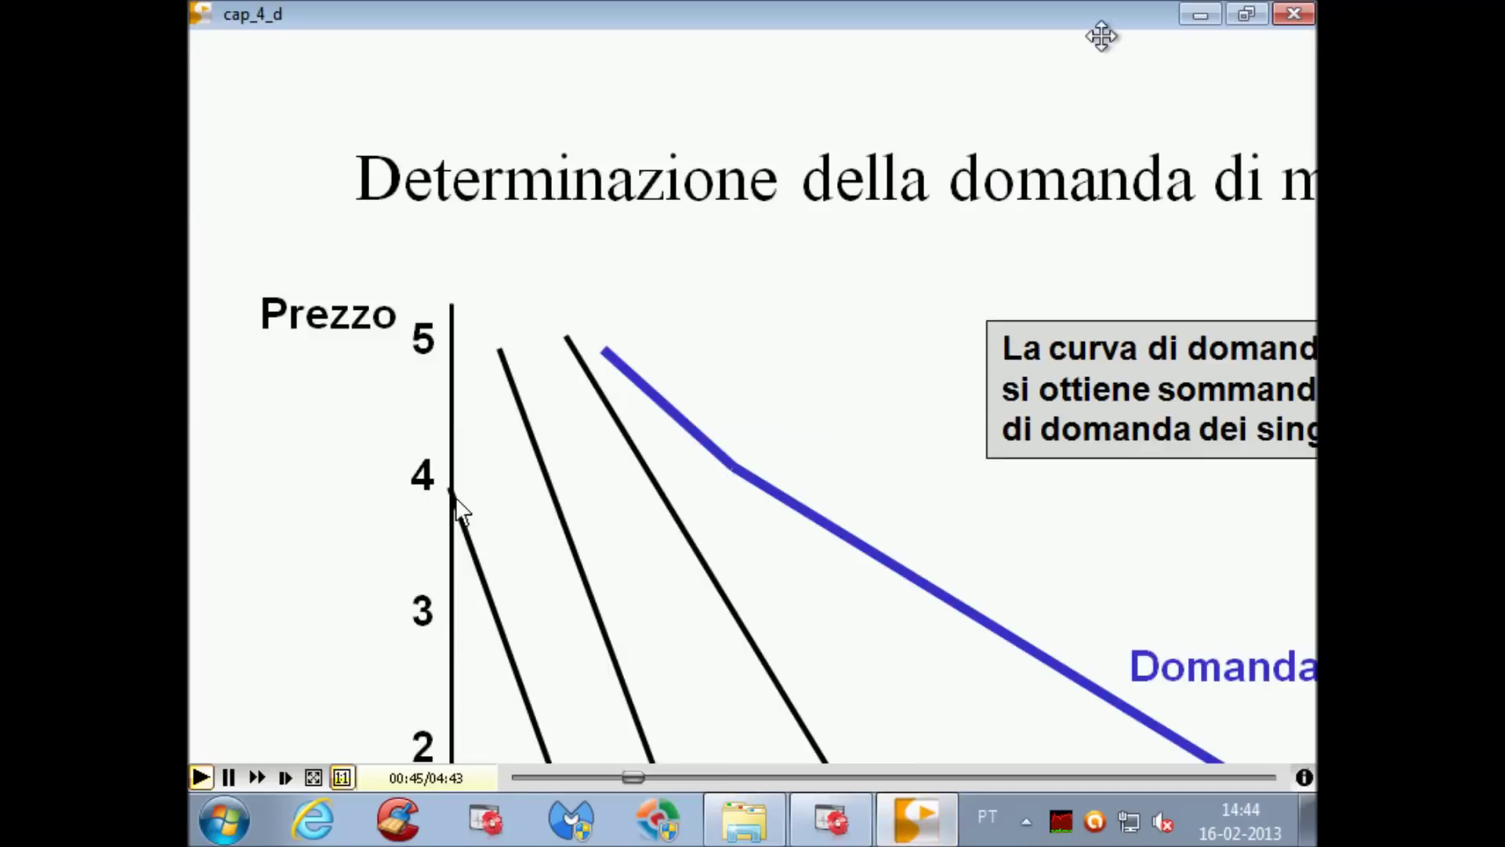
pyautogui.click(1290, 12)
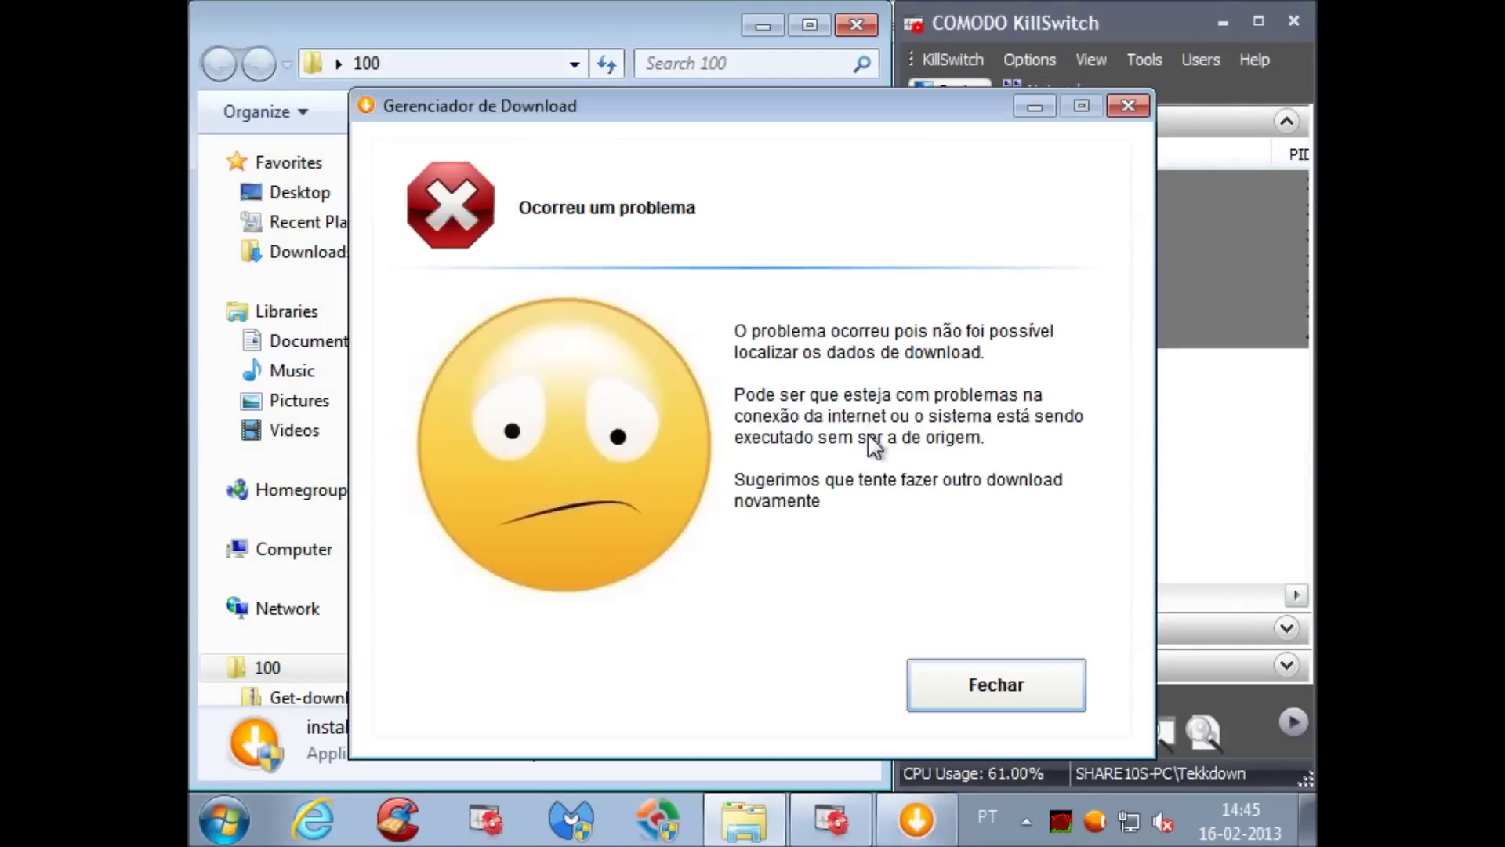
# Close the Gerenciador de Download problem window, run the khgkg01 sample in folder 100 and dismiss its error dialog.
pyautogui.click(997, 689)
pyautogui.moveTo(877, 424); pyautogui.dragTo(800, 486)
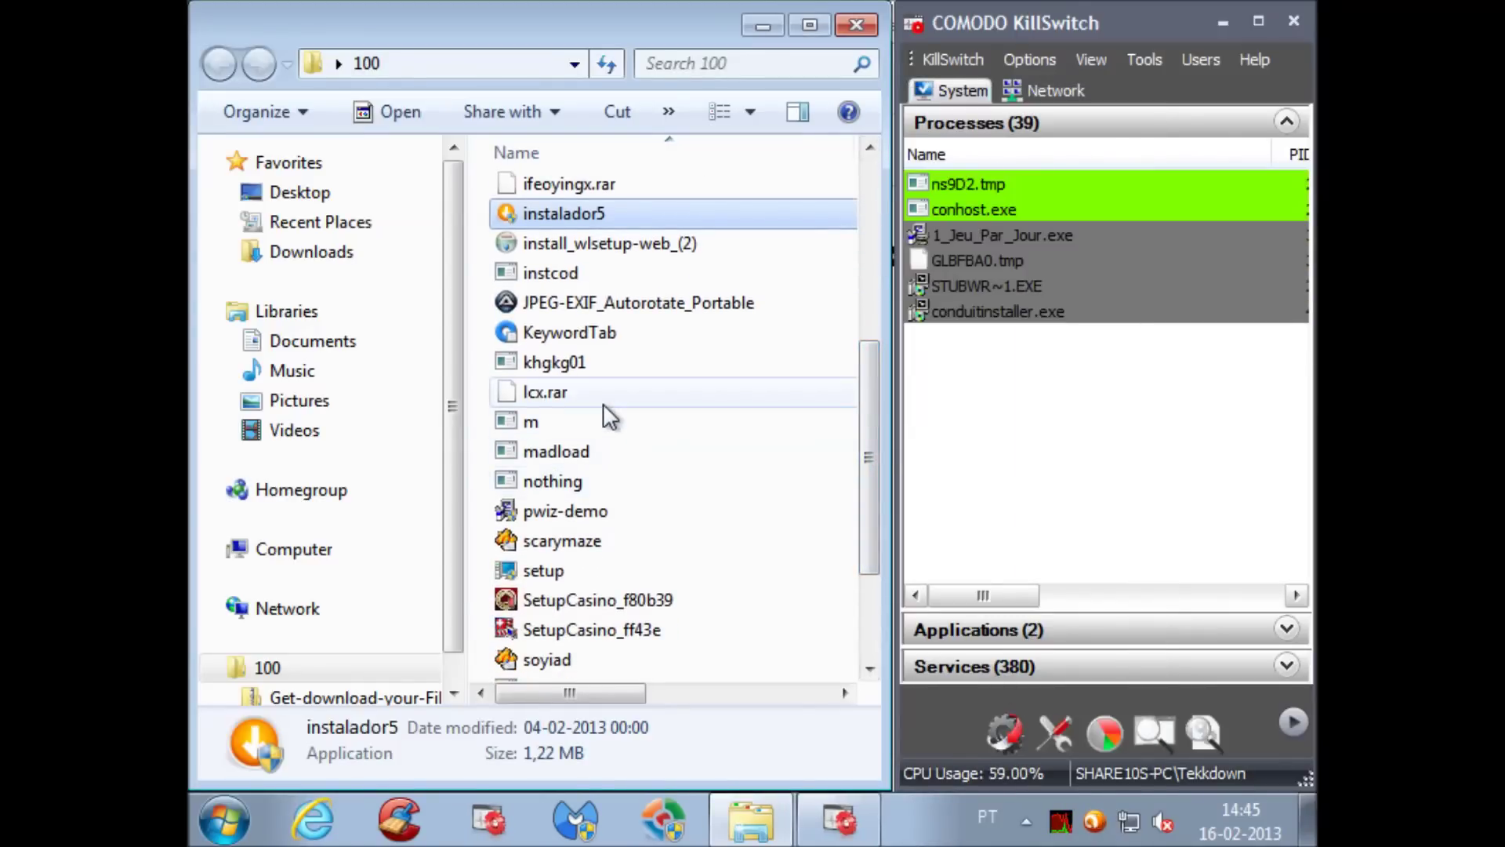
pyautogui.click(868, 455)
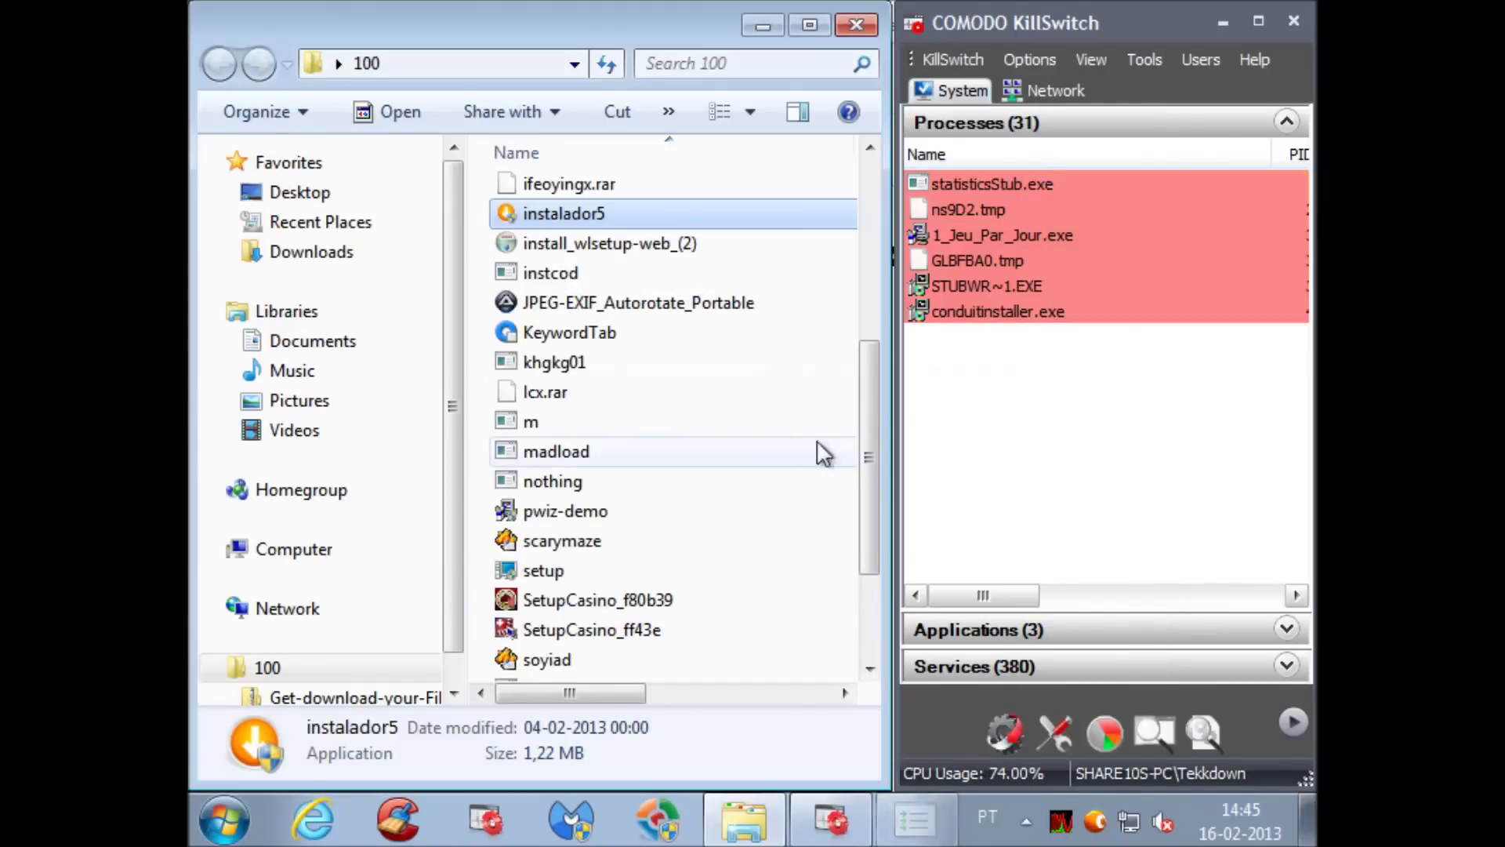
pyautogui.click(657, 373)
pyautogui.doubleClick(657, 373)
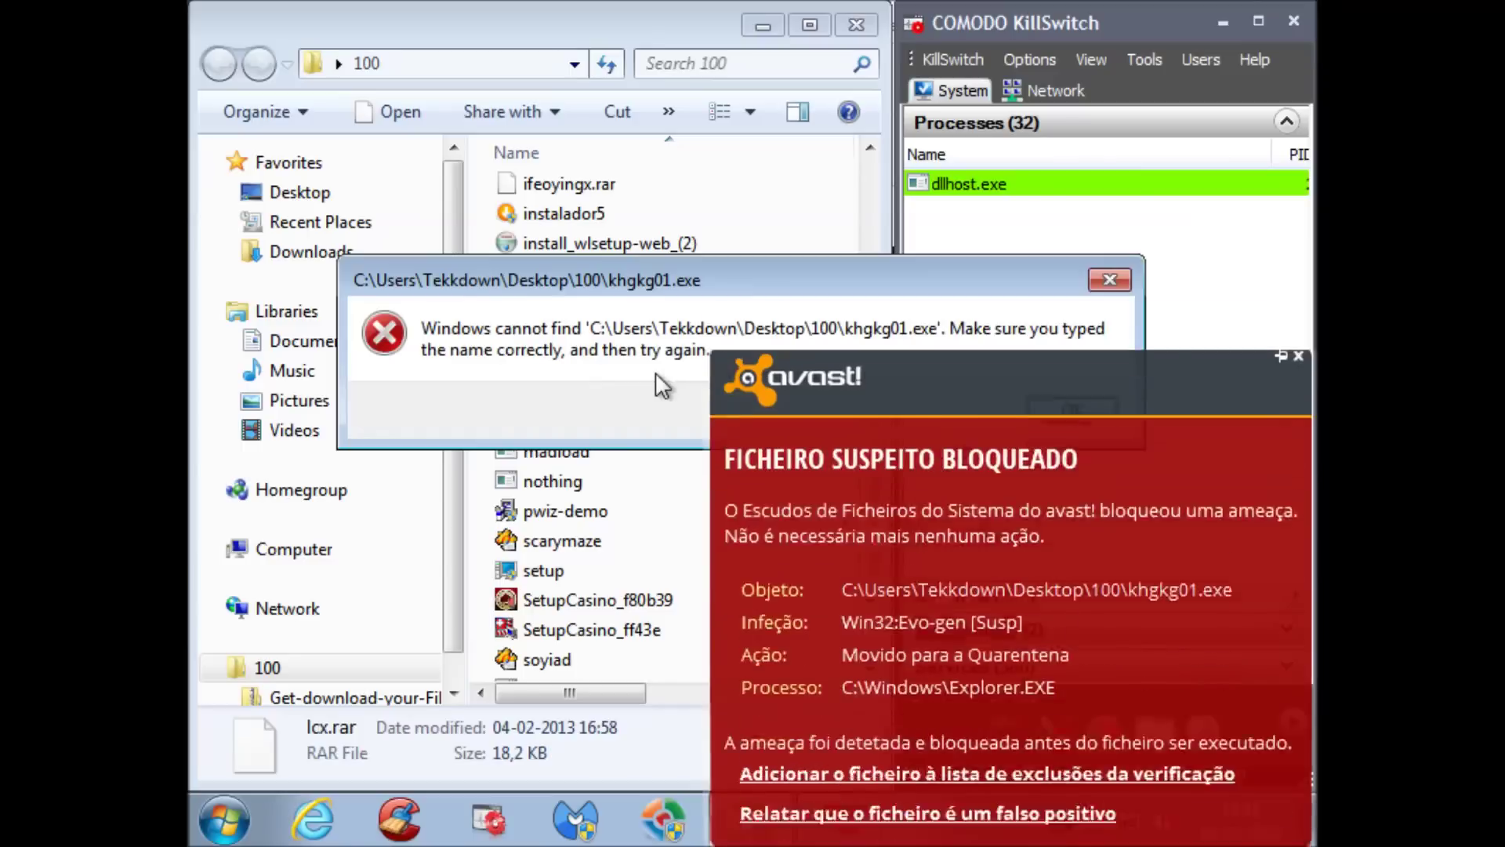
pyautogui.press('Return')
# Run the m and nothing samples in folder 100, dismissing the error dialog for nothing.exe.
pyautogui.press('Down')
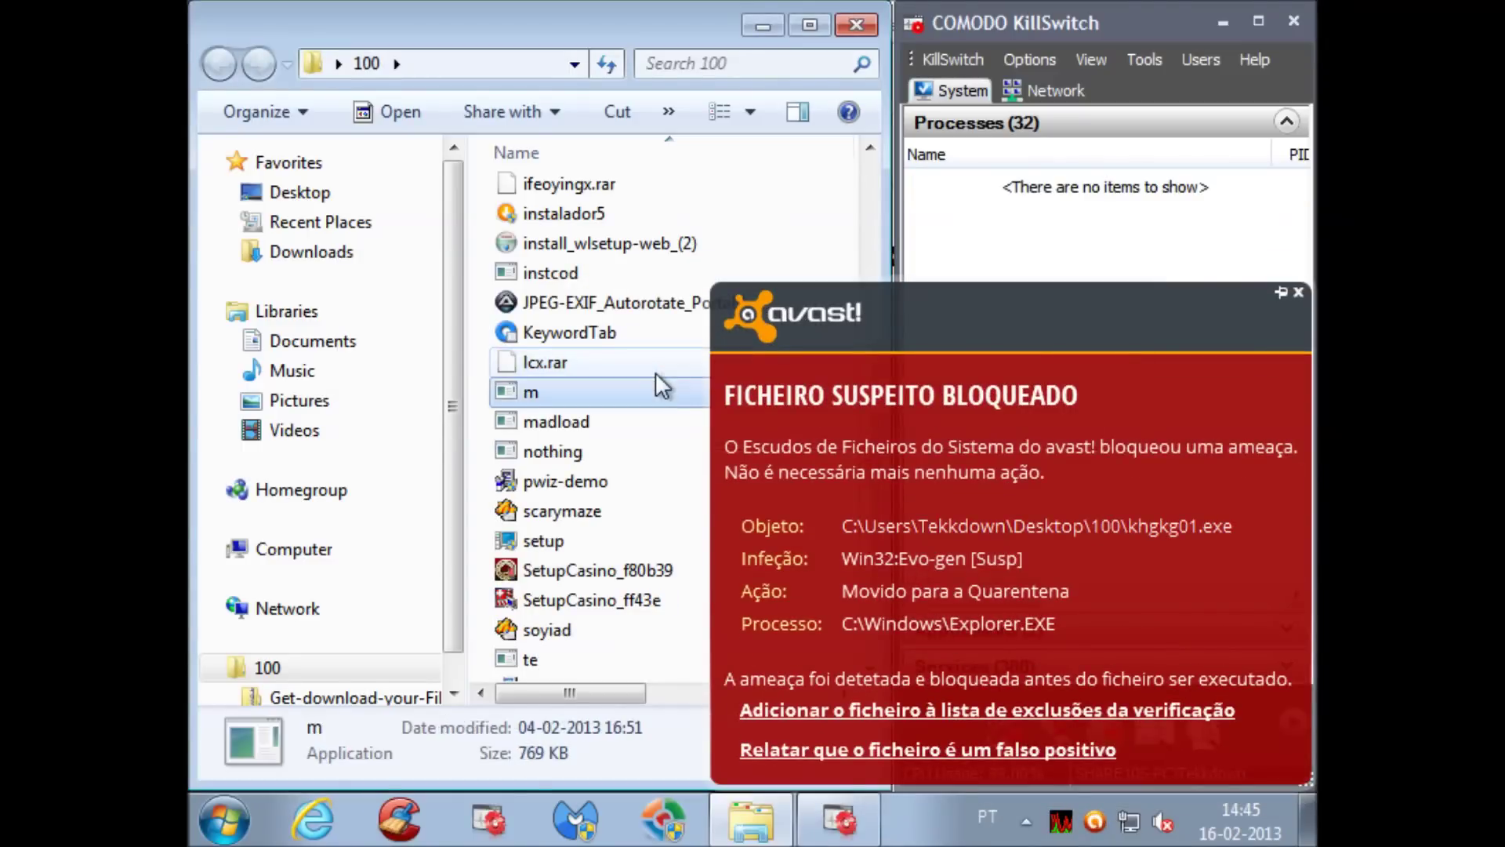
pyautogui.press('Return')
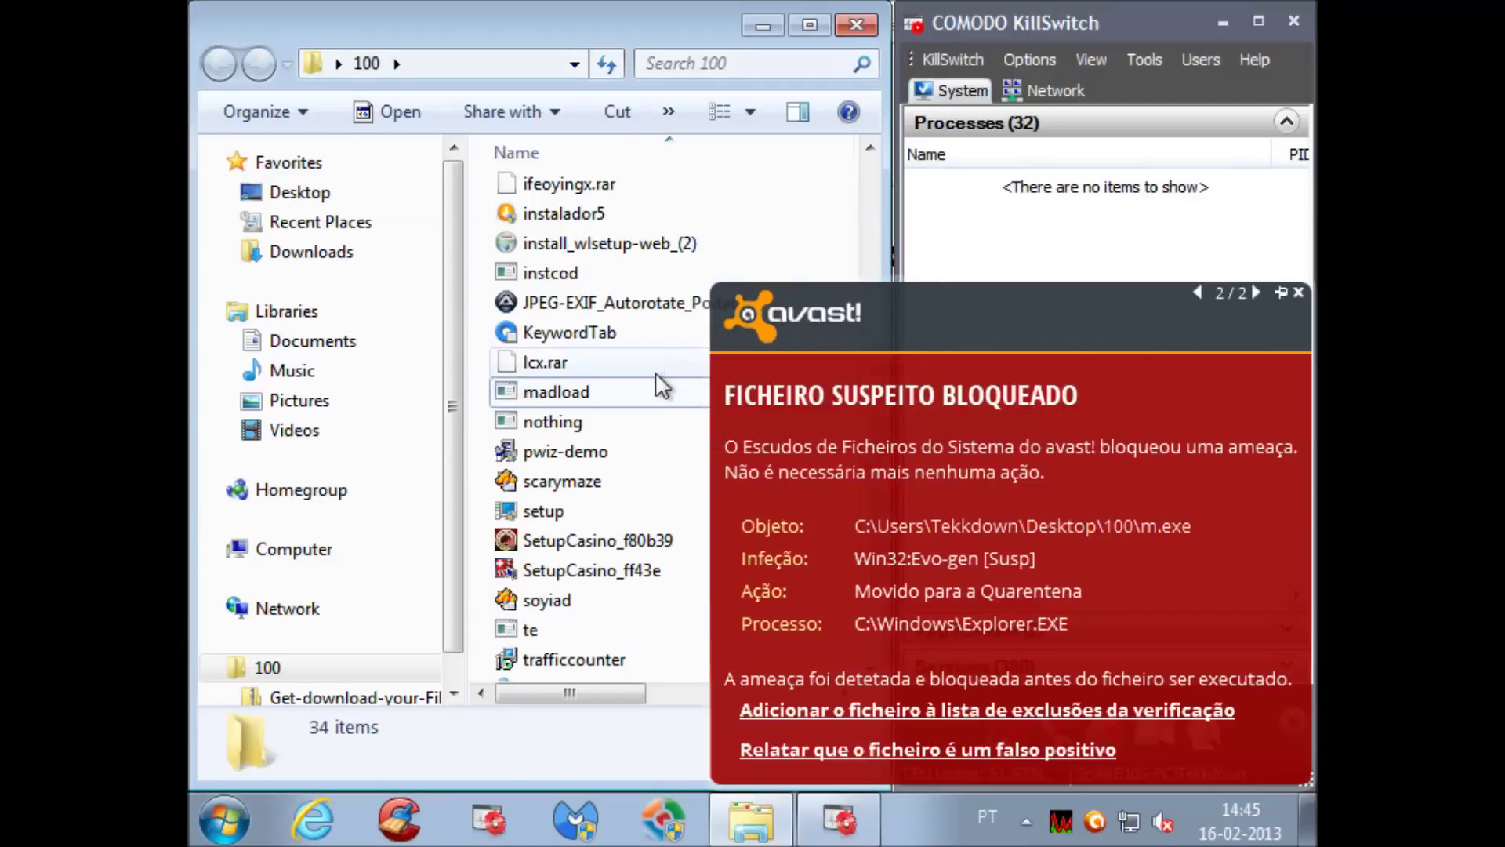
pyautogui.press('Down')
pyautogui.press('Return')
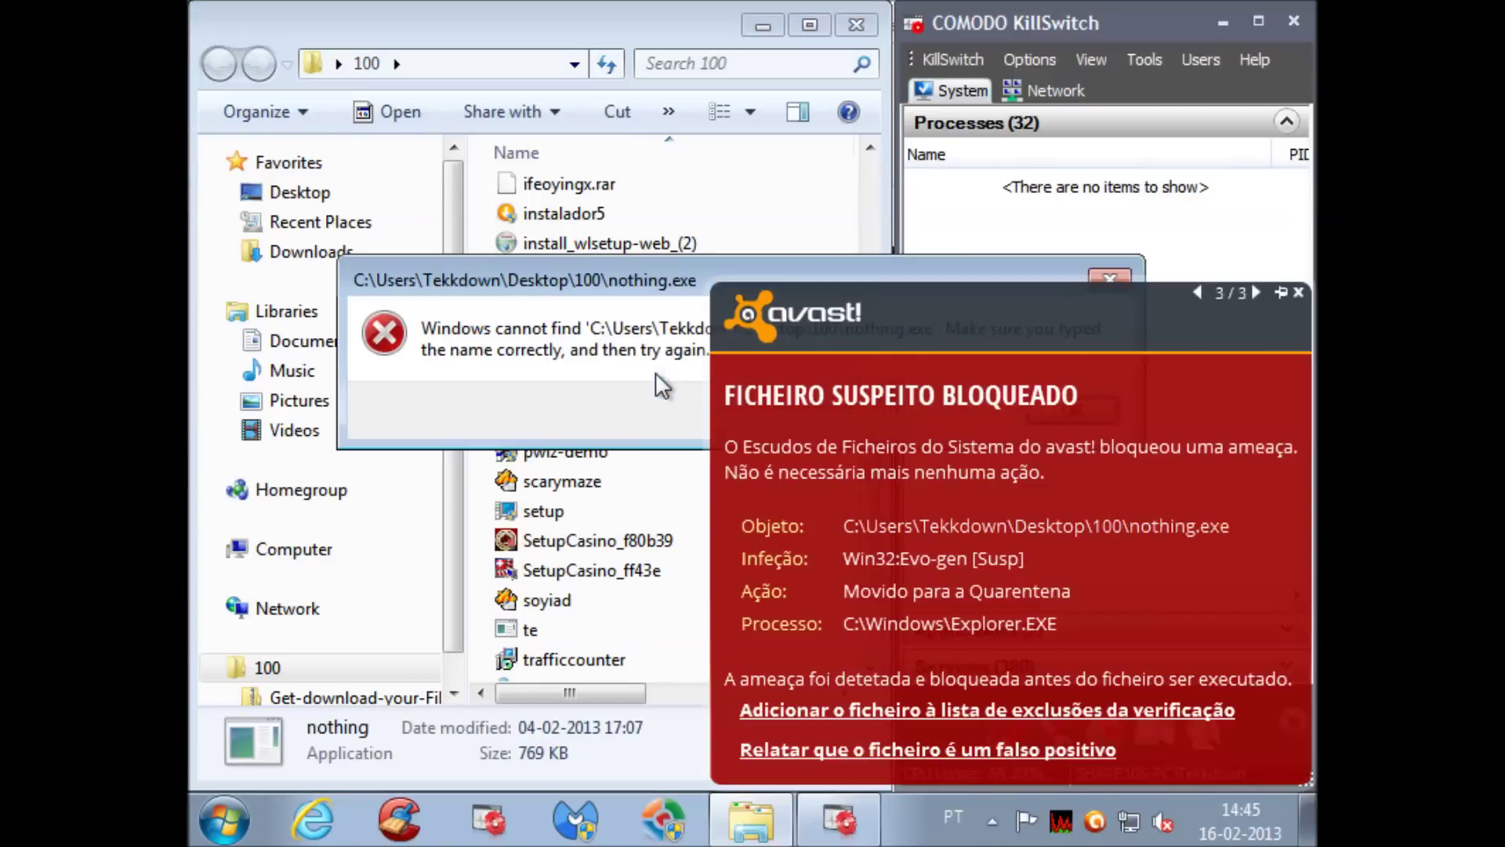
pyautogui.press('Return')
# Run pwiz-demo, scarymaze and setup, approving the User Account Control request for setup and closing the avast! alert.
pyautogui.press('Down')
pyautogui.press('Up')
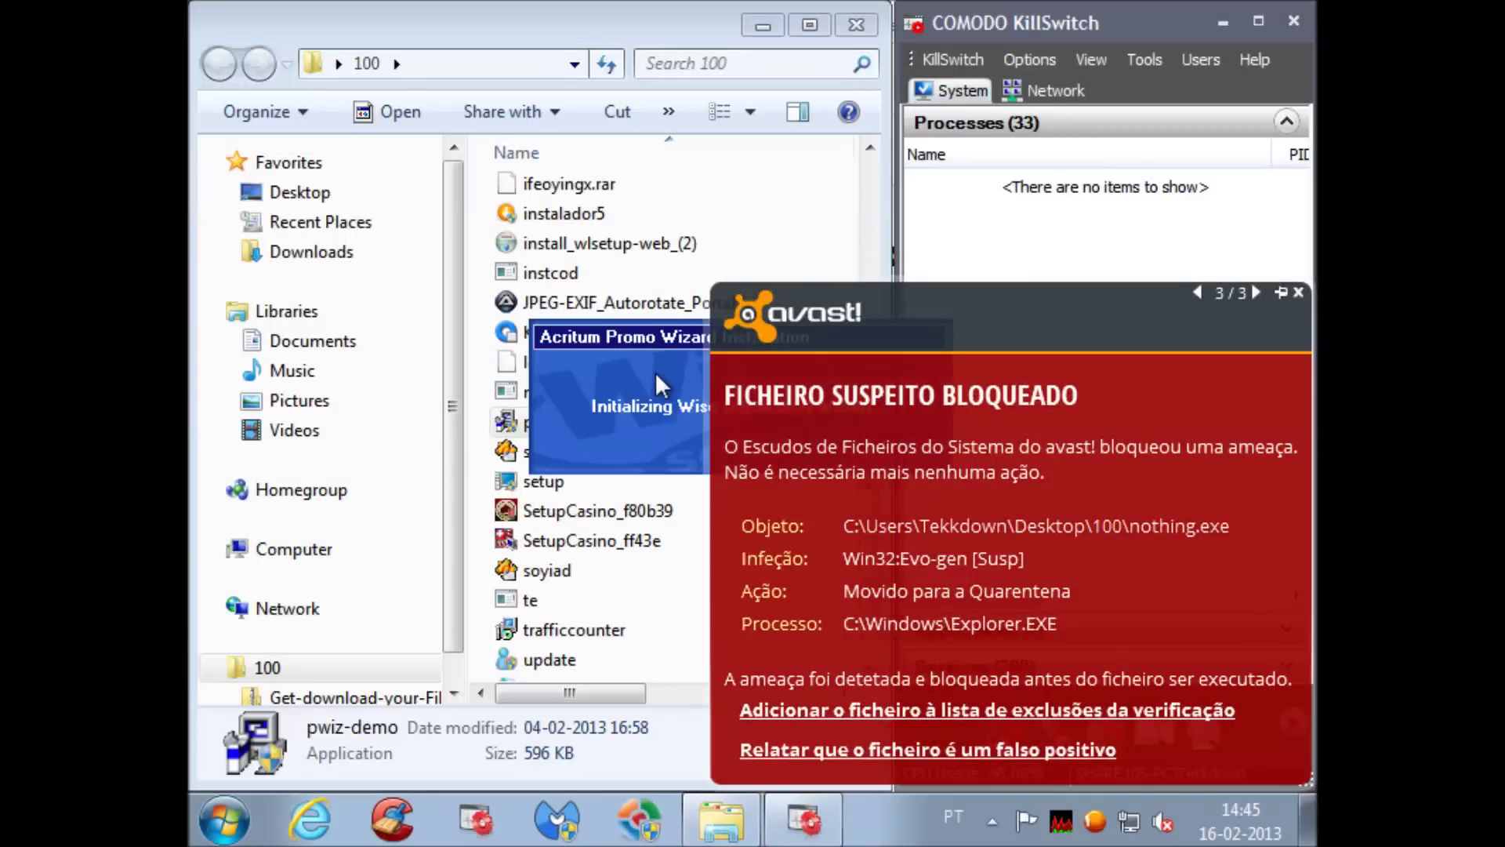
pyautogui.click(498, 461)
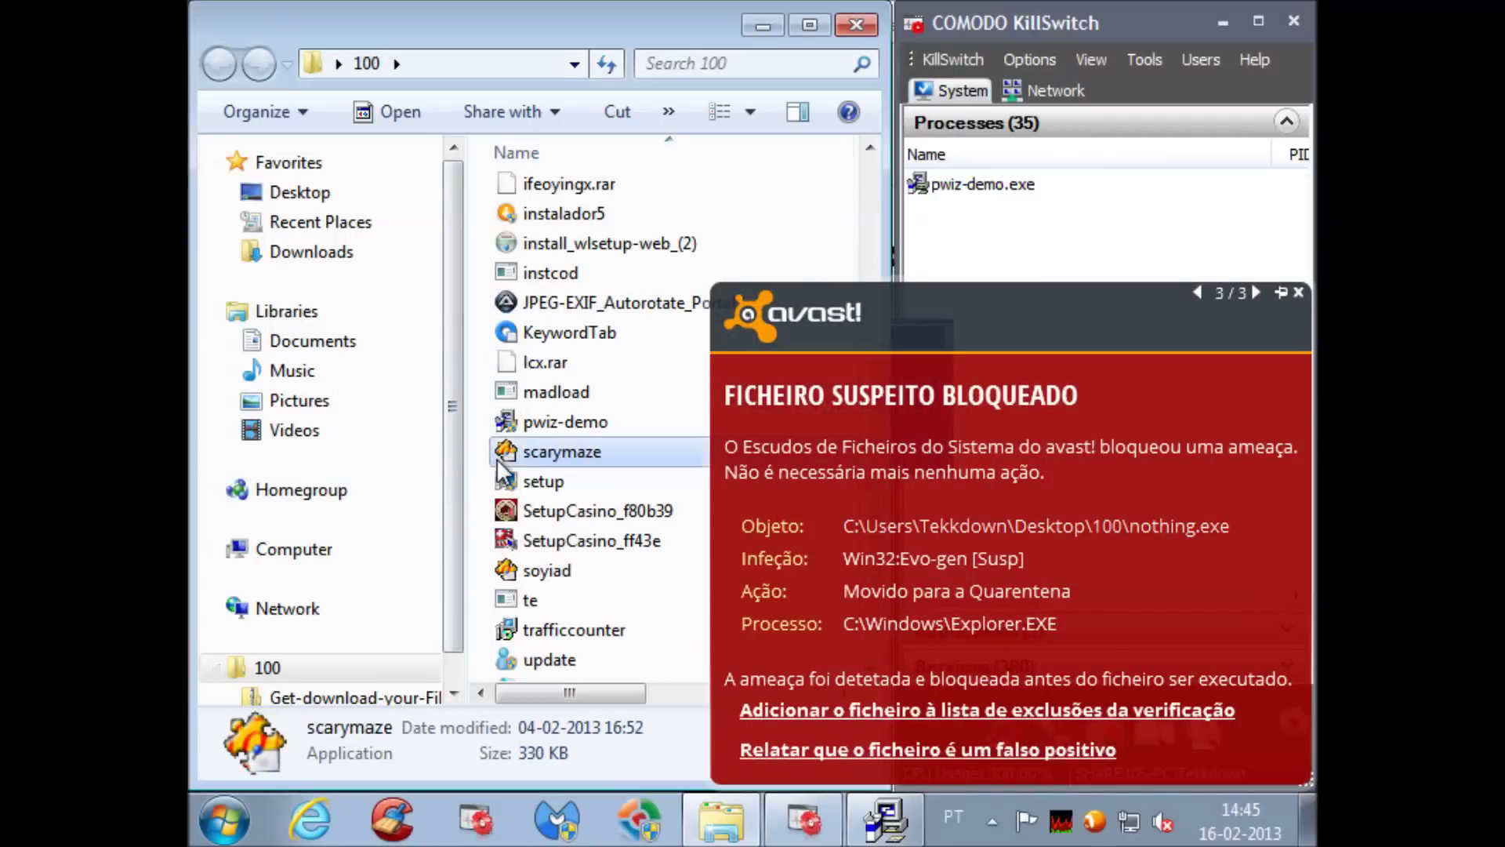
pyautogui.click(525, 471)
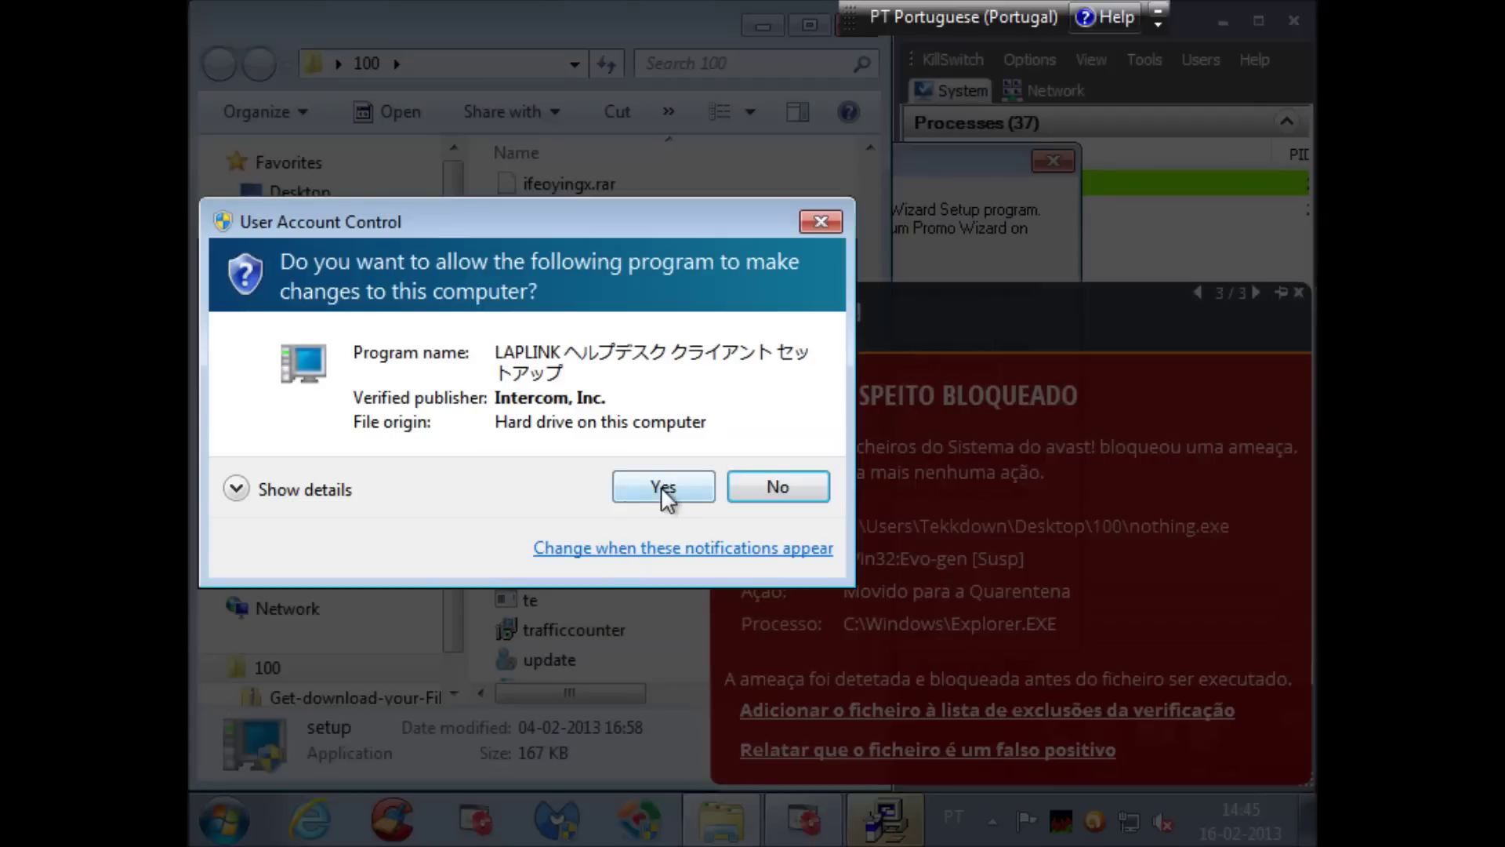
pyautogui.click(663, 493)
pyautogui.click(1299, 294)
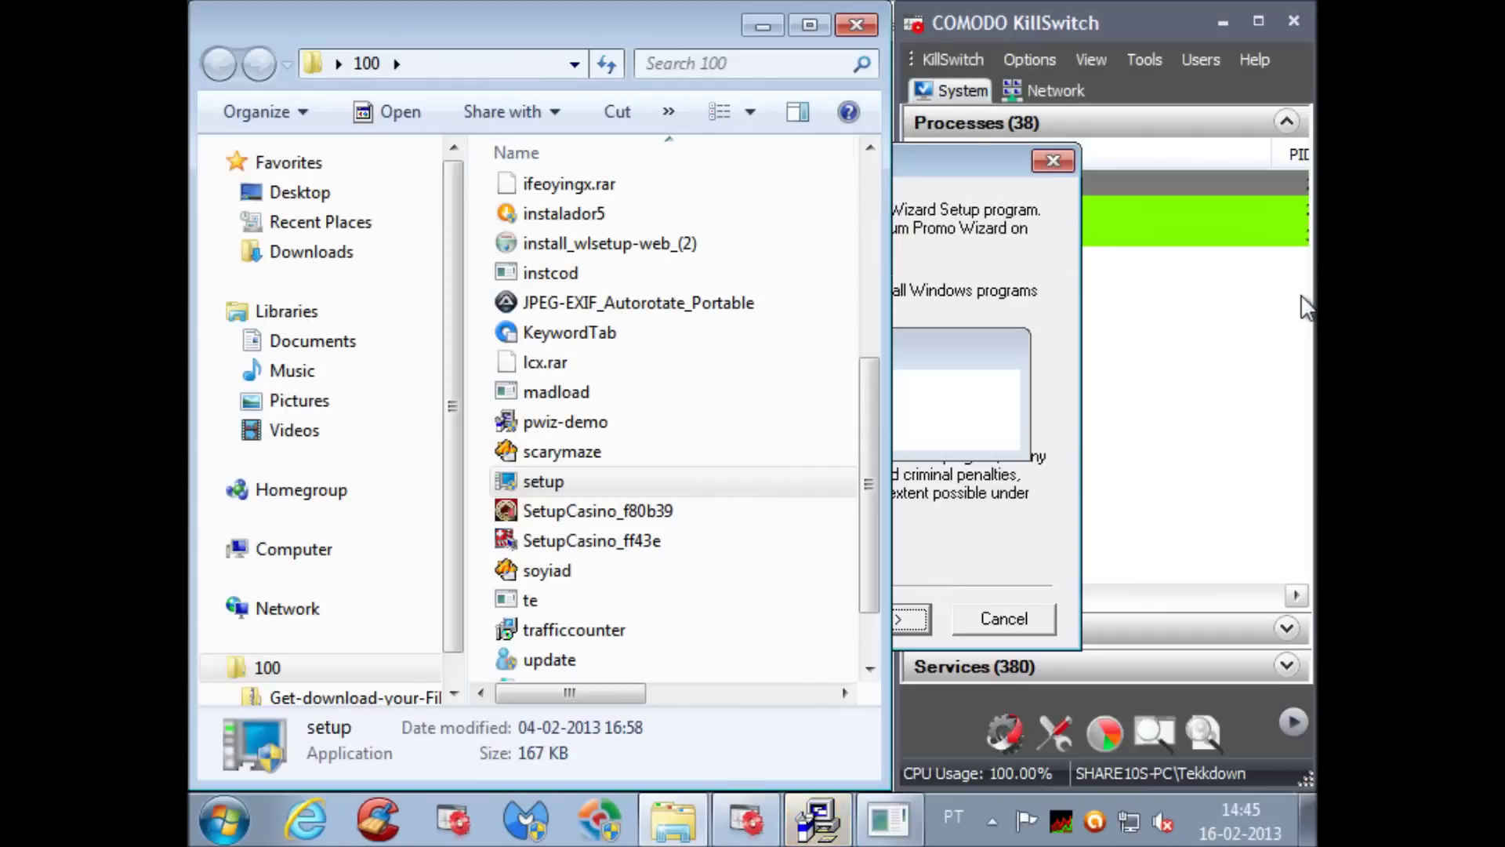
# Complete the Acritum Promo Wizard installation and close the jigsaw puzzle window opened by scarymaze.
pyautogui.click(961, 539)
pyautogui.click(880, 619)
pyautogui.click(907, 619)
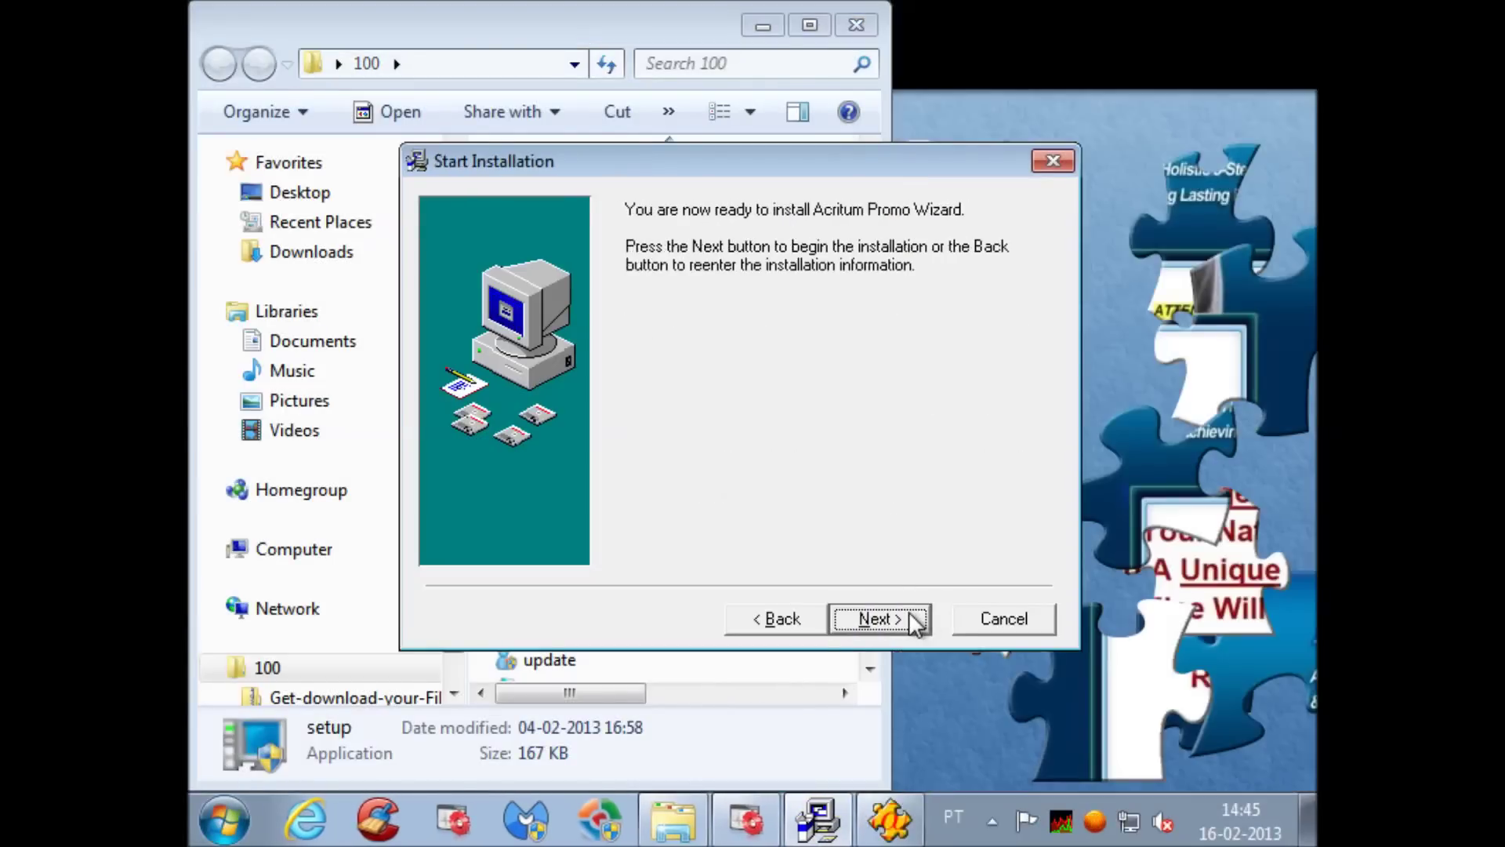
pyautogui.click(911, 616)
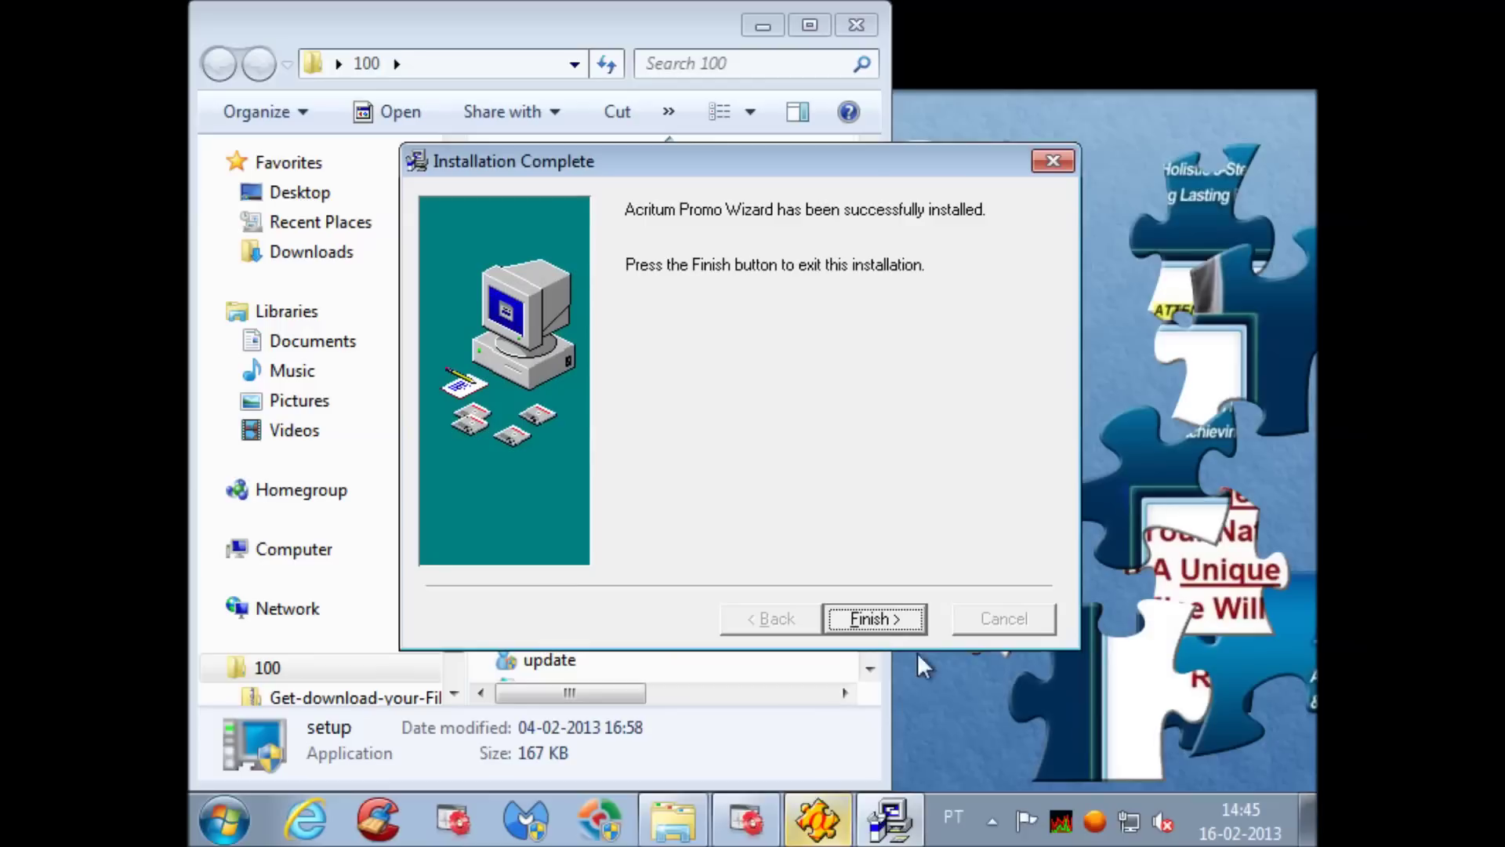
pyautogui.click(875, 618)
pyautogui.rightClick(892, 819)
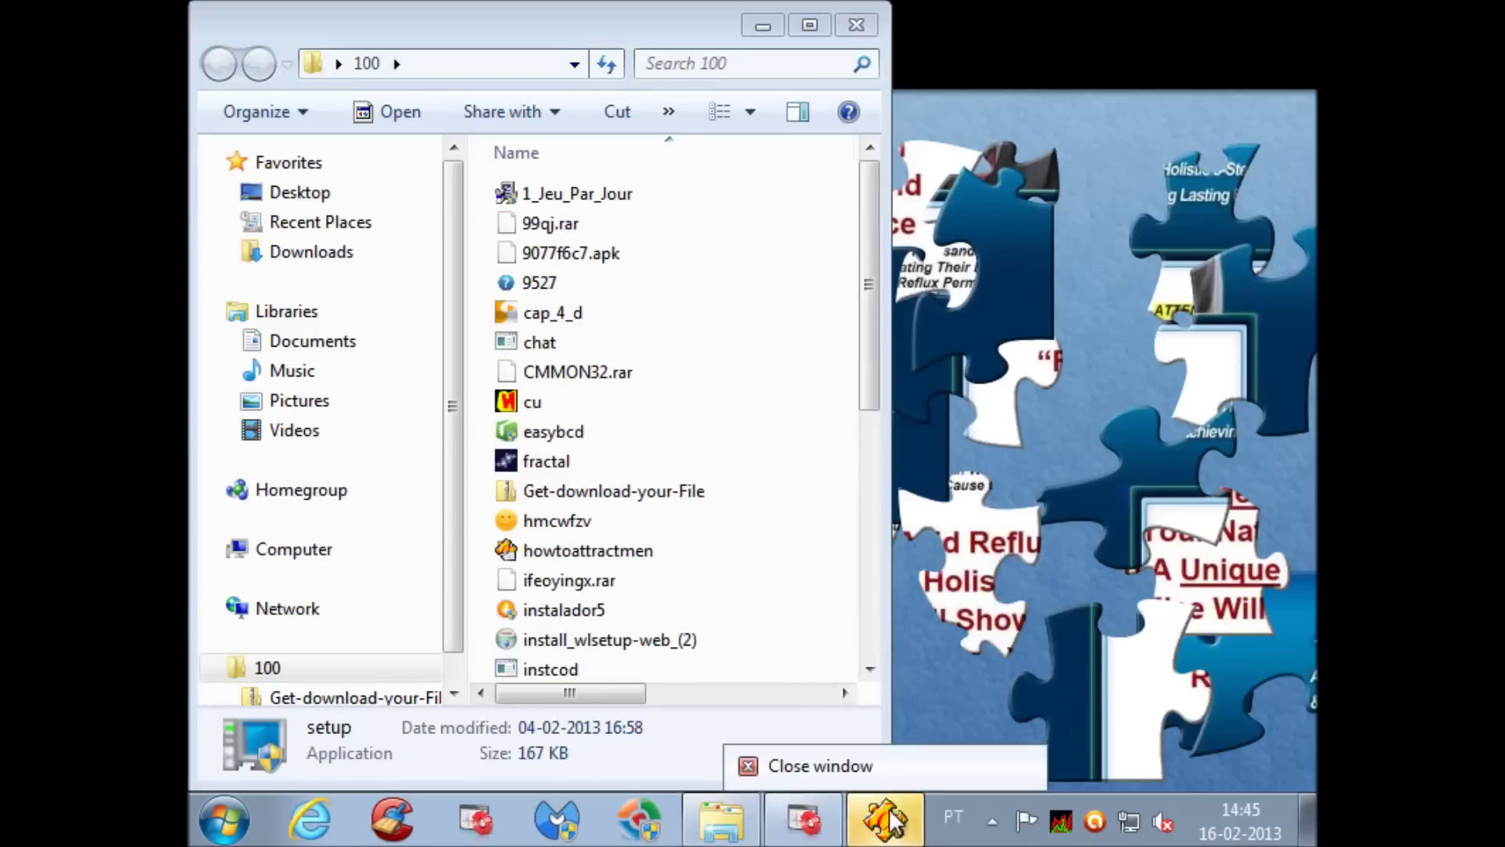
pyautogui.click(820, 766)
# Run the soyiad and te samples, closing the avast! alert and the error dialog for te.exe.
pyautogui.scroll(-1, 863, 384)
pyautogui.moveTo(869, 400); pyautogui.dragTo(874, 632)
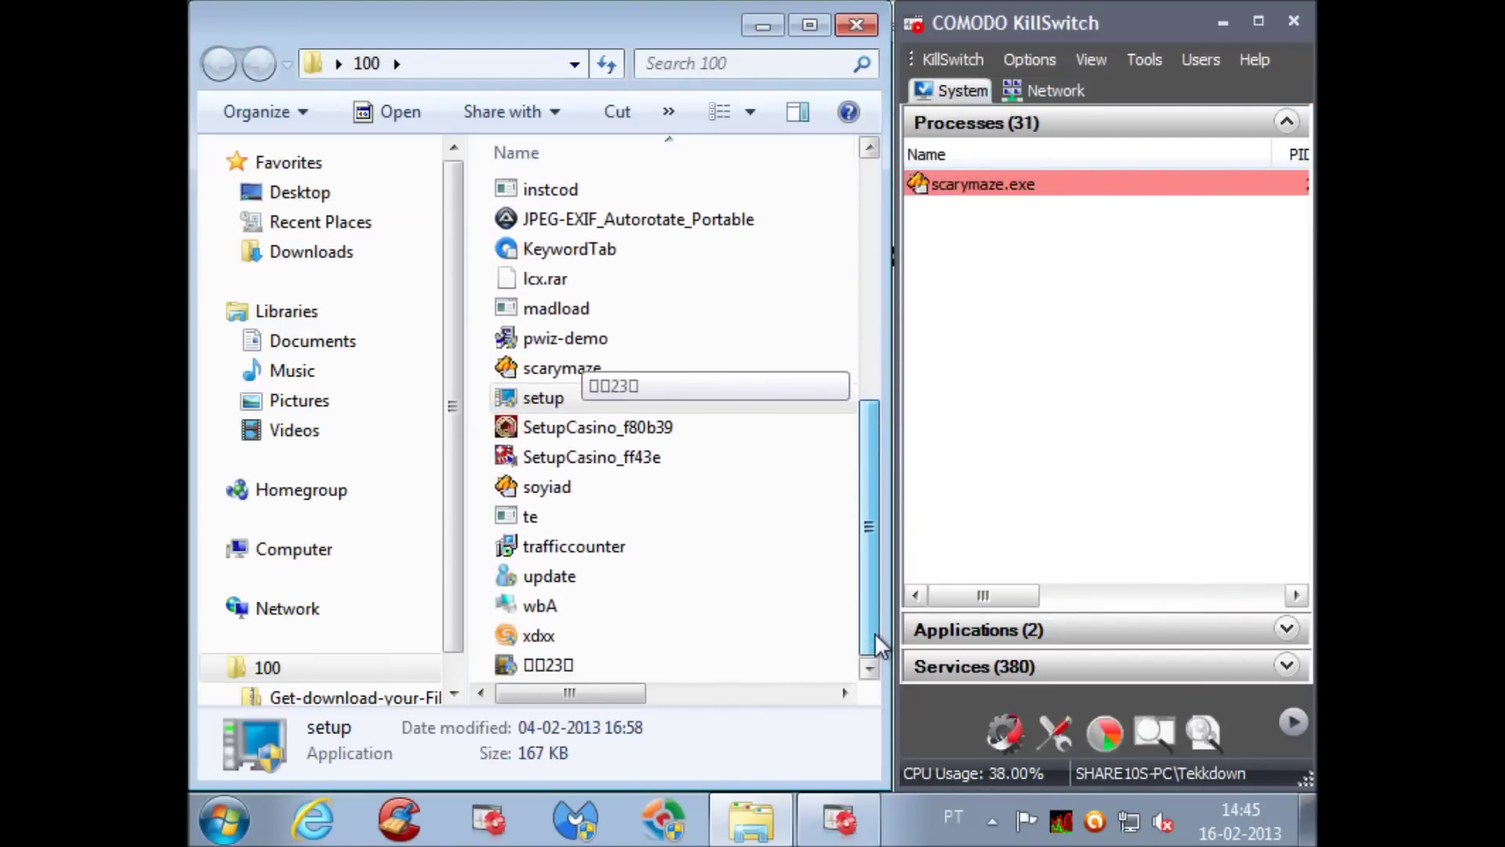
pyautogui.doubleClick(637, 488)
pyautogui.click(613, 510)
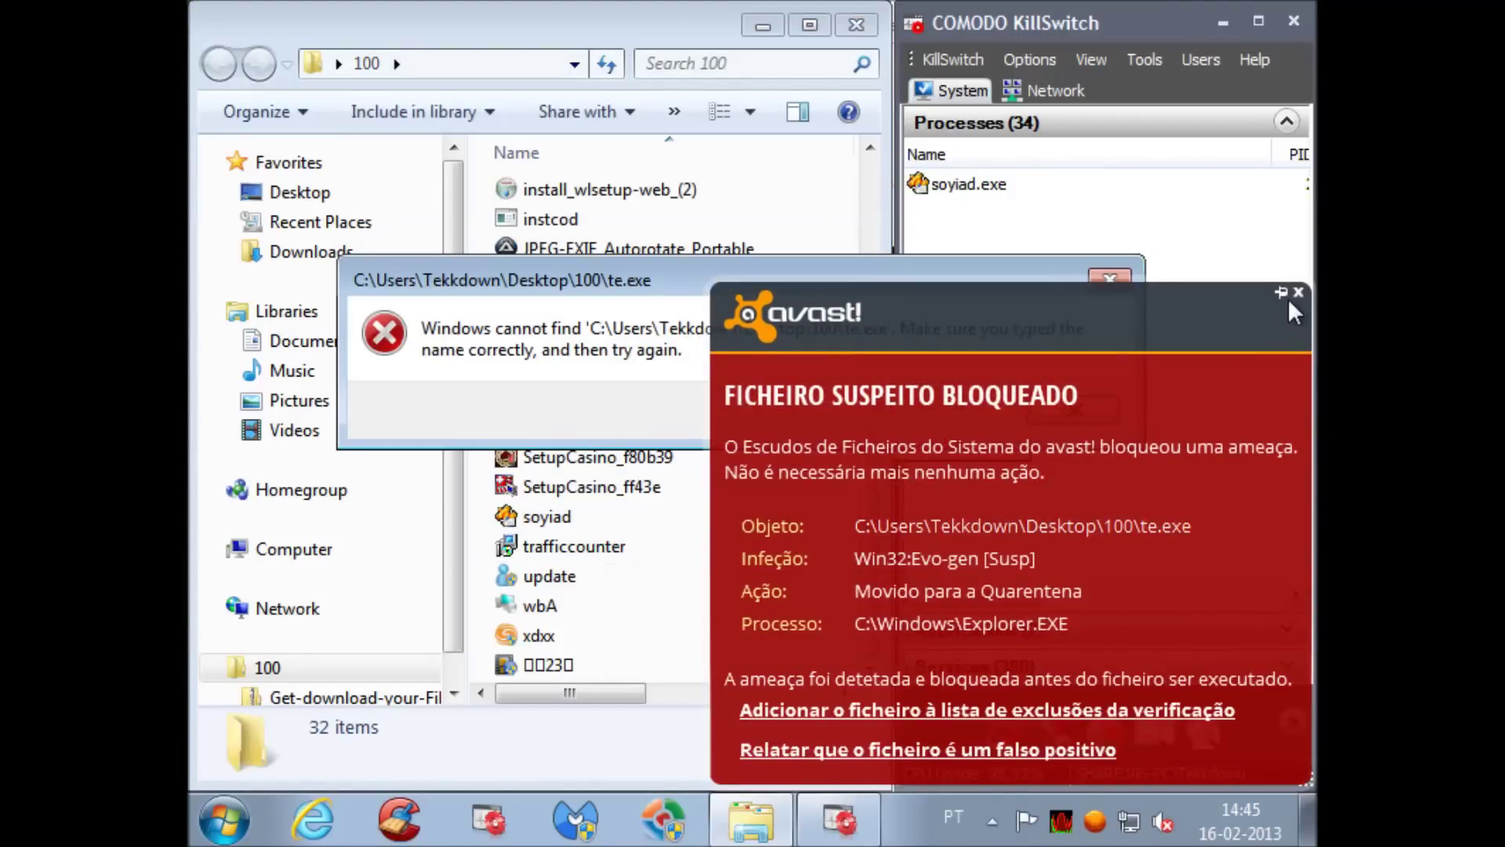
pyautogui.click(1297, 293)
pyautogui.click(1072, 410)
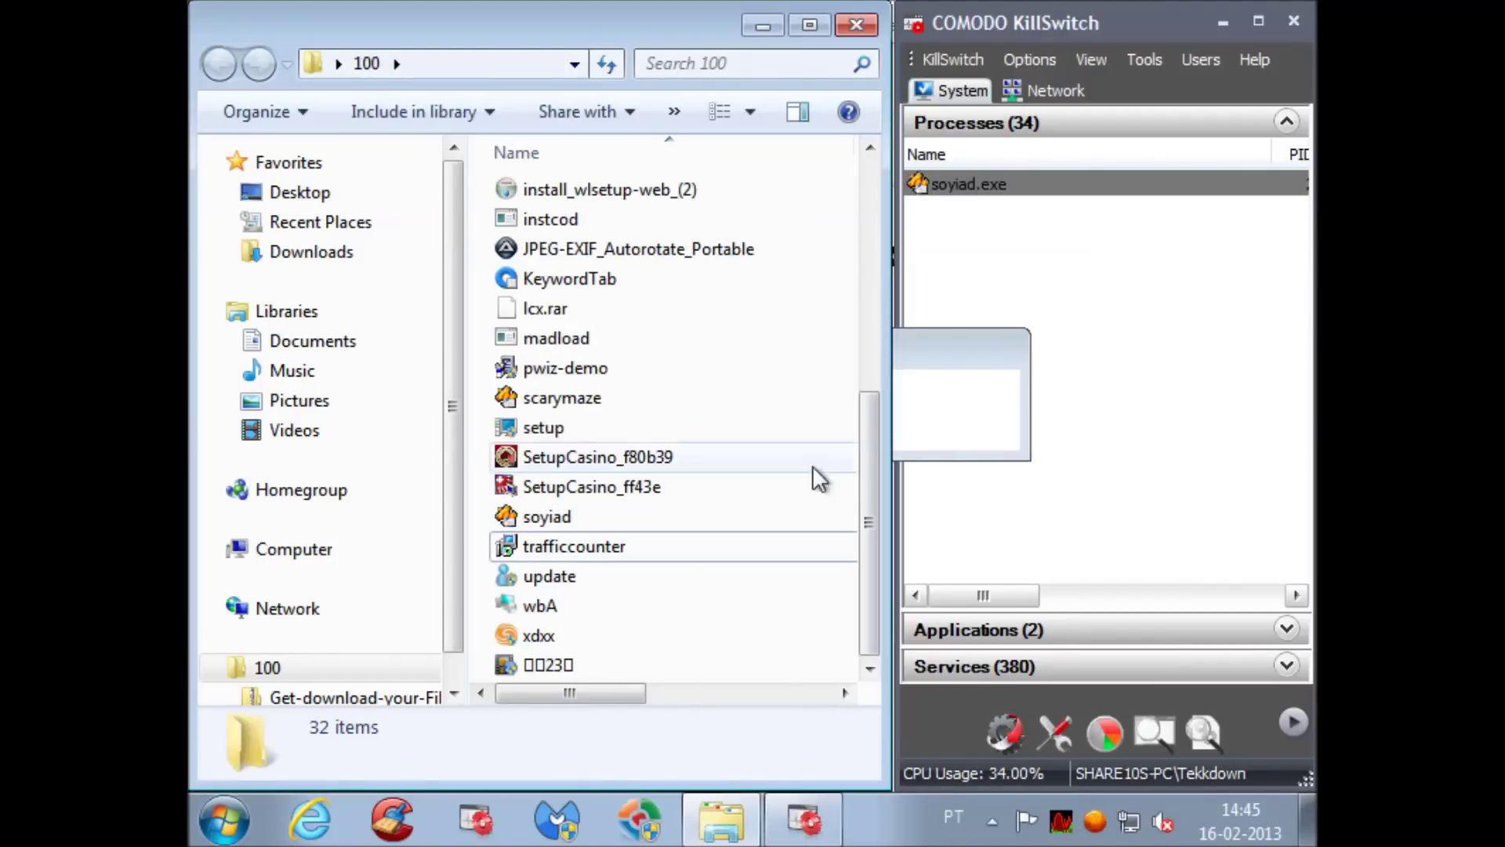
# Run the xdxx sample, close the soyiad puzzle window and approve the User Account Control request for xdxx.exe.
pyautogui.doubleClick(580, 634)
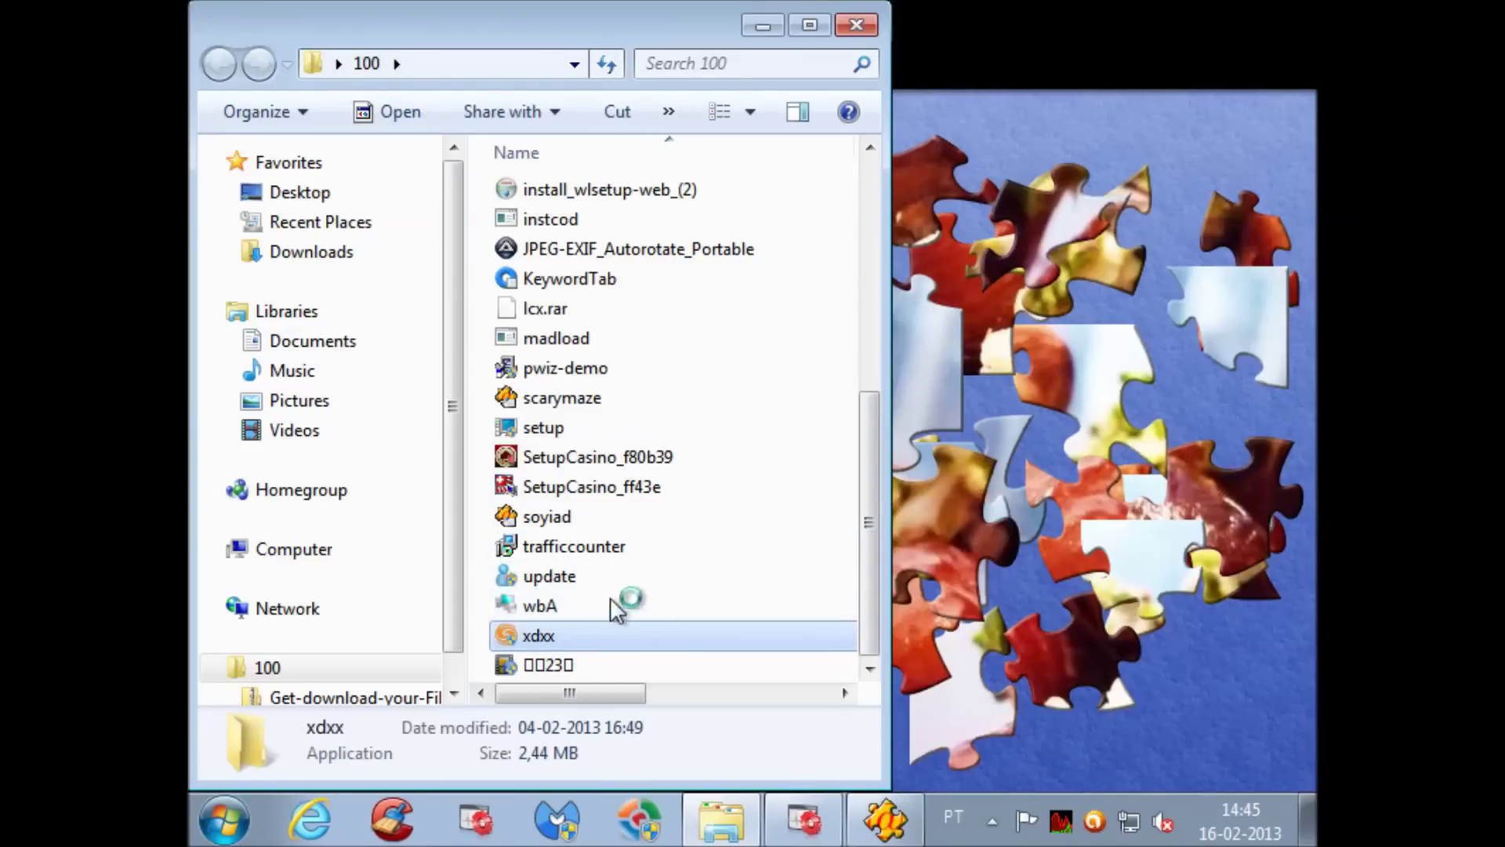
pyautogui.rightClick(900, 830)
pyautogui.click(858, 759)
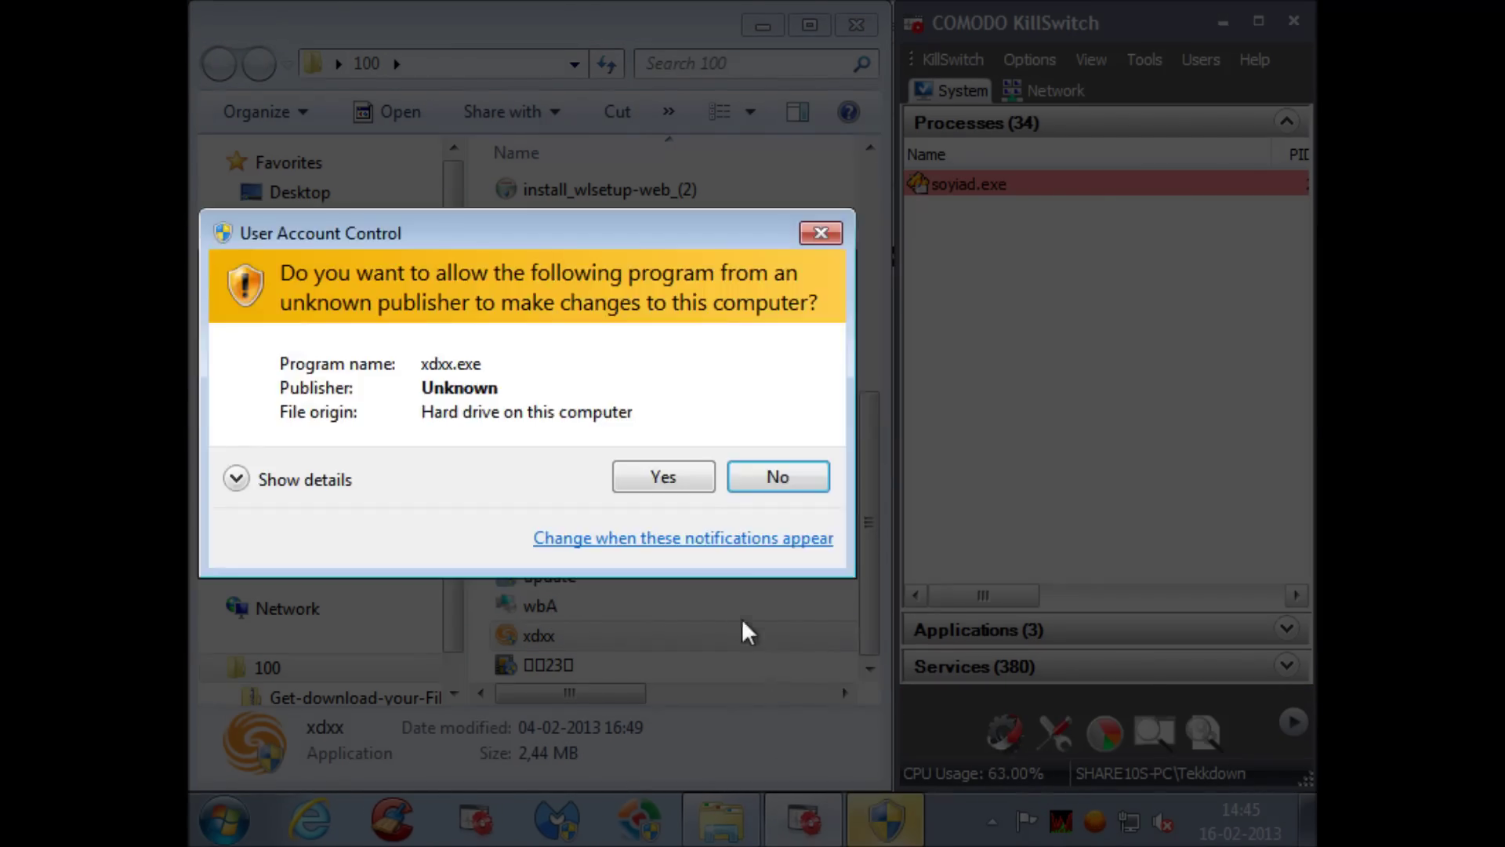
pyautogui.click(700, 474)
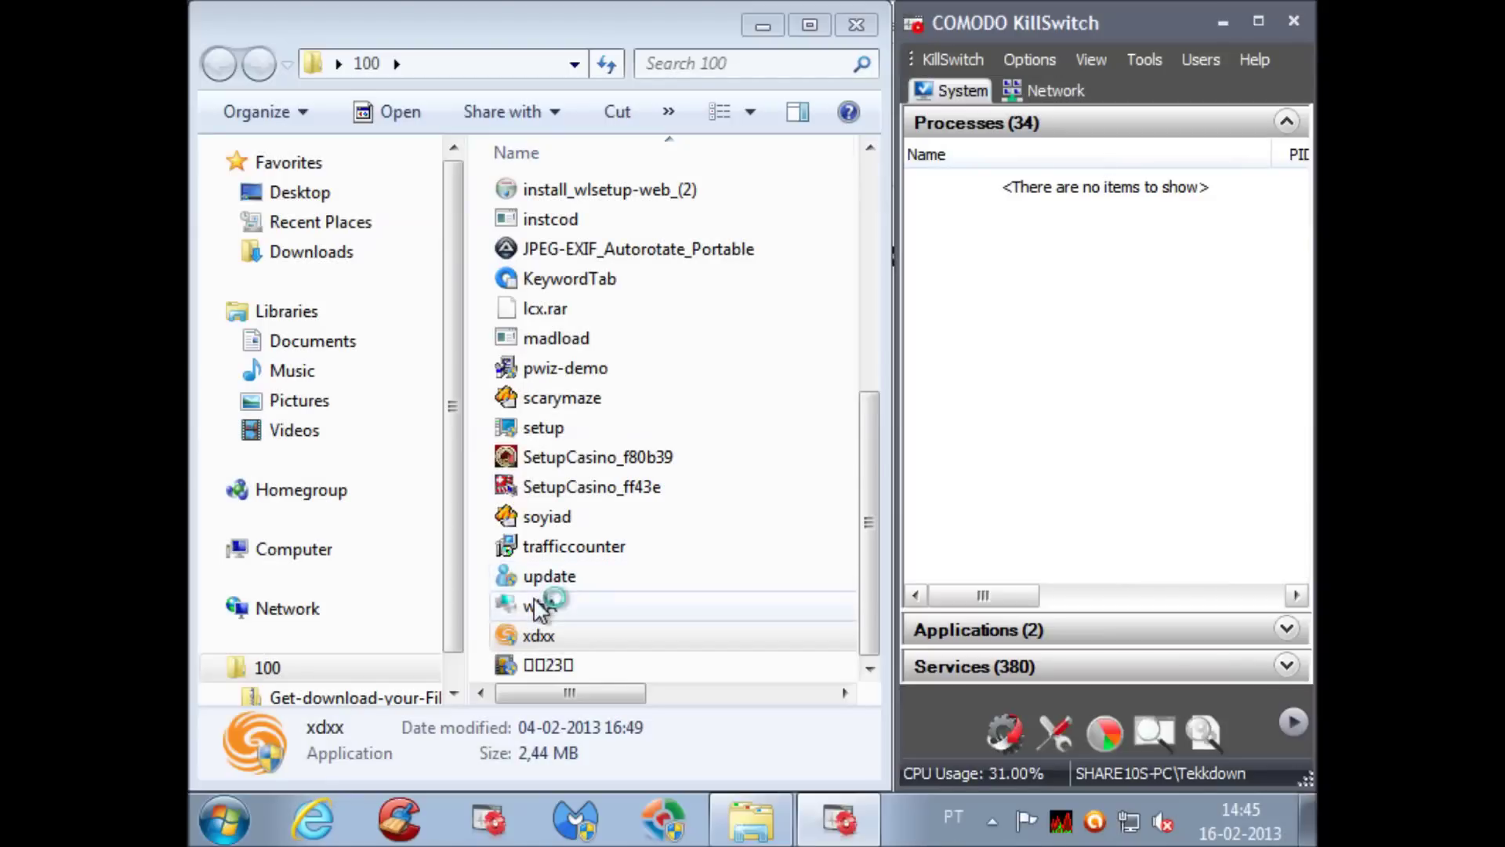
# Run wbA and update, dismissing the wbA.exe error dialog and approving the User Account Control request for the Messenger installer.
pyautogui.click(531, 605)
pyautogui.doubleClick(531, 605)
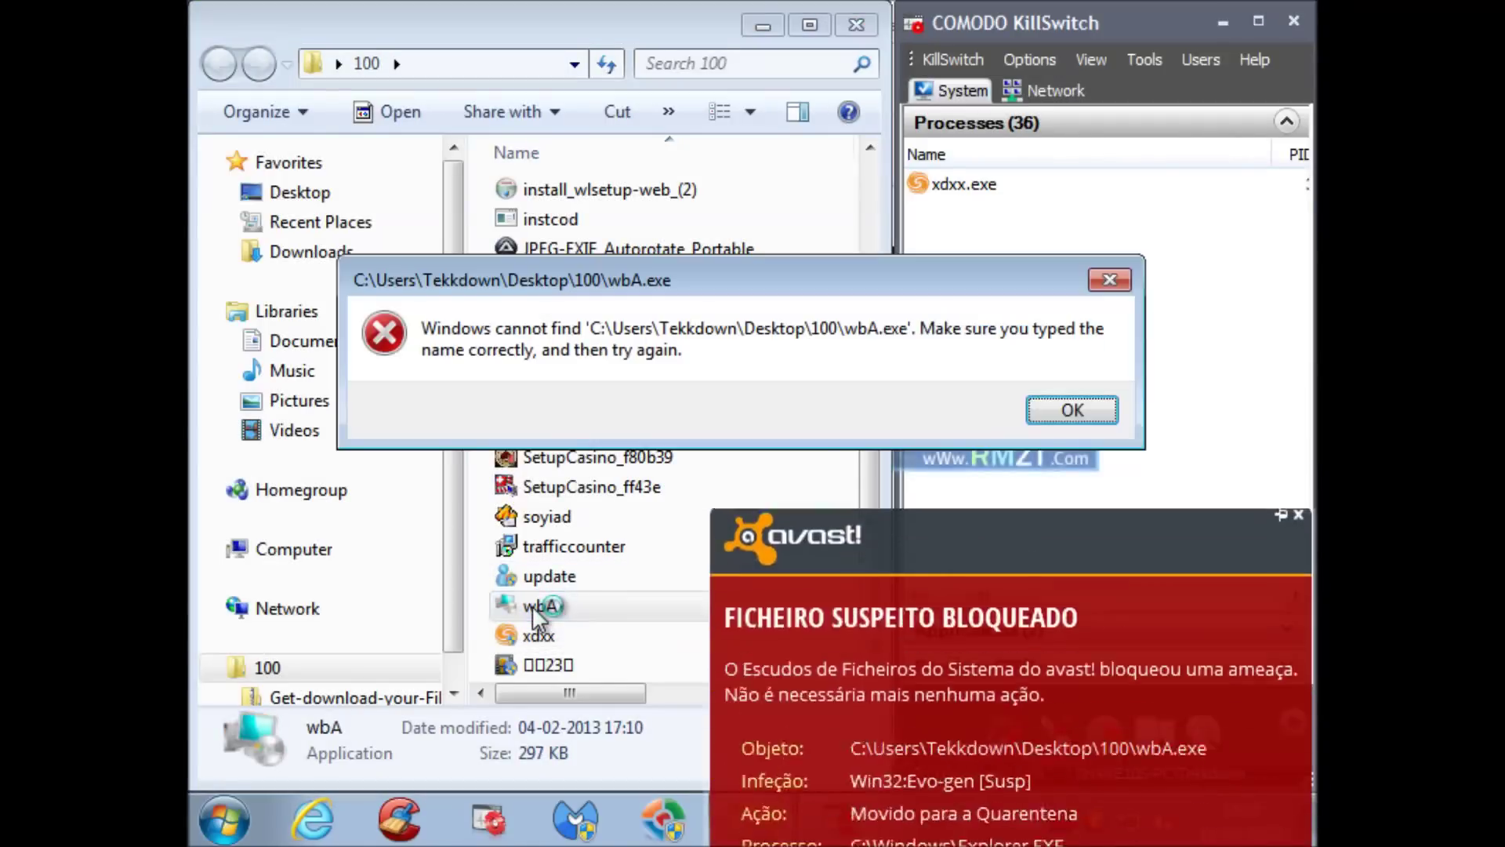
pyautogui.press('Return')
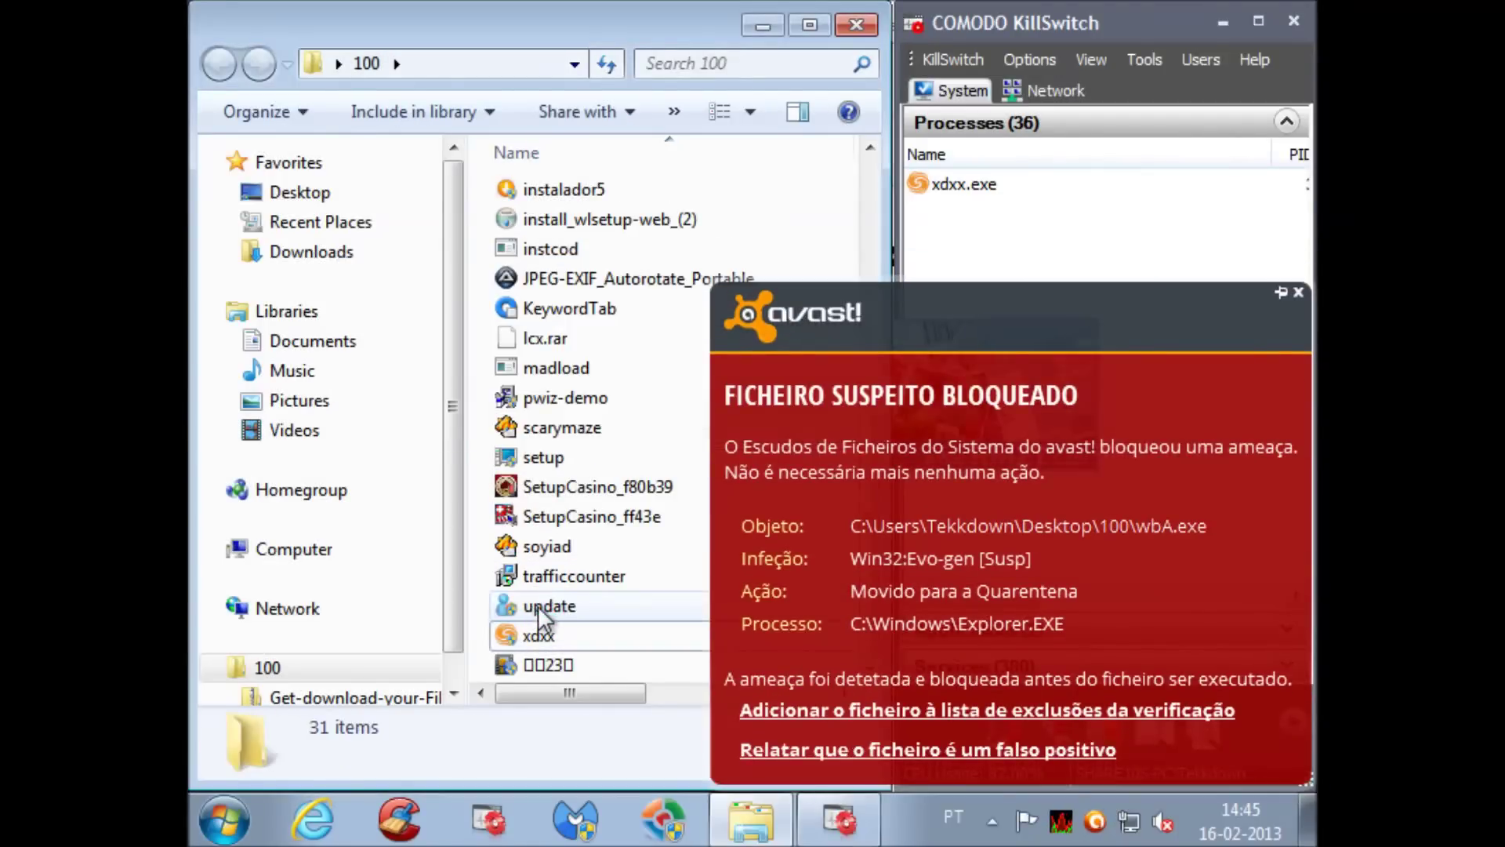
pyautogui.click(541, 605)
pyautogui.doubleClick(544, 605)
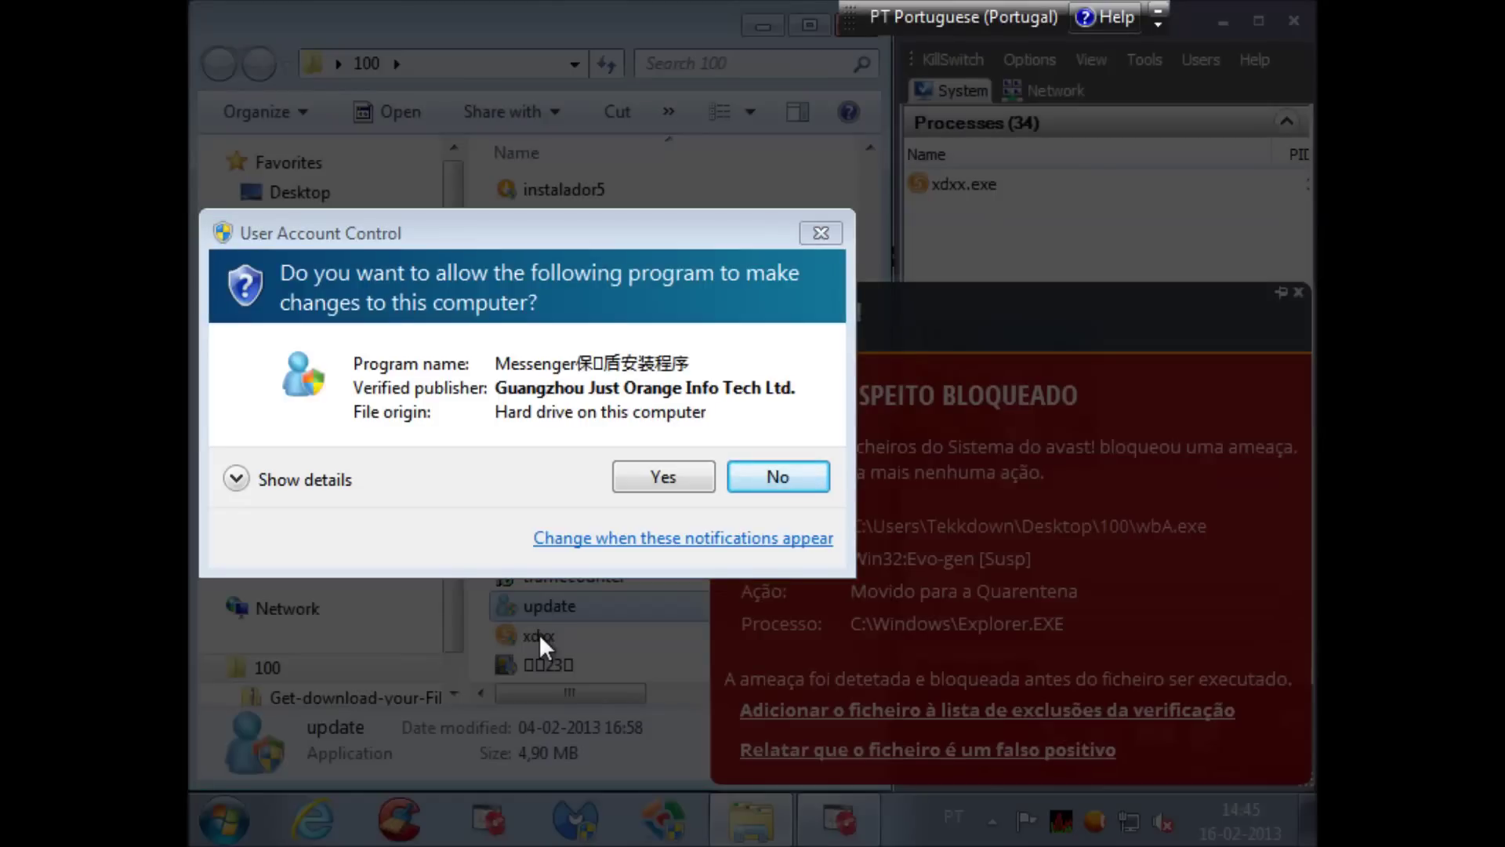
pyautogui.click(662, 476)
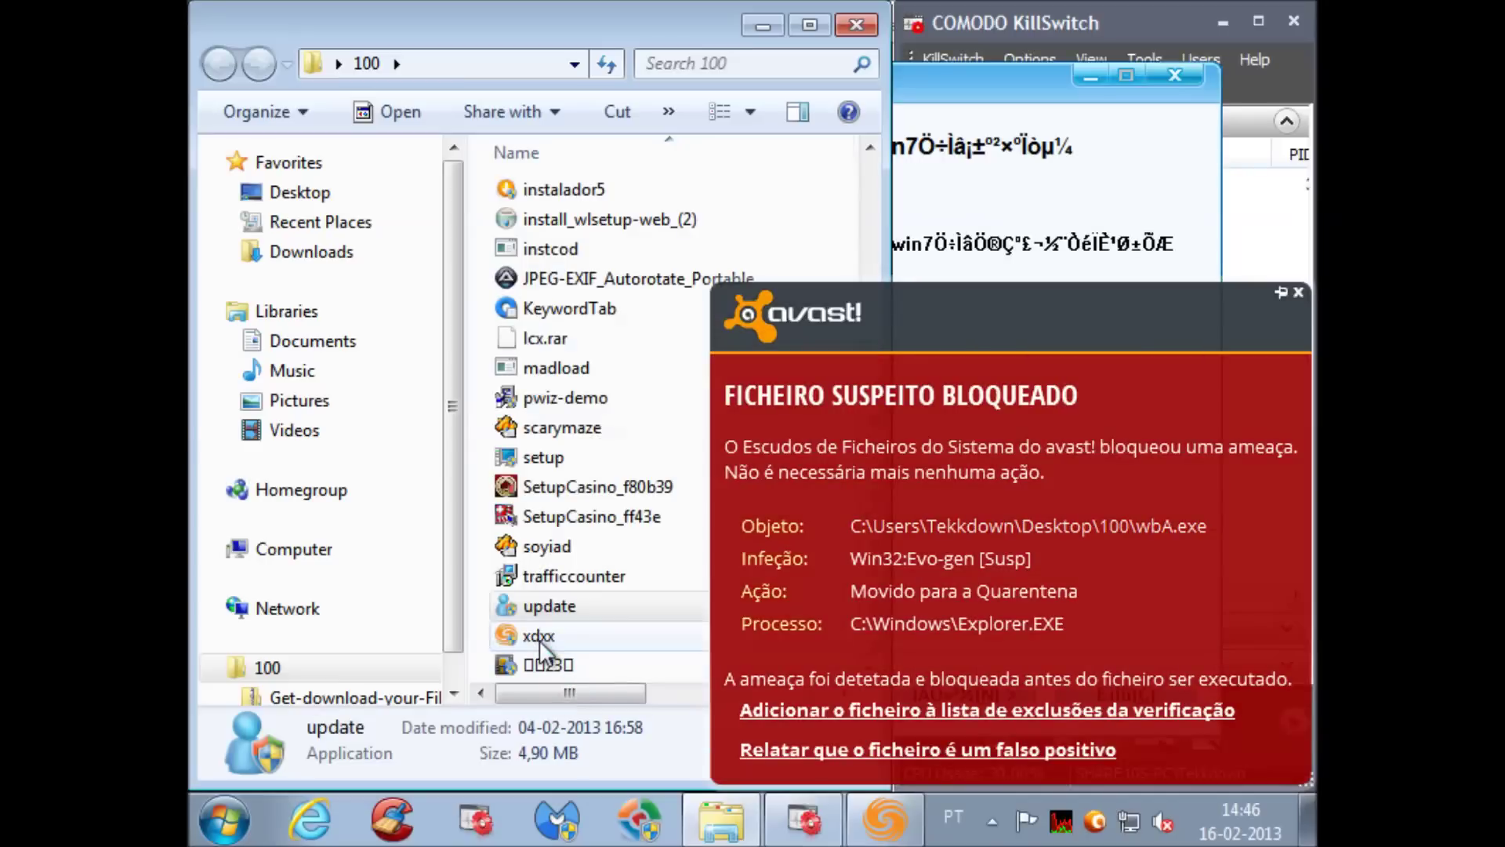
# Run xdxx again, approve its User Account Control request and close the avast! alert about wbA.exe.
pyautogui.doubleClick(539, 637)
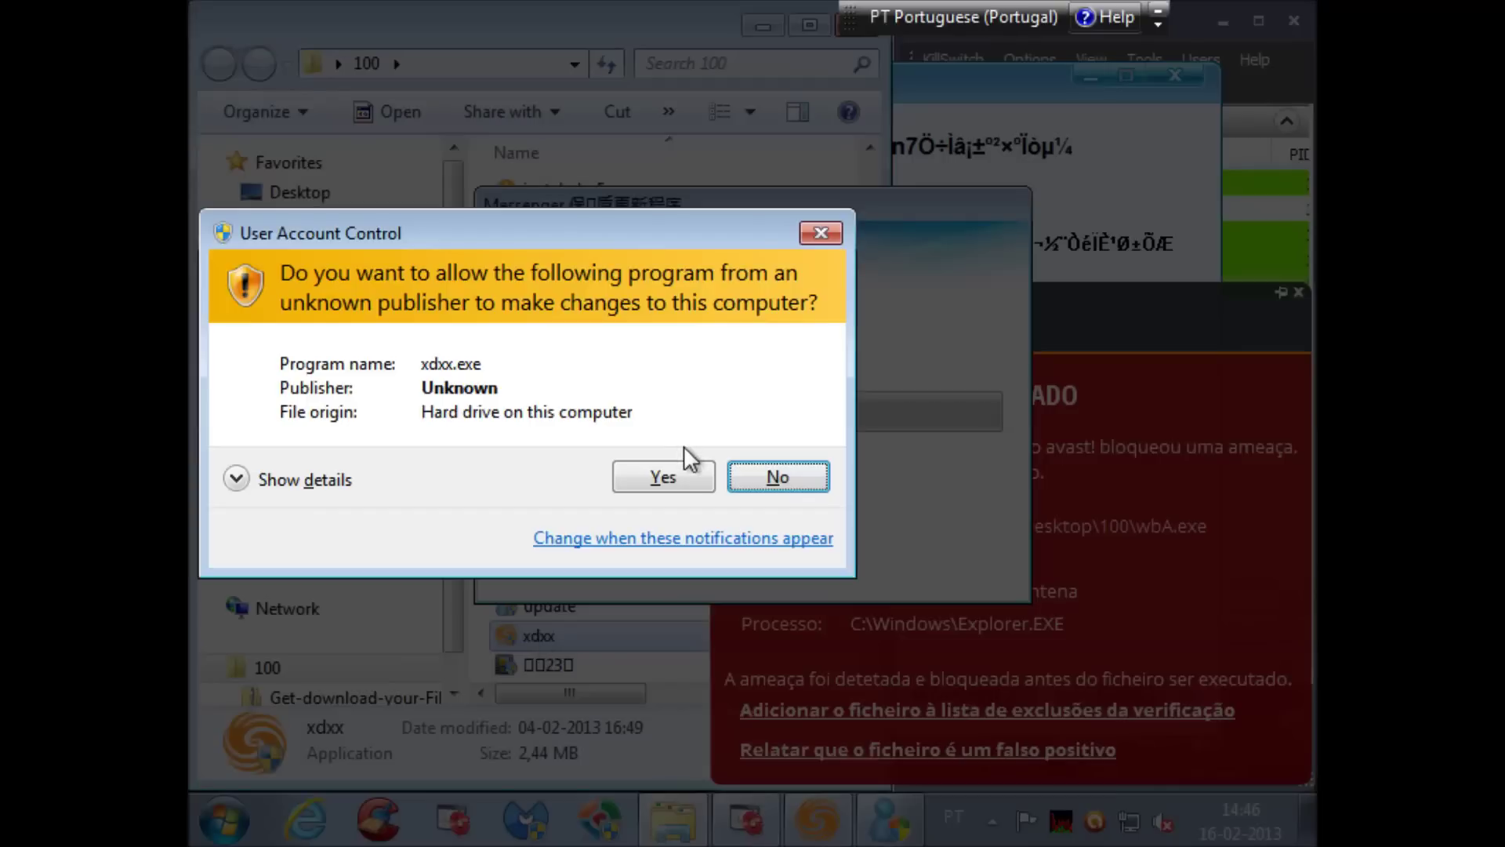
pyautogui.click(683, 463)
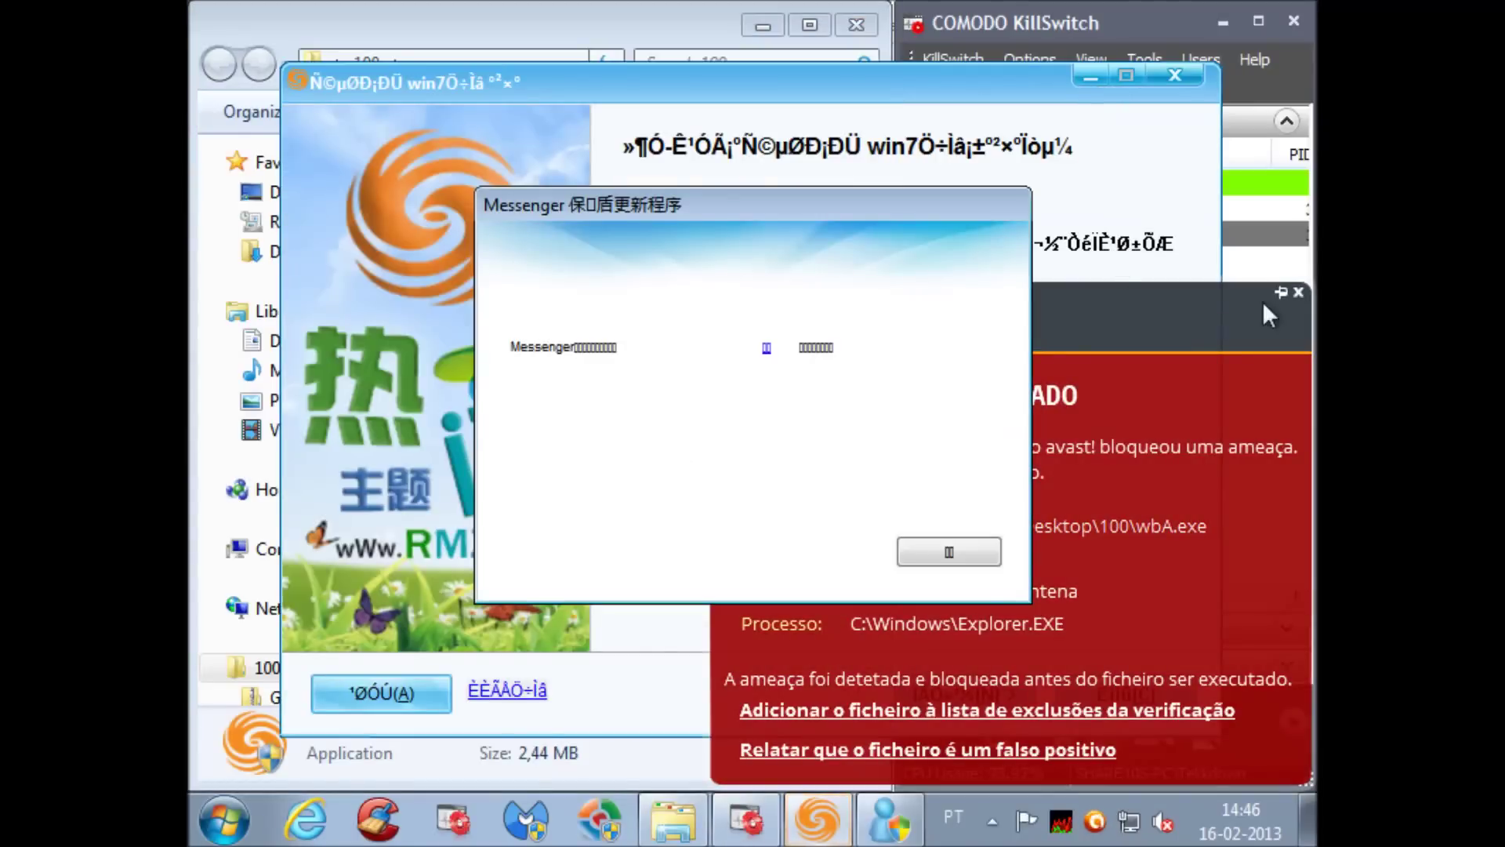
pyautogui.click(1298, 292)
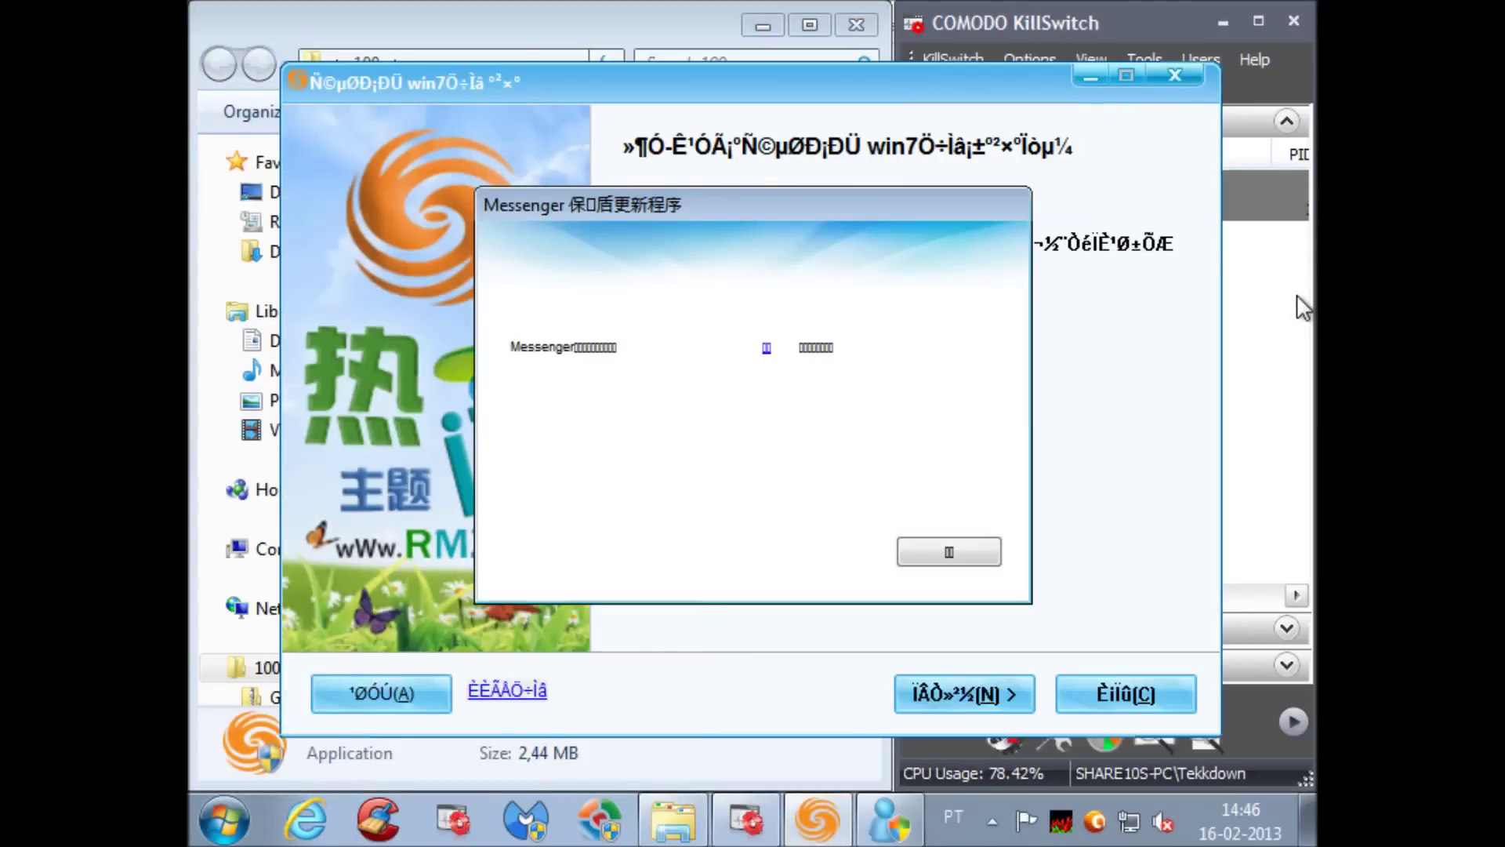
# Proceed through the RMZT Windows 7 theme installation to its end and close the blank browser window it opens.
pyautogui.click(986, 696)
pyautogui.click(986, 694)
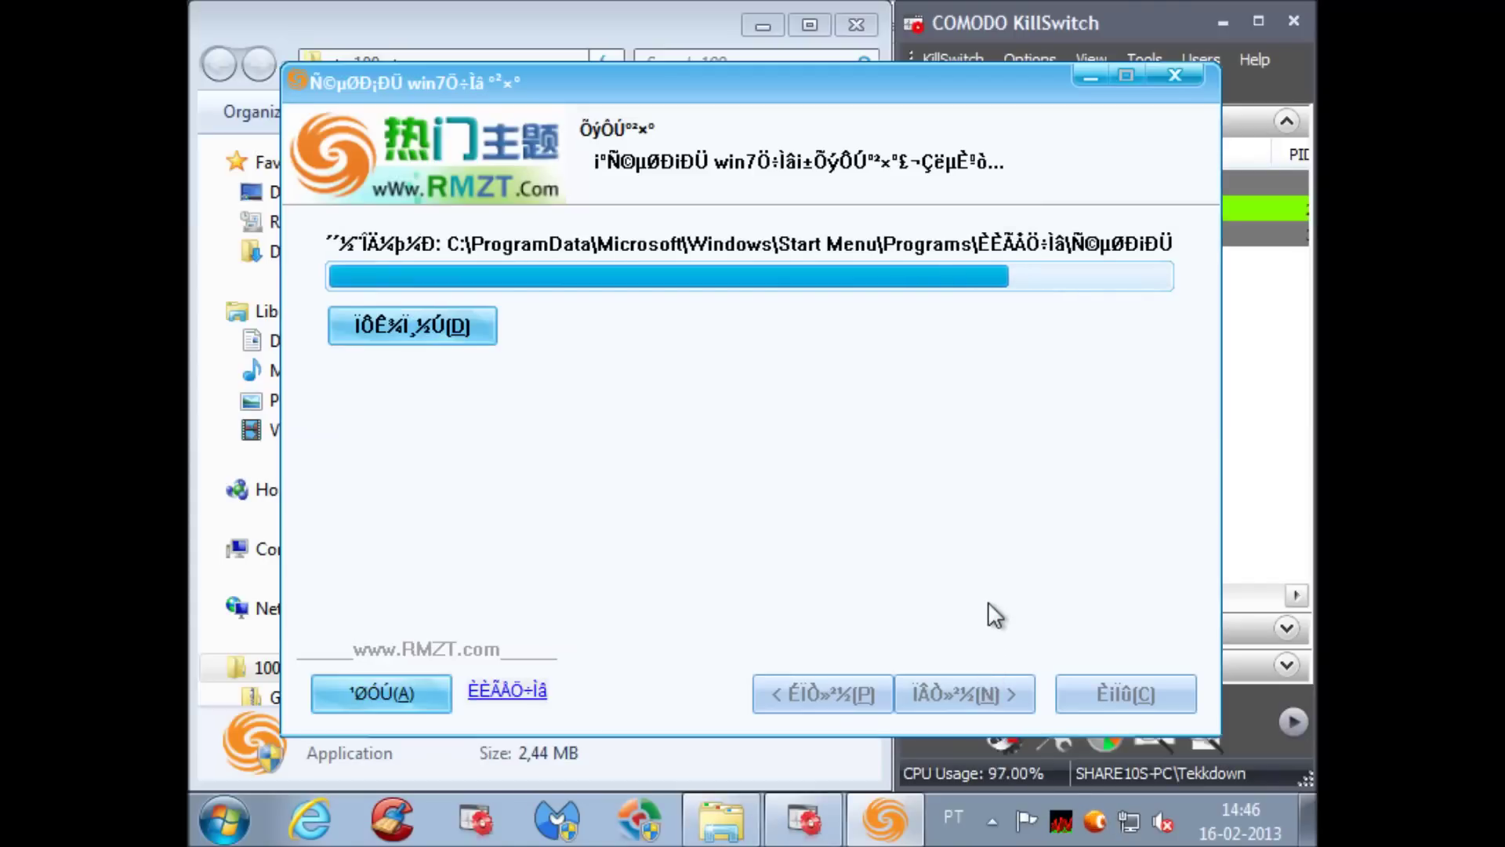
pyautogui.click(990, 694)
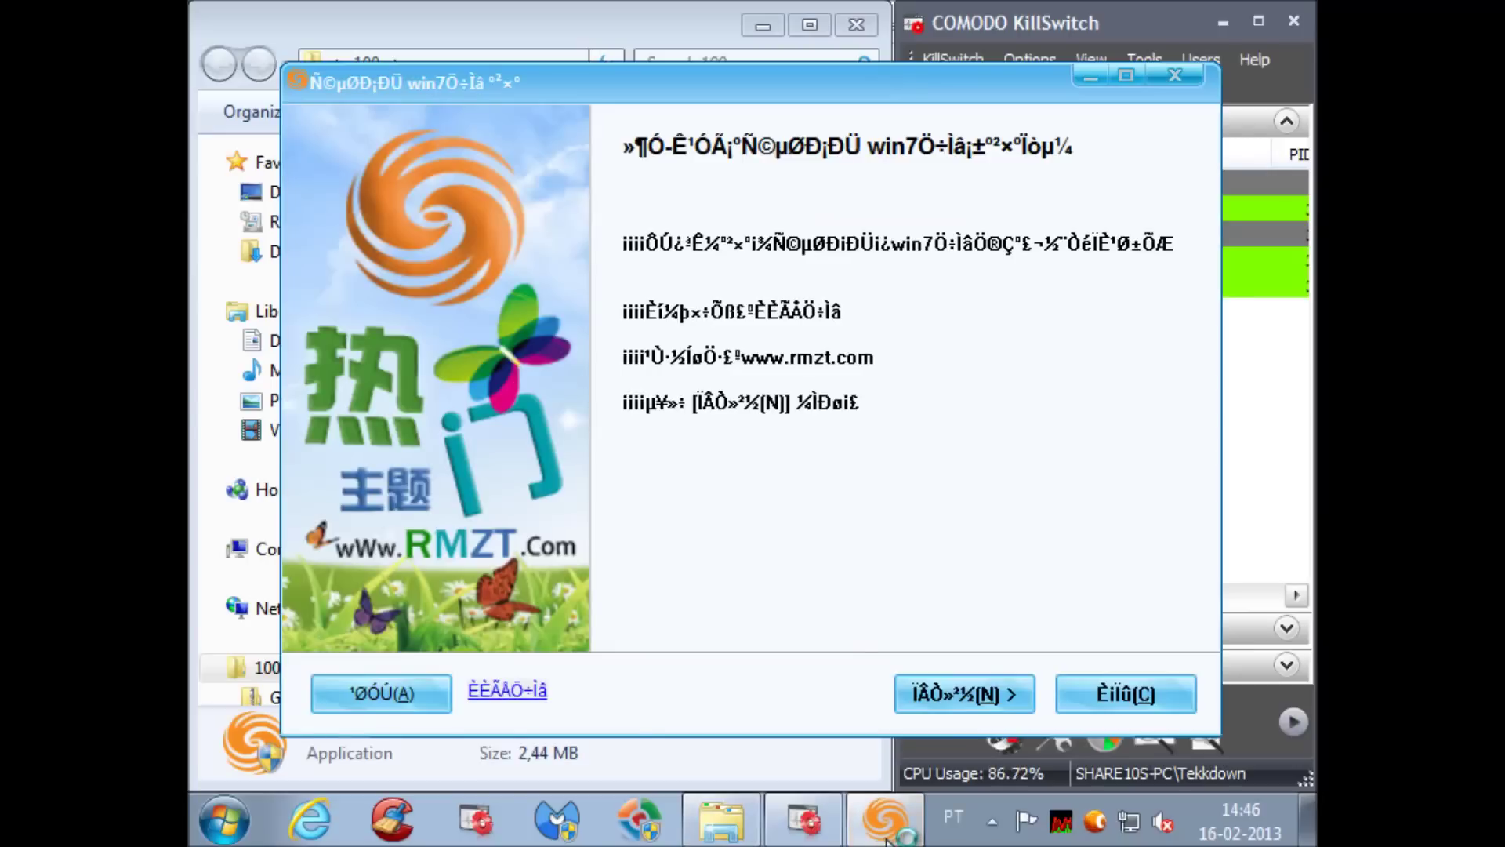
pyautogui.click(889, 838)
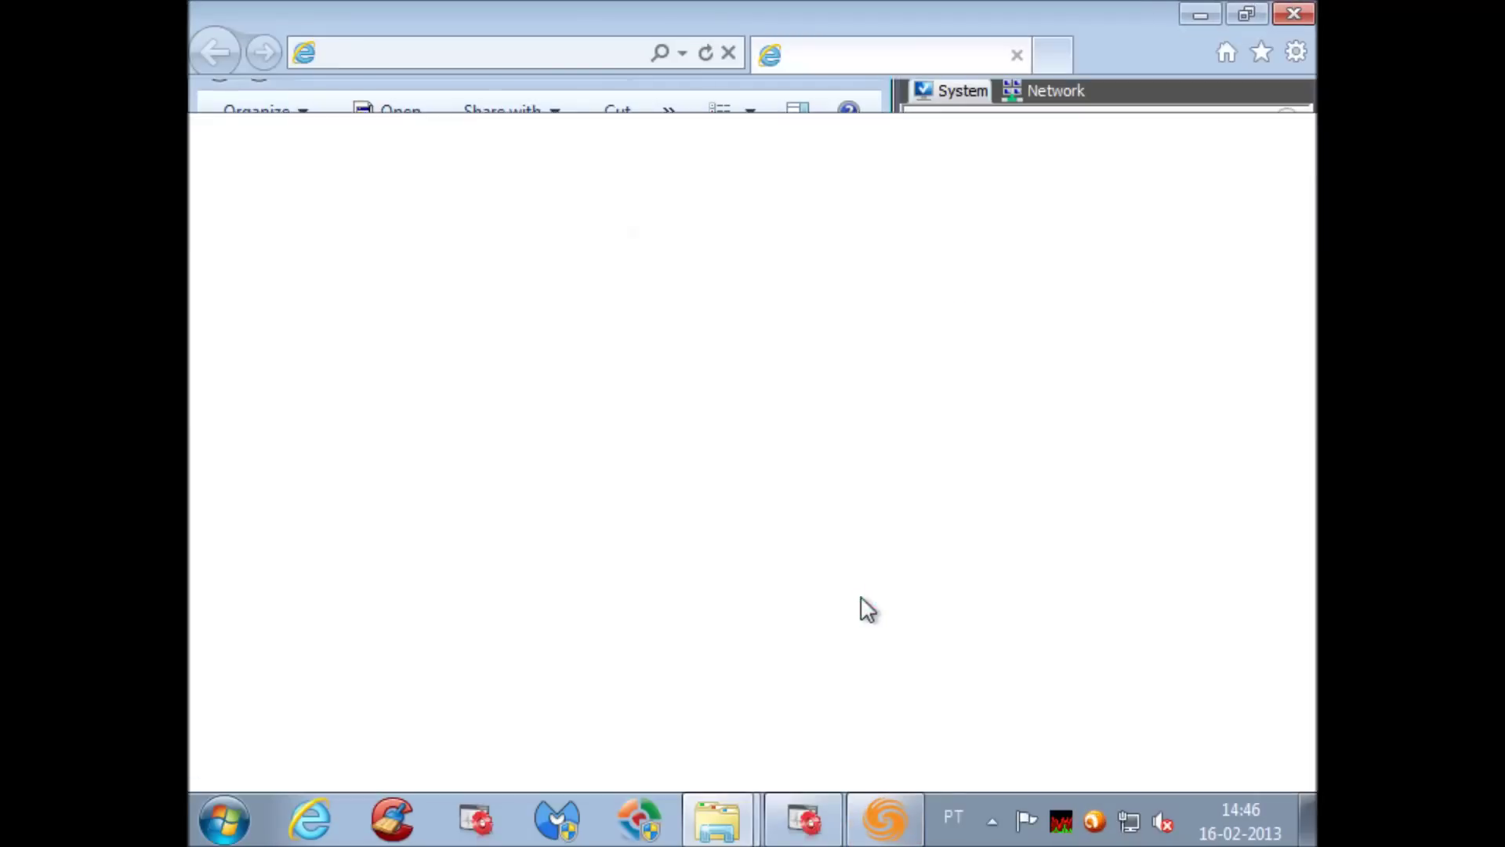
pyautogui.click(1282, 17)
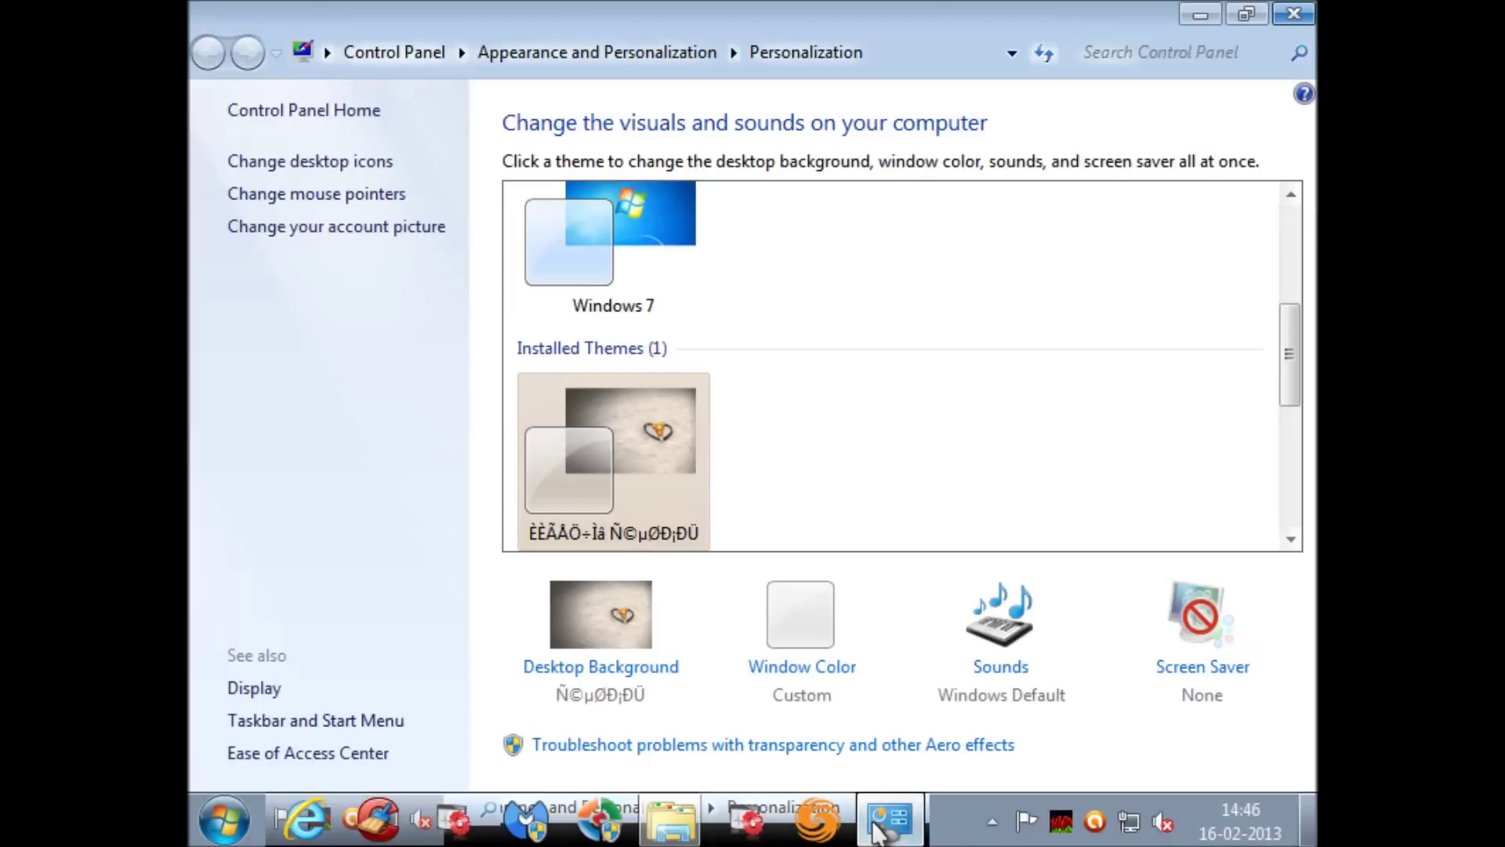
# Replace the installed desktop theme with Windows 7 and finally the Unsaved Theme, closing the Personalization window.
pyautogui.moveTo(876, 831)
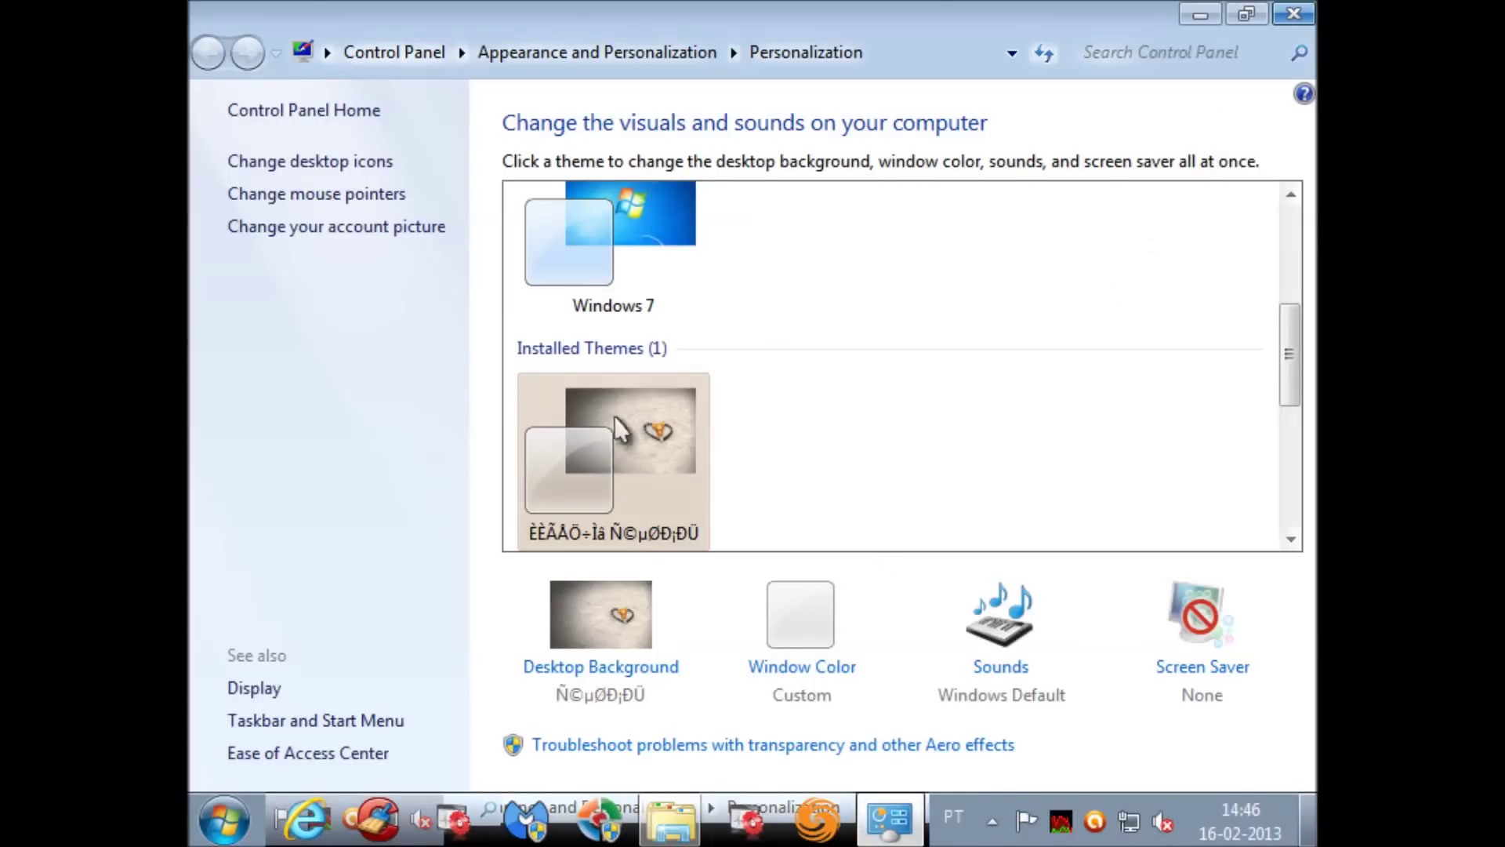
pyautogui.click(624, 263)
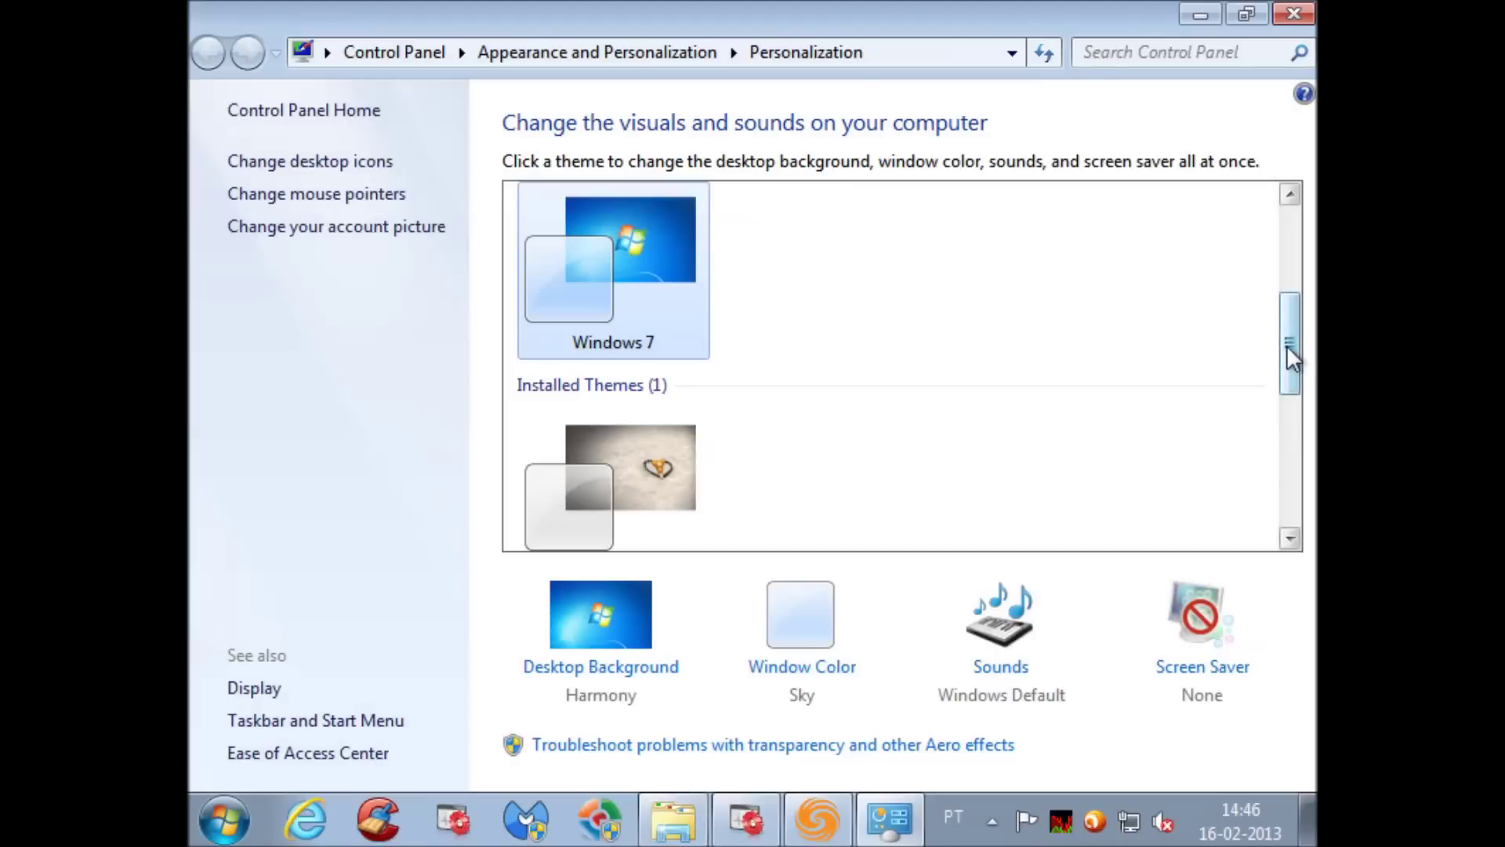
pyautogui.moveTo(1290, 356); pyautogui.dragTo(1286, 211)
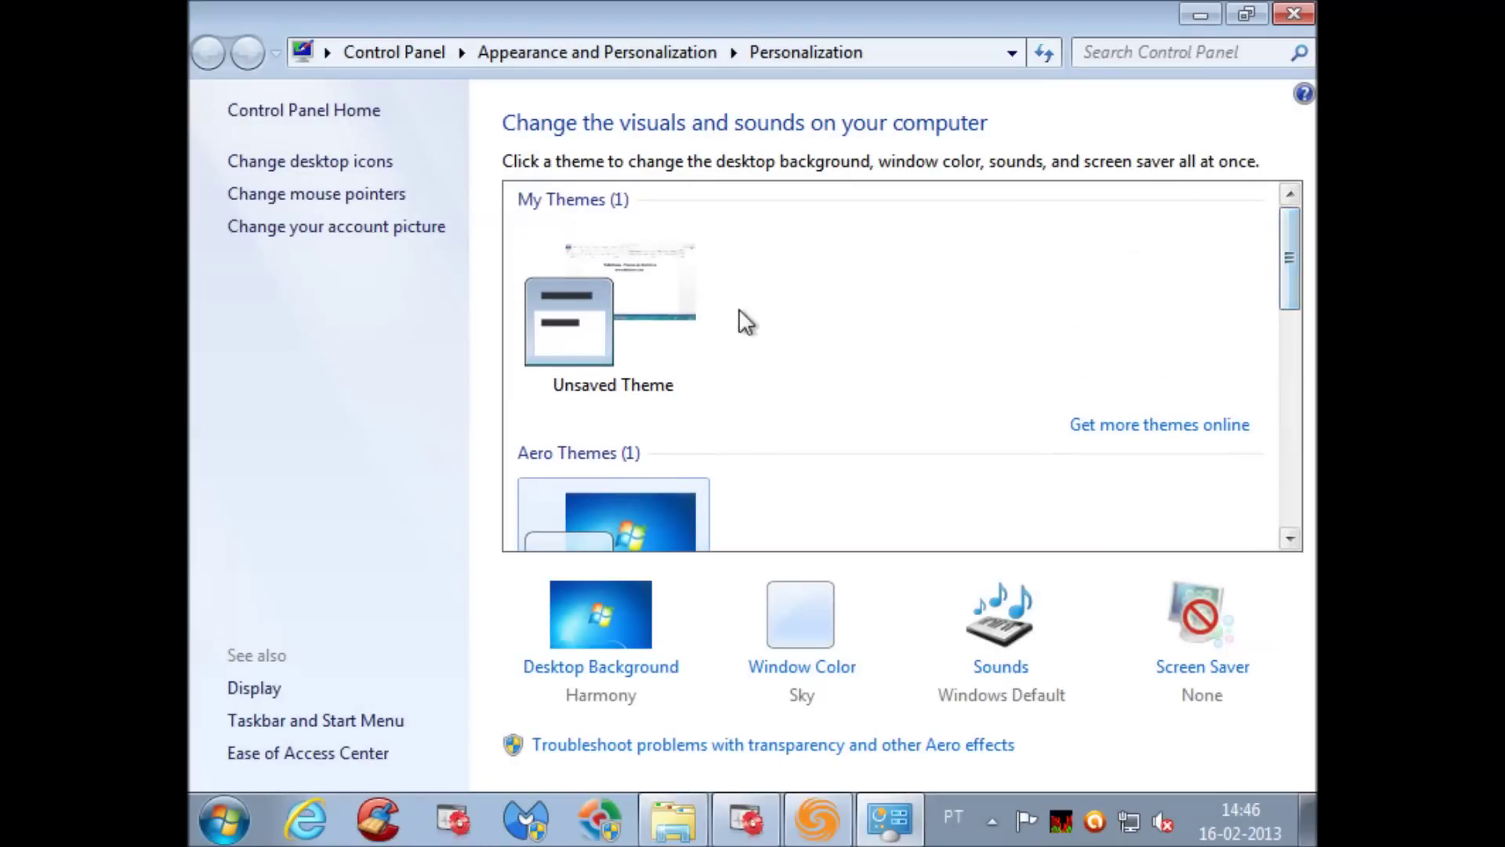
pyautogui.click(699, 316)
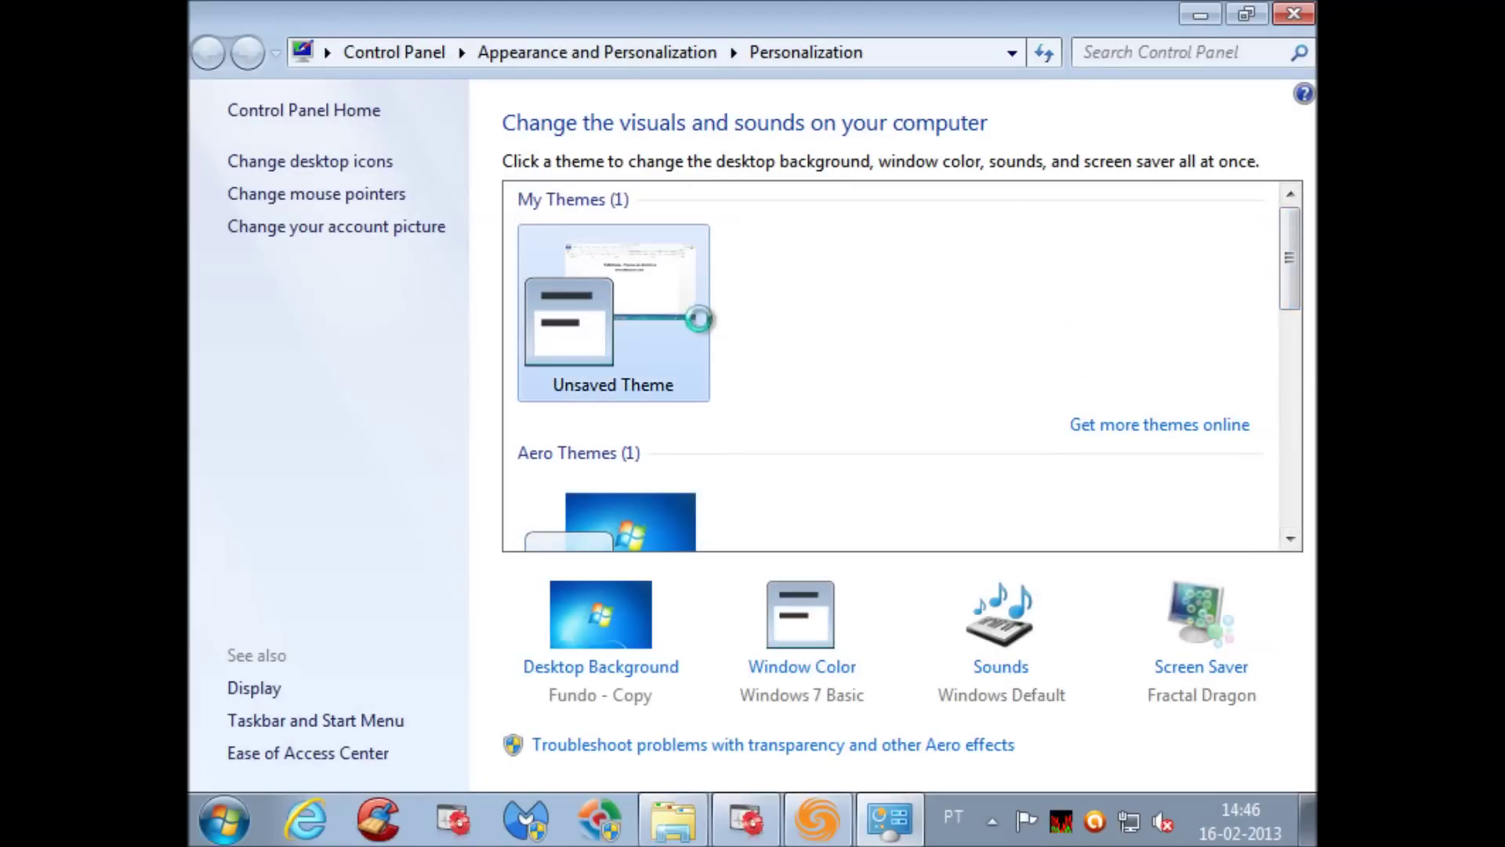
pyautogui.click(1292, 18)
pyautogui.moveTo(871, 376); pyautogui.dragTo(862, 674)
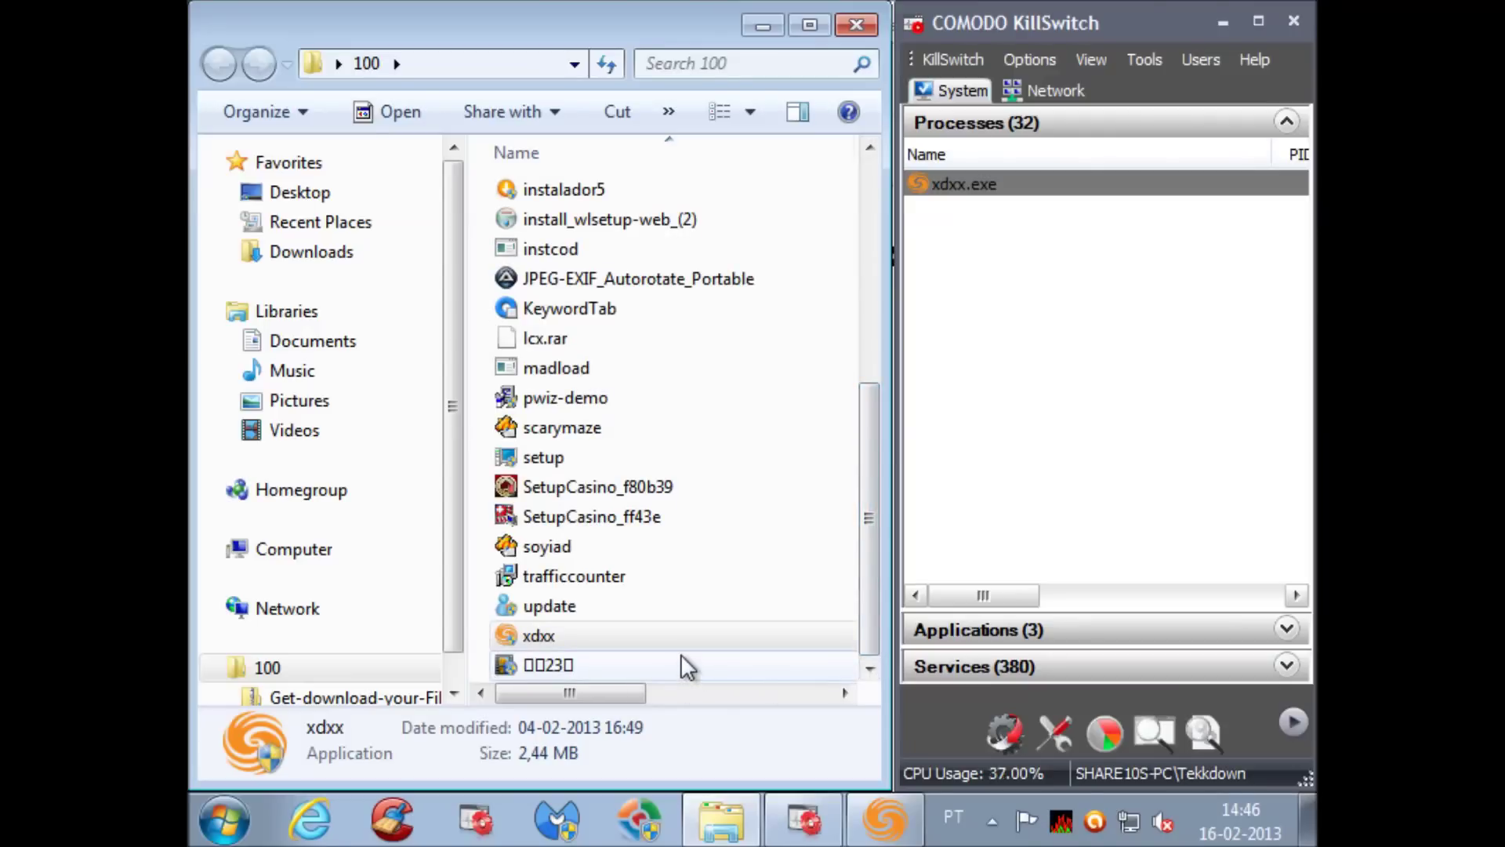
# Run the last sample in folder 100, approve its User Account Control request, and proceed through the RMZT theme installer to its end.
pyautogui.doubleClick(537, 662)
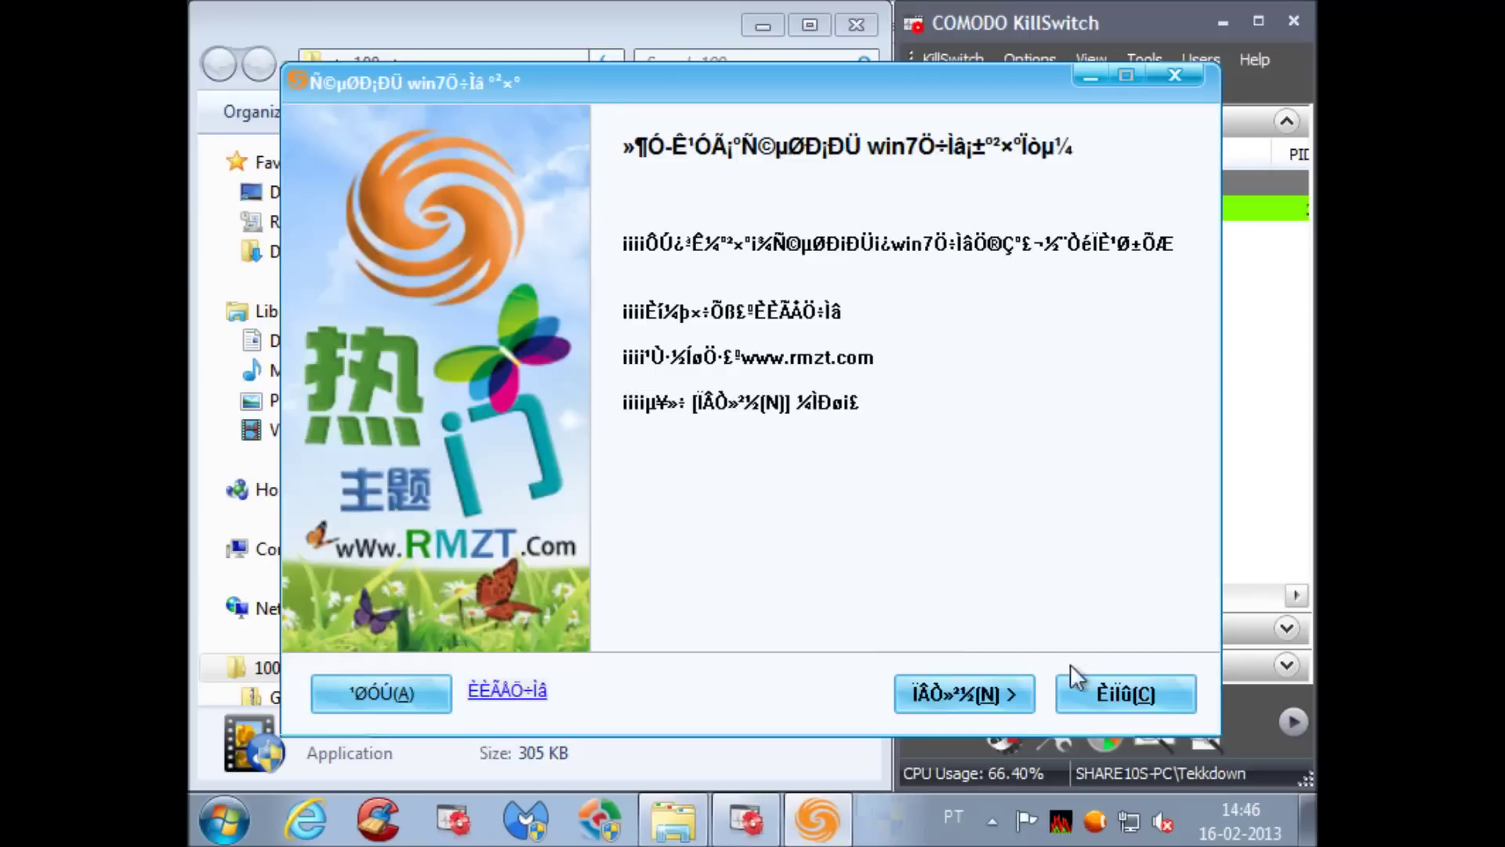
pyautogui.click(980, 695)
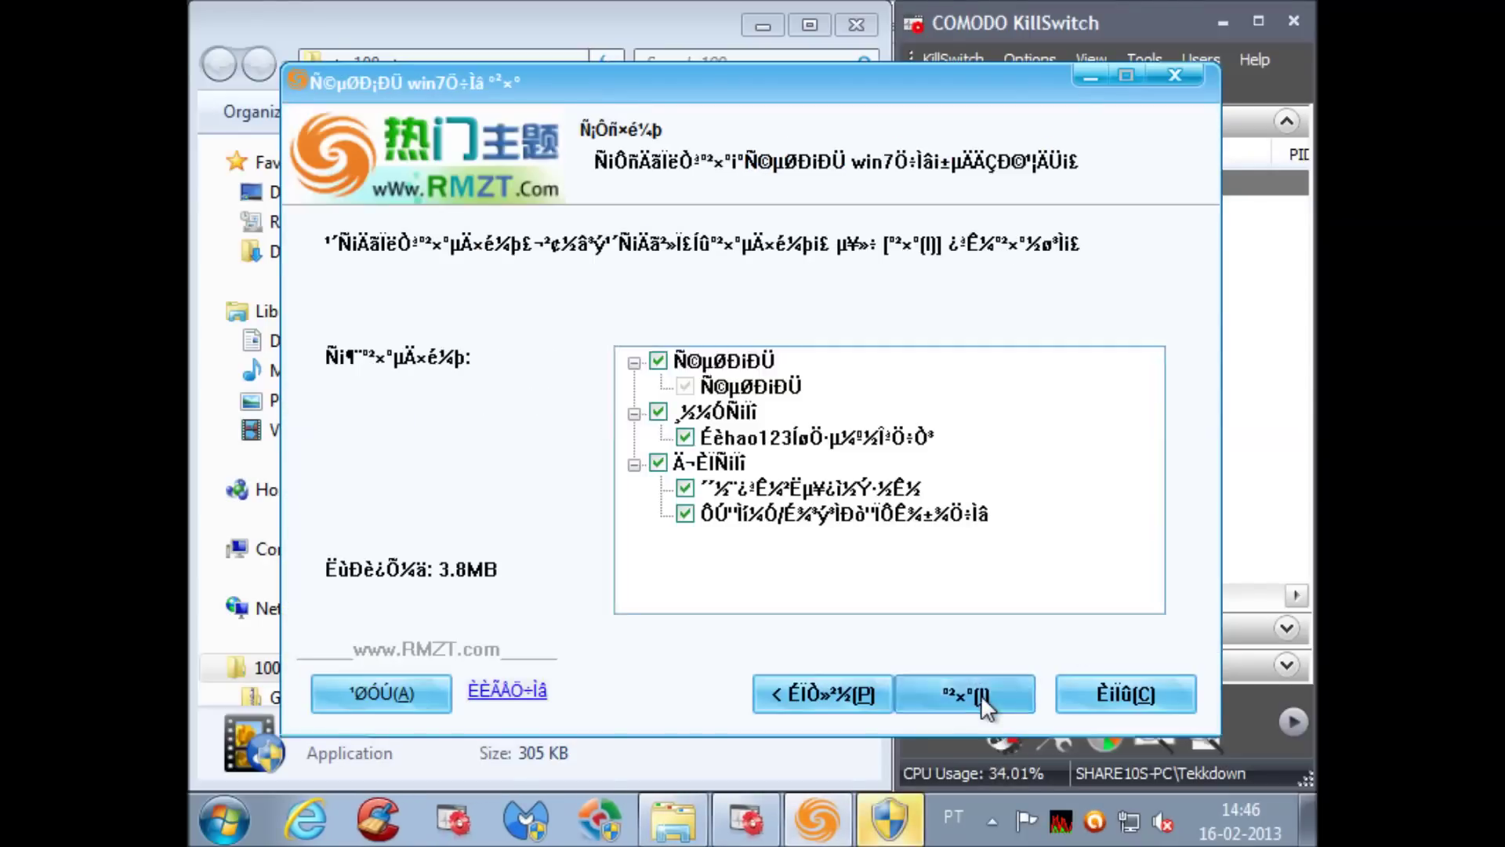
pyautogui.click(981, 694)
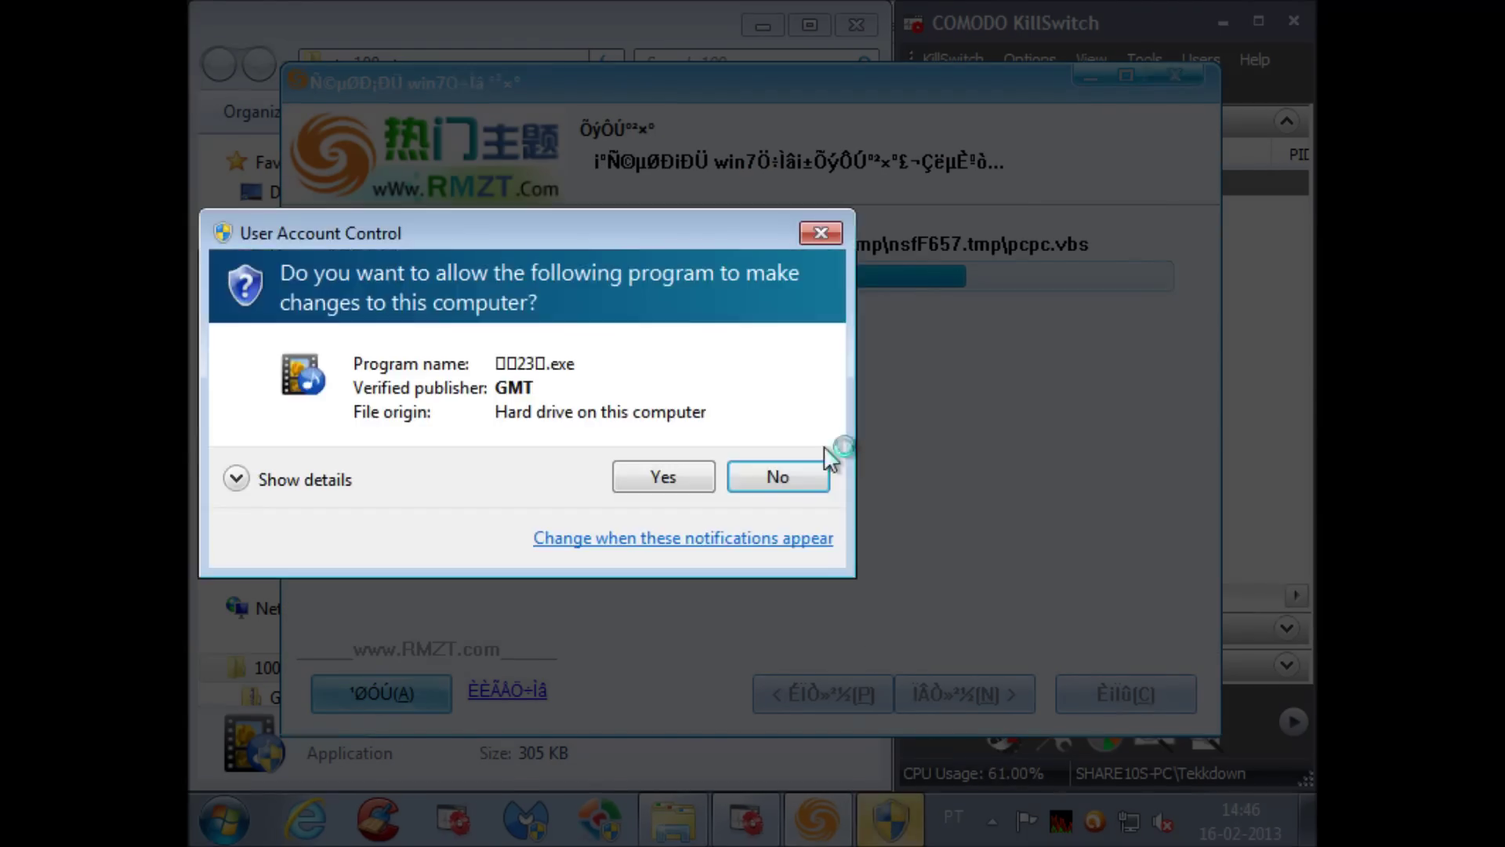
pyautogui.click(641, 477)
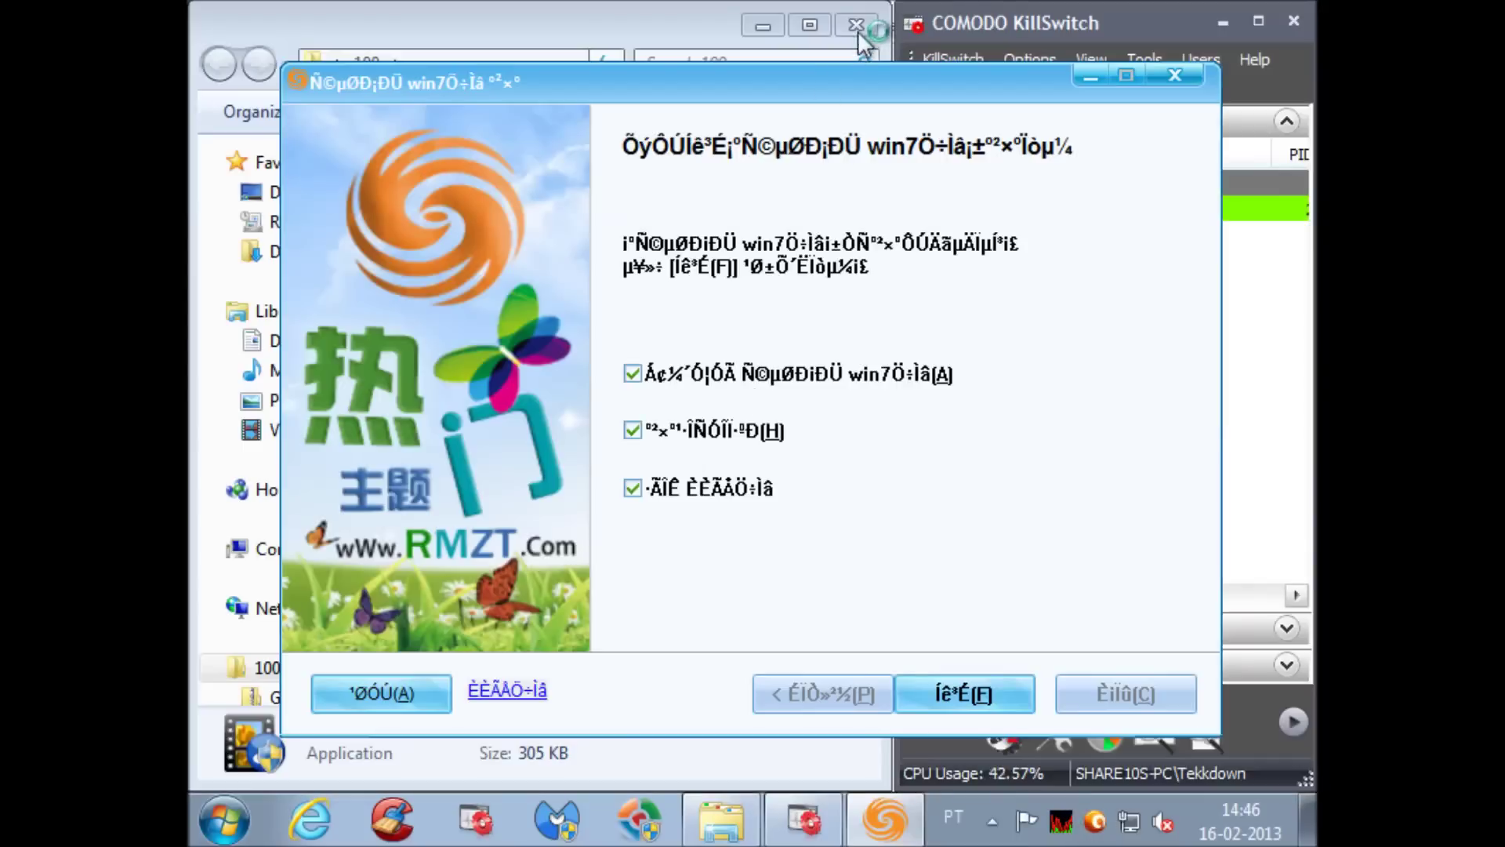
pyautogui.click(863, 513)
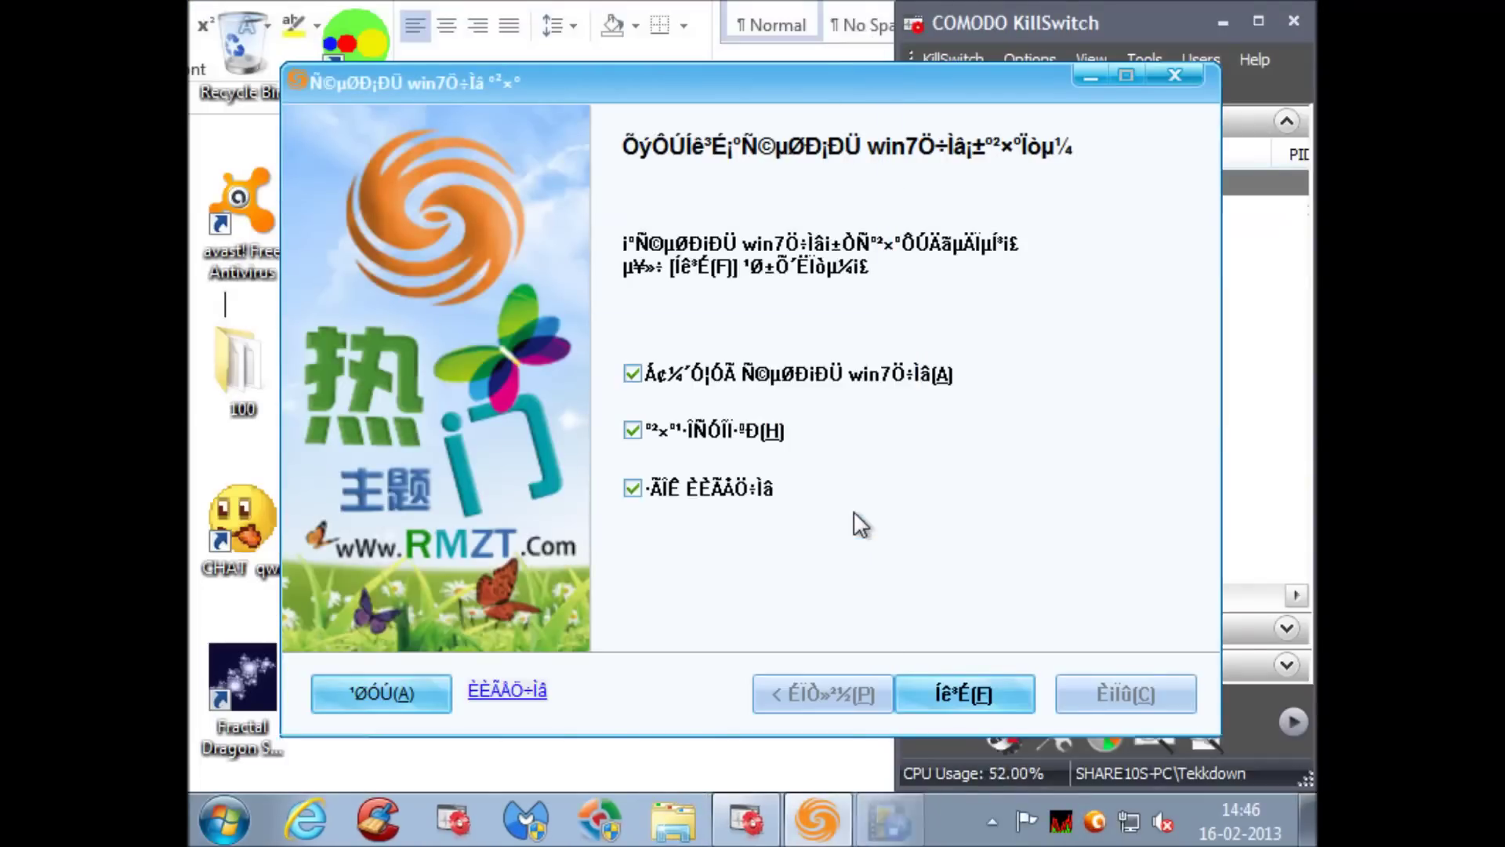
pyautogui.click(977, 687)
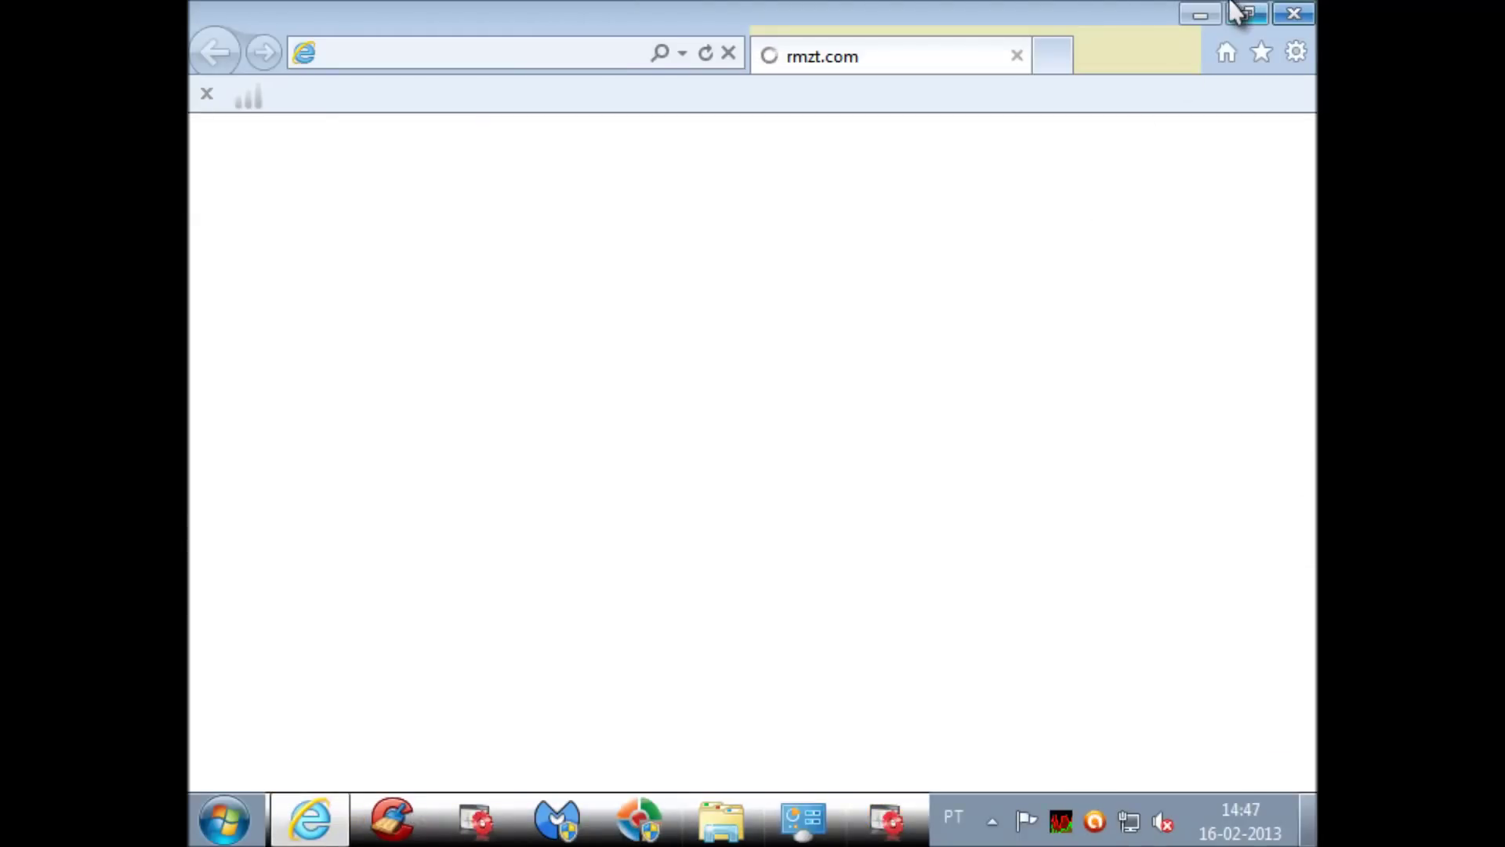
# Close the rmzt.com browser window and the Personalization window opened by the theme installer.
pyautogui.click(1295, 15)
pyautogui.moveTo(1292, 364); pyautogui.dragTo(1270, 191)
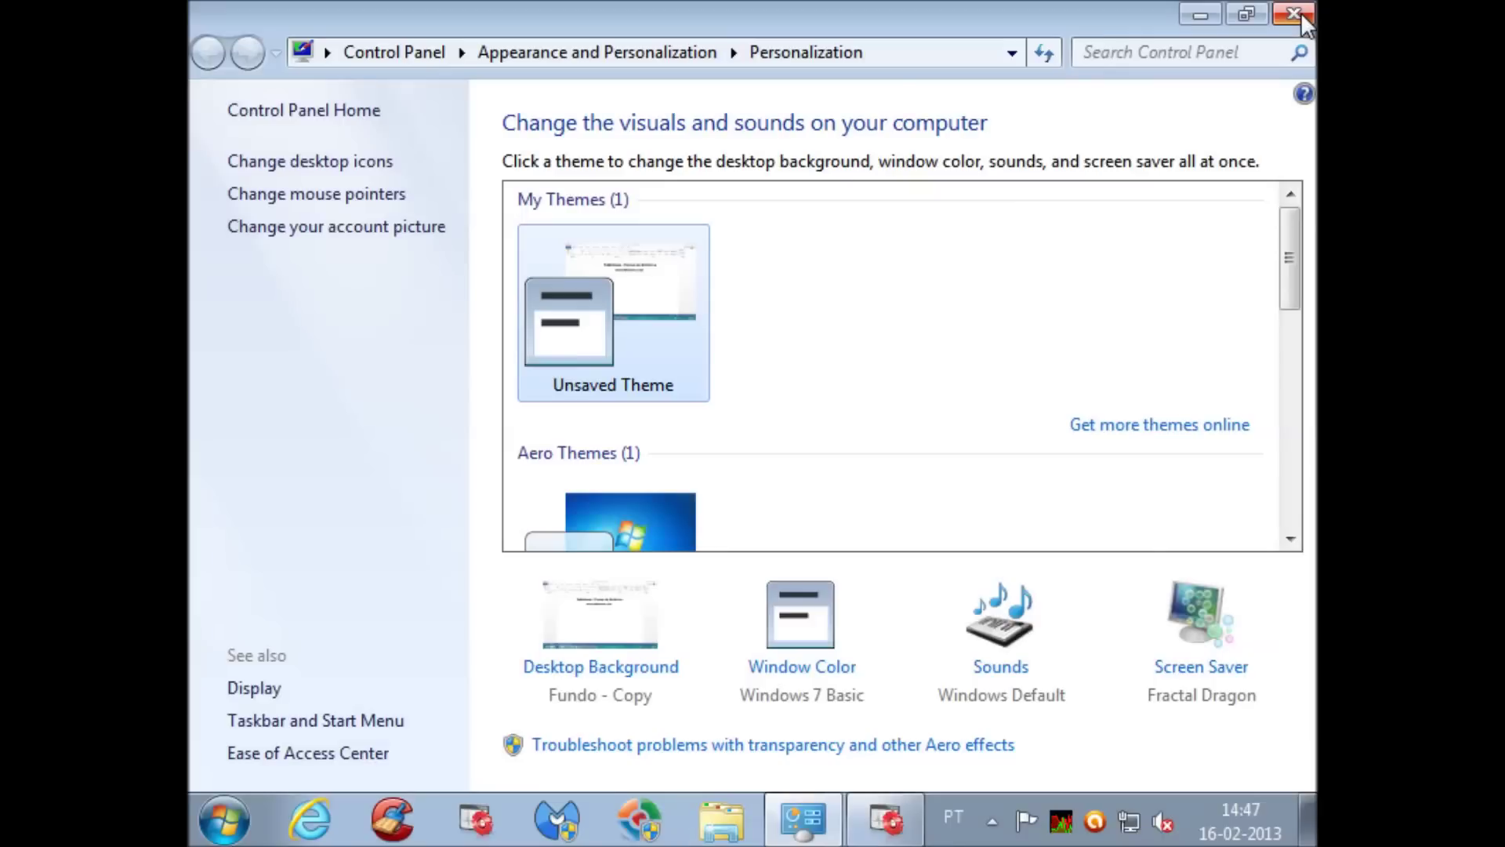
pyautogui.click(1295, 14)
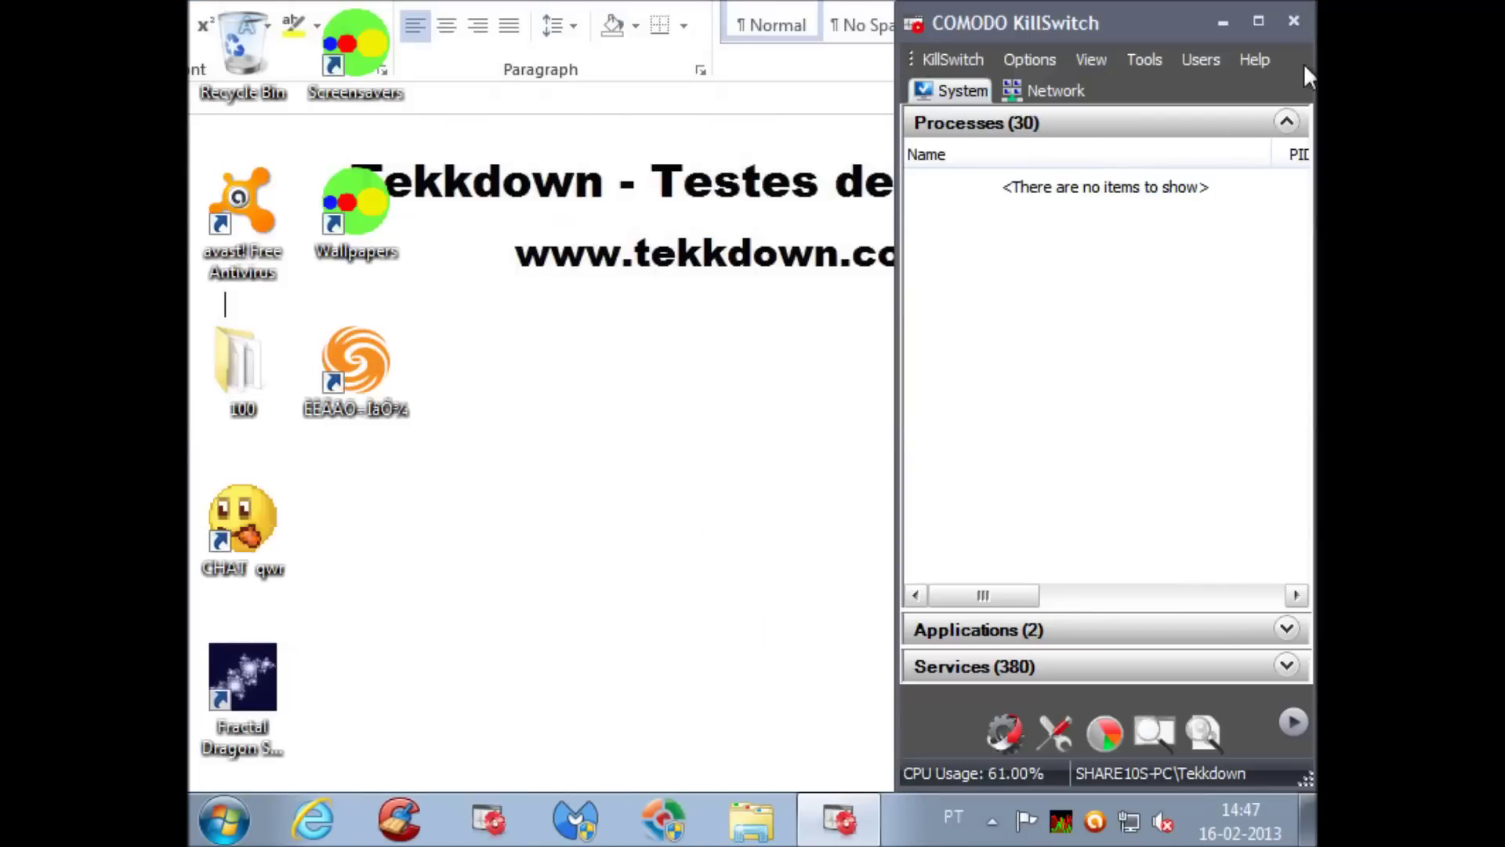
# Maximize KillSwitch, turn off Hide Safe Processes to examine all running processes, and close KillSwitch.
pyautogui.click(1259, 22)
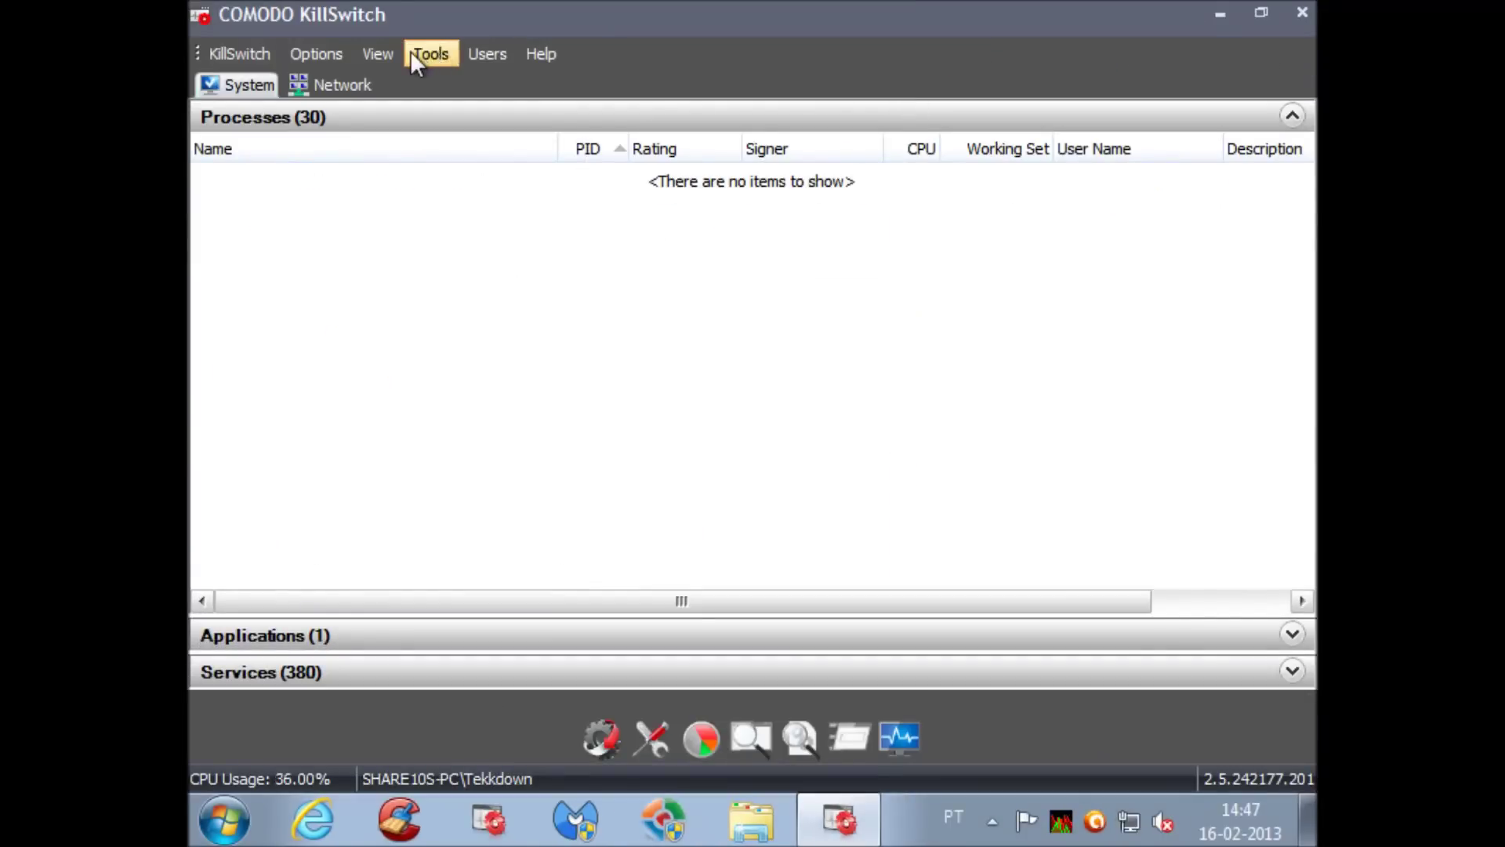
pyautogui.click(378, 53)
pyautogui.click(413, 147)
pyautogui.click(378, 54)
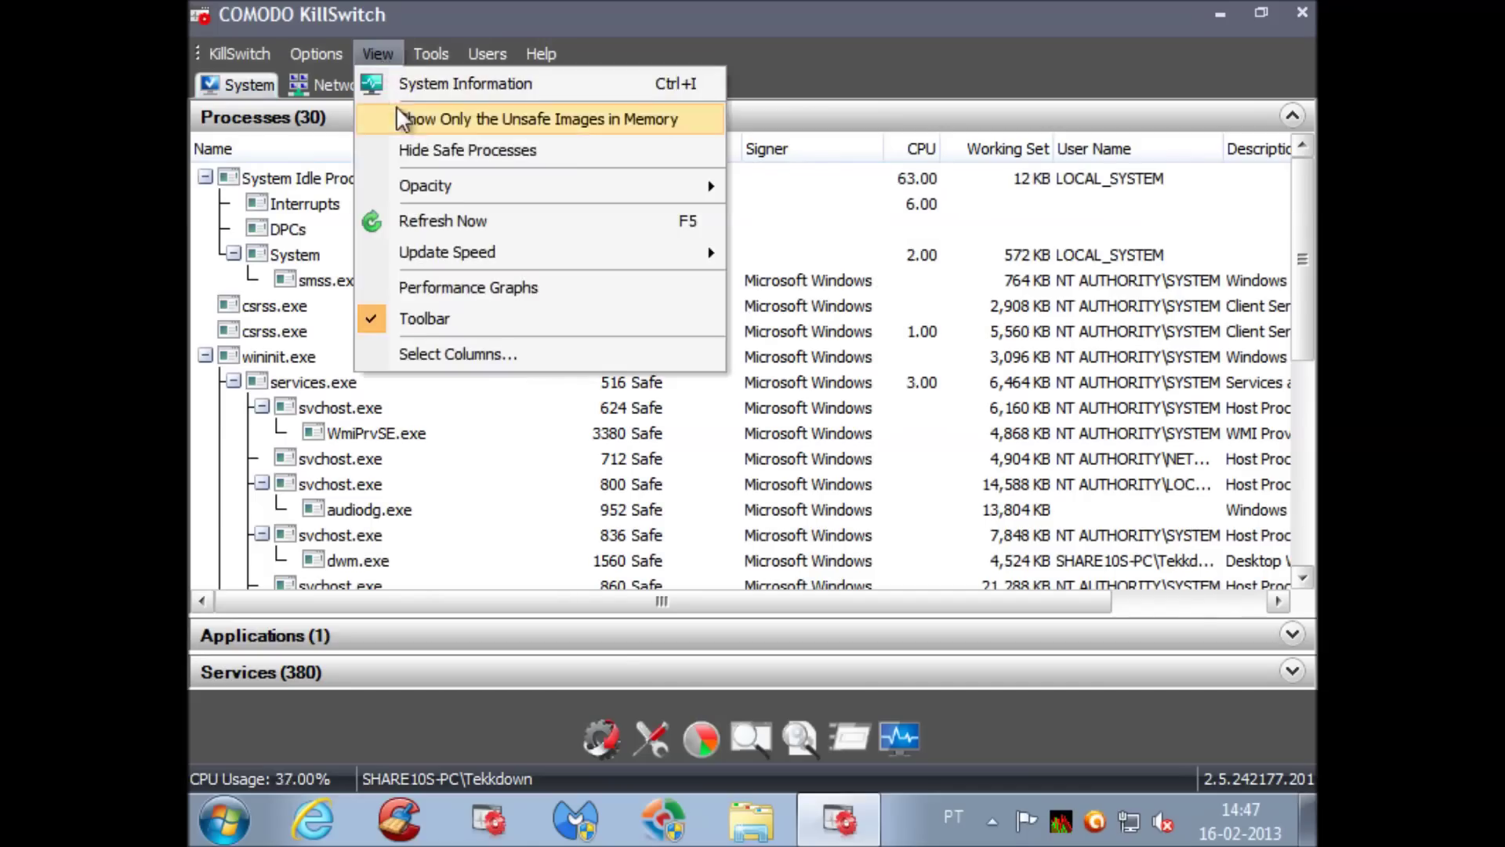
pyautogui.click(427, 149)
pyautogui.click(379, 53)
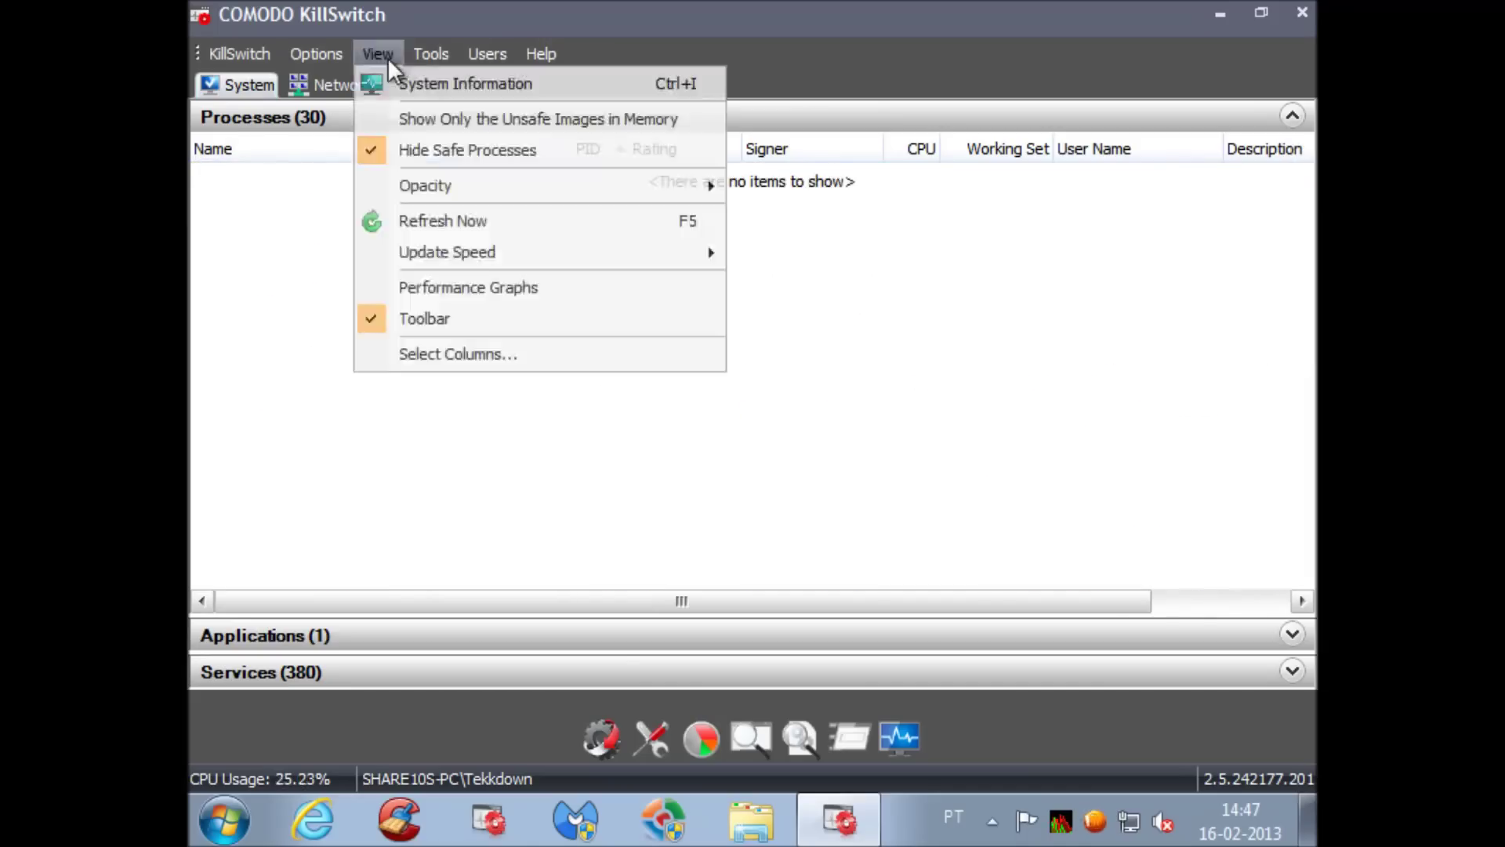
pyautogui.click(418, 151)
pyautogui.click(1246, 148)
pyautogui.click(1223, 303)
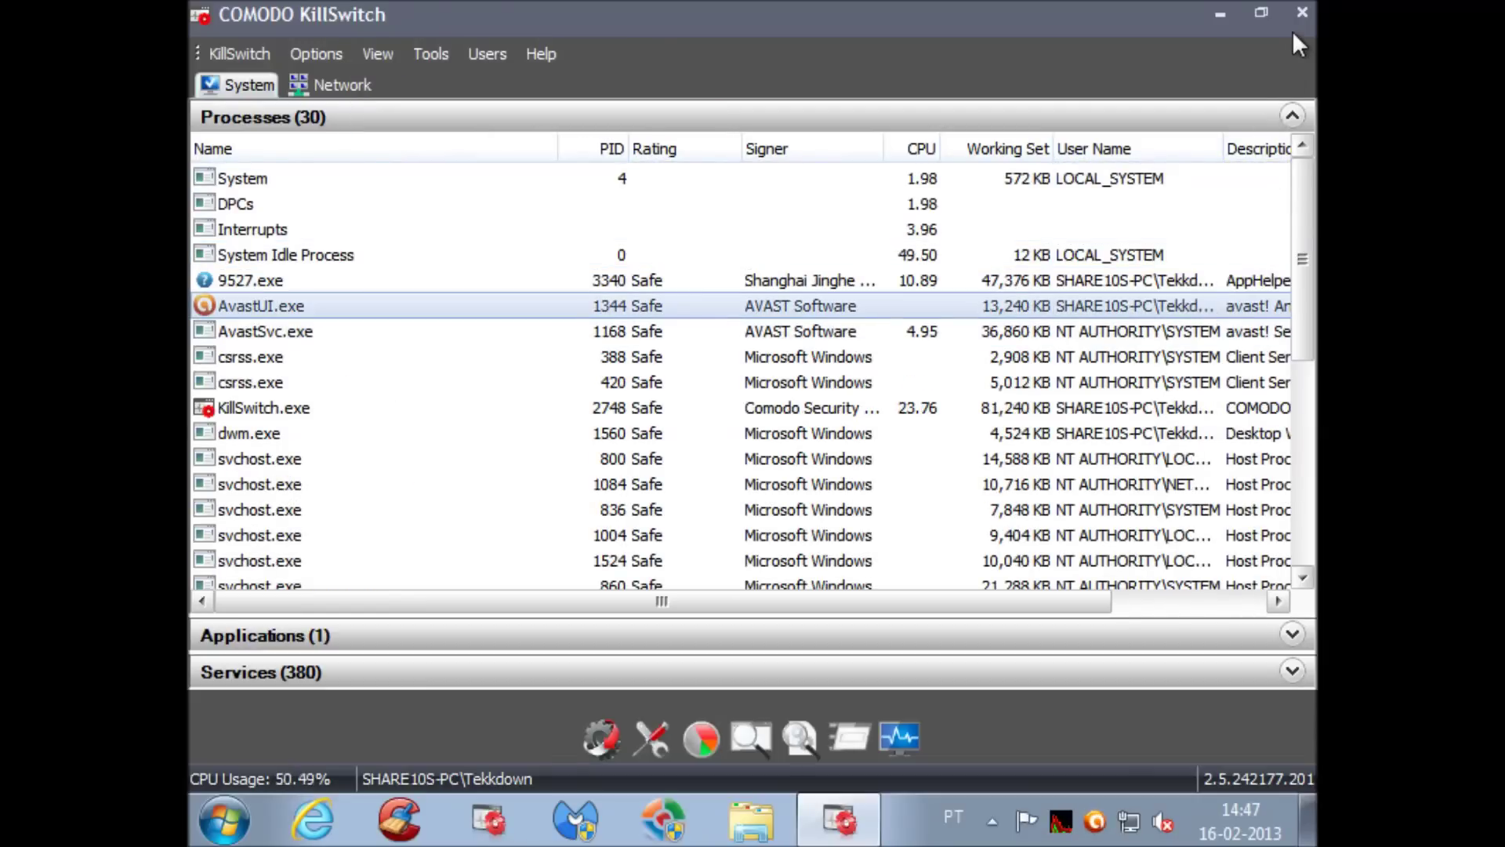
pyautogui.hotkey('alt', 'F4')
# Run the CCleaner cleanup from the Recycle Bin.
pyautogui.rightClick(218, 41)
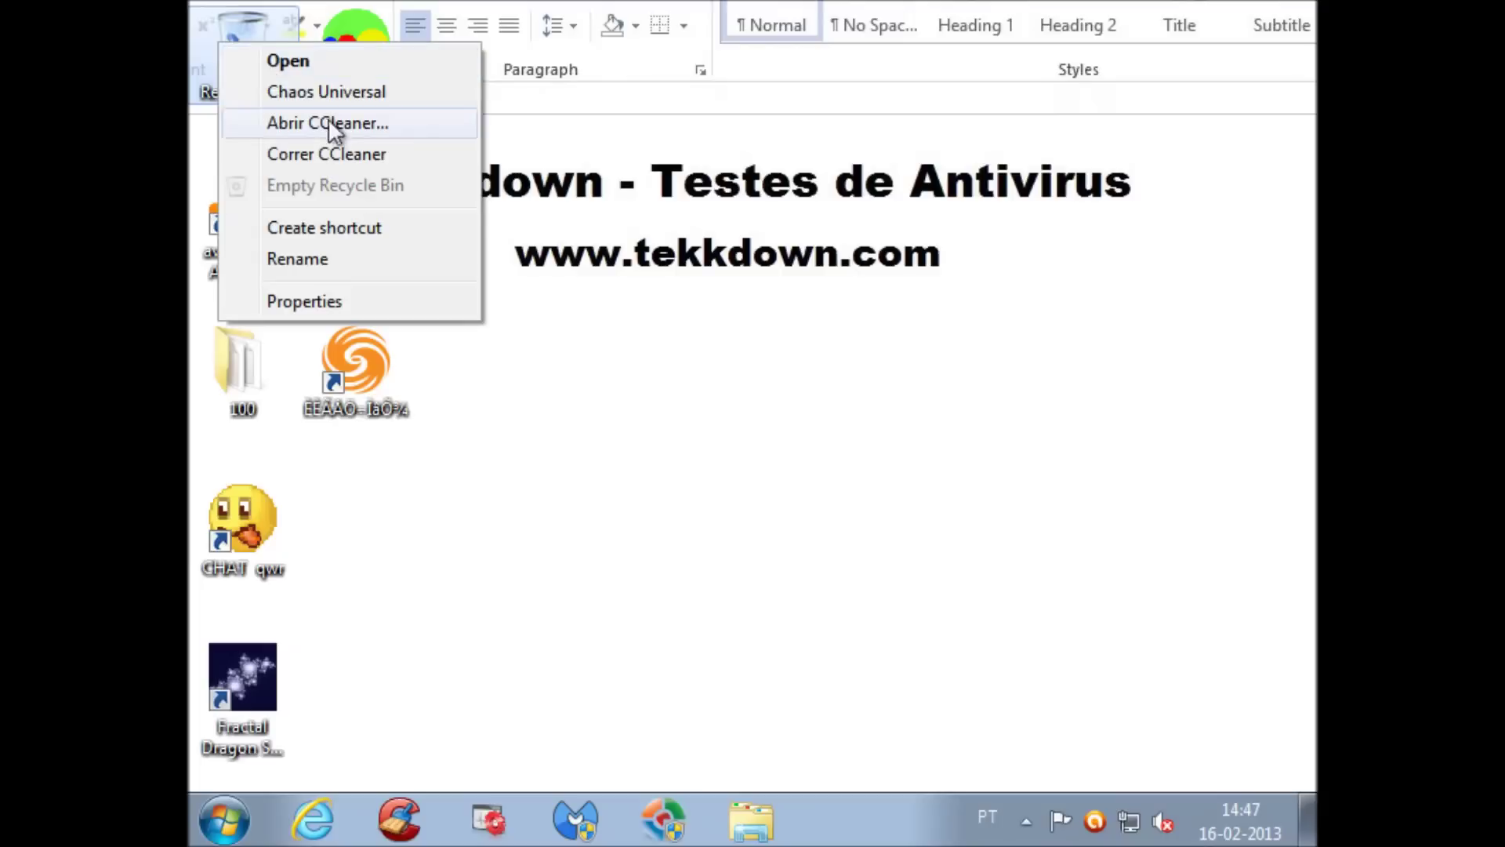
pyautogui.click(338, 146)
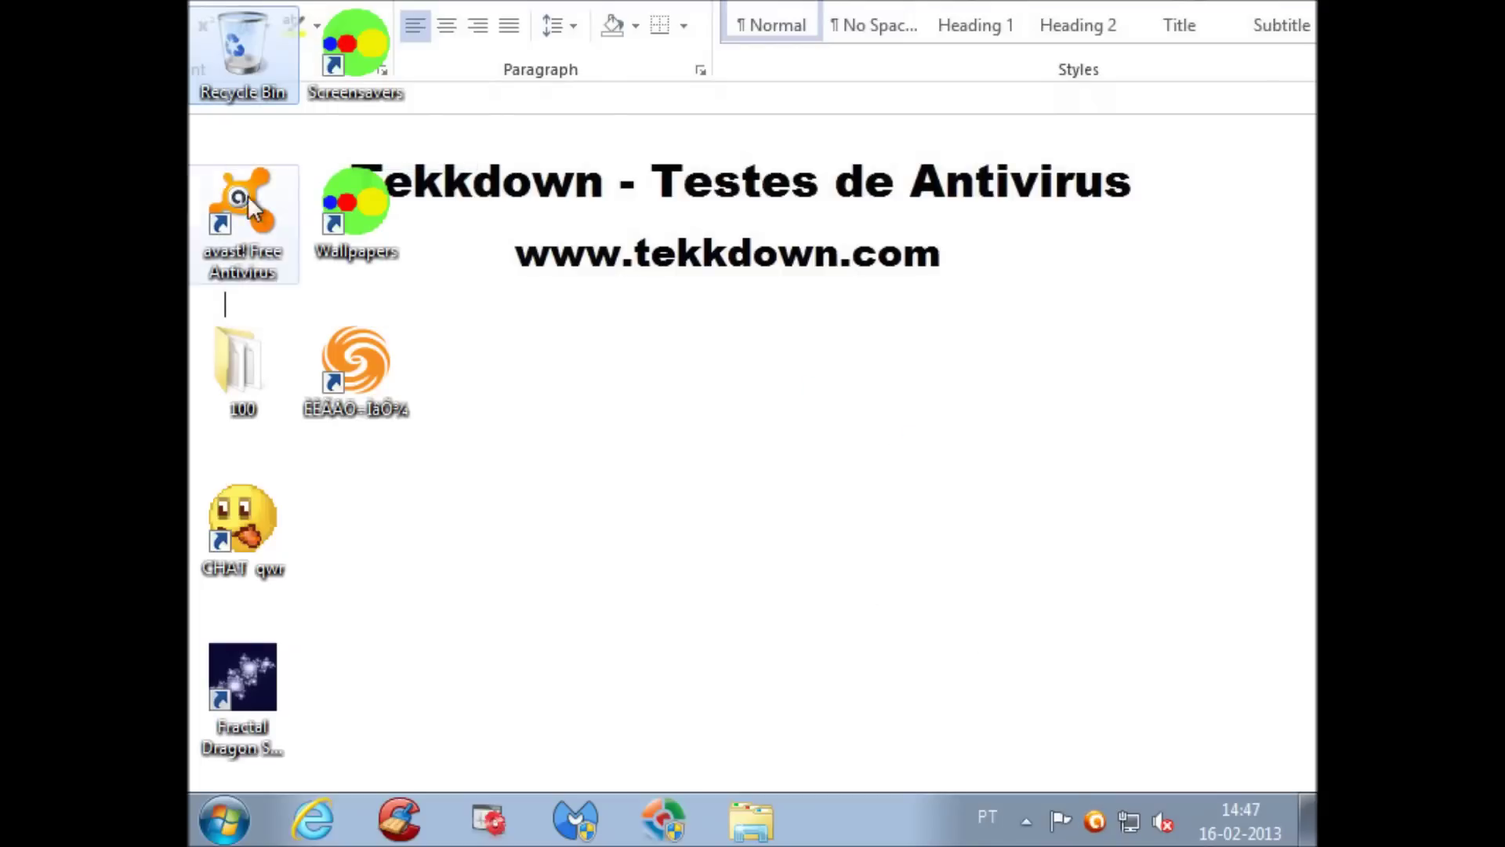
pyautogui.rightClick(250, 87)
pyautogui.click(303, 102)
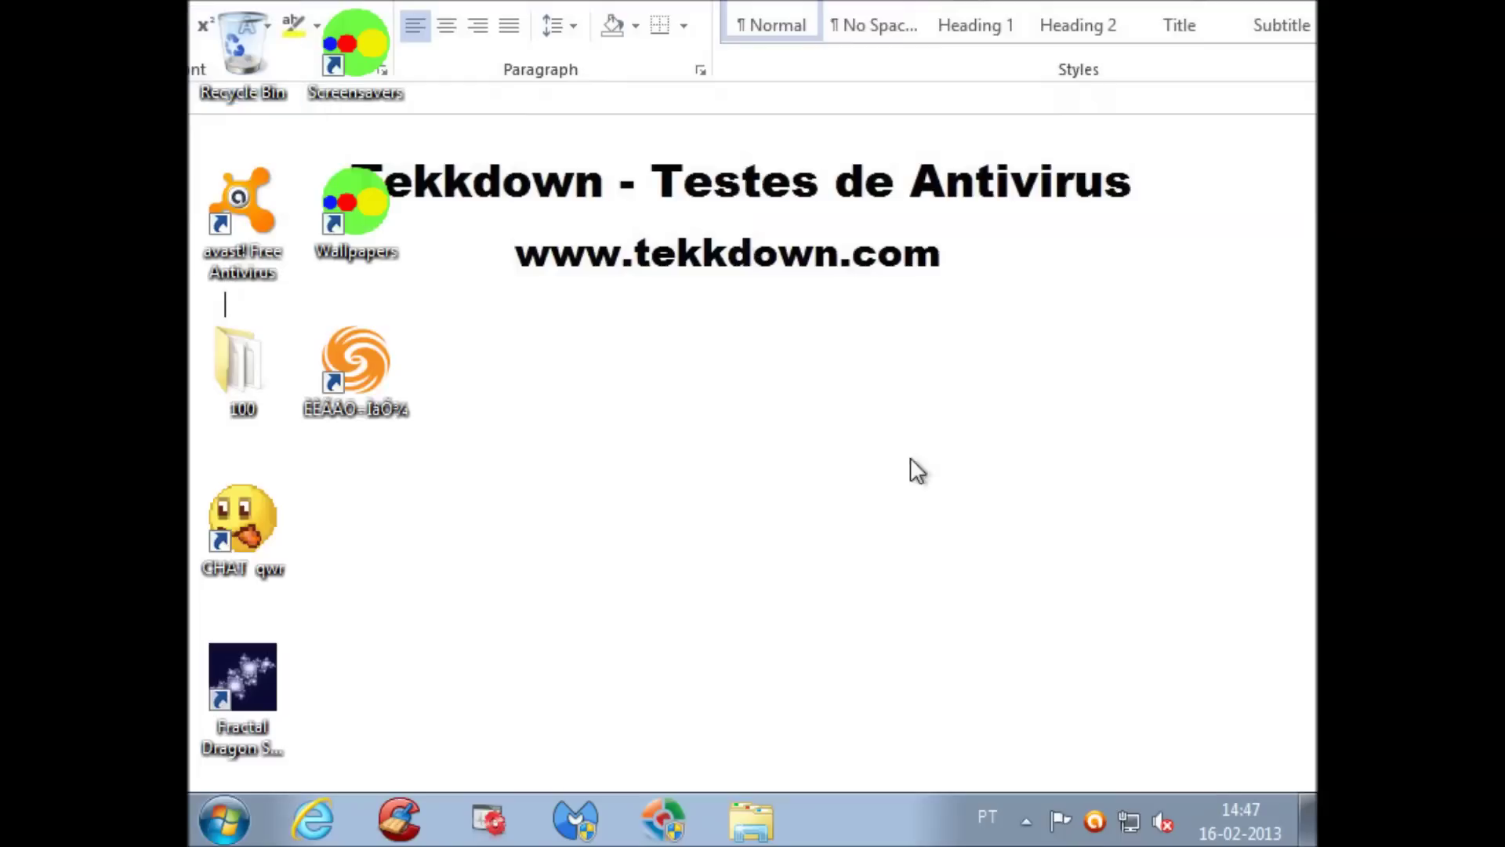
# Open avast! antivirus and update its virus definitions, closing the update report.
pyautogui.rightClick(1095, 820)
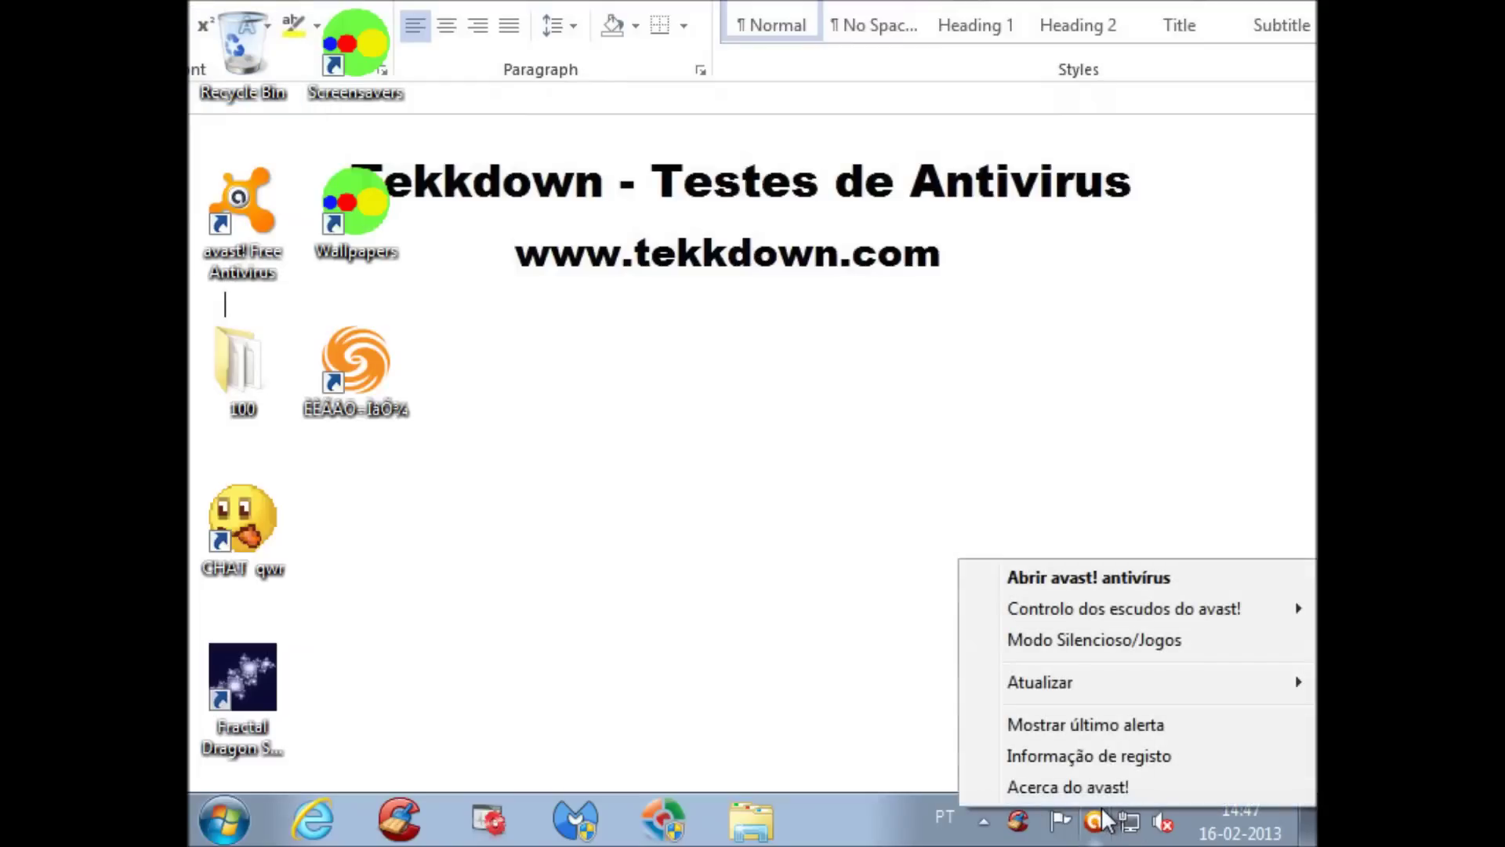
pyautogui.click(1063, 571)
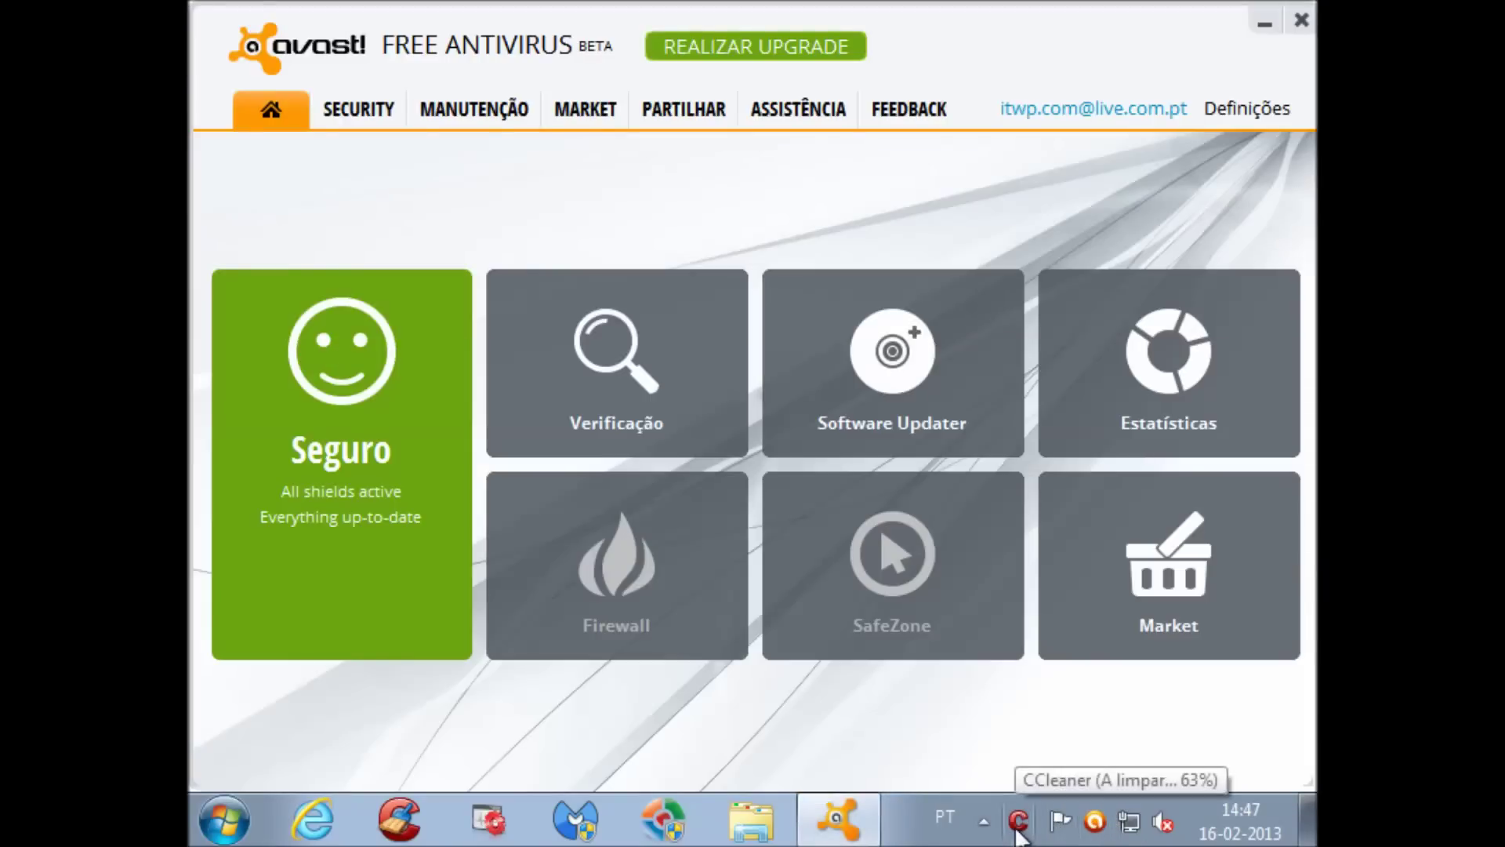
pyautogui.click(466, 114)
pyautogui.click(625, 290)
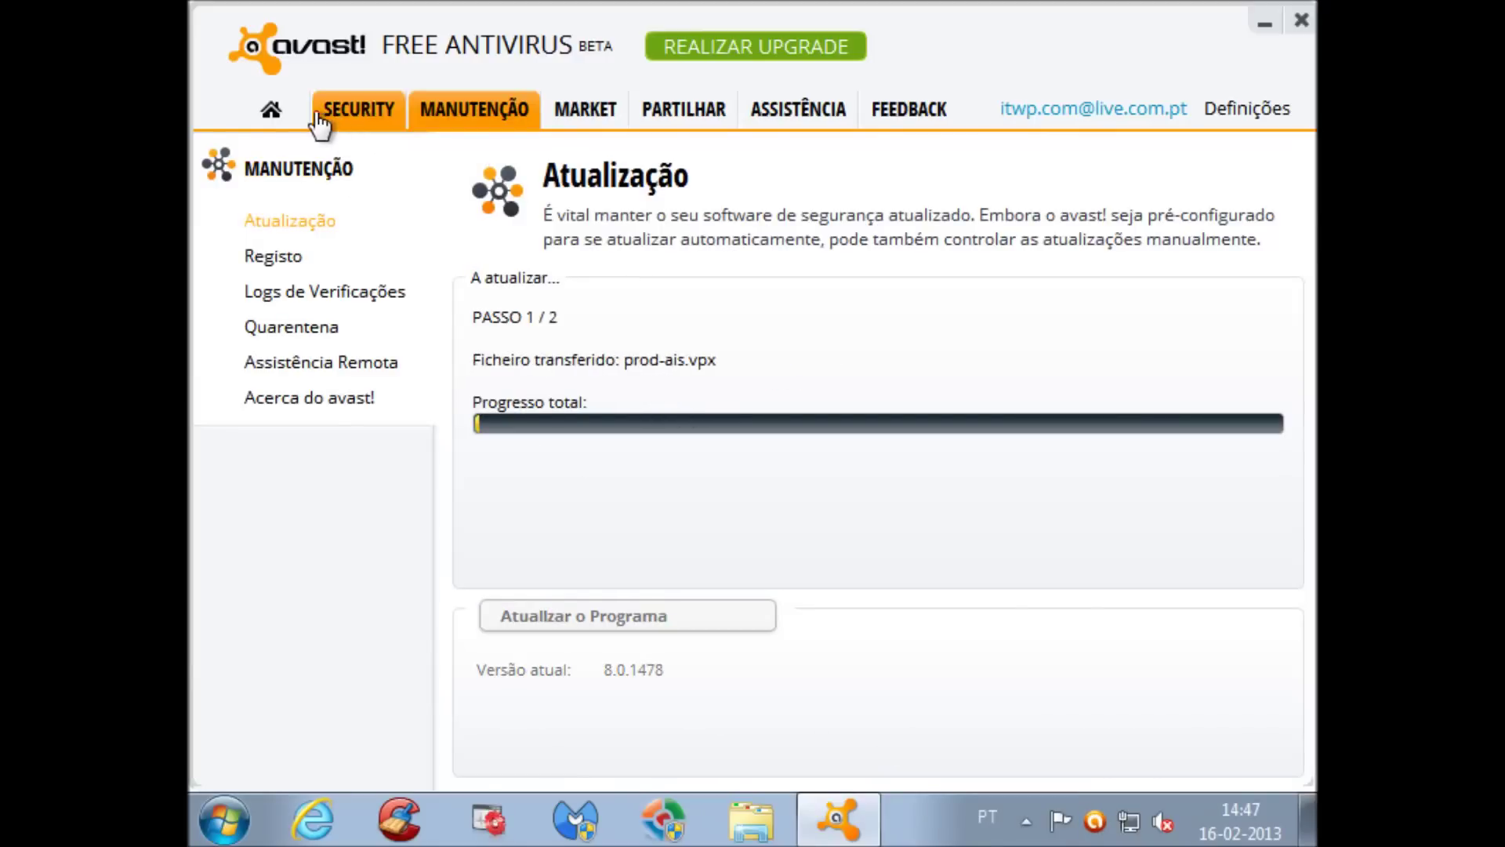
pyautogui.click(1253, 543)
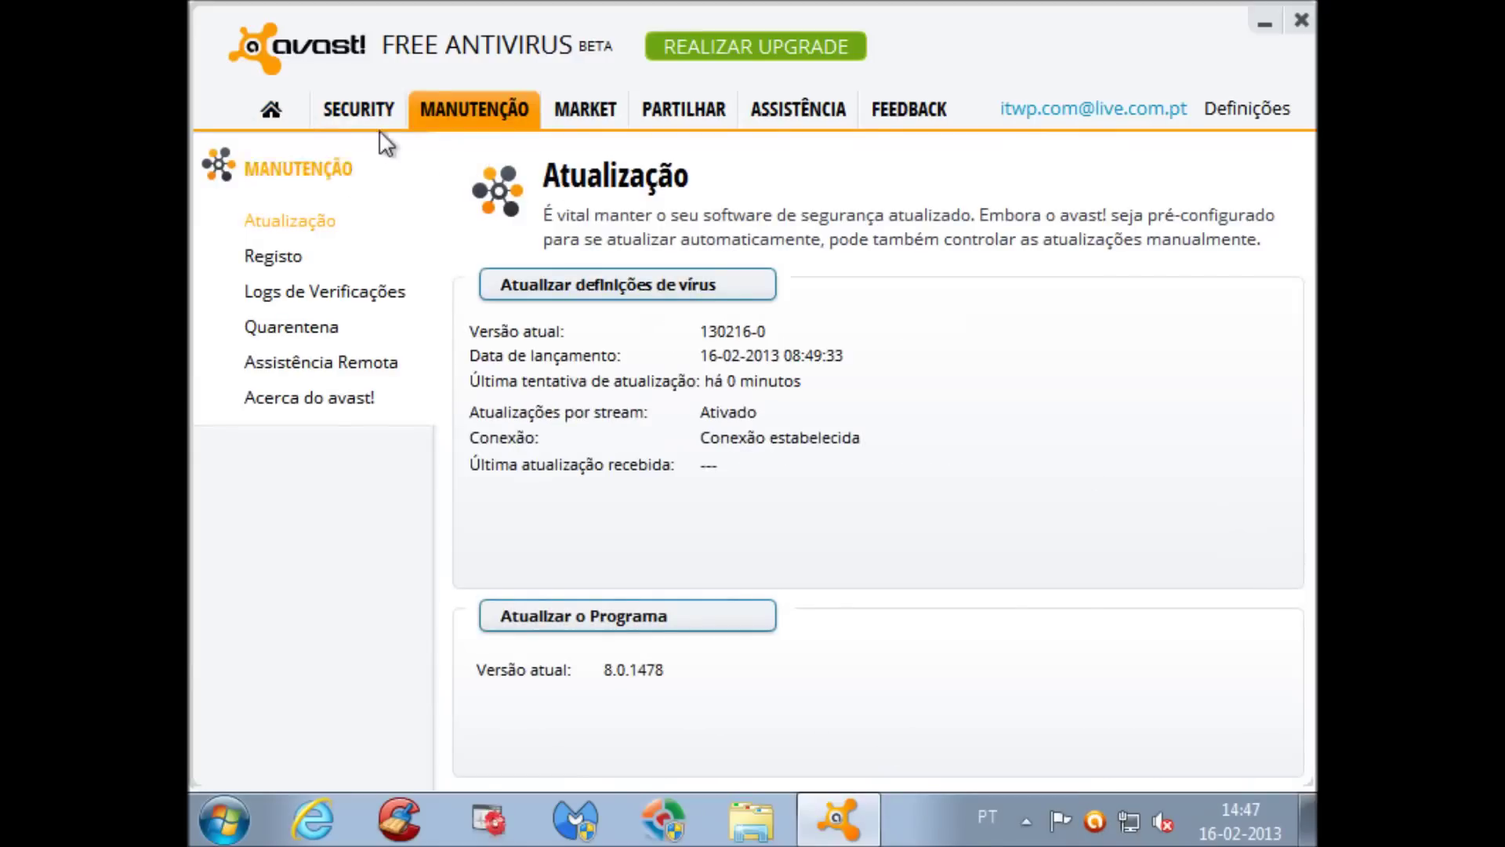
# Run the avast! quick scan (Verificação rápida), dismiss its report and close the avast! window.
pyautogui.click(274, 111)
pyautogui.click(673, 375)
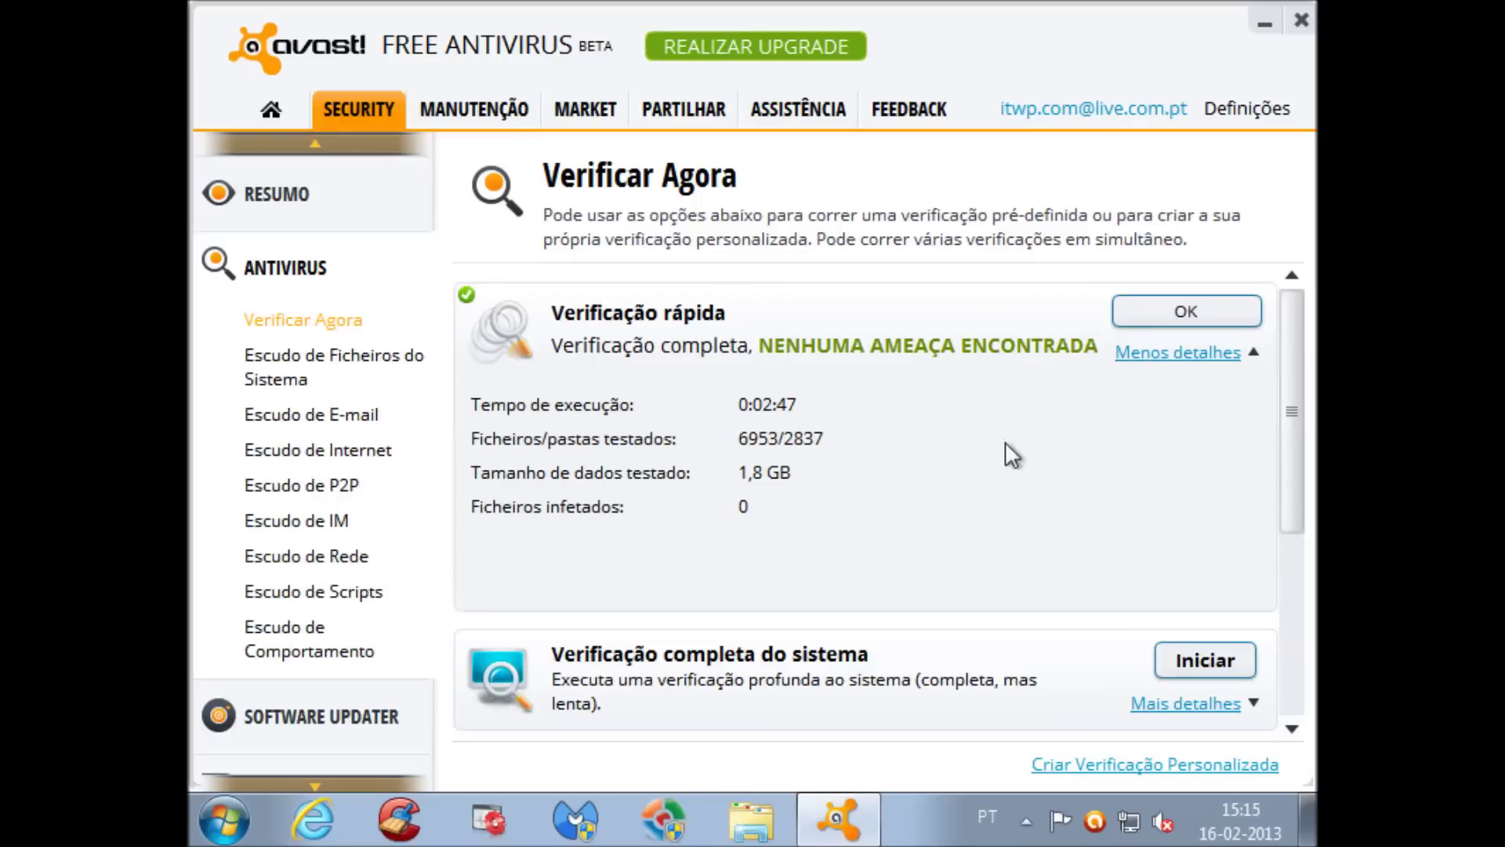
pyautogui.click(1154, 312)
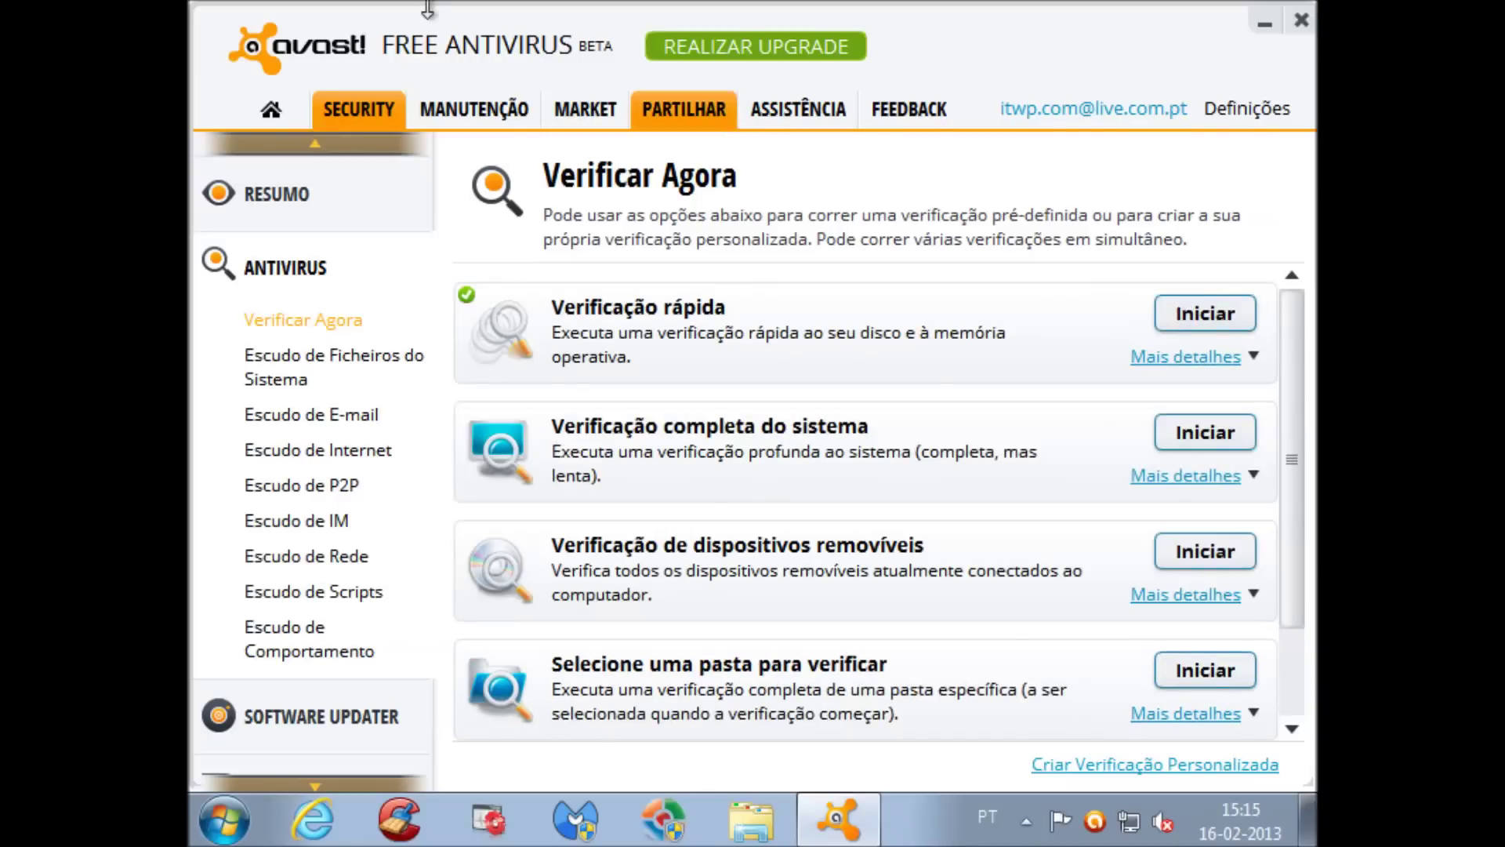
pyautogui.click(296, 105)
pyautogui.click(1298, 22)
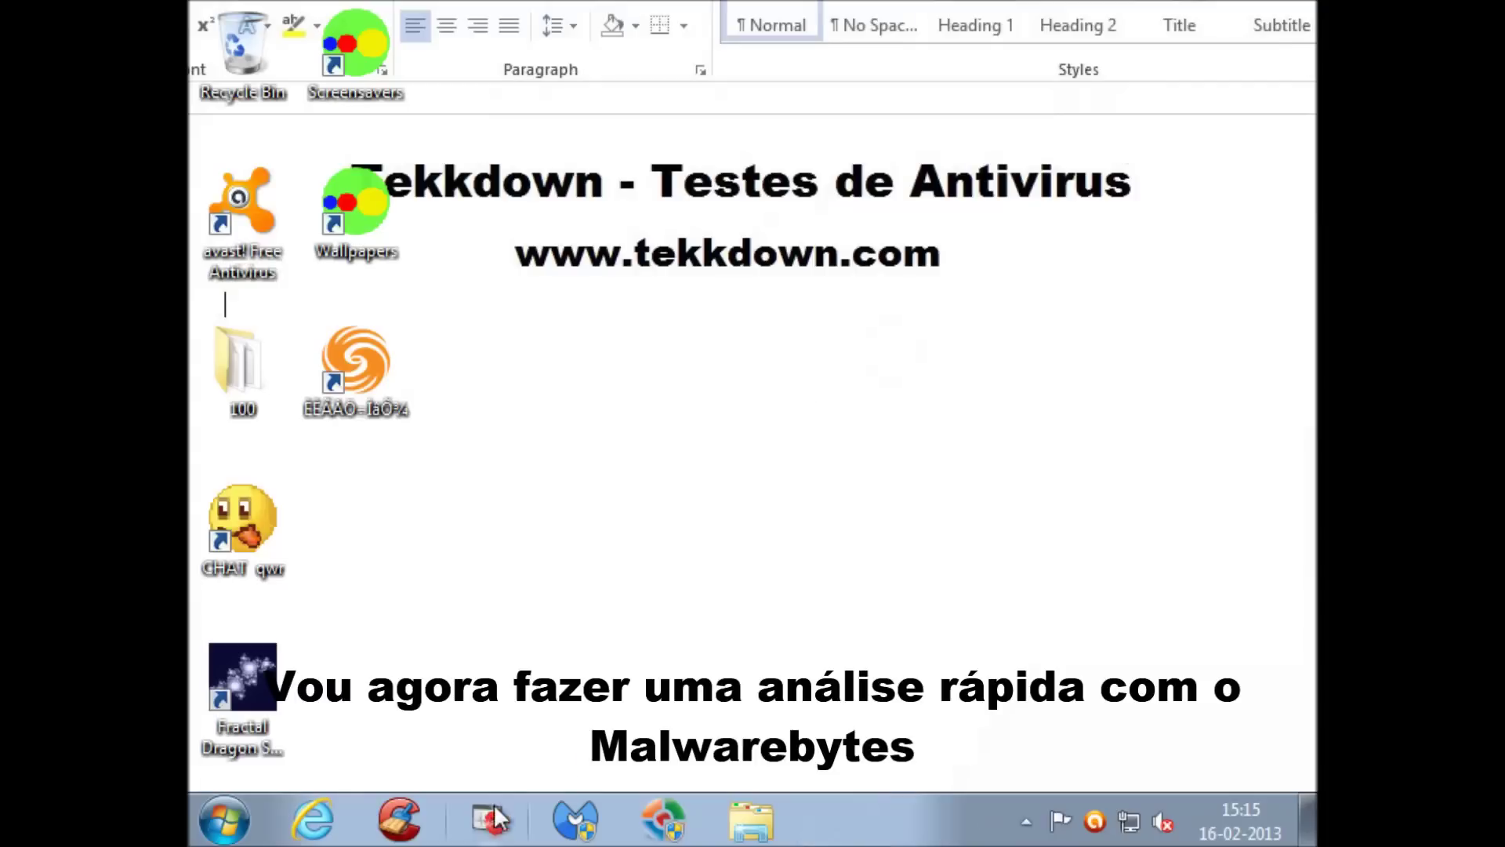
# Launch Malwarebytes Anti-Malware and HitmanPro, approving both User Account Control requests, and maximize the Malwarebytes window.
pyautogui.click(607, 823)
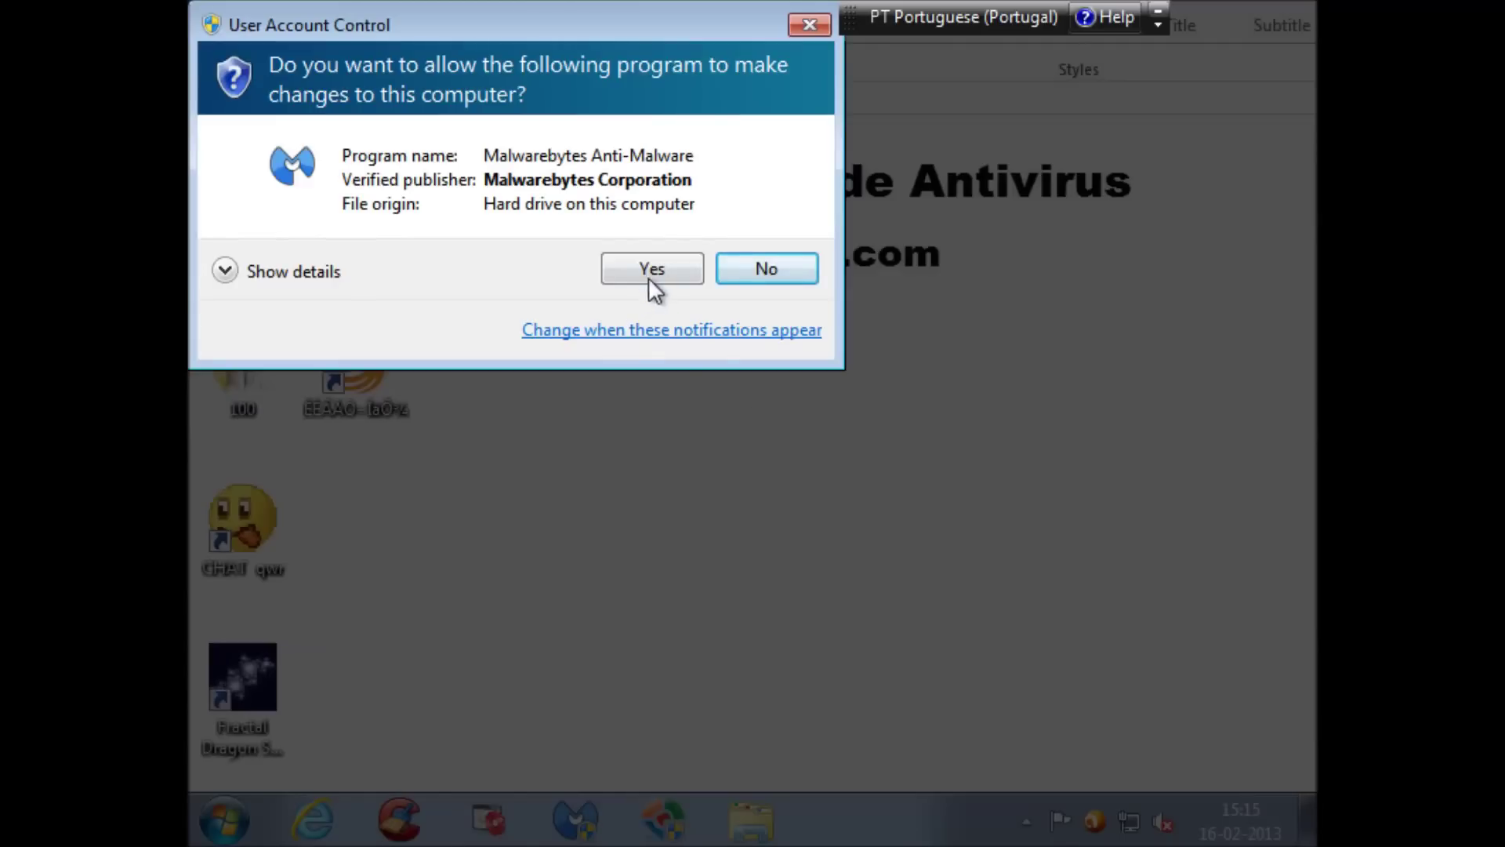
pyautogui.click(650, 272)
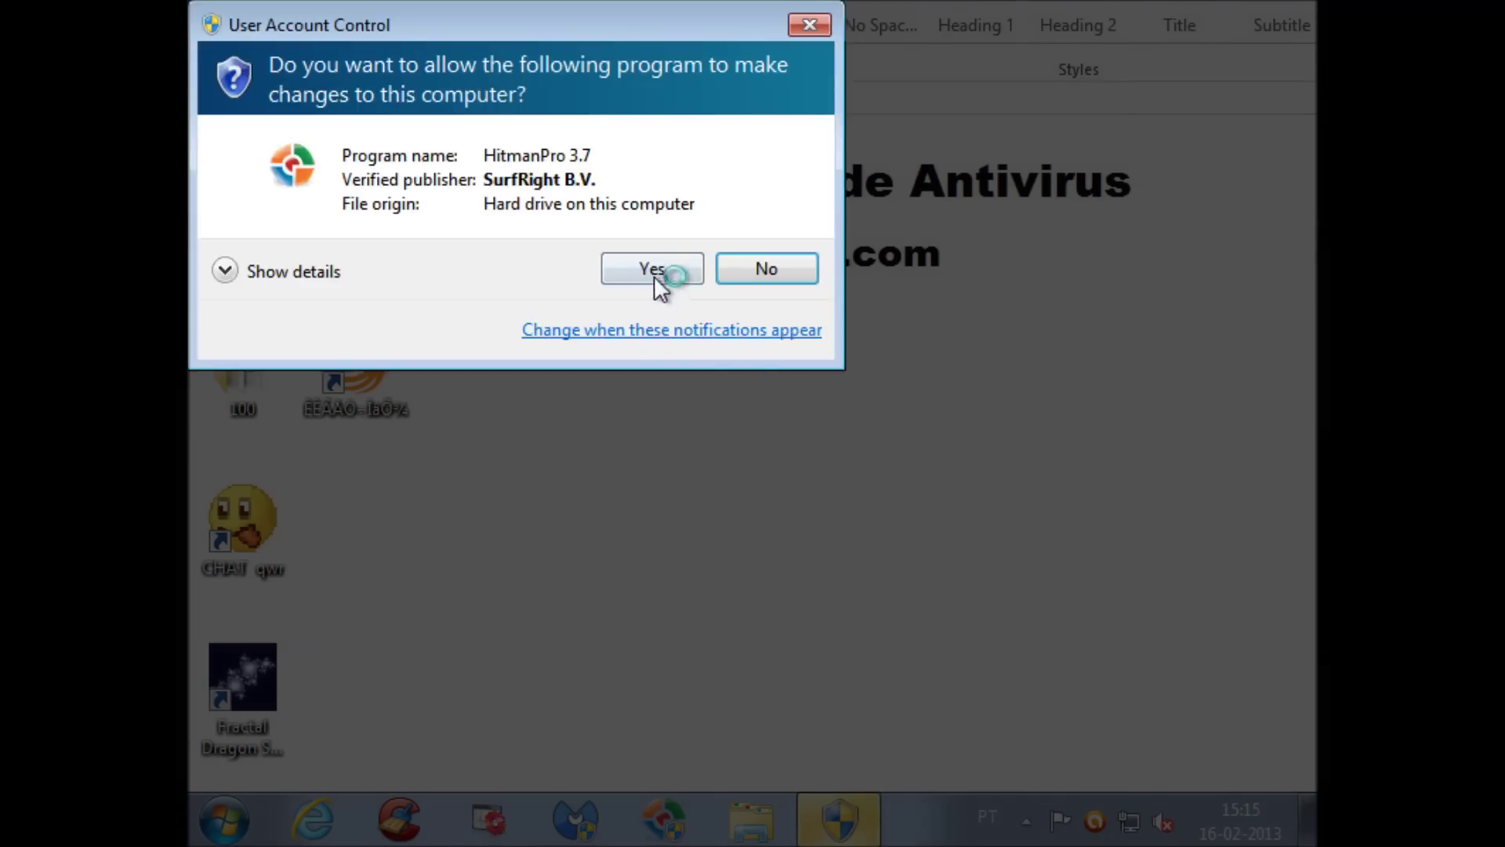
pyautogui.click(654, 272)
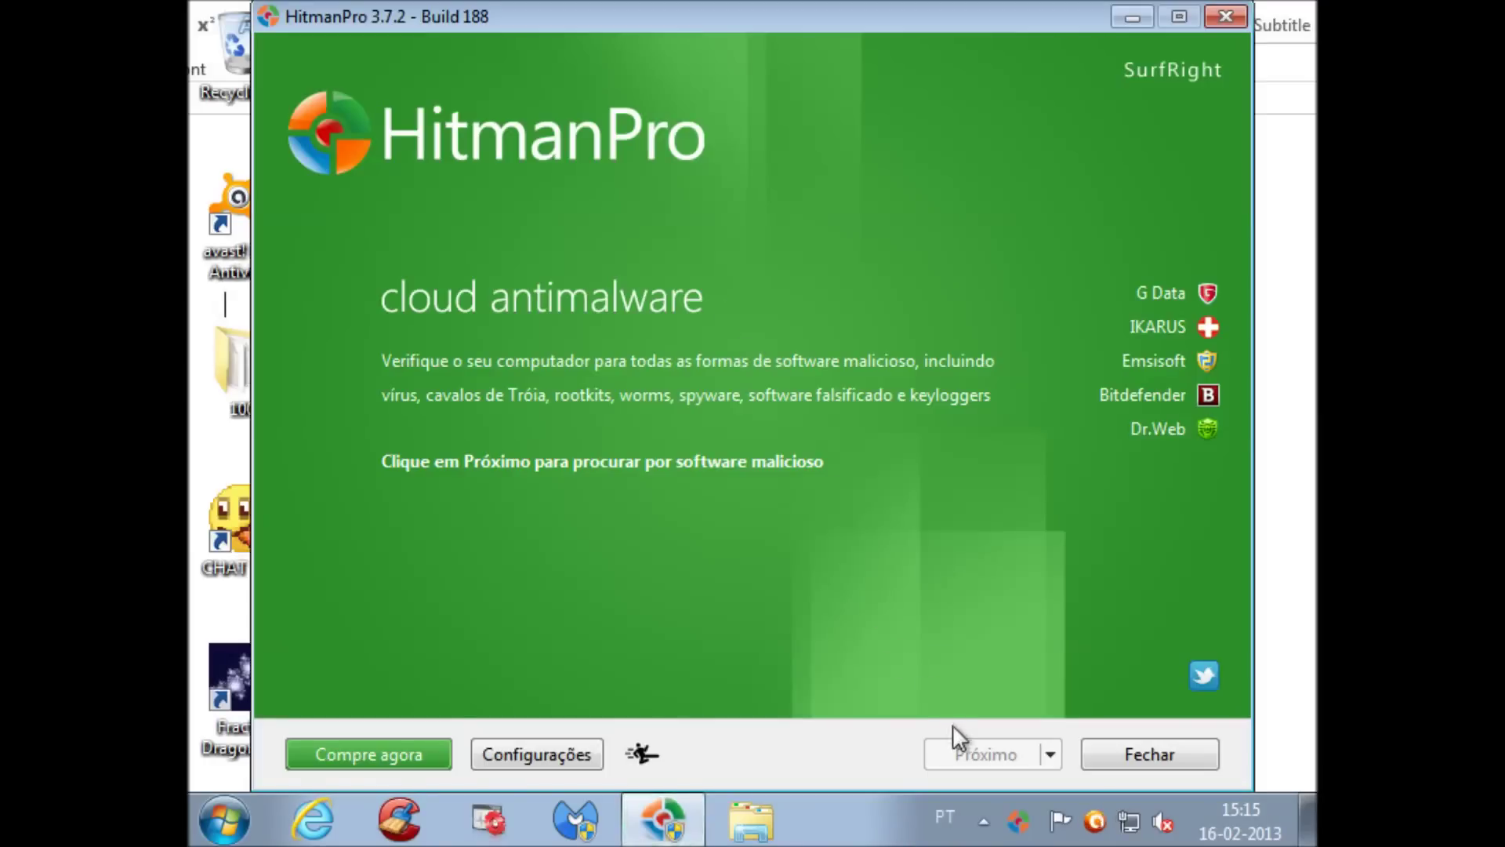
pyautogui.hotkey('alt', 'Tab')
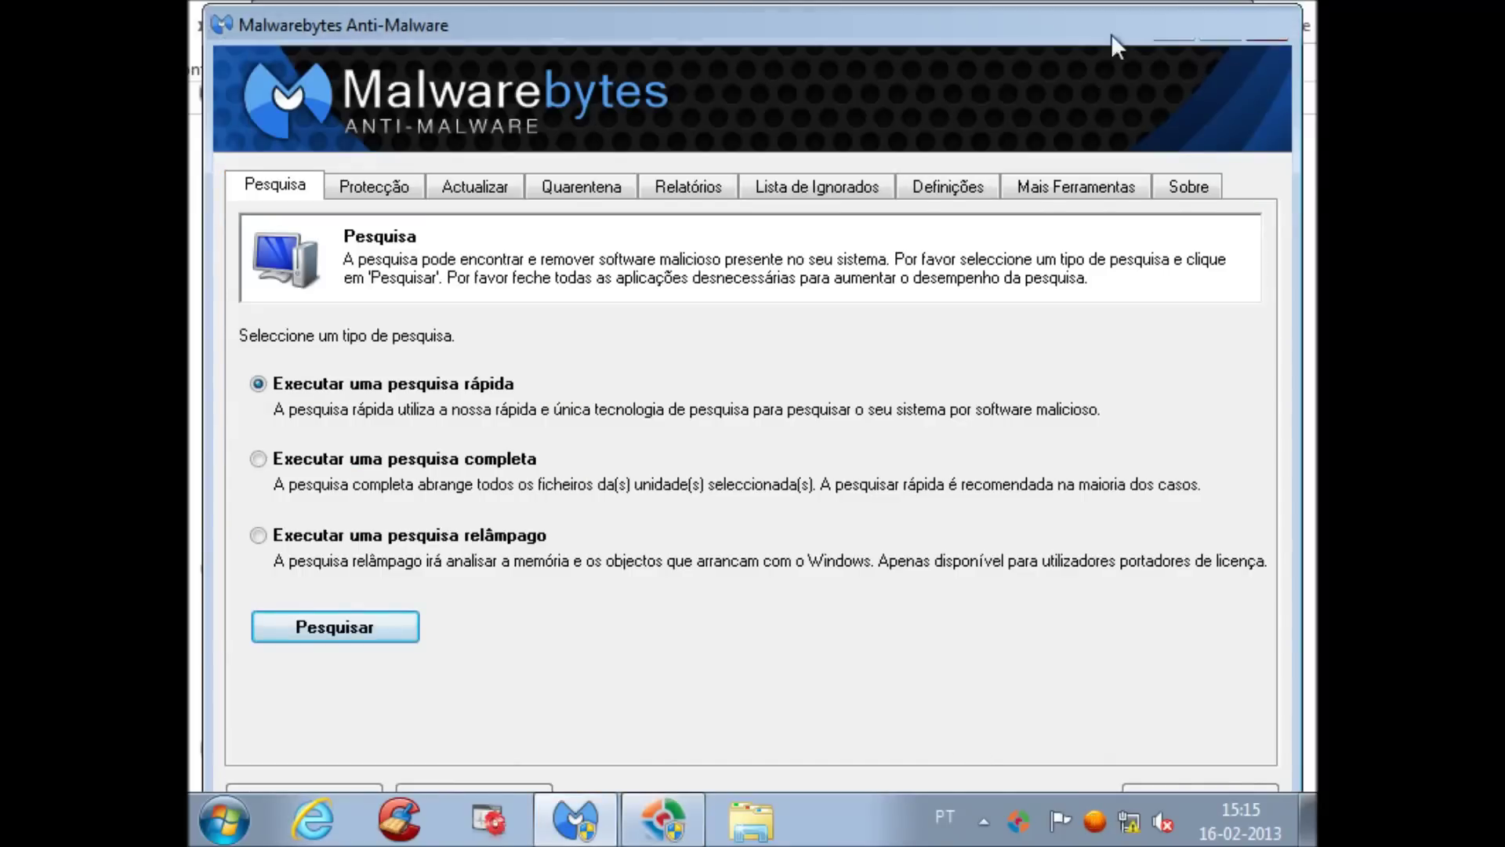
pyautogui.click(1228, 32)
# Check Malwarebytes for database updates and dismiss the update message.
pyautogui.click(453, 175)
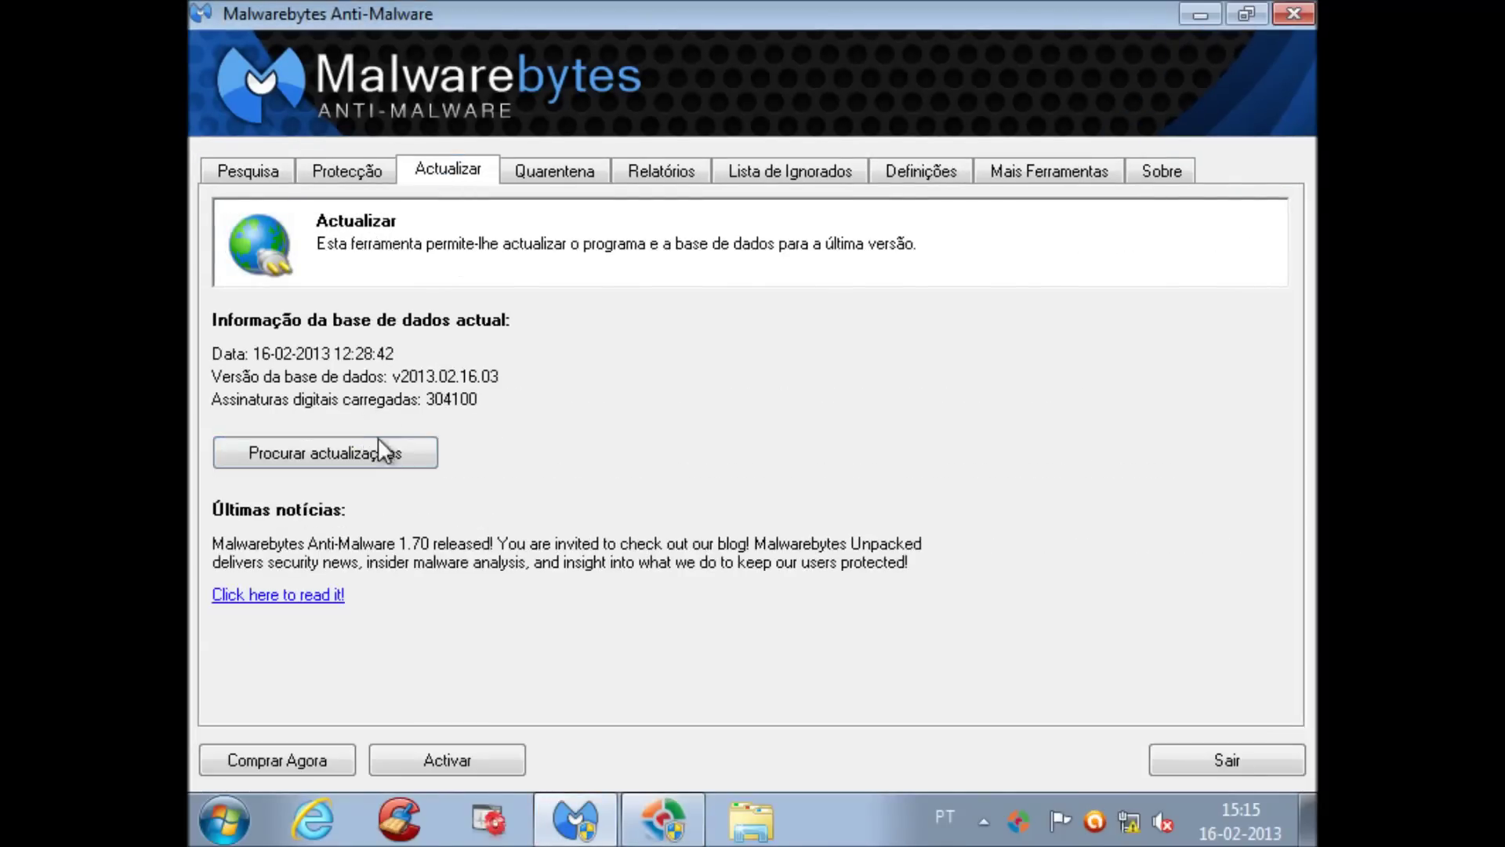
pyautogui.click(377, 448)
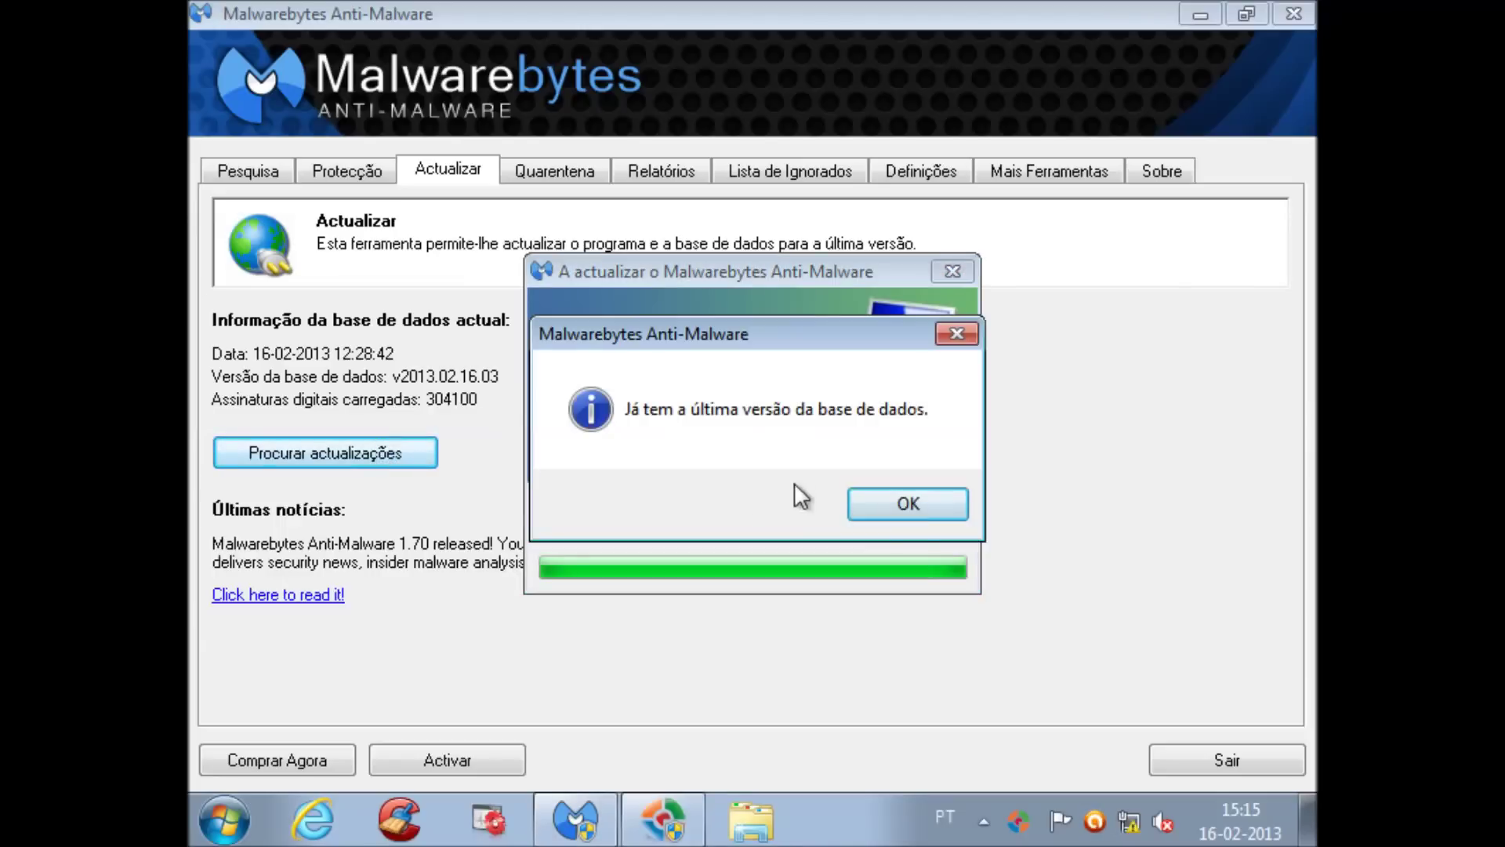
pyautogui.click(915, 502)
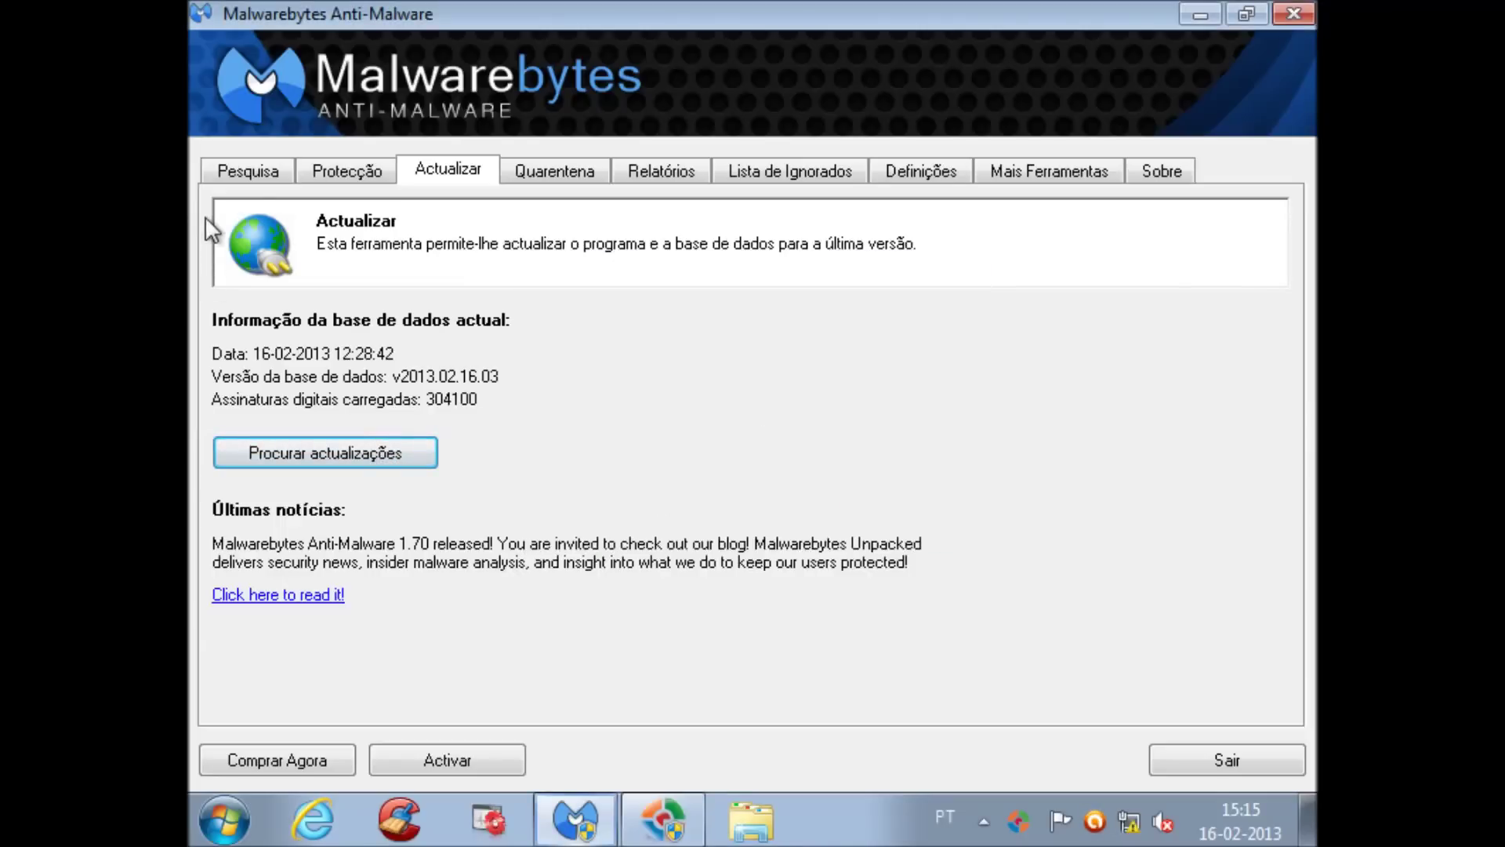
# Run a Malwarebytes quick scan (pesquisa rápida) and show its results.
pyautogui.click(252, 176)
pyautogui.click(327, 607)
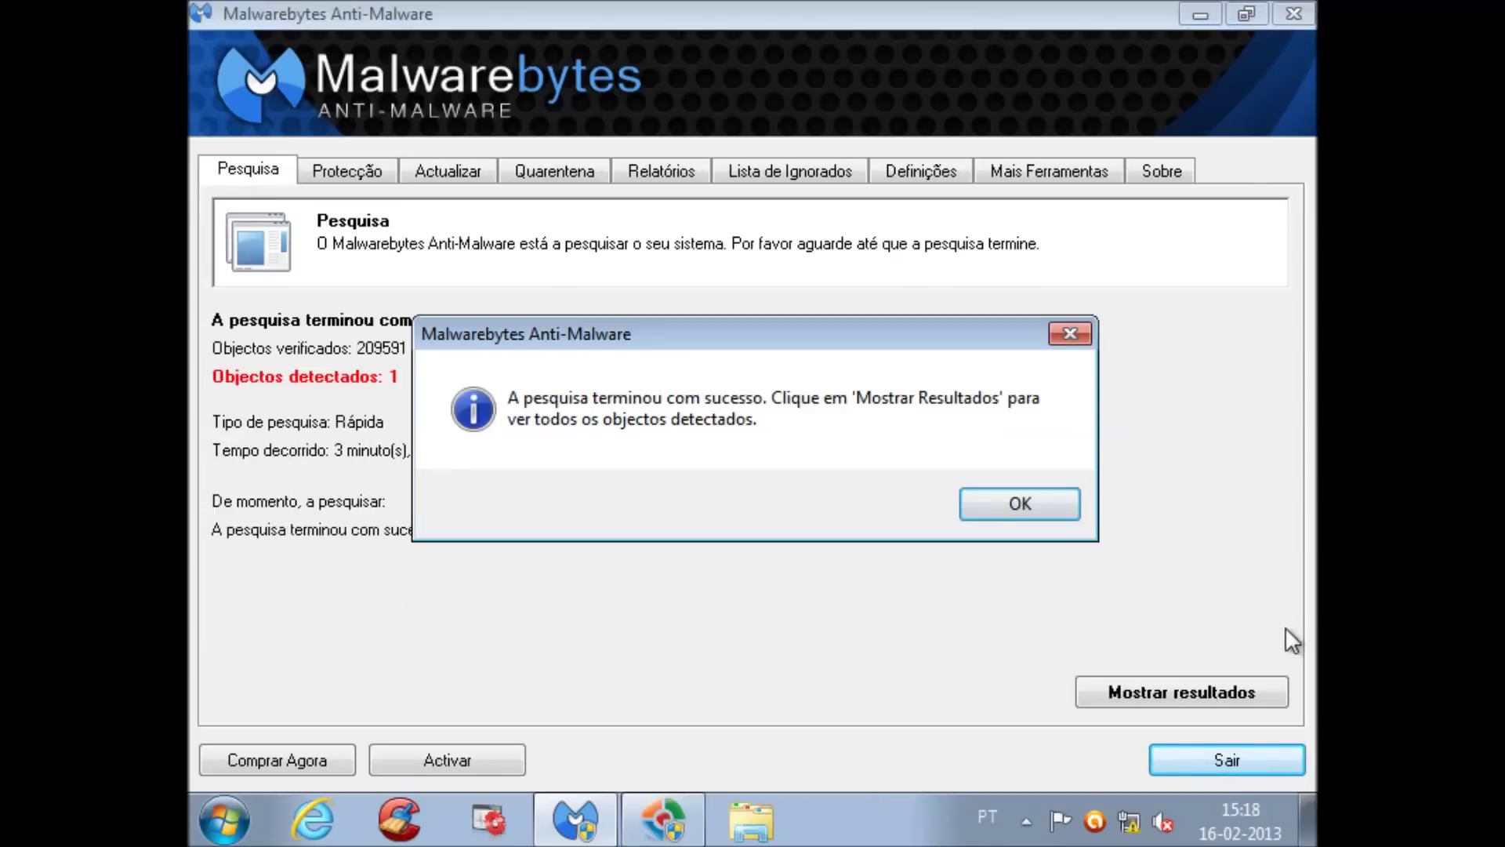
pyautogui.click(1031, 494)
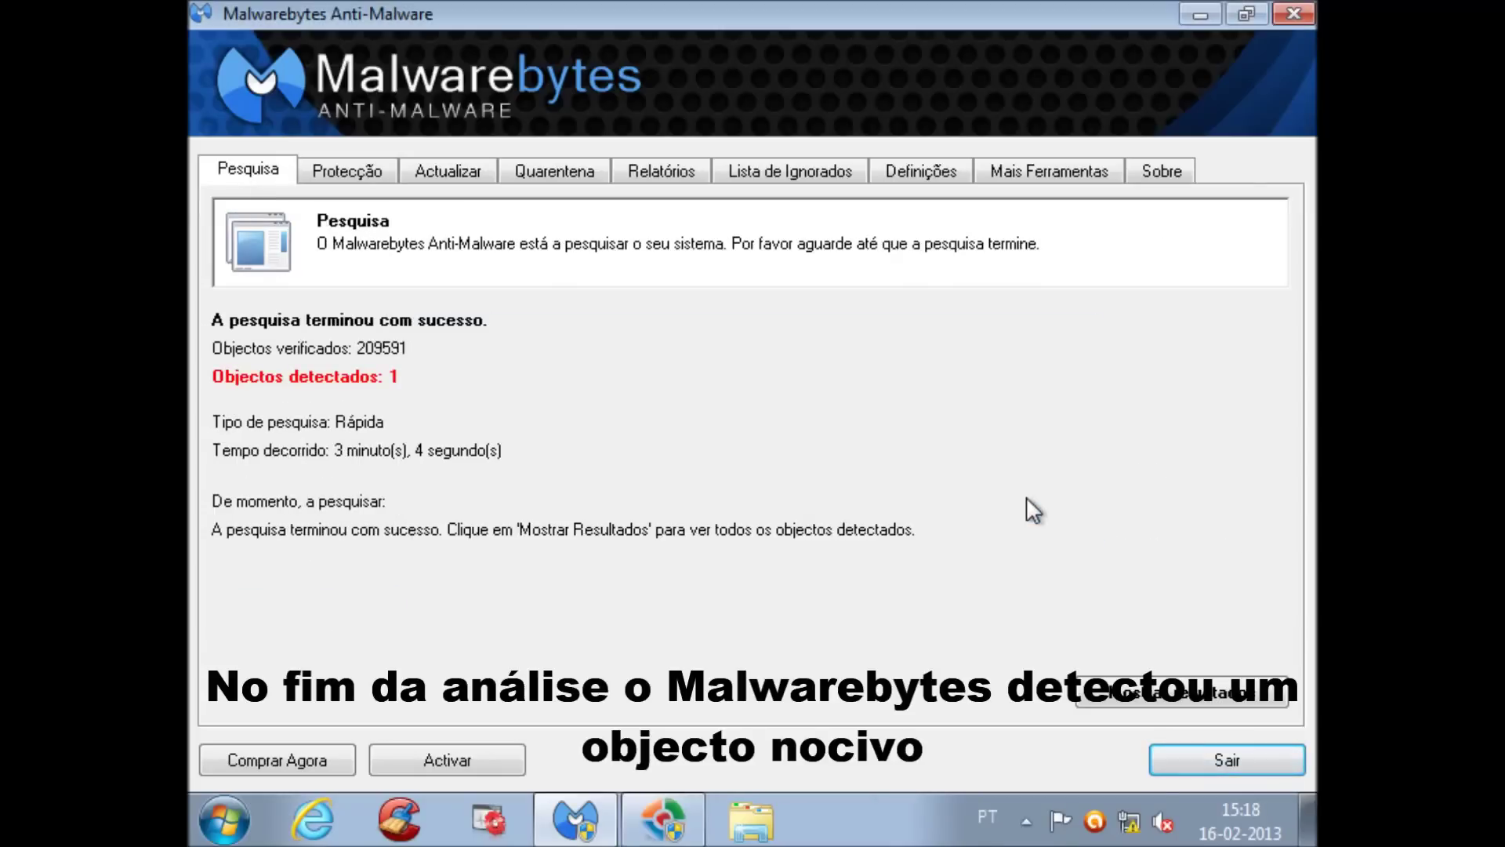
pyautogui.click(1186, 692)
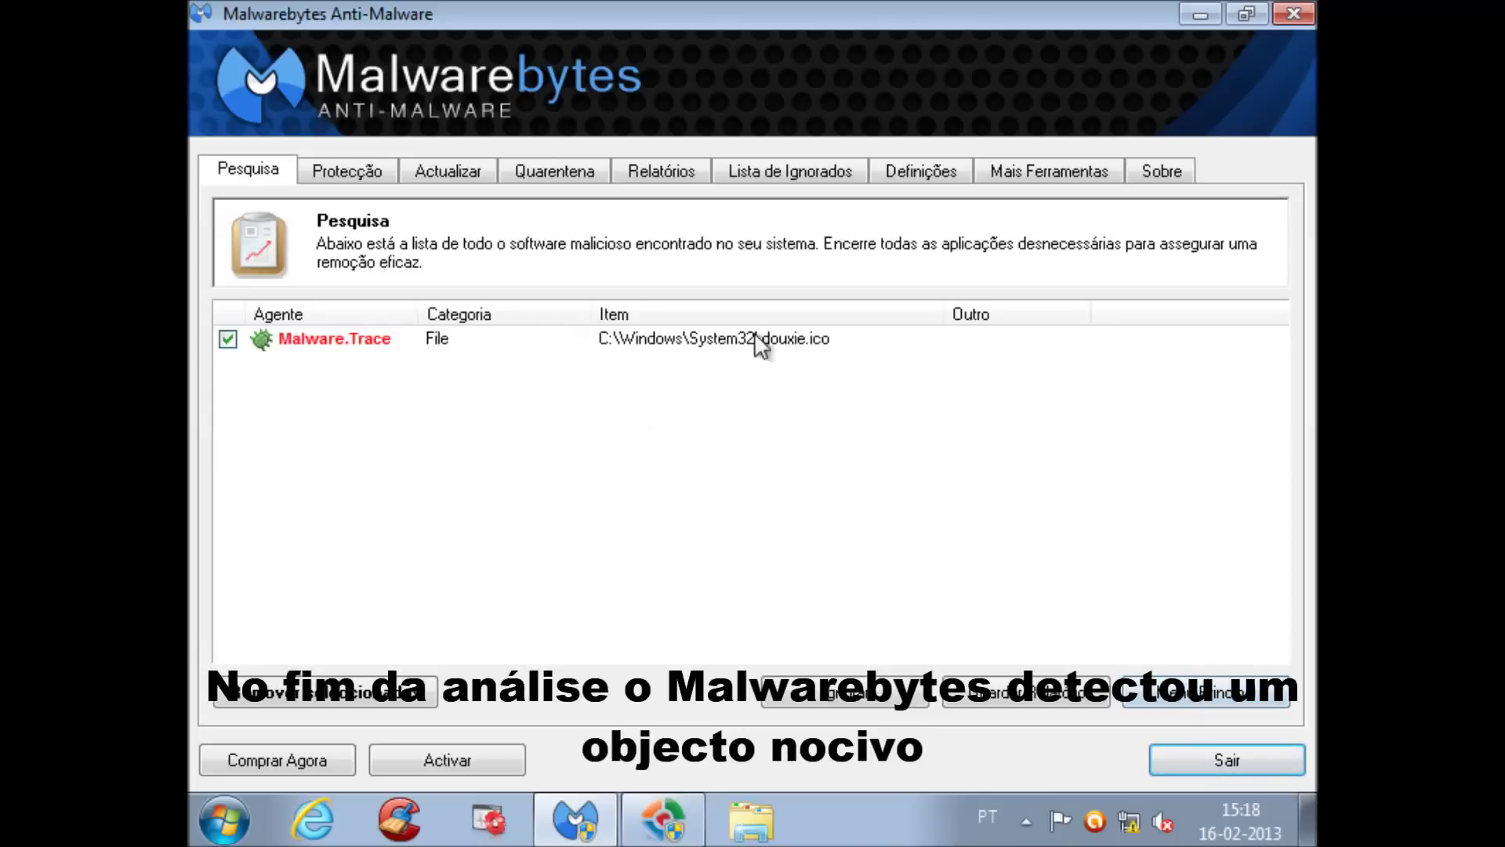
# Remove the selected Malware.Trace item, then close the Notepad scan log and the remaining Malwarebytes prompt.
pyautogui.click(363, 694)
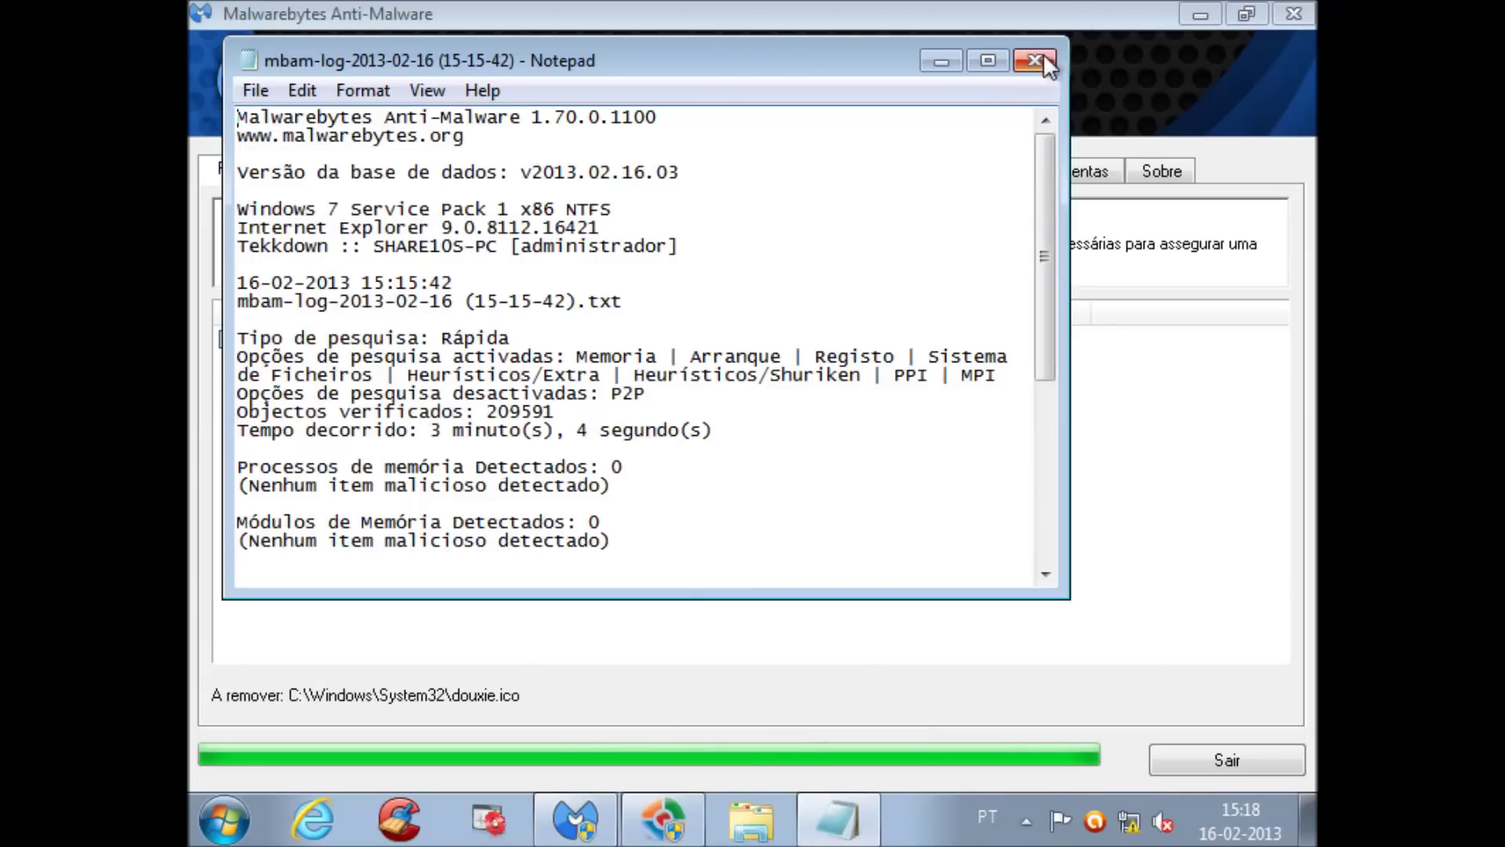
pyautogui.click(1035, 60)
pyautogui.click(972, 502)
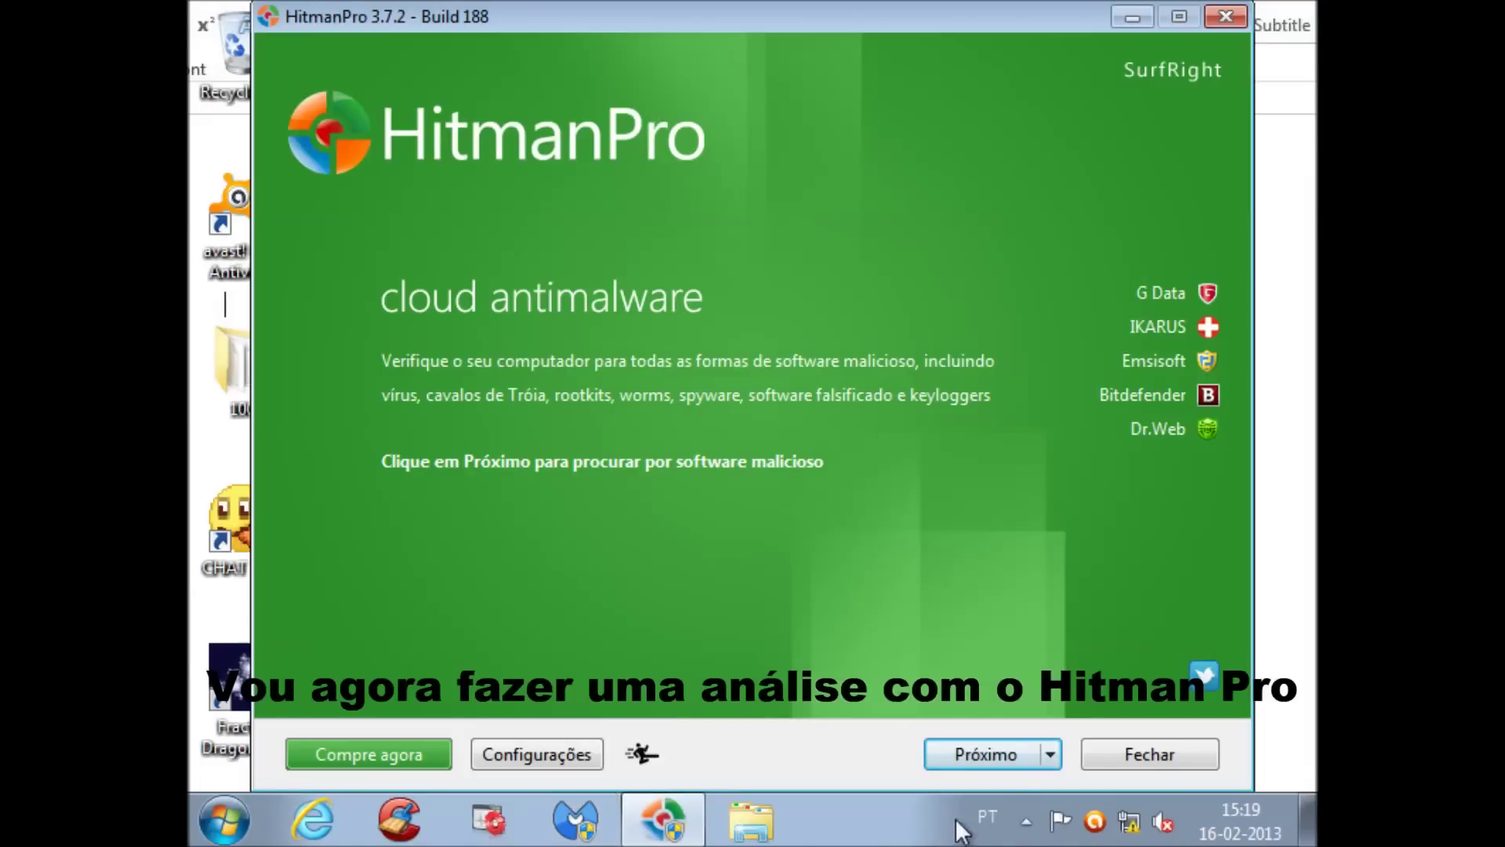
# Accept the HitmanPro licence terms and run a one-time scan of the computer without storing a copy of the program.
pyautogui.click(1009, 755)
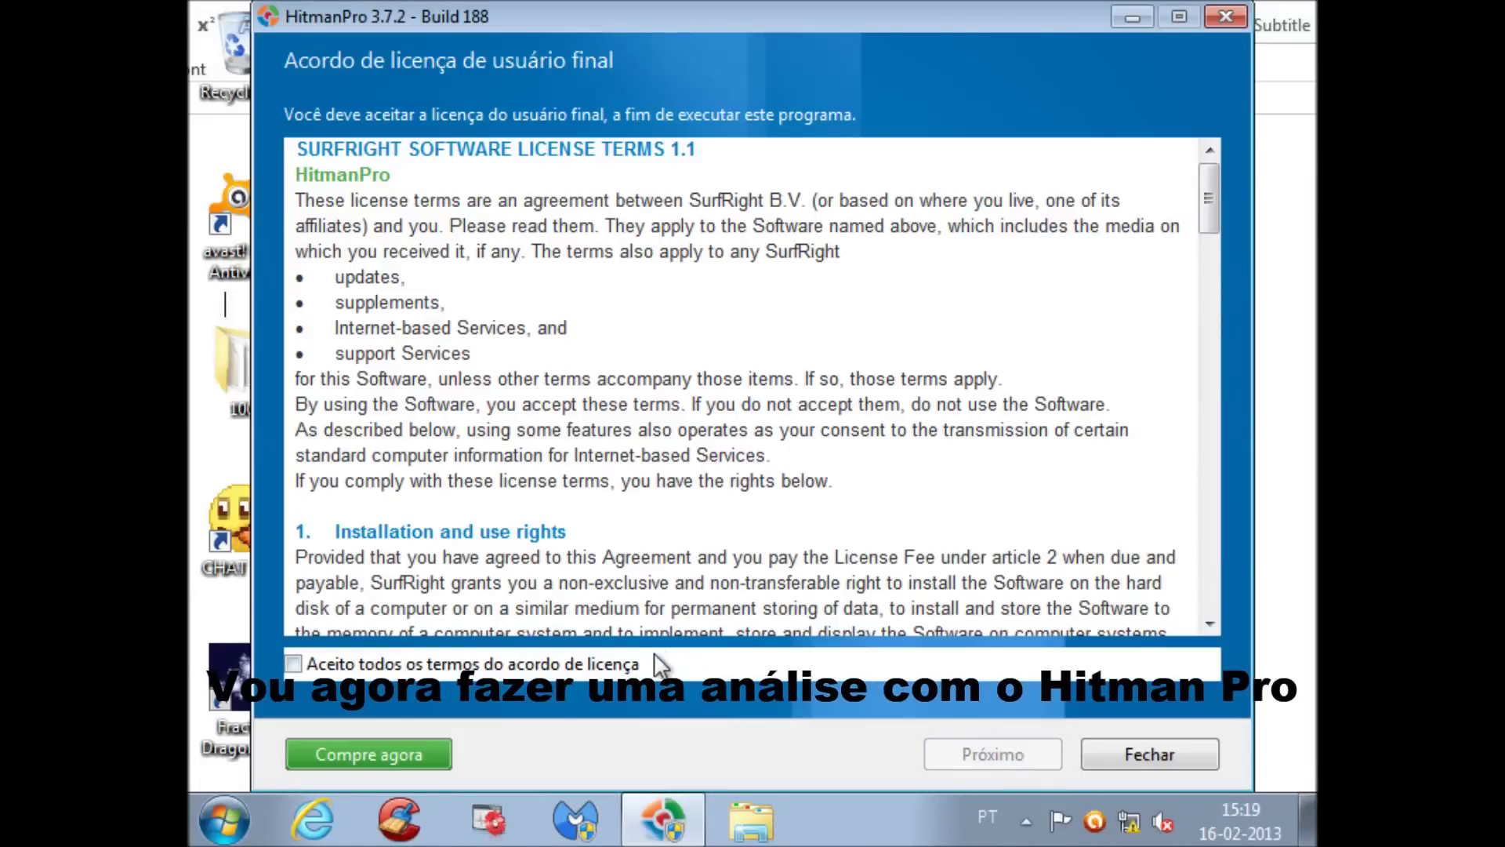
pyautogui.click(1039, 759)
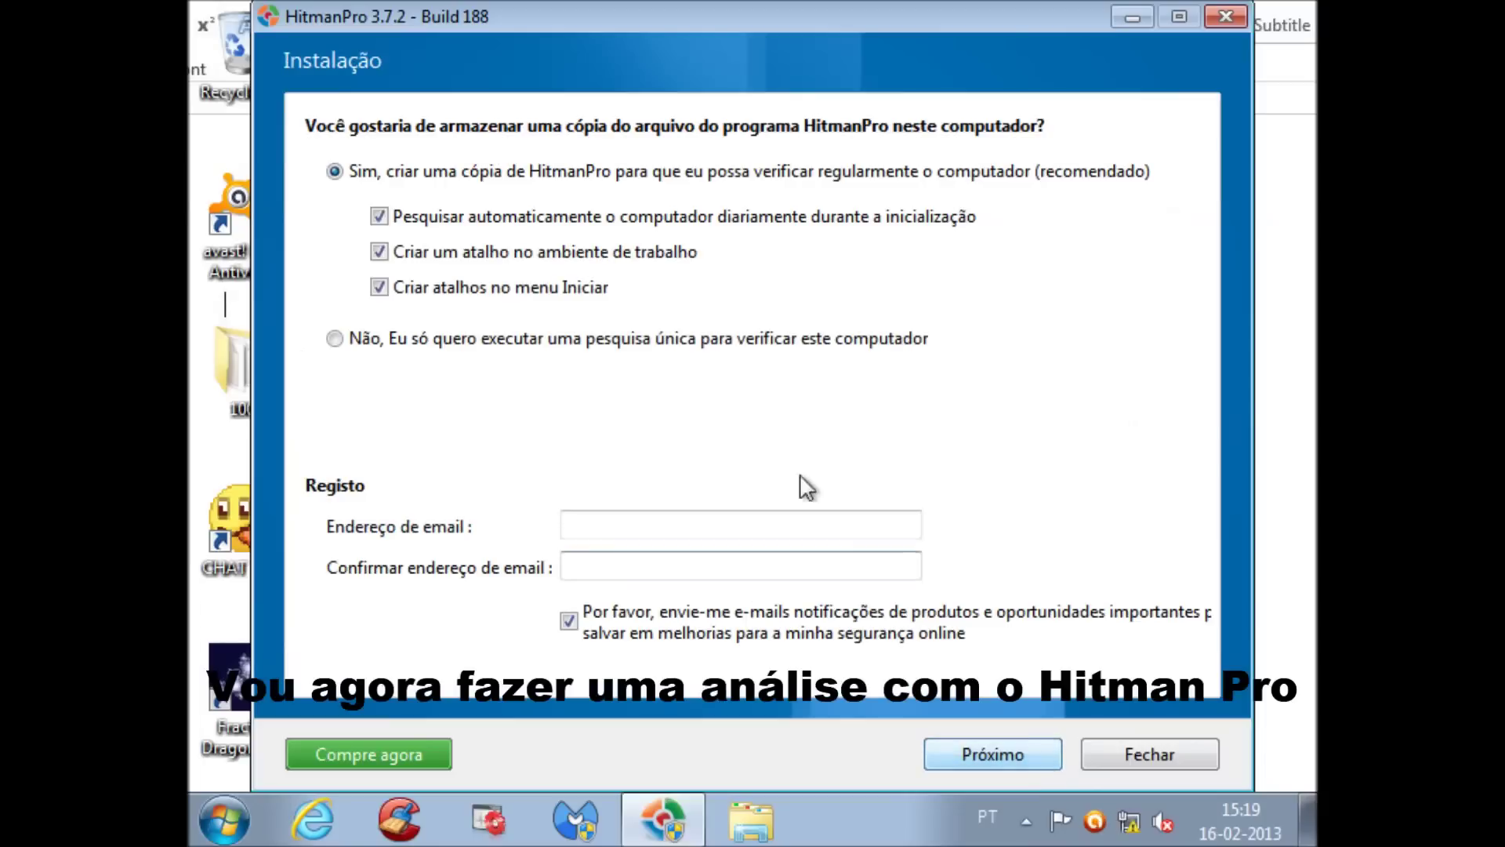
pyautogui.click(690, 343)
pyautogui.click(1048, 753)
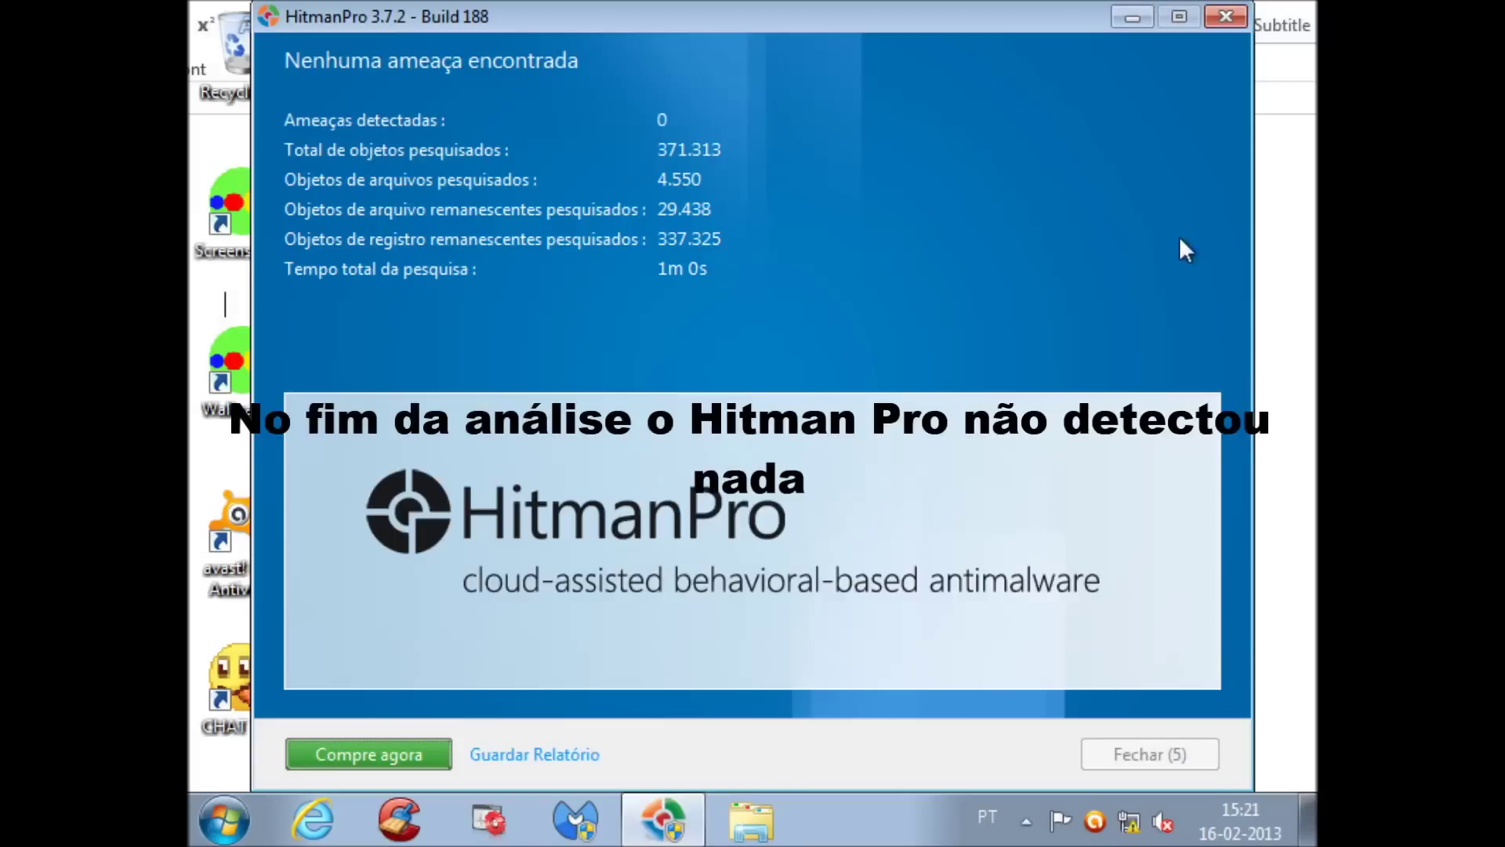
# Bring up the avast! main window briefly, minimize it, and close HitmanPro with its finished scan results.
pyautogui.click(1096, 822)
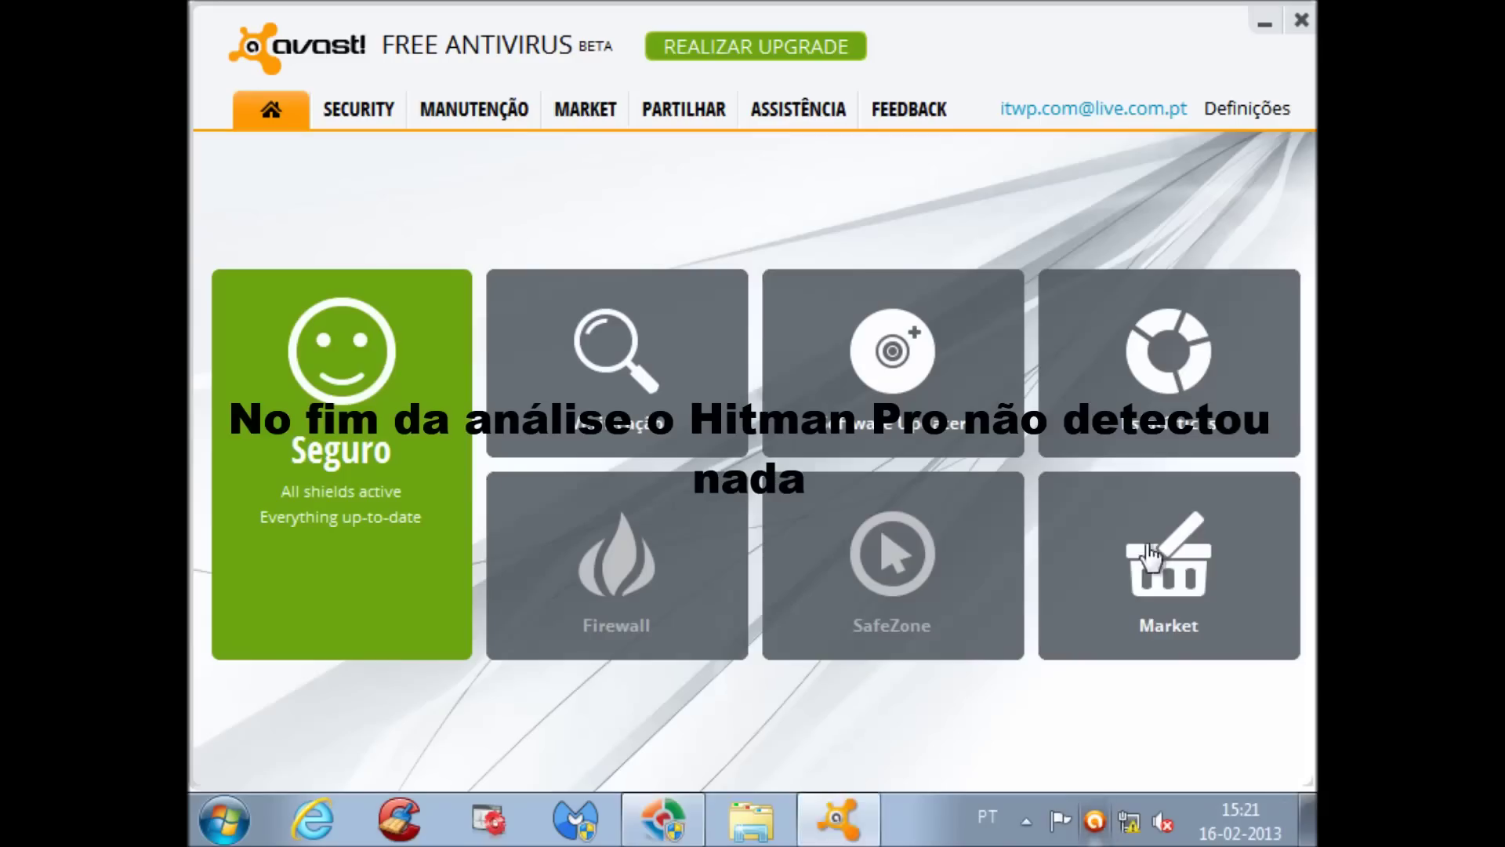
pyautogui.click(1258, 30)
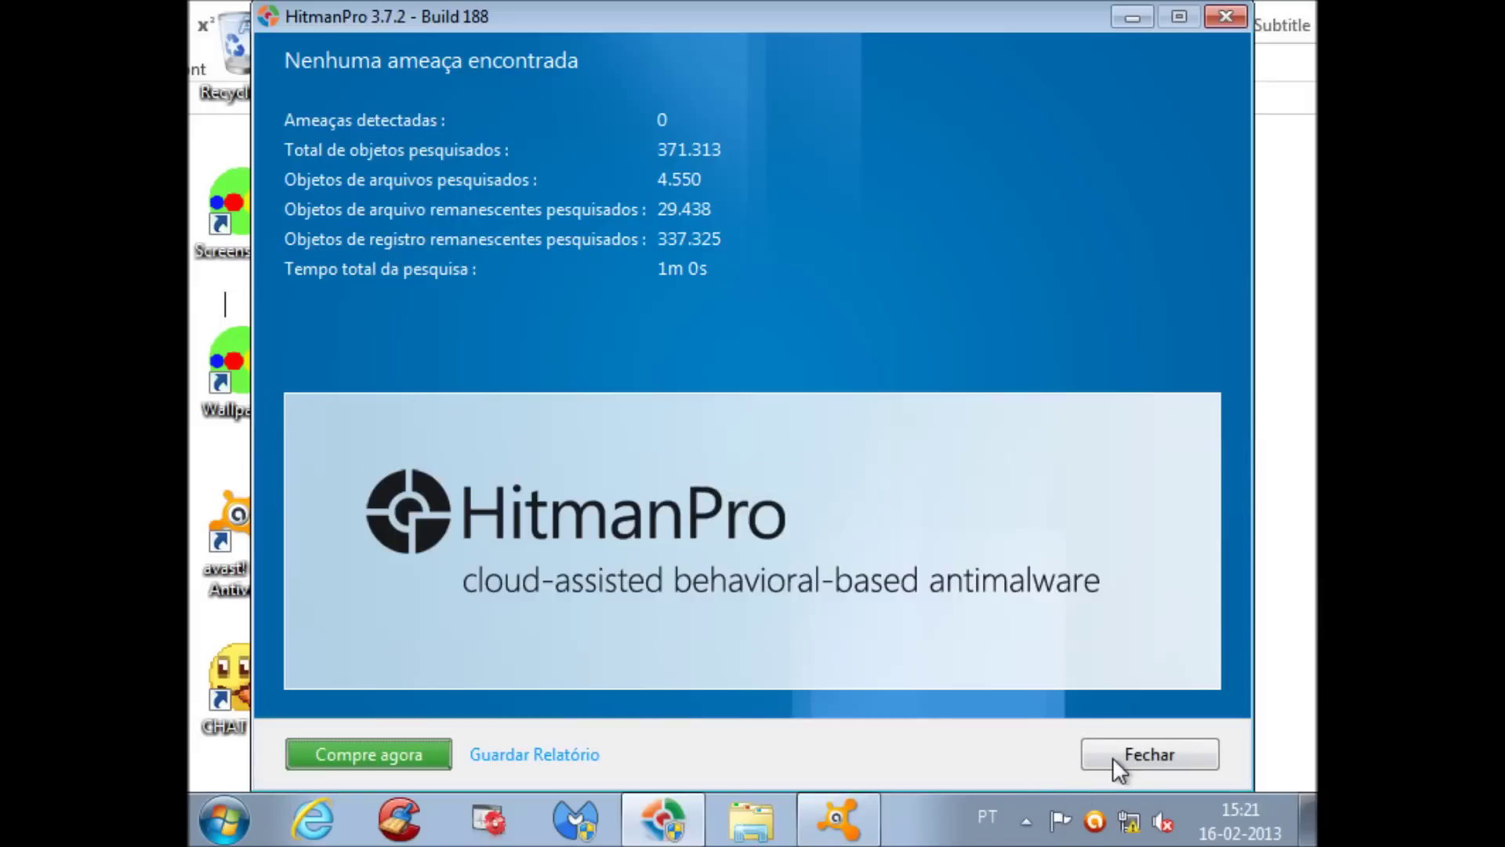
pyautogui.click(1137, 752)
# Switch back to avast! and show its program version and virus definitions information (Acerca do avast!).
pyautogui.click(848, 812)
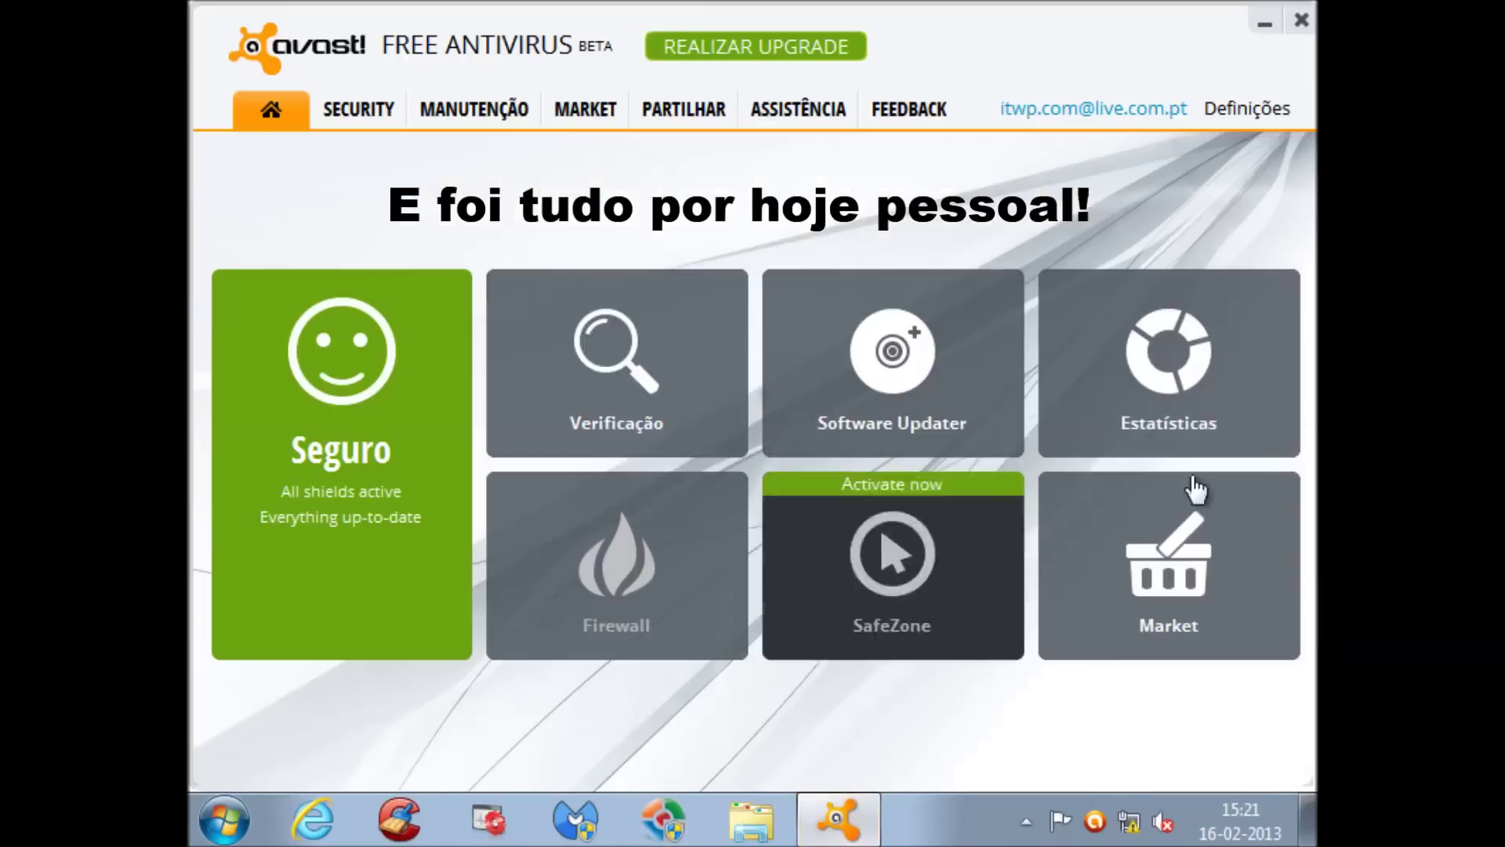
pyautogui.click(488, 113)
pyautogui.click(310, 398)
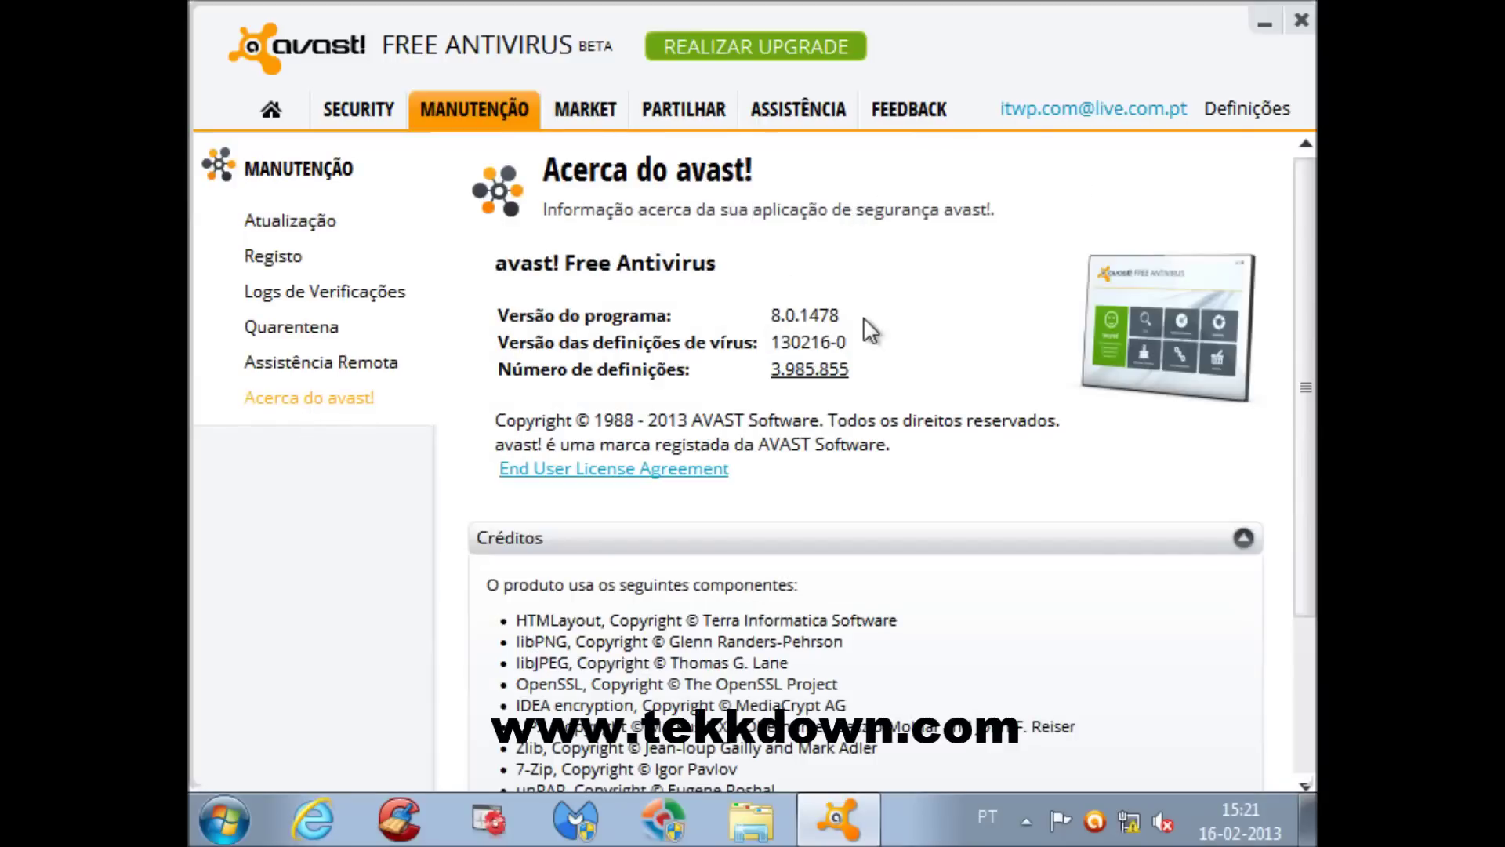